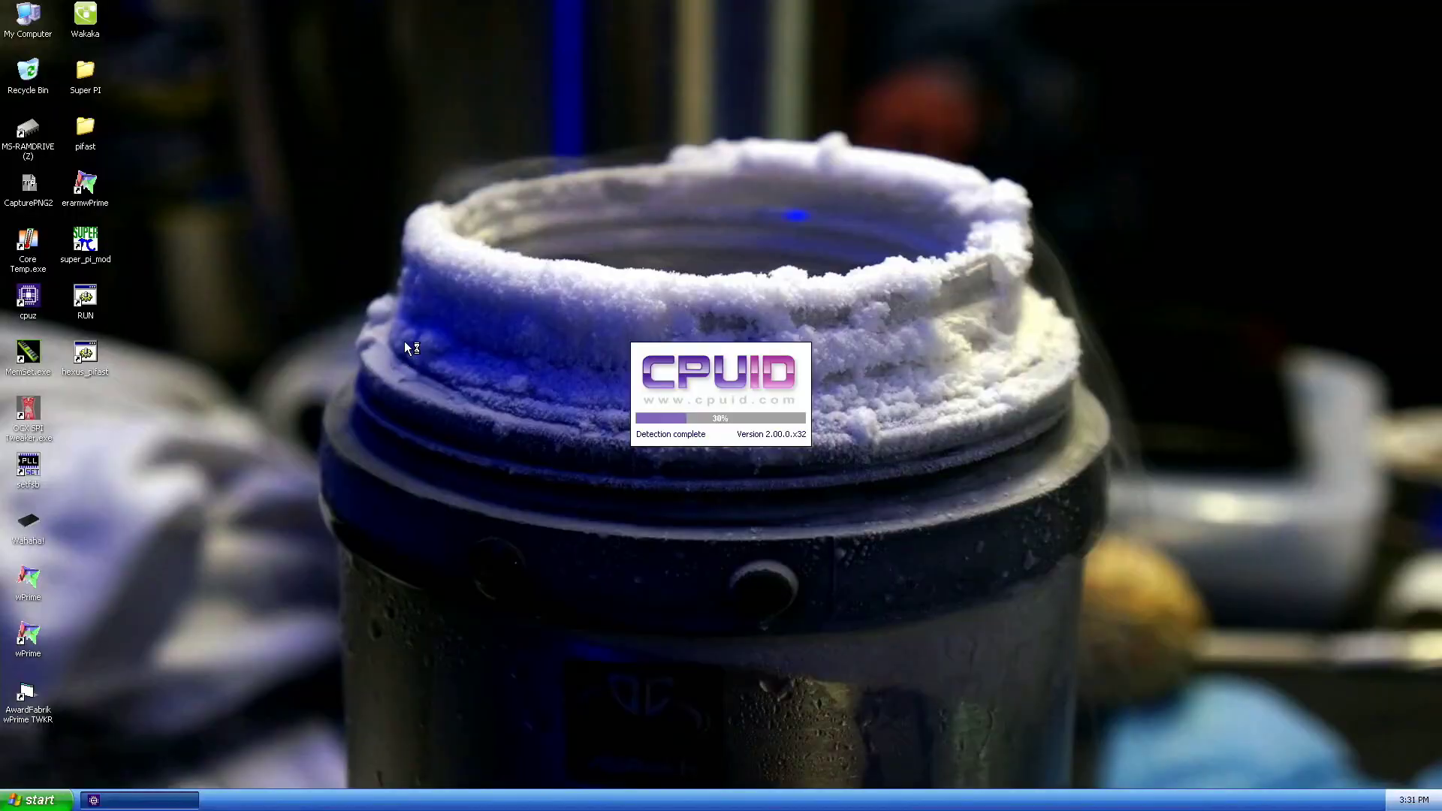
Step: Check the processor clocks in CPU-Z and close it
left_click_drag(682, 255, 417, 33)
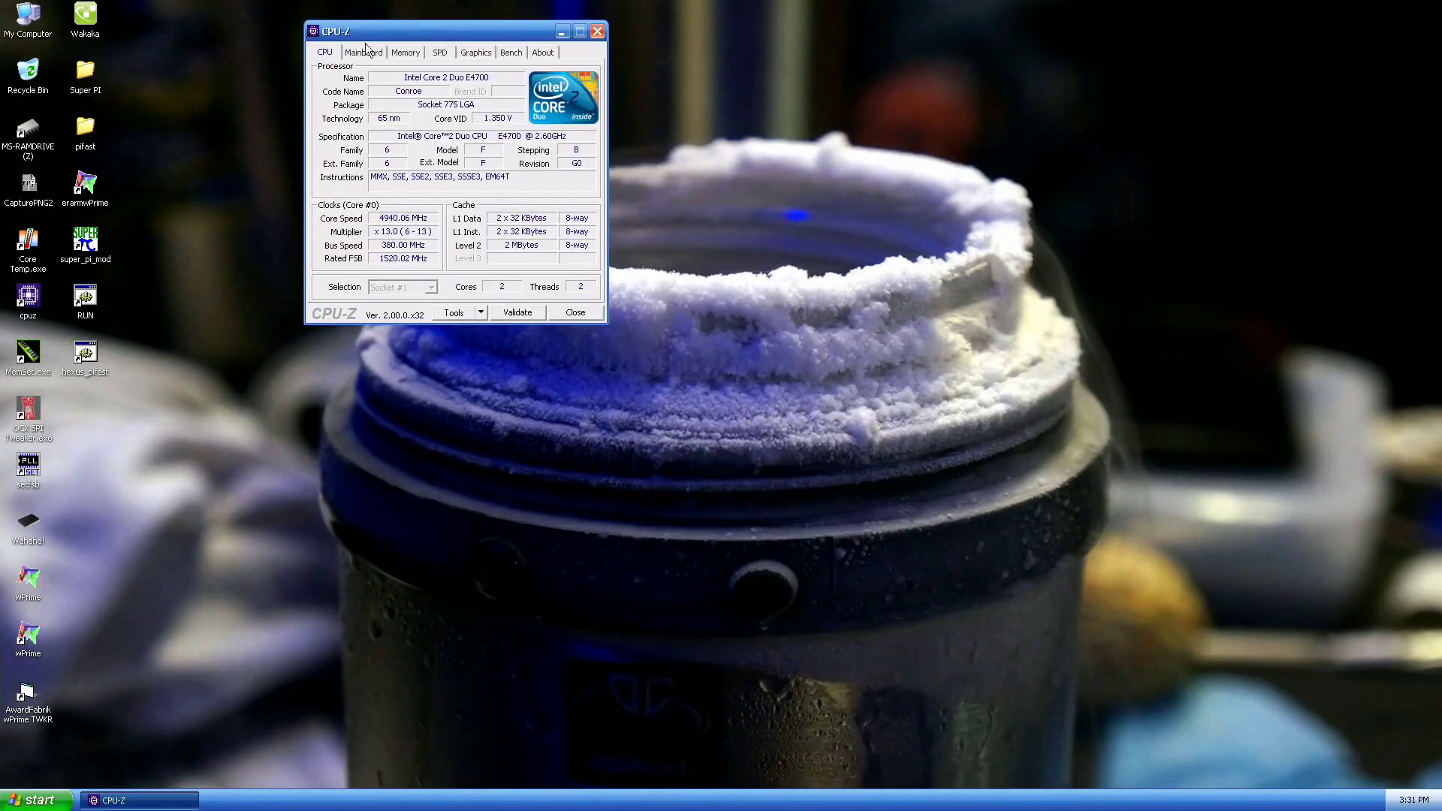
left_click(576, 316)
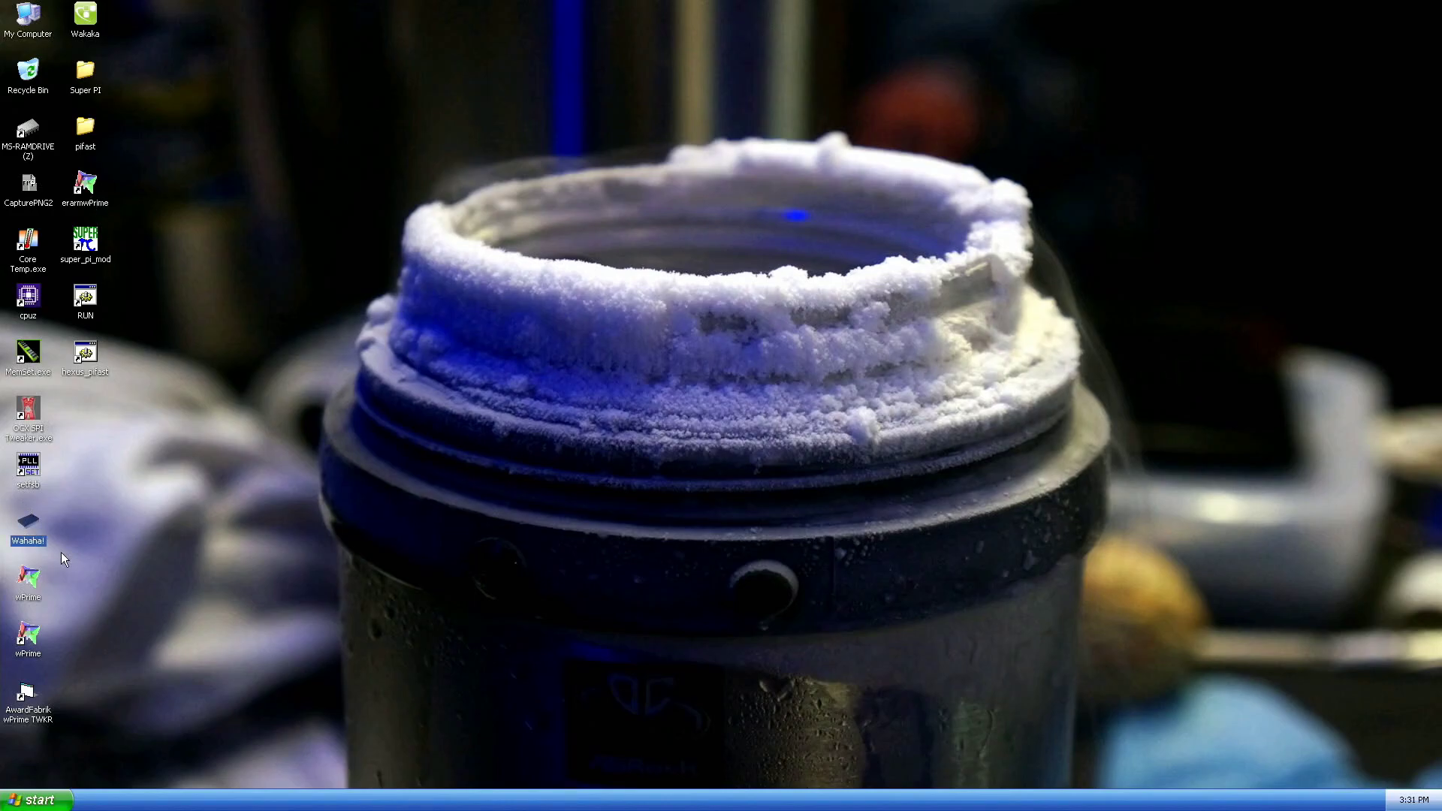
Step: Launch wPrime and save the thread count in its advanced settings
double_click(25, 593)
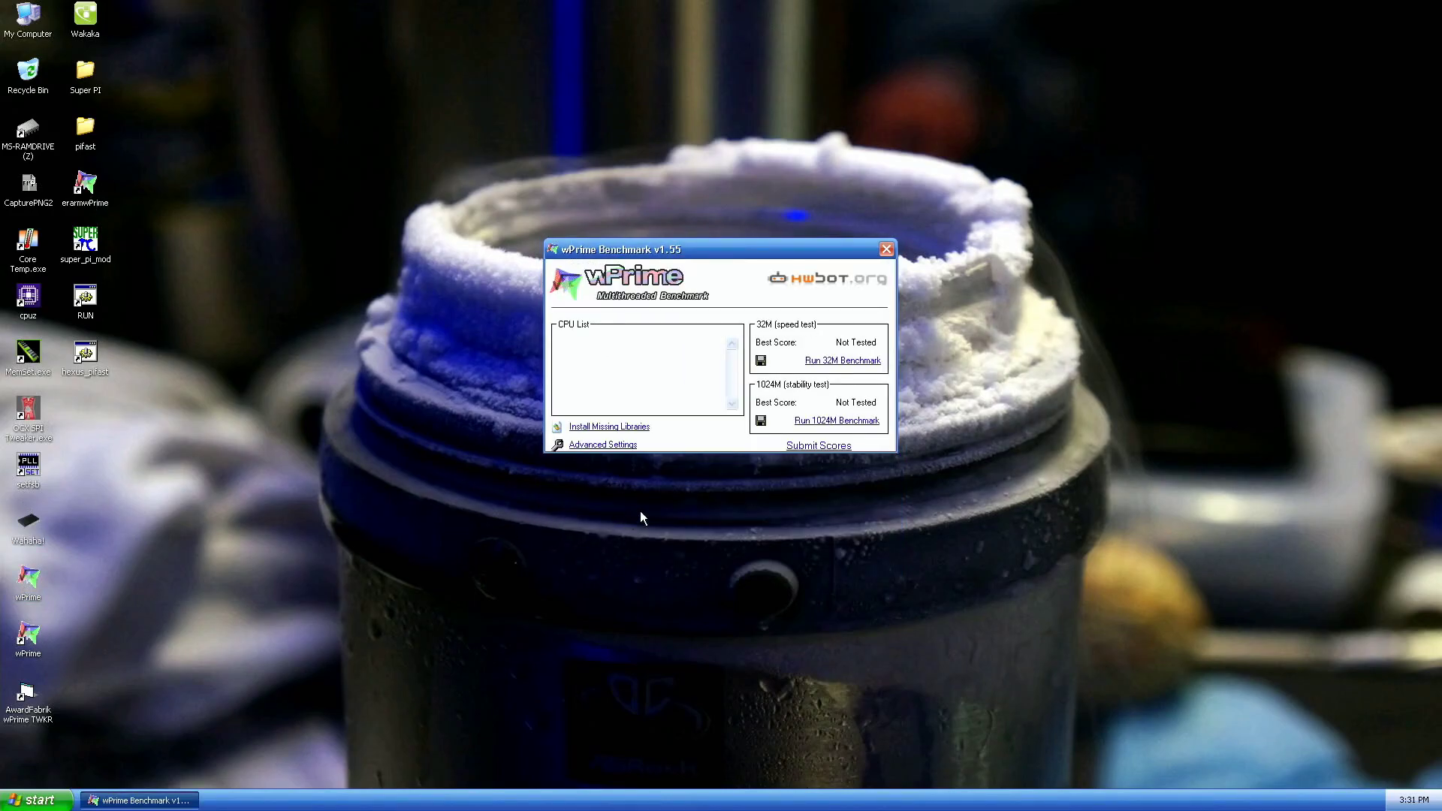
left_click(626, 445)
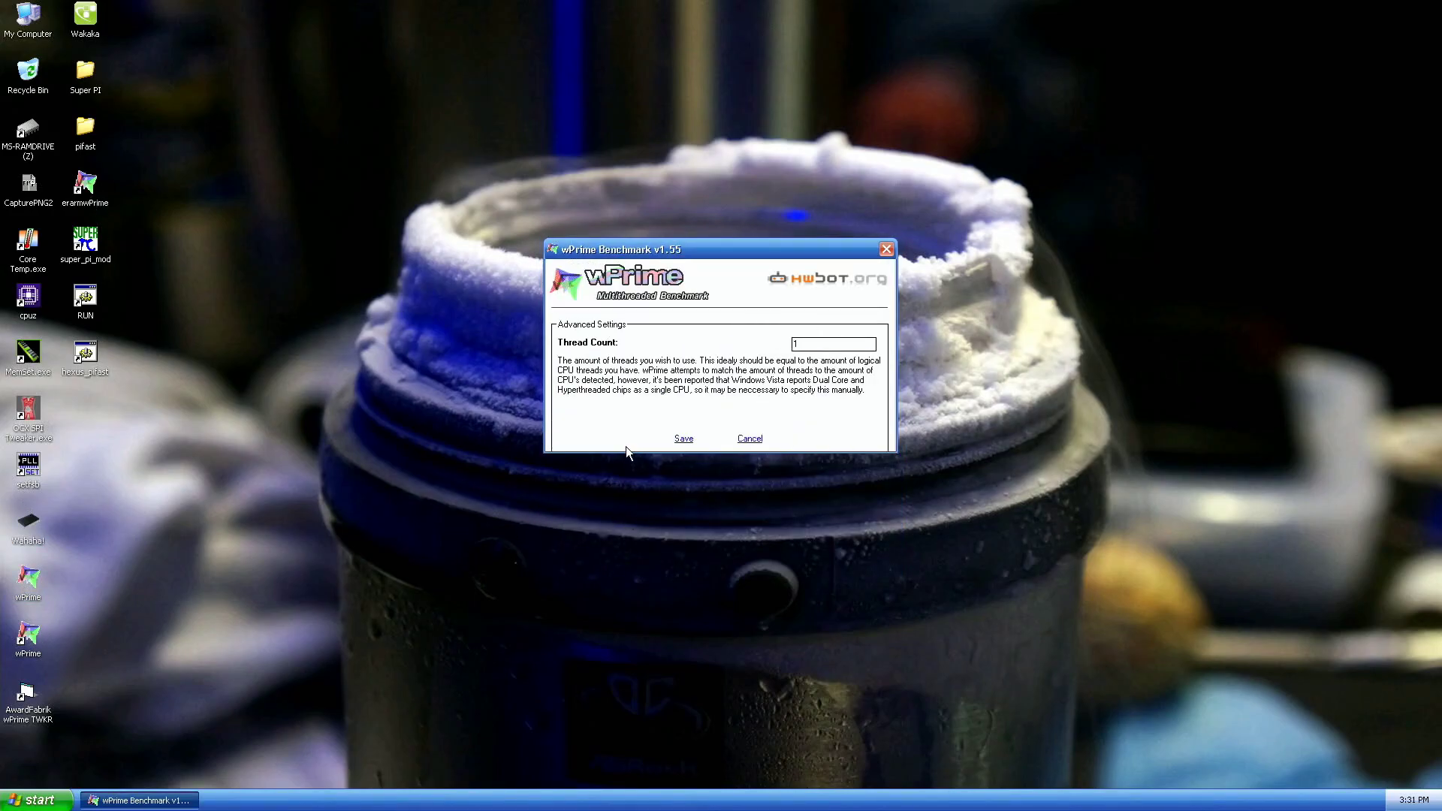
left_click(683, 438)
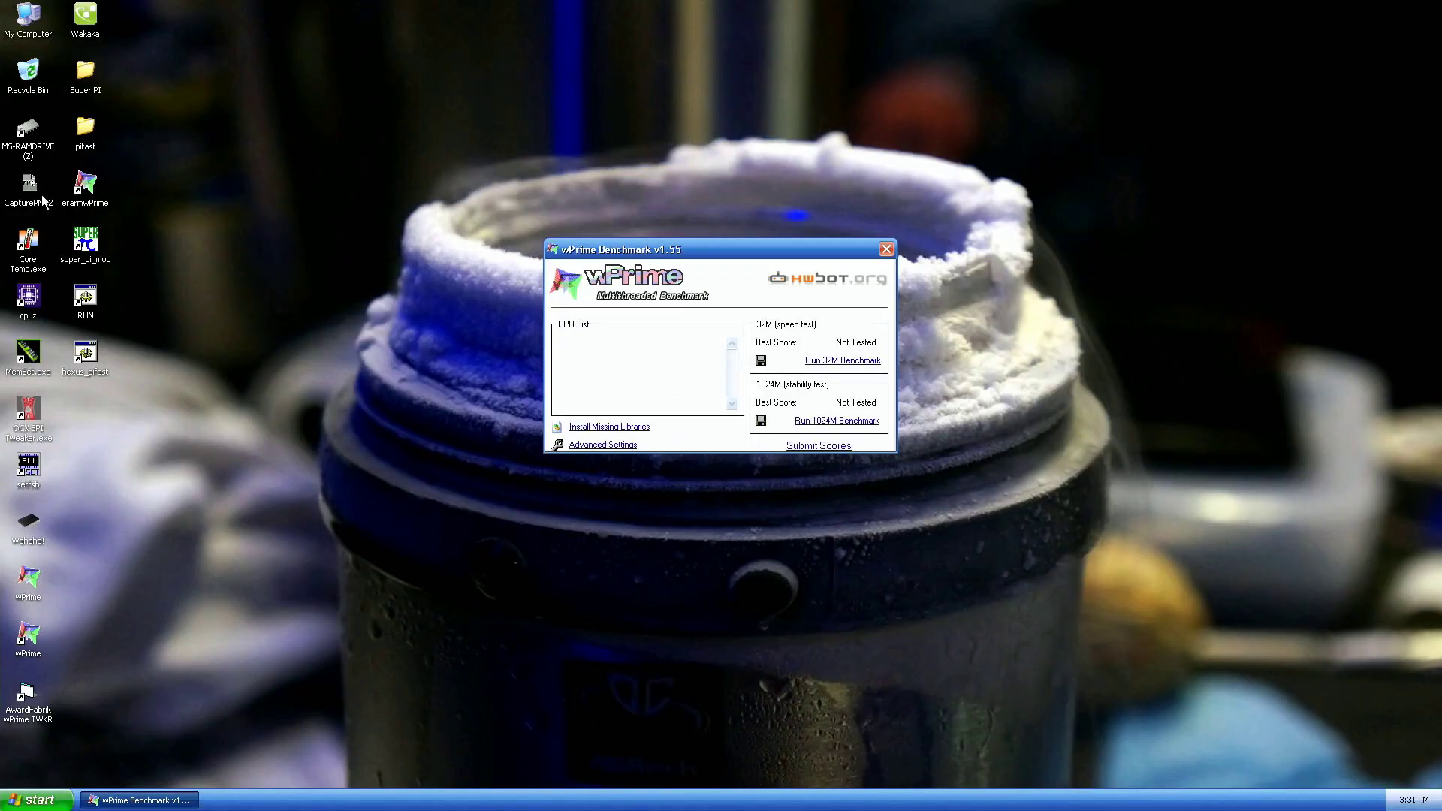
Step: Launch AwardFabrik wPrime TWKR, move its window clear of wPrime, and run the 32M benchmark
double_click(27, 688)
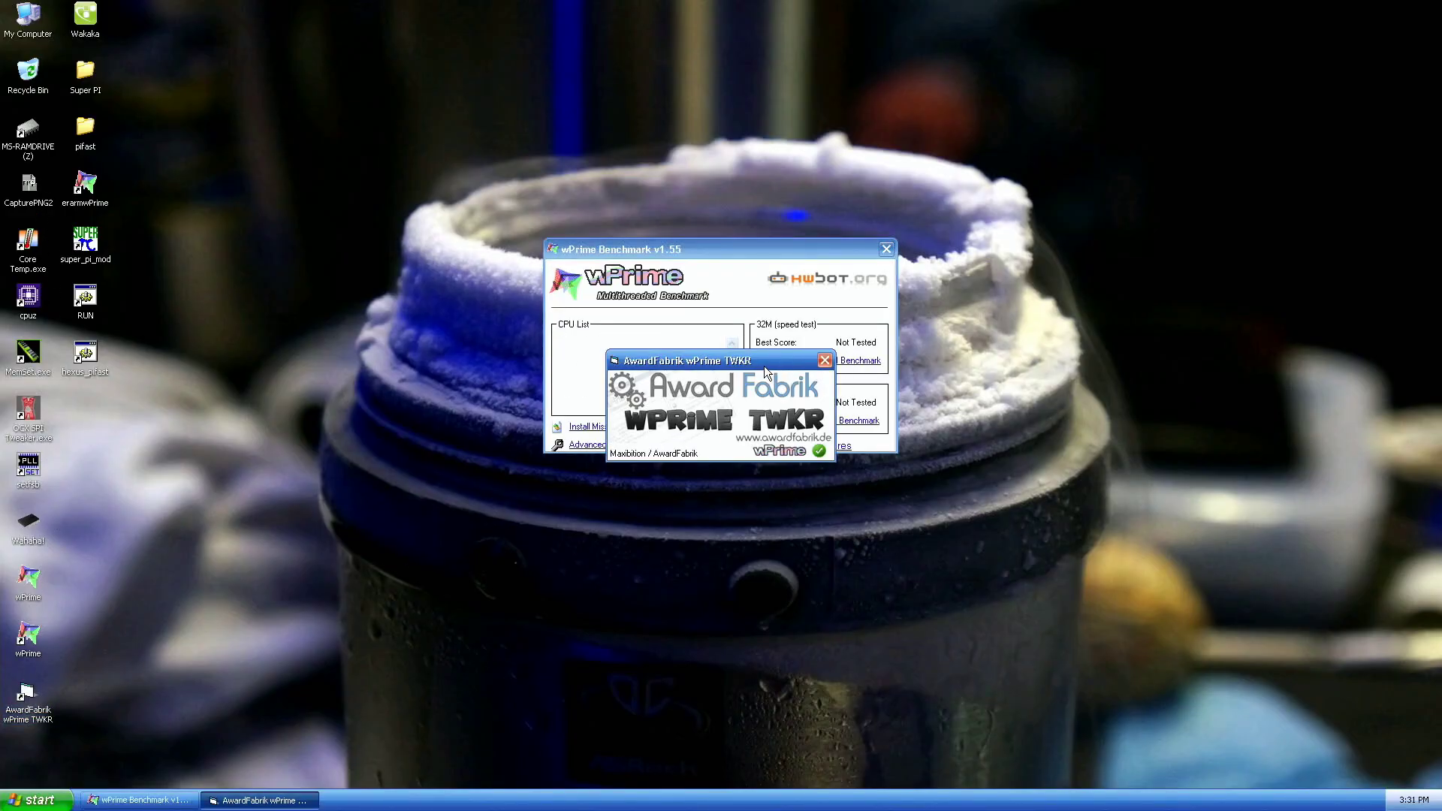
left_click_drag(764, 367, 405, 33)
left_click(21, 526)
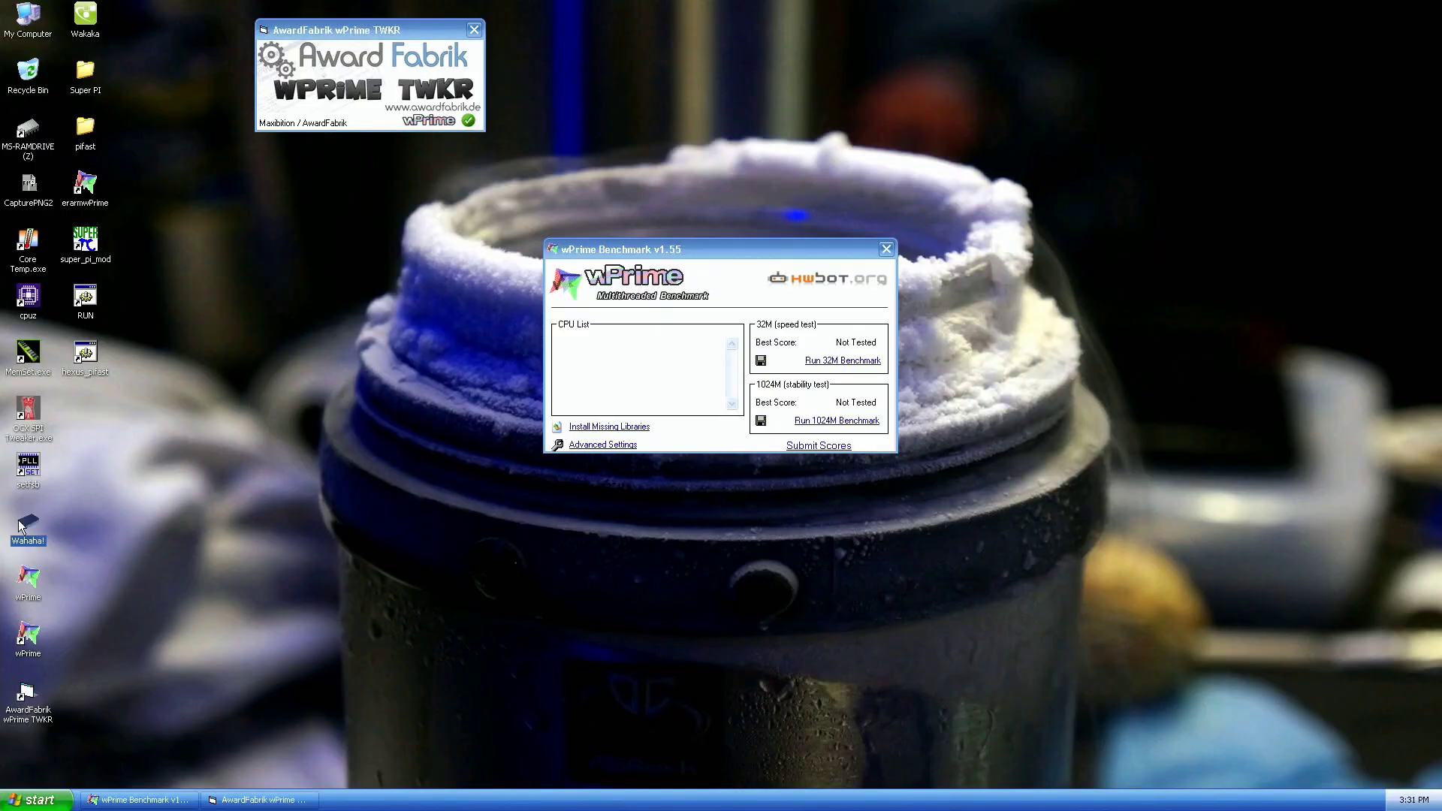
left_click(844, 361)
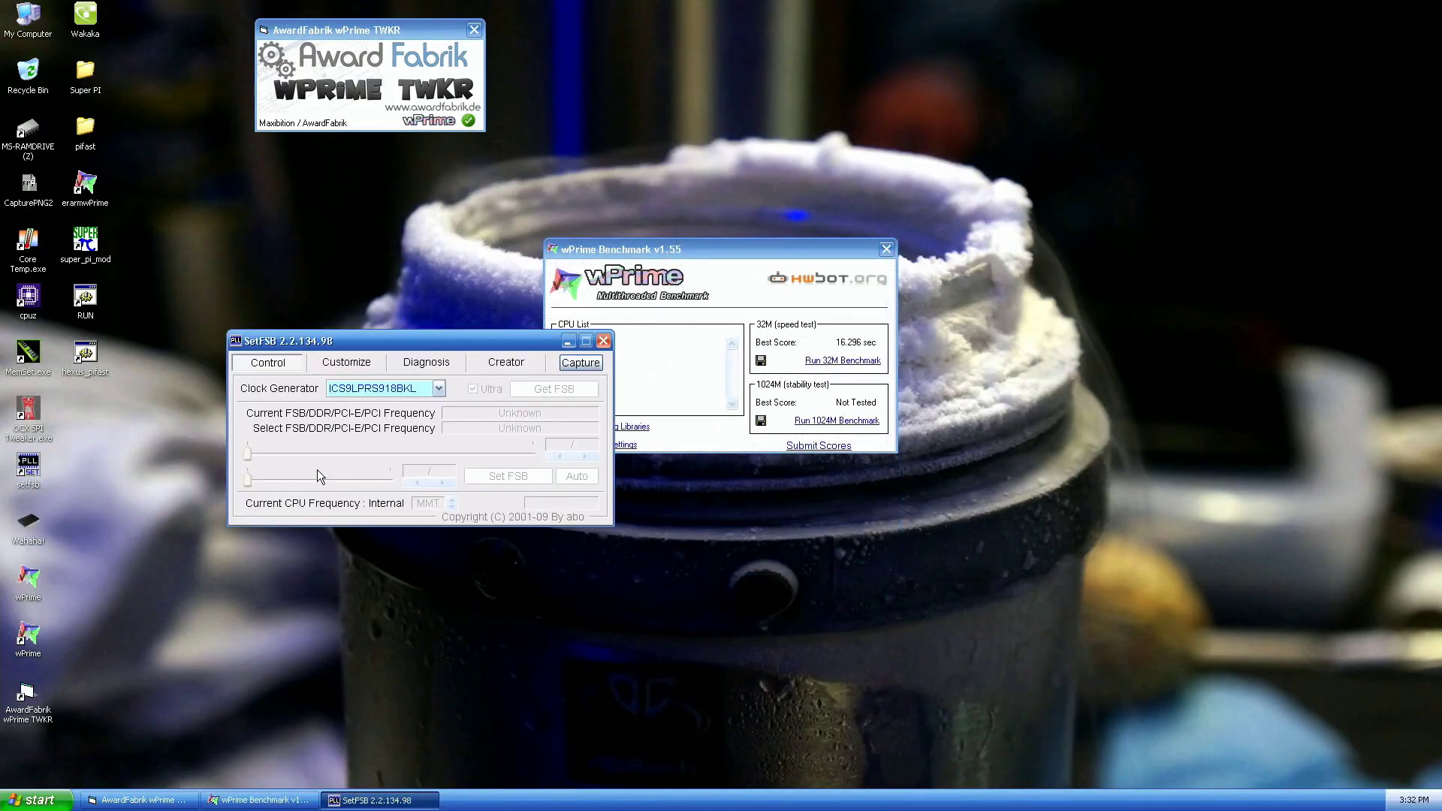
Step: Read the current FSB in SetFSB, apply 385.0 MHz followed by 390.6 MHz, and close the tool
left_click(556, 390)
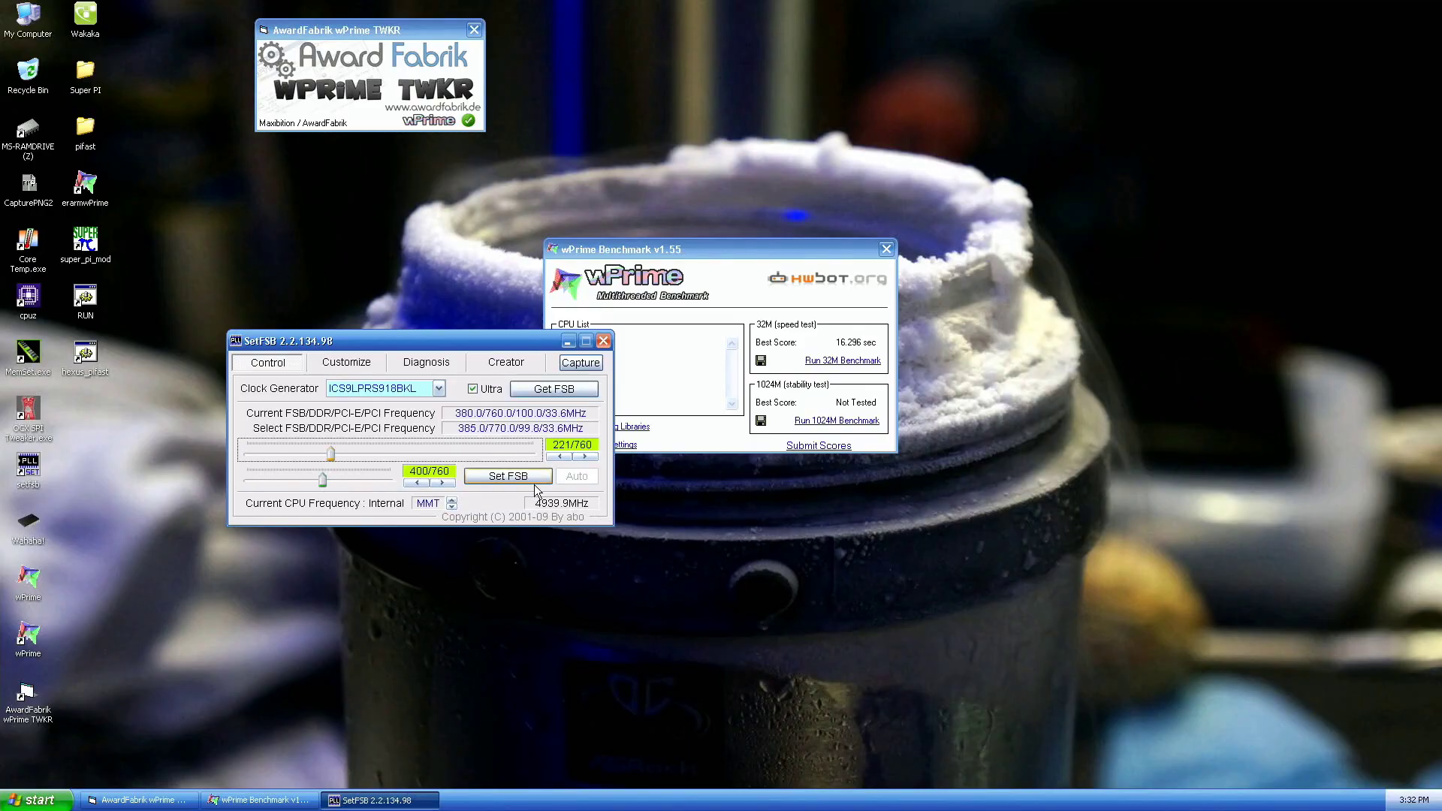
left_click(508, 477)
left_click(585, 456)
left_click(586, 456)
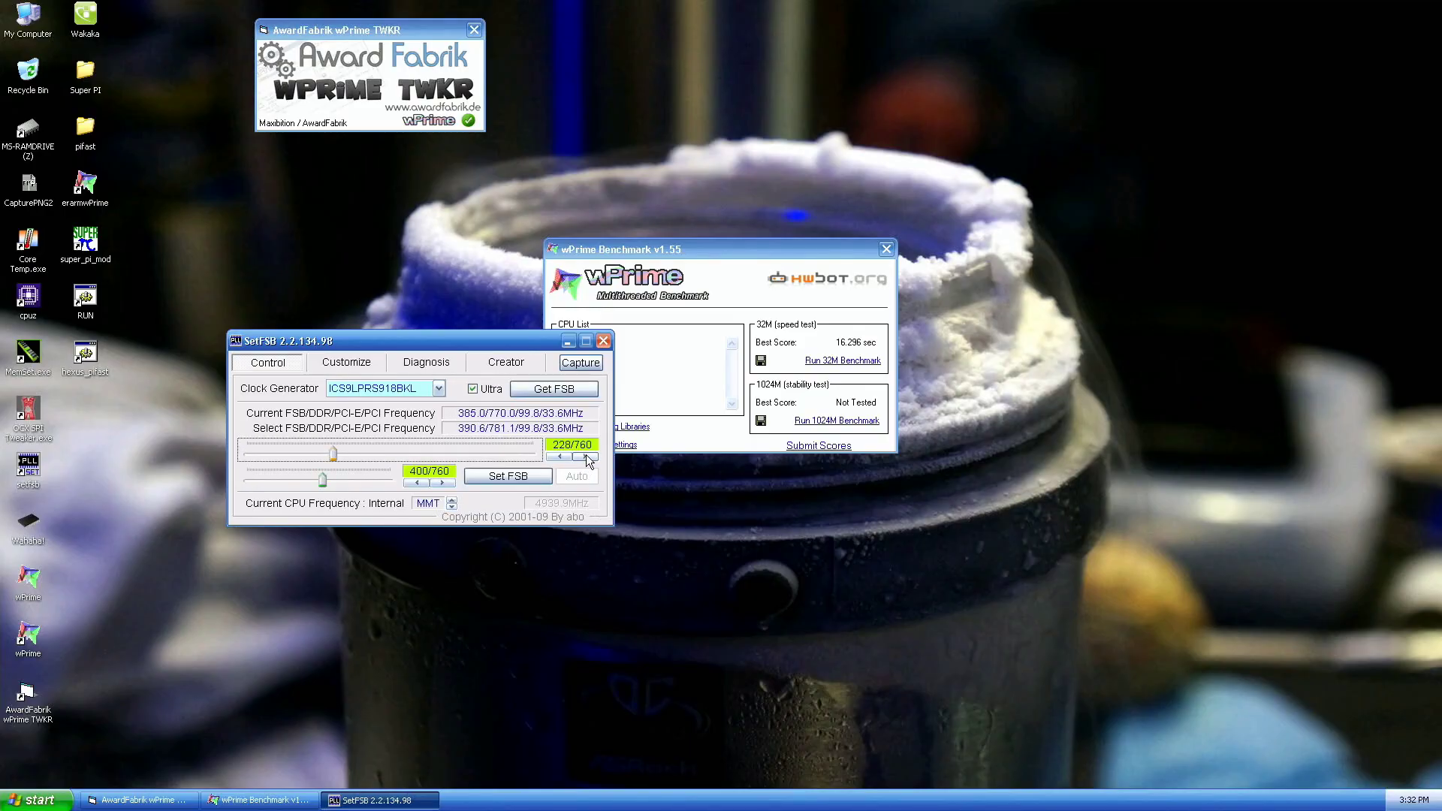
left_click(525, 479)
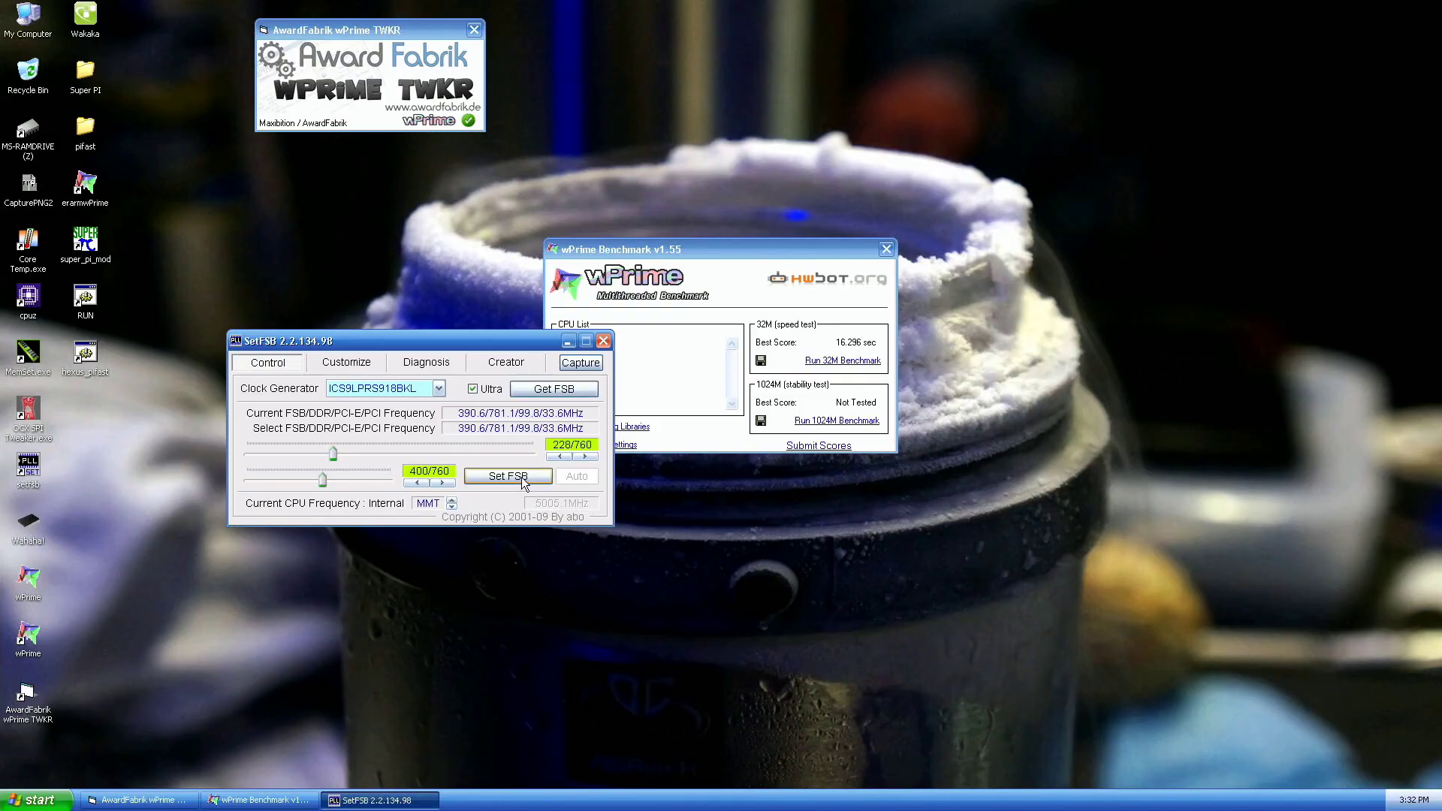
left_click(602, 341)
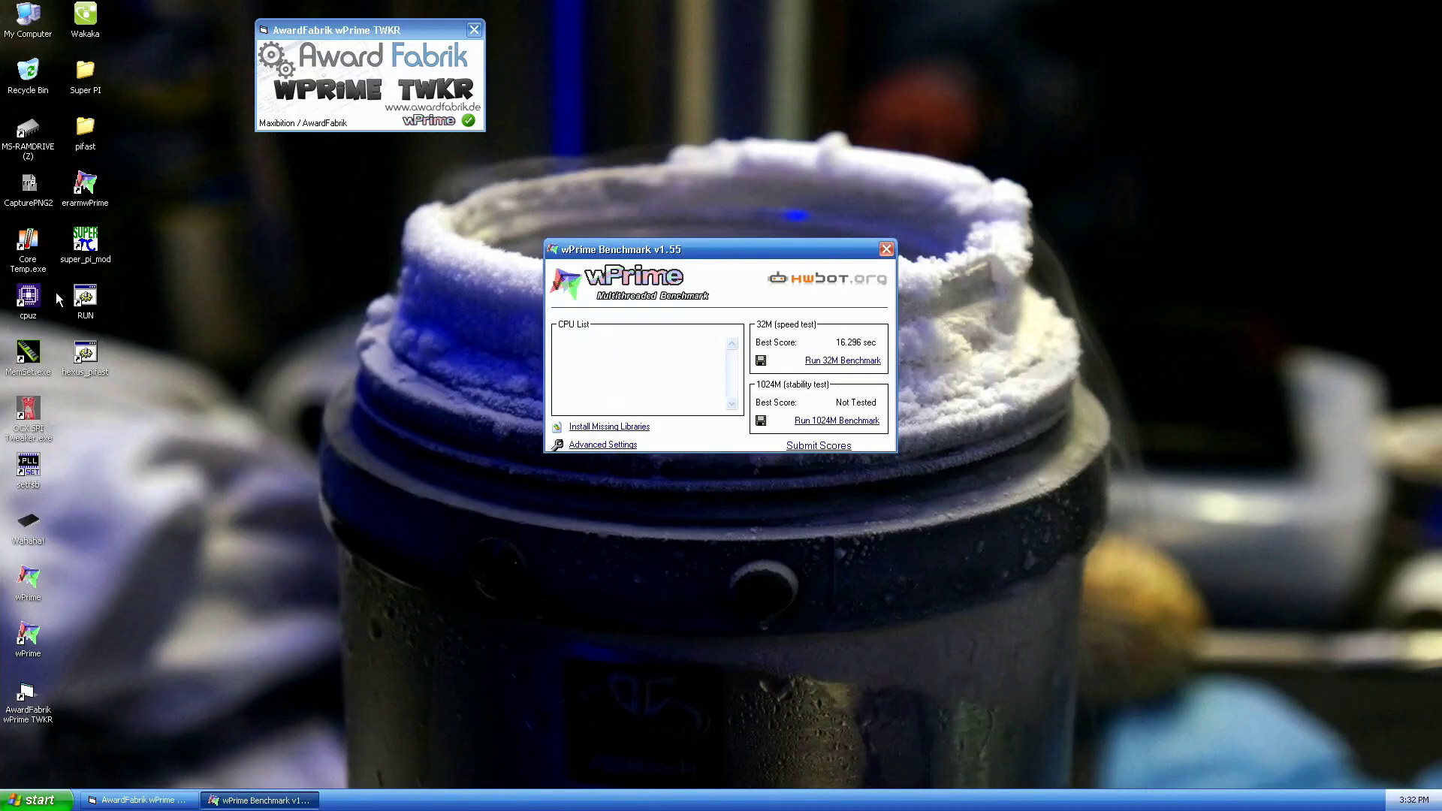
Step: Check the processor clocks in CPU-Z with the wPrime window moved out of the way, and close CPU-Z
double_click(35, 309)
left_click_drag(706, 256, 1023, 49)
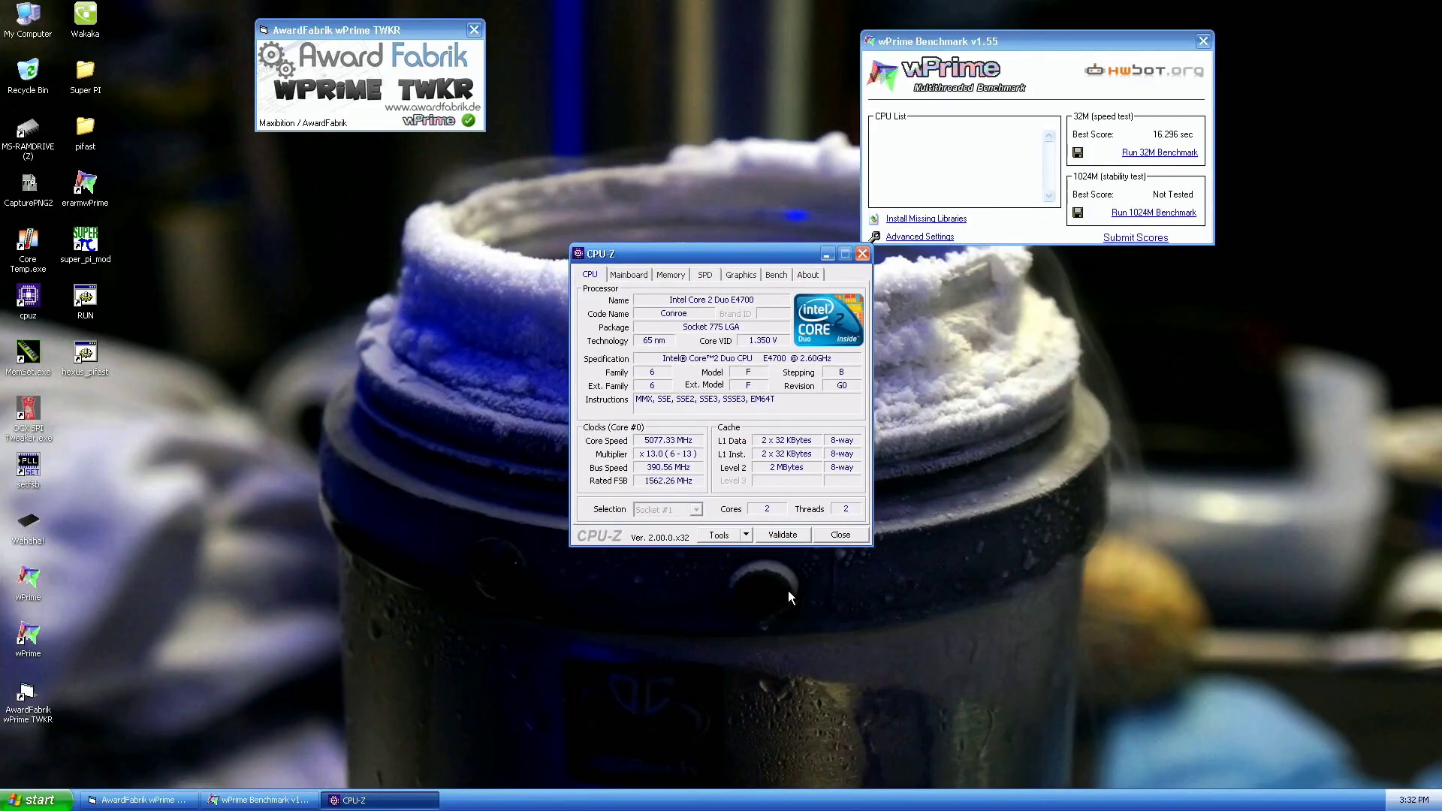
left_click(835, 535)
Step: Run the 32M benchmark in wPrime again and close wPrime
left_click(28, 526)
left_click(1026, 143)
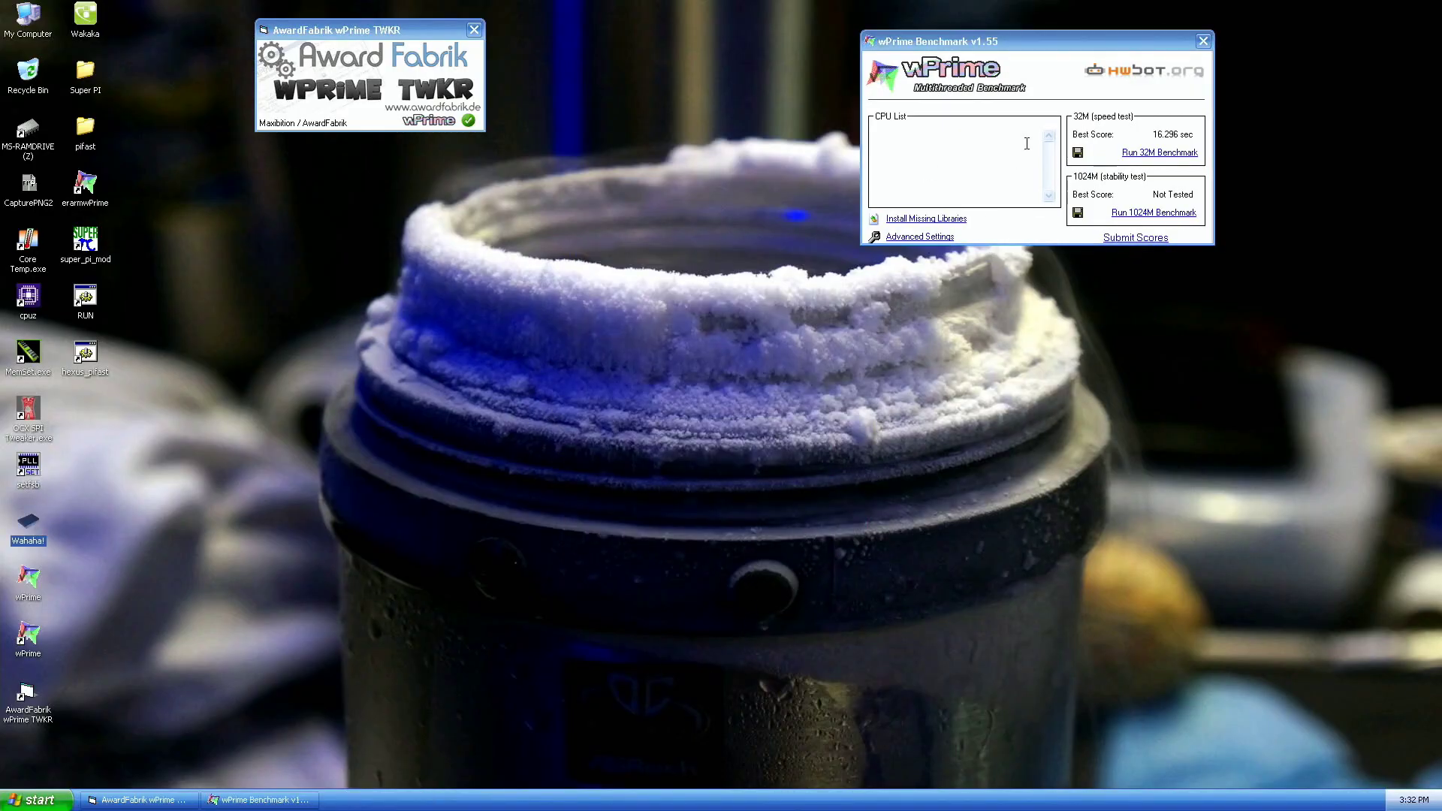
left_click(1147, 154)
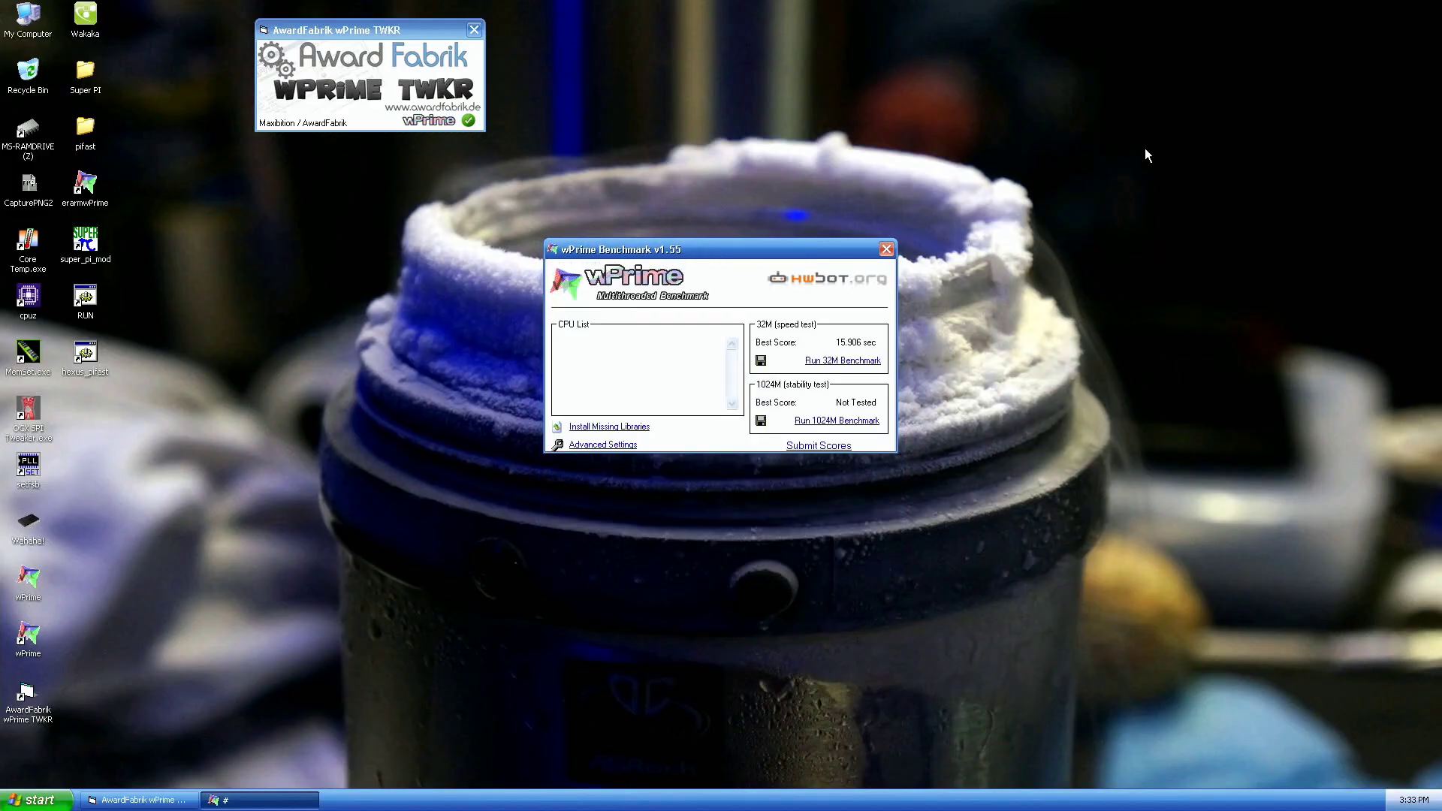
left_click(884, 249)
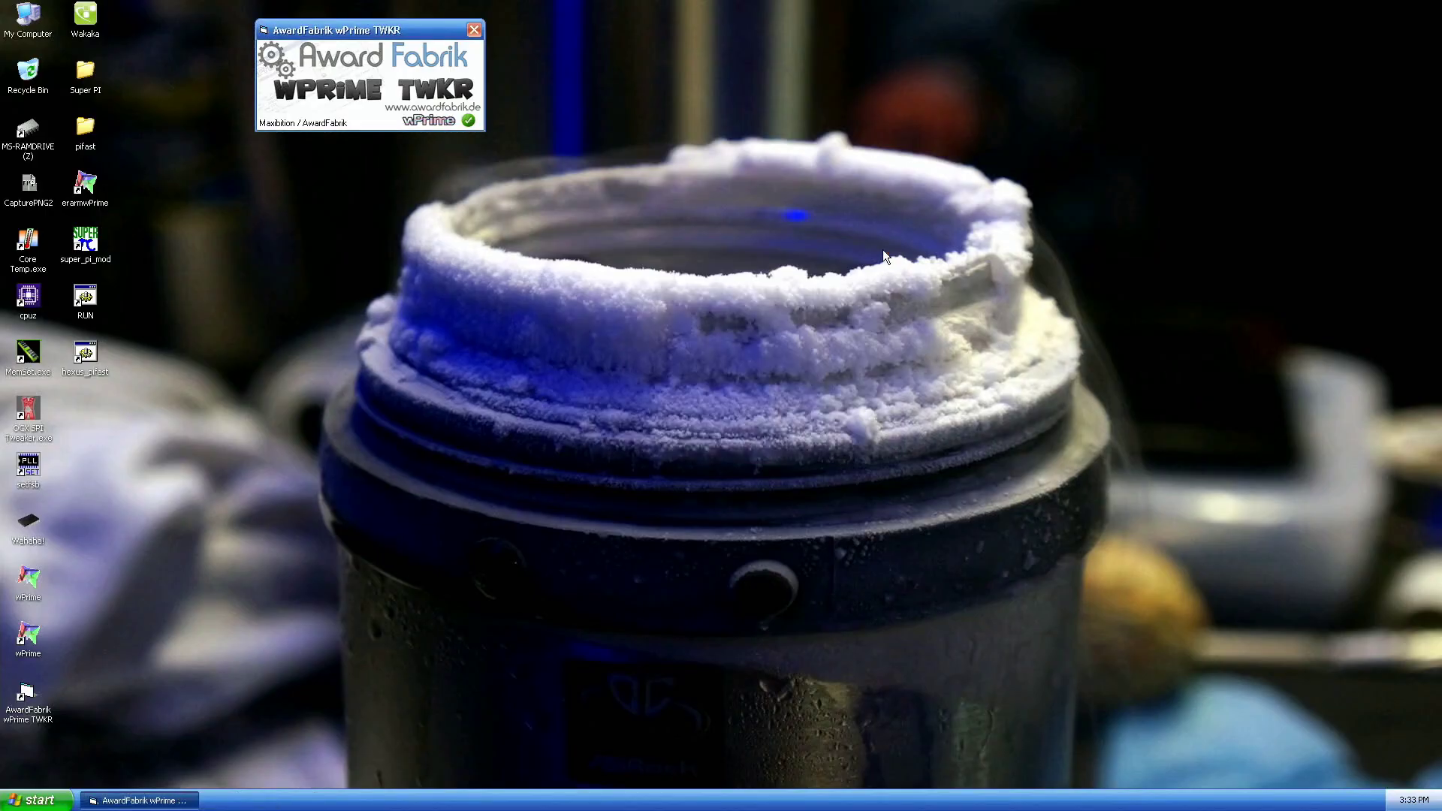
Step: Open SetFSB, apply an FSB of 395.3 MHz, and close the tool
double_click(29, 469)
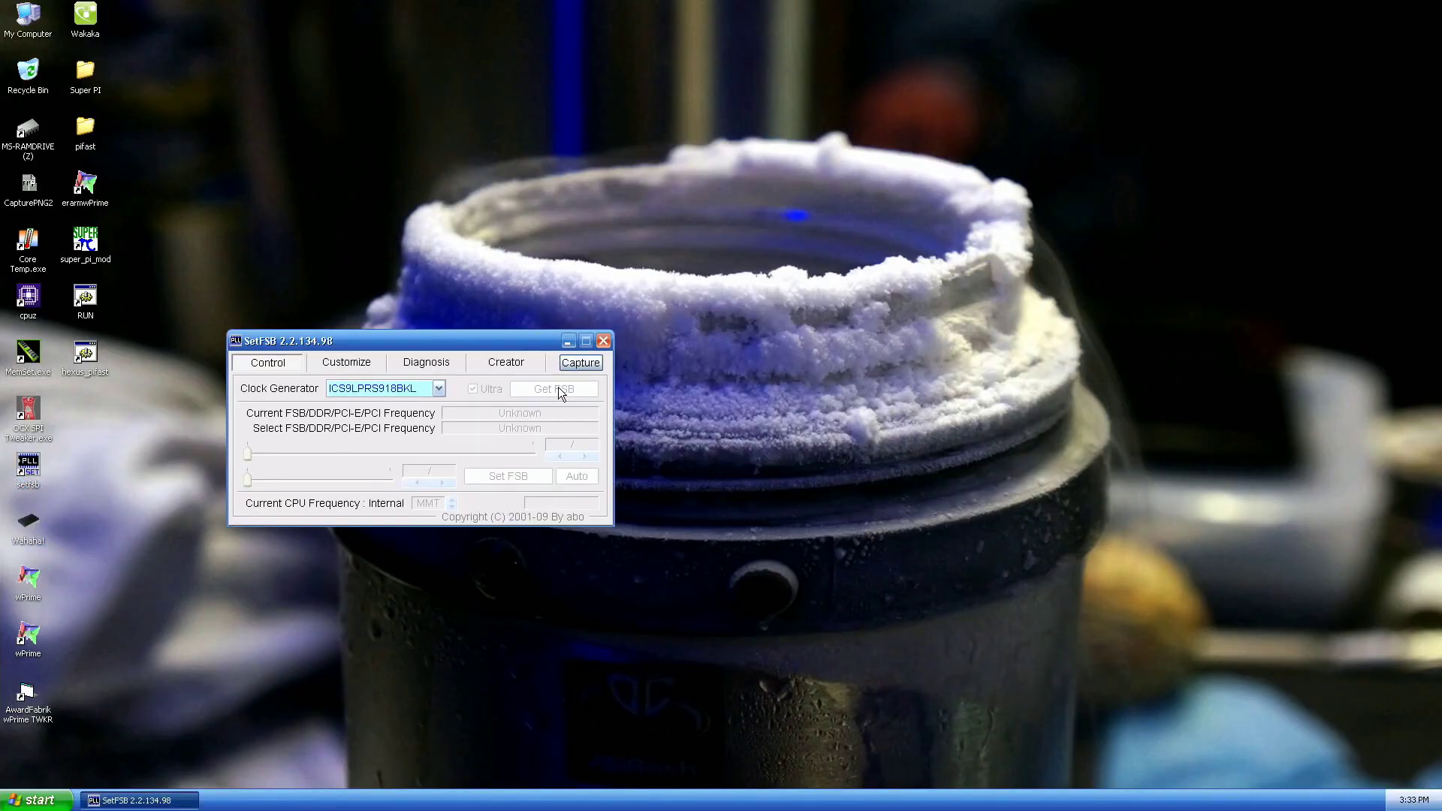
left_click(557, 387)
left_click(593, 460)
left_click(593, 460)
left_click(593, 459)
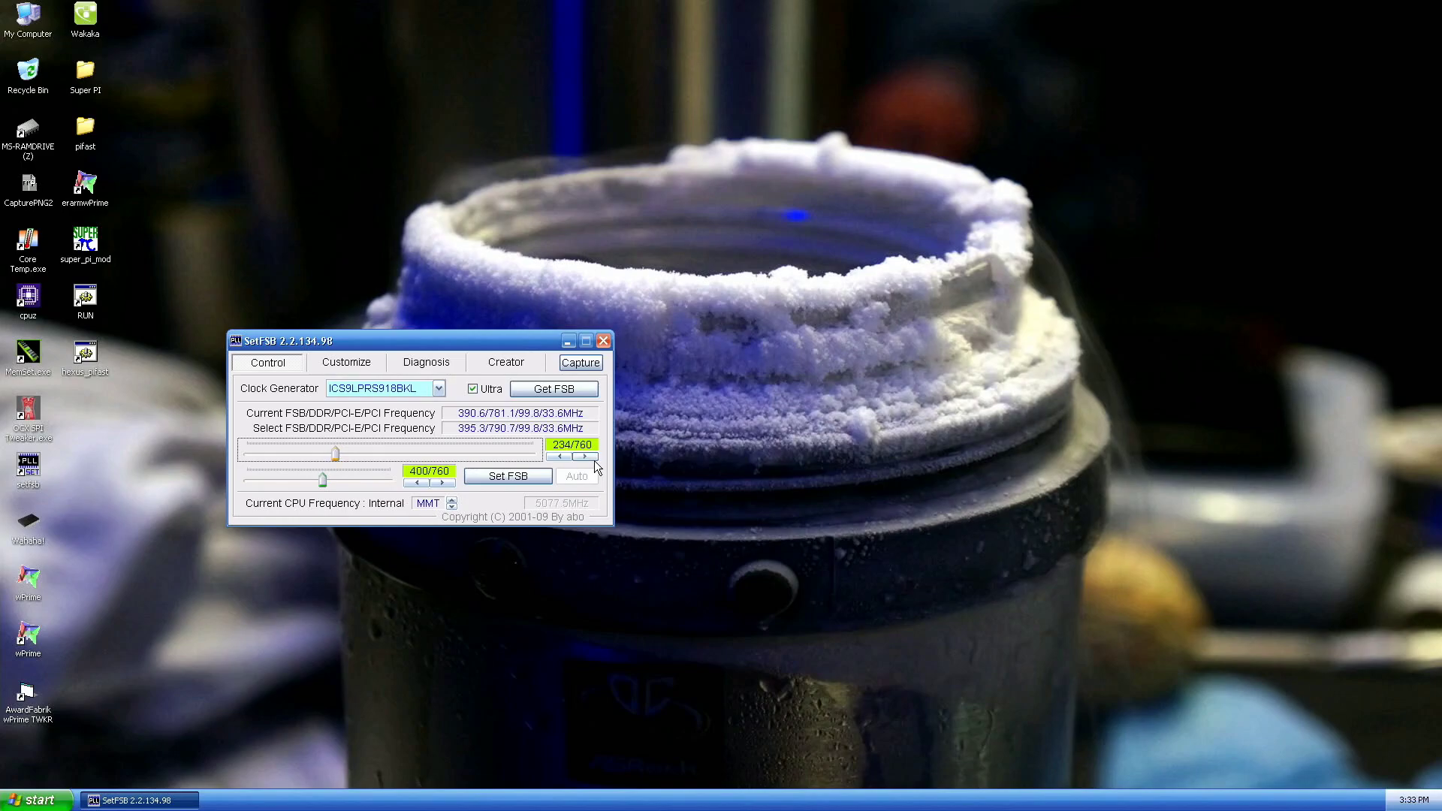
left_click(537, 479)
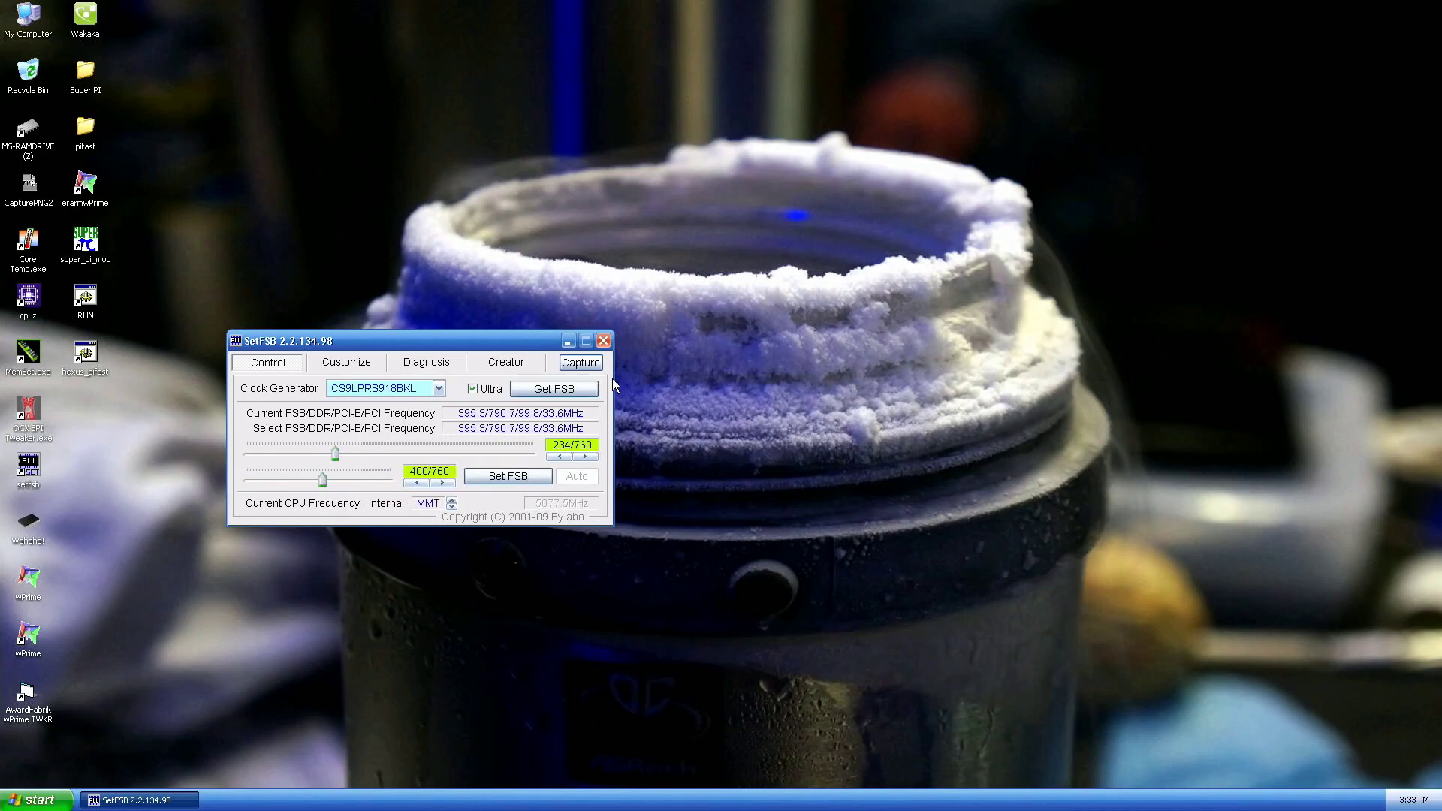
left_click(603, 340)
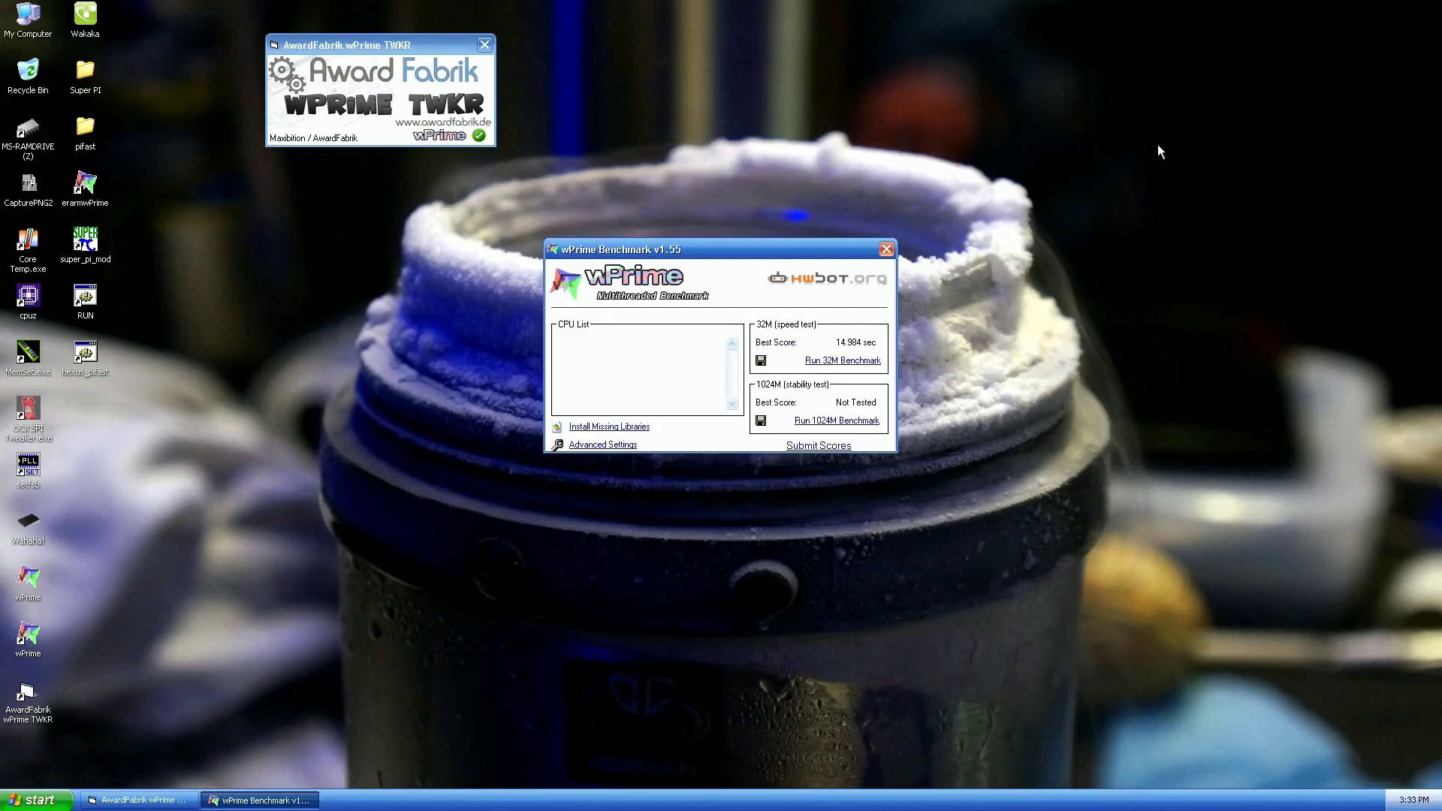
Step: Close the finished wPrime benchmark and the AwardFabrik wPrime TWKR window
left_click(885, 248)
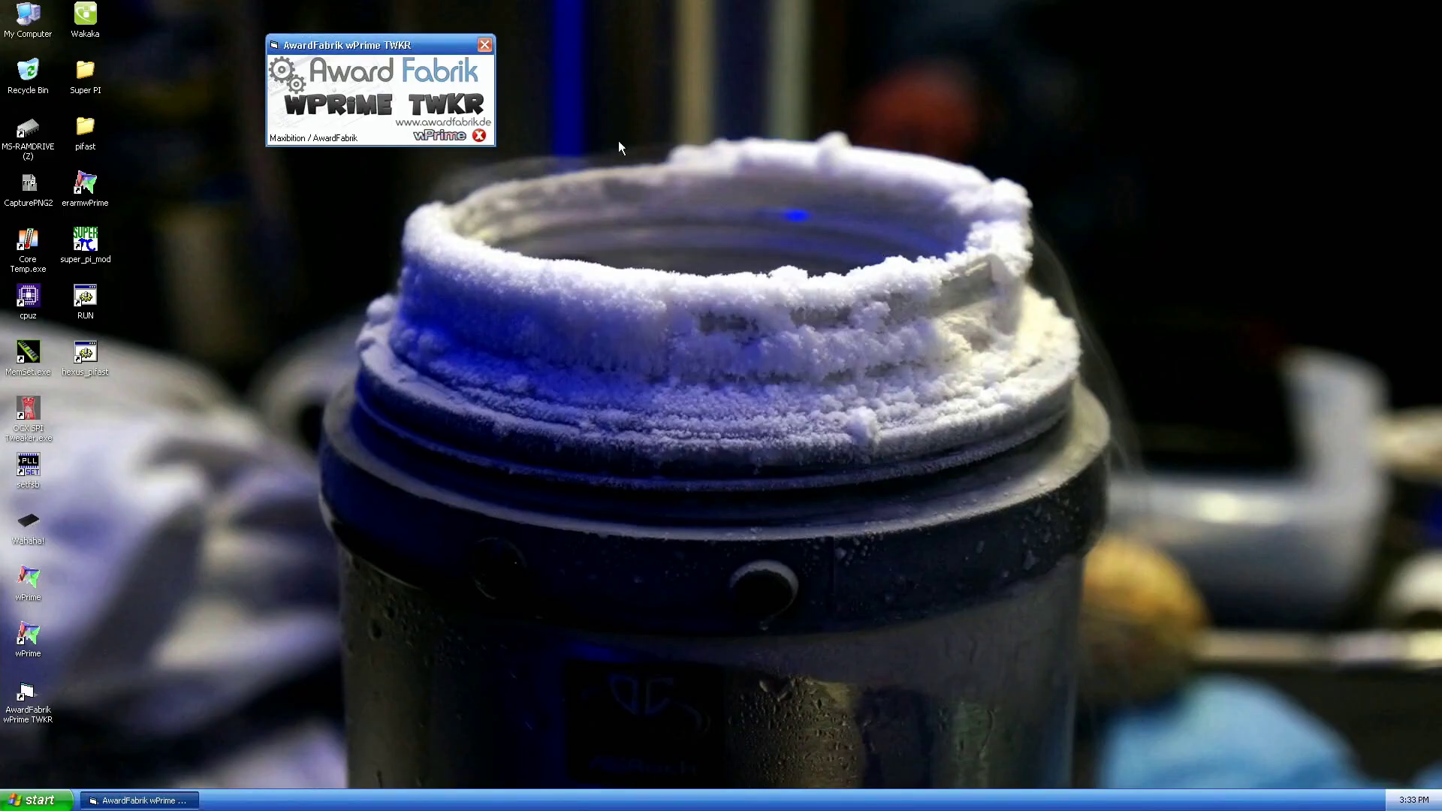
left_click(484, 46)
Step: Raise the FSB to 400.1 MHz with SetFSB and close it
double_click(26, 466)
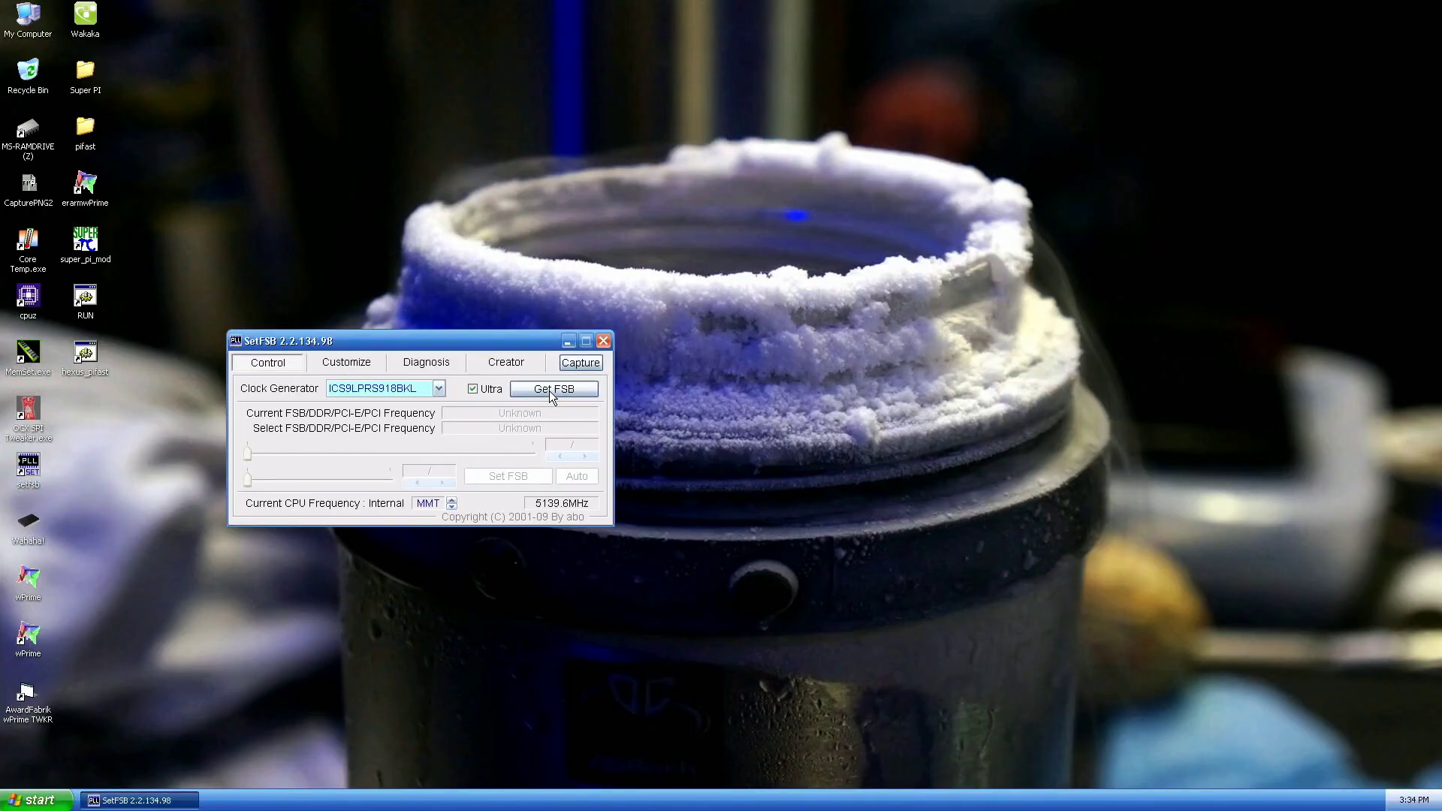
left_click(550, 389)
left_click(585, 457)
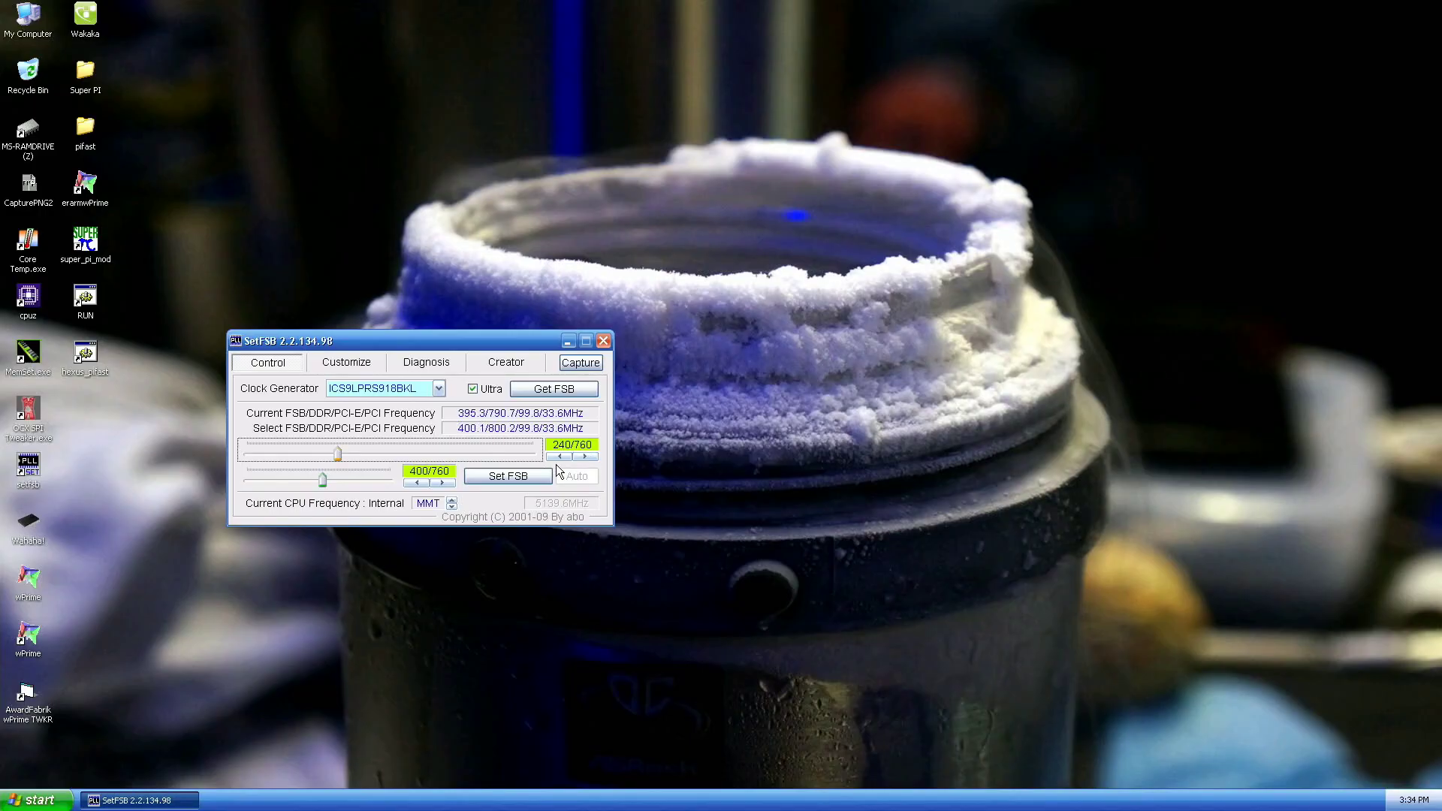
left_click(549, 478)
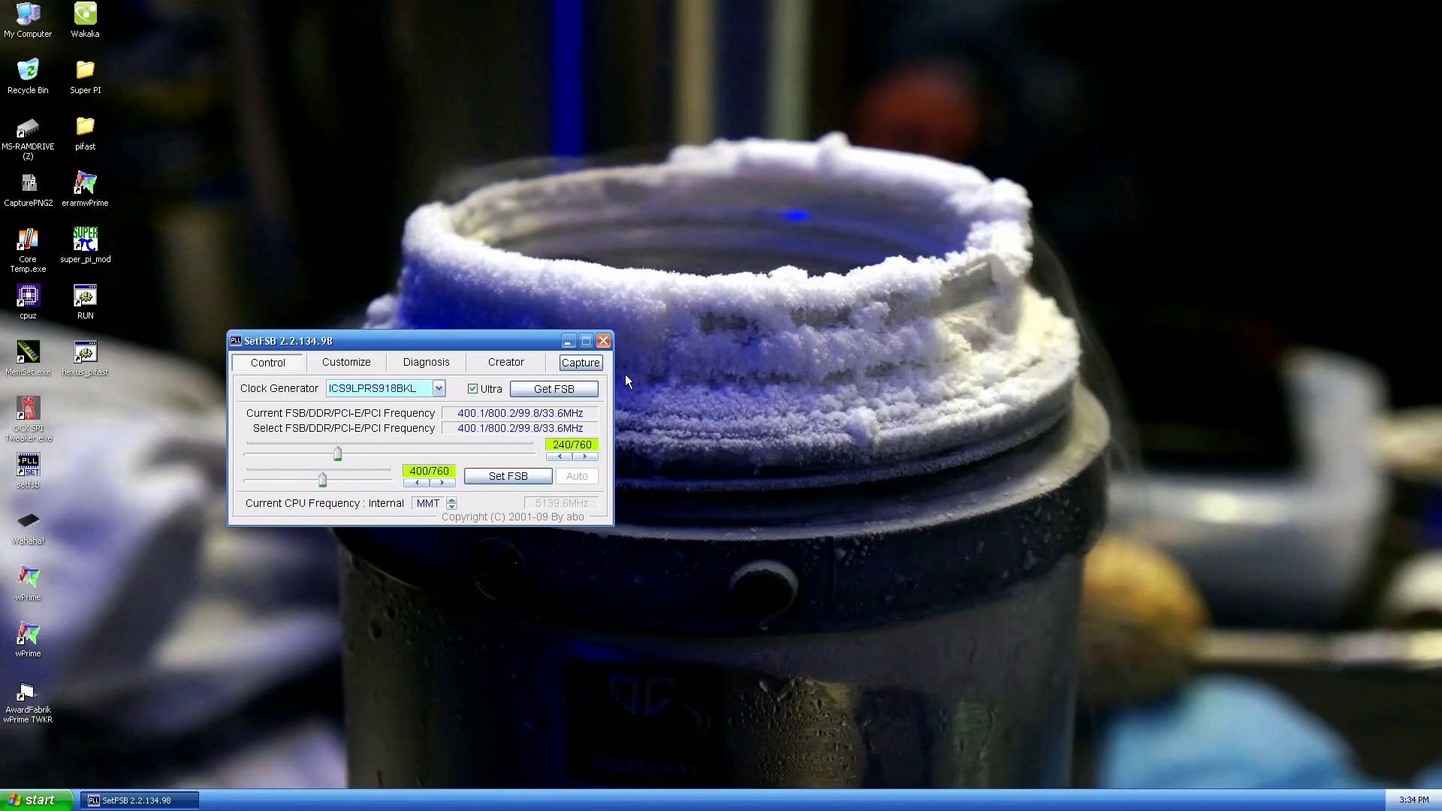
left_click(604, 342)
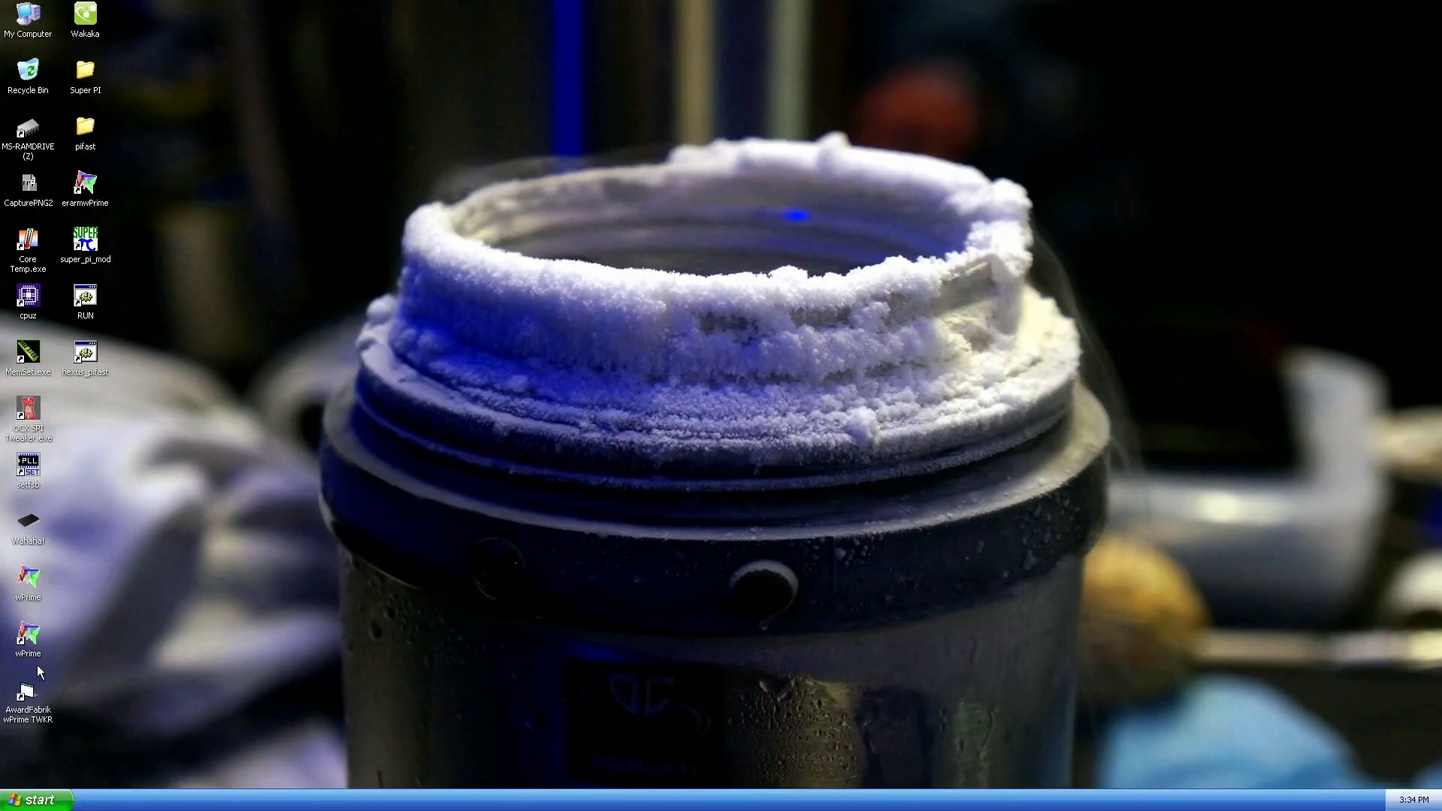
Step: Launch wPrime, save a thread count of 2 in its advanced settings, and move its window away from the screen centre
double_click(28, 635)
left_click(623, 445)
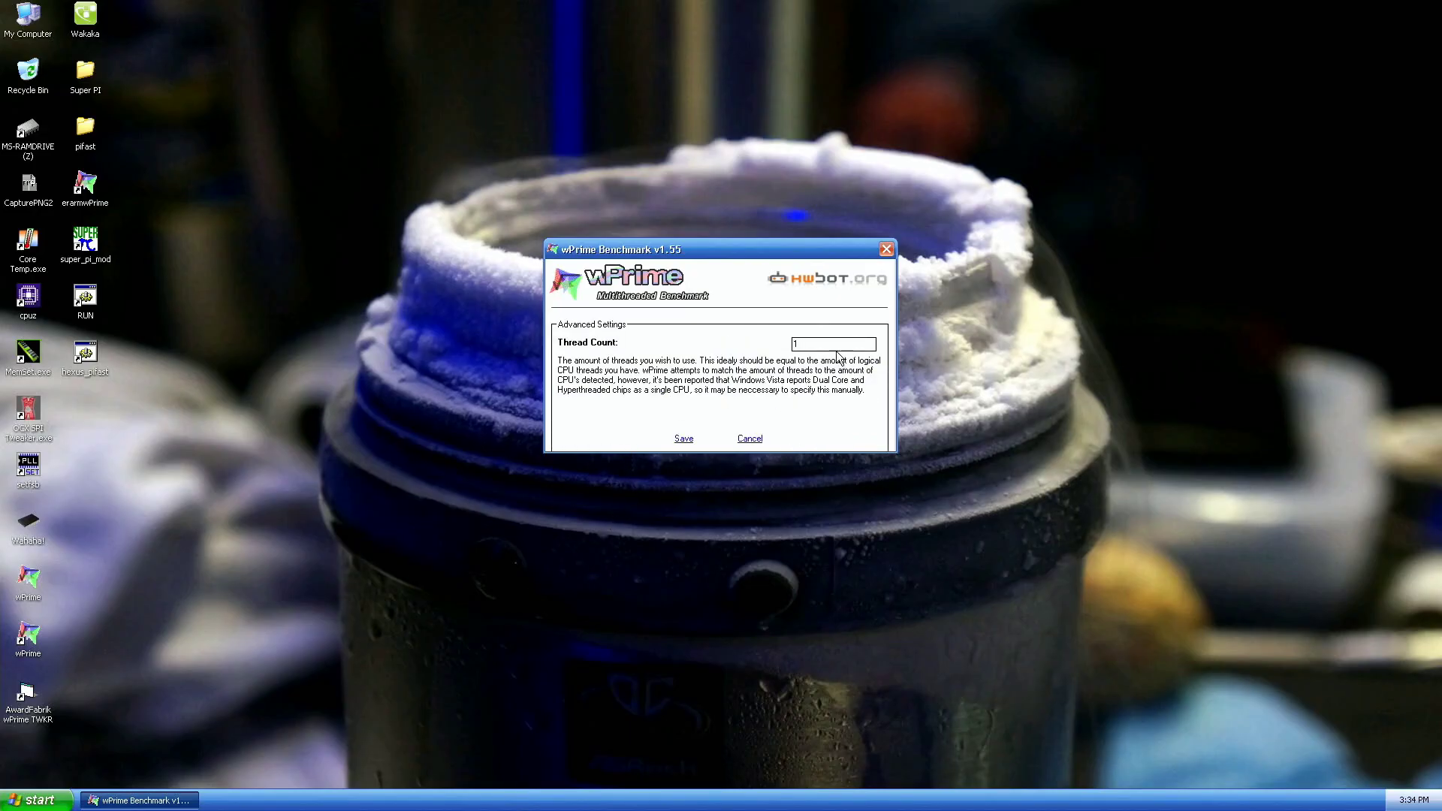
type("2")
left_click(684, 438)
left_click_drag(758, 246, 1111, 15)
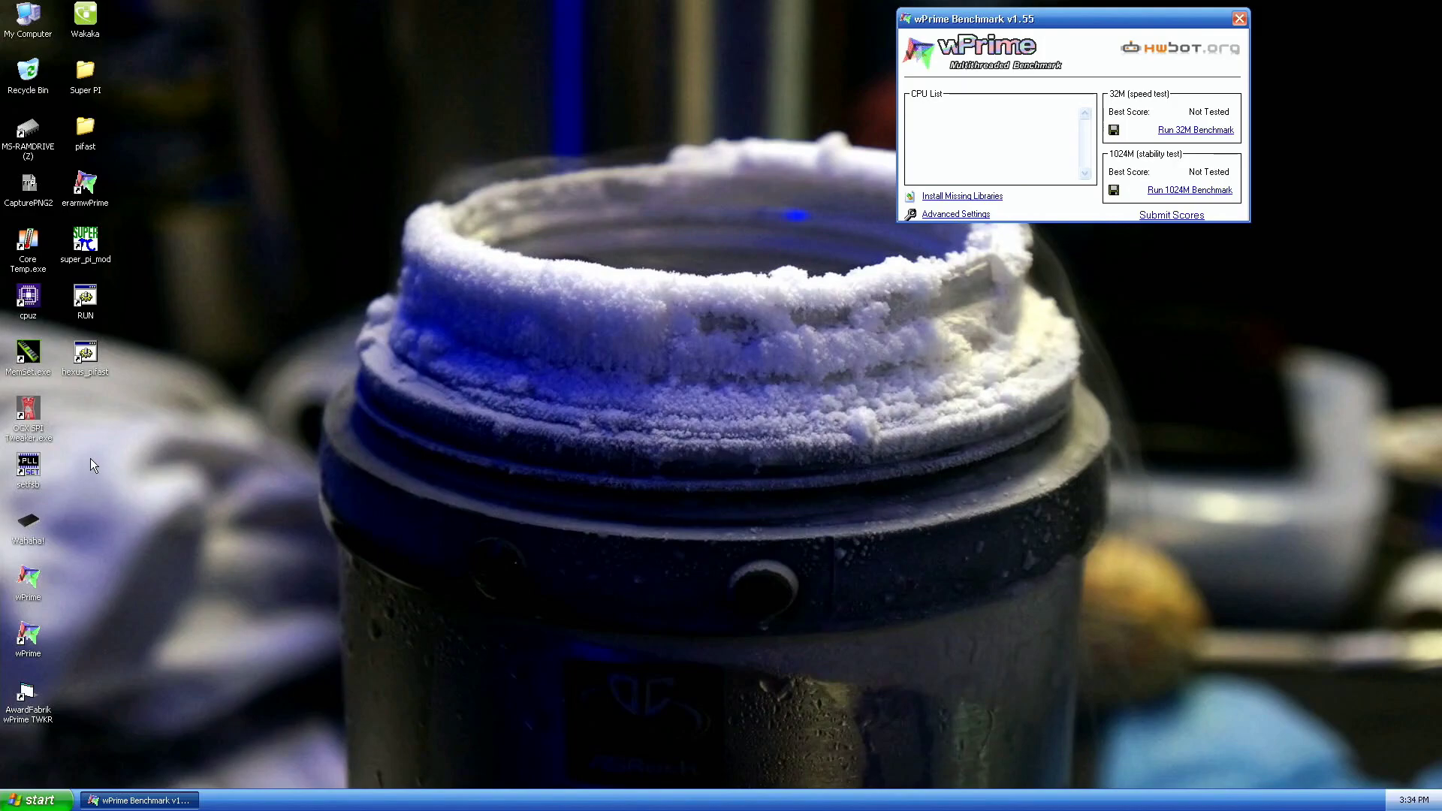
Step: Start AwardFabrik wPrime TWKR, place it apart from wPrime, and run the 32M speed test
double_click(31, 696)
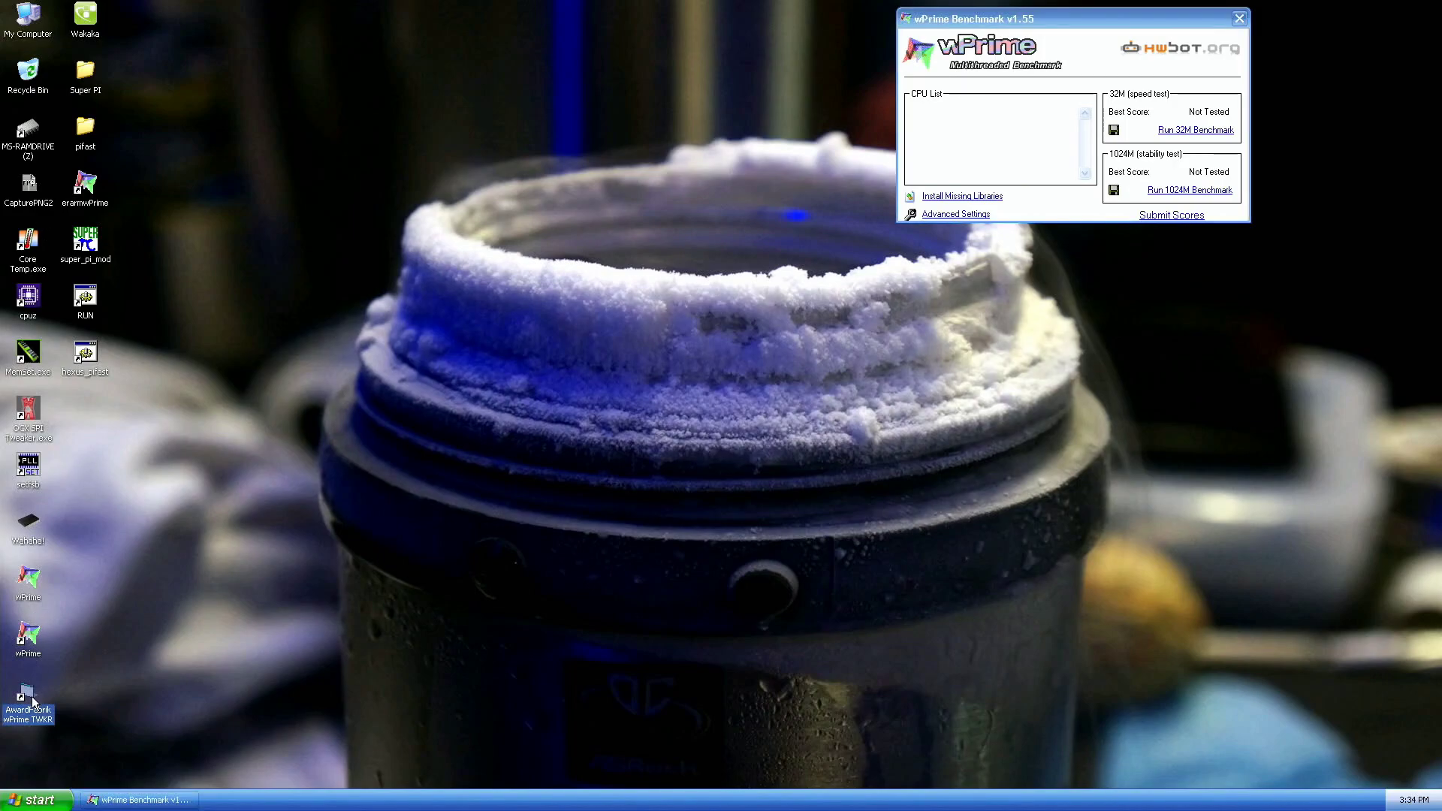
left_click_drag(713, 360, 376, 1)
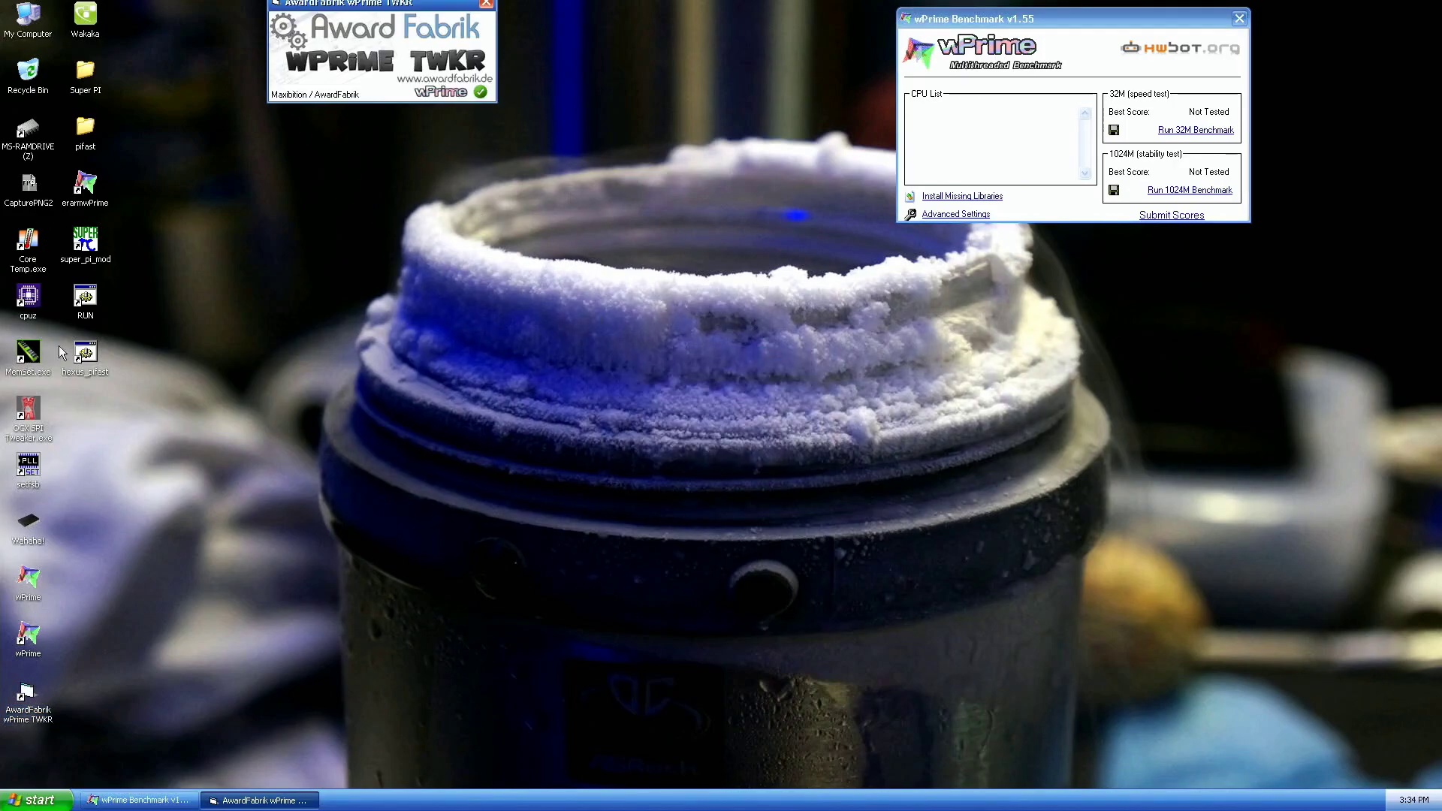
left_click(36, 522)
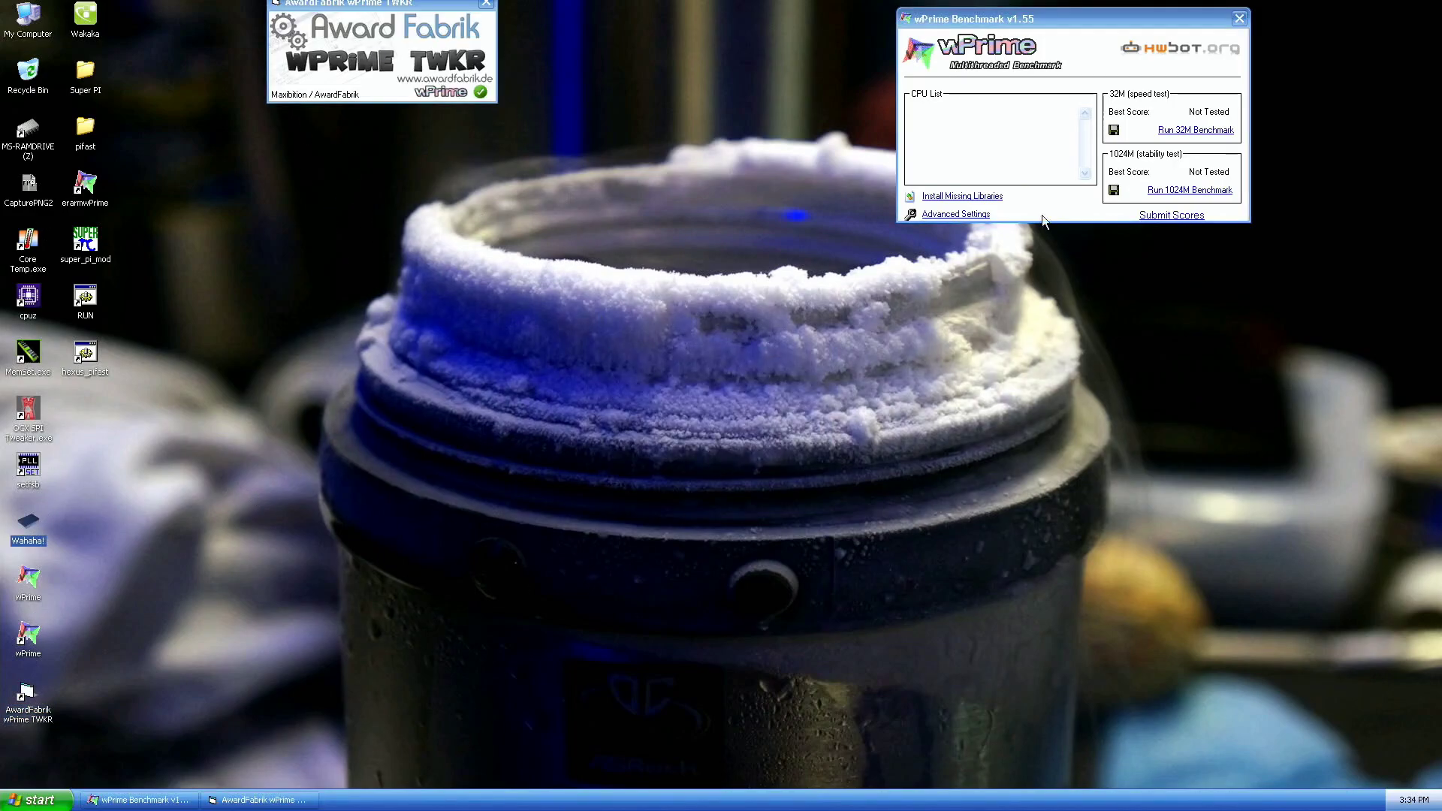
left_click(1178, 132)
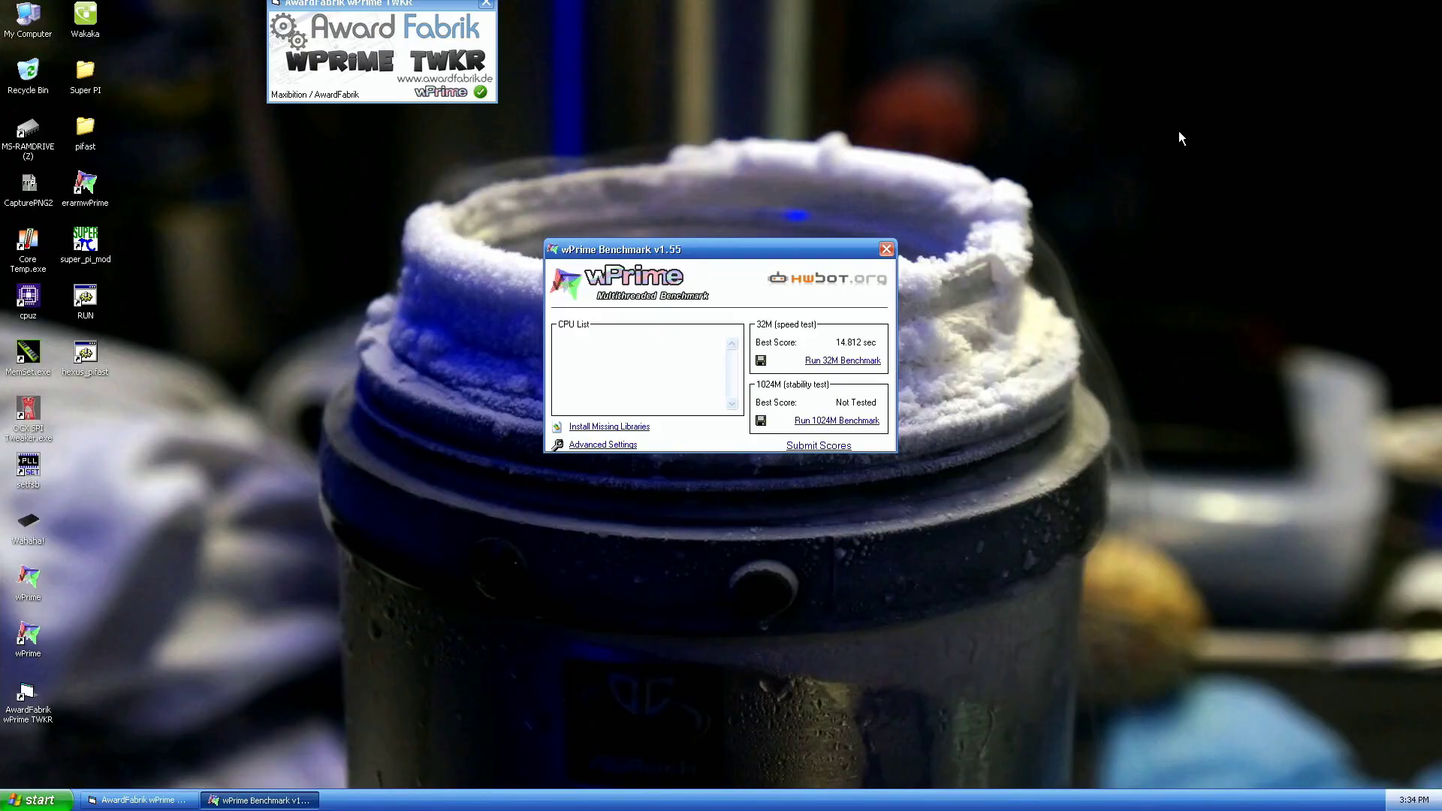
Step: Spread out the wPrime and TWKR windows and place a CPU-Z window with the processor details away from the wPrime result
left_click_drag(818, 252, 1184, 51)
left_click_drag(376, 4, 375, 63)
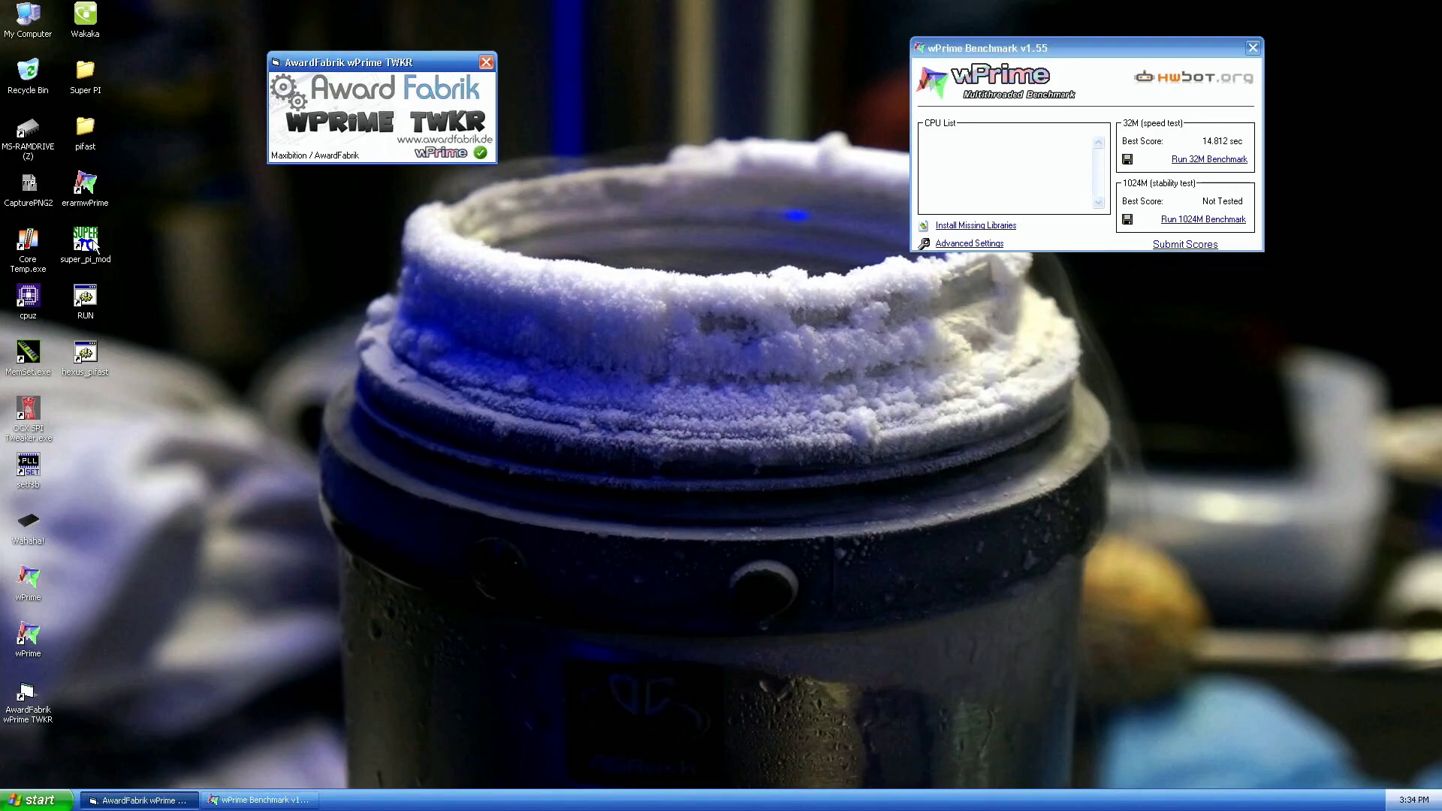
double_click(41, 302)
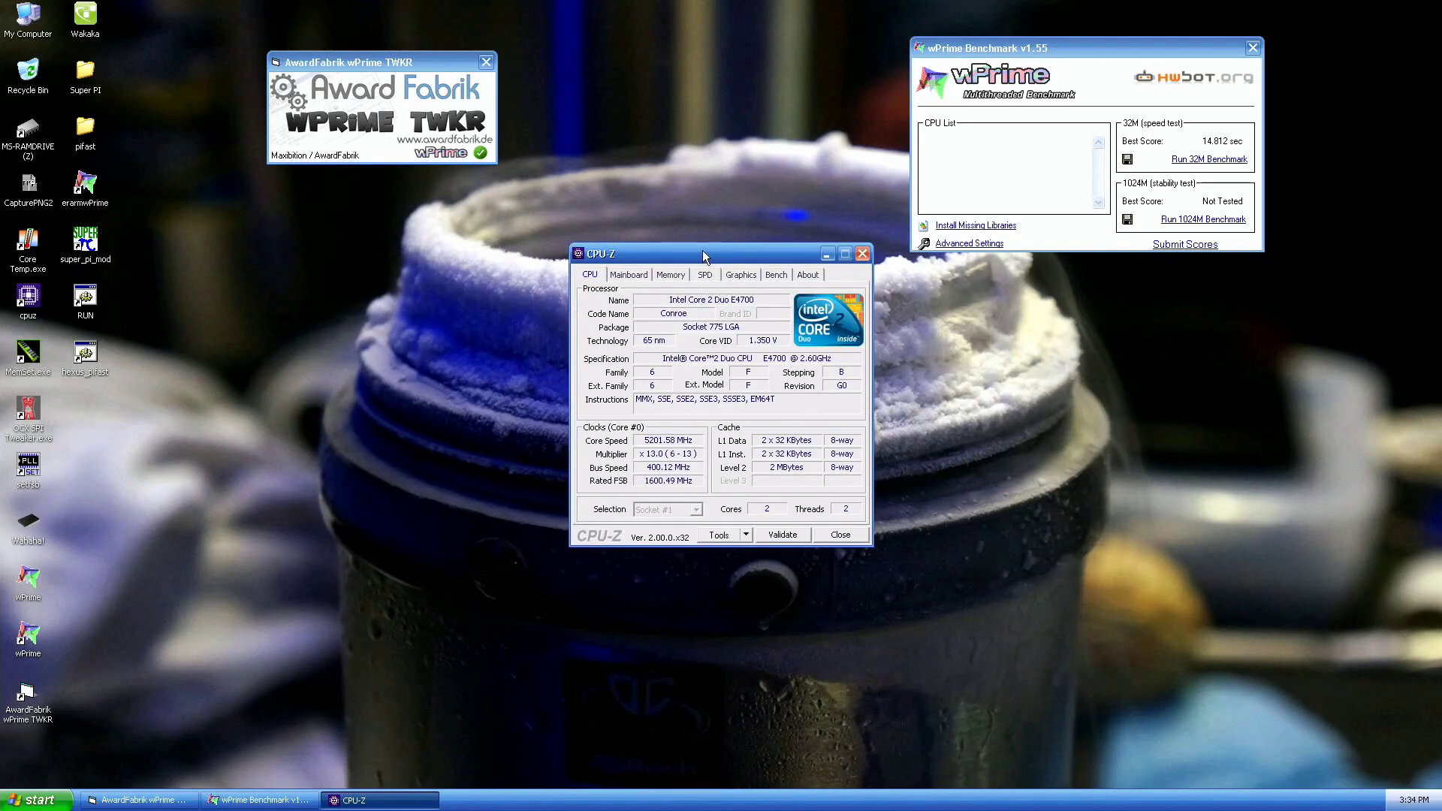
left_click_drag(701, 250, 383, 12)
Step: Open a second CPU-Z window, show the memory timings, and place it below the wPrime window
double_click(28, 295)
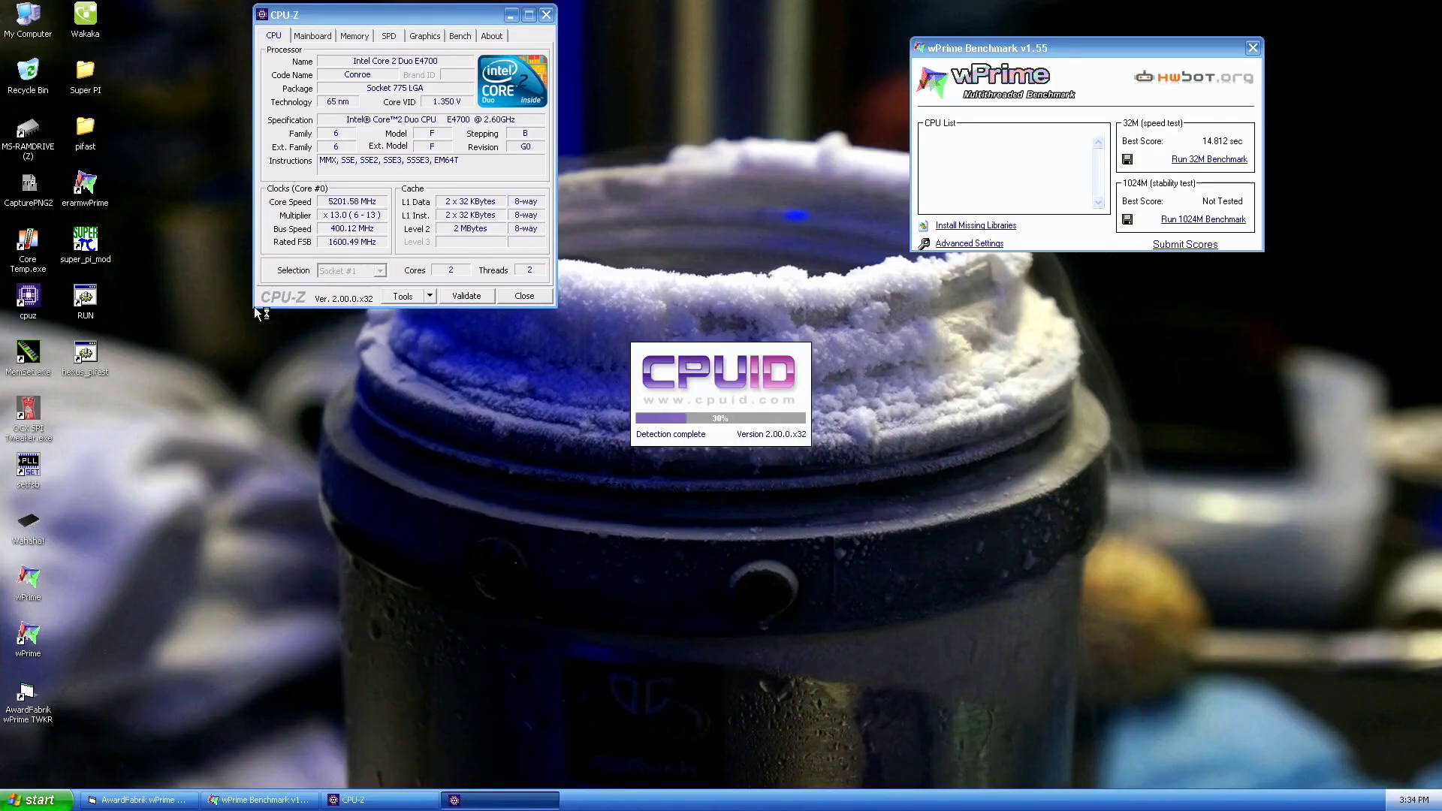
left_click(674, 275)
left_click_drag(614, 254, 989, 336)
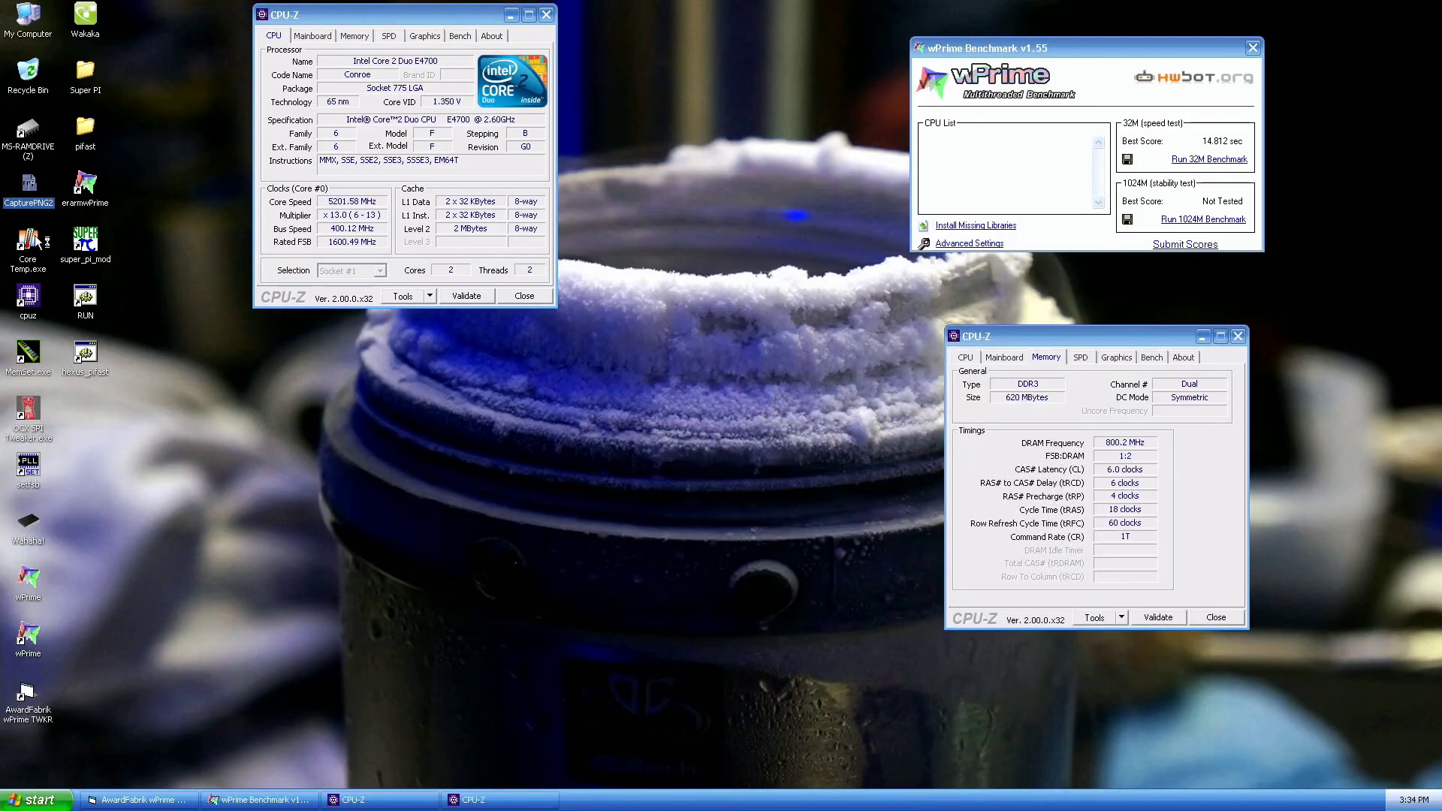
Step: Open a third CPU-Z window with the mainboard details, place it below the processor window, and capture the desktop with CapturePNG2
double_click(28, 294)
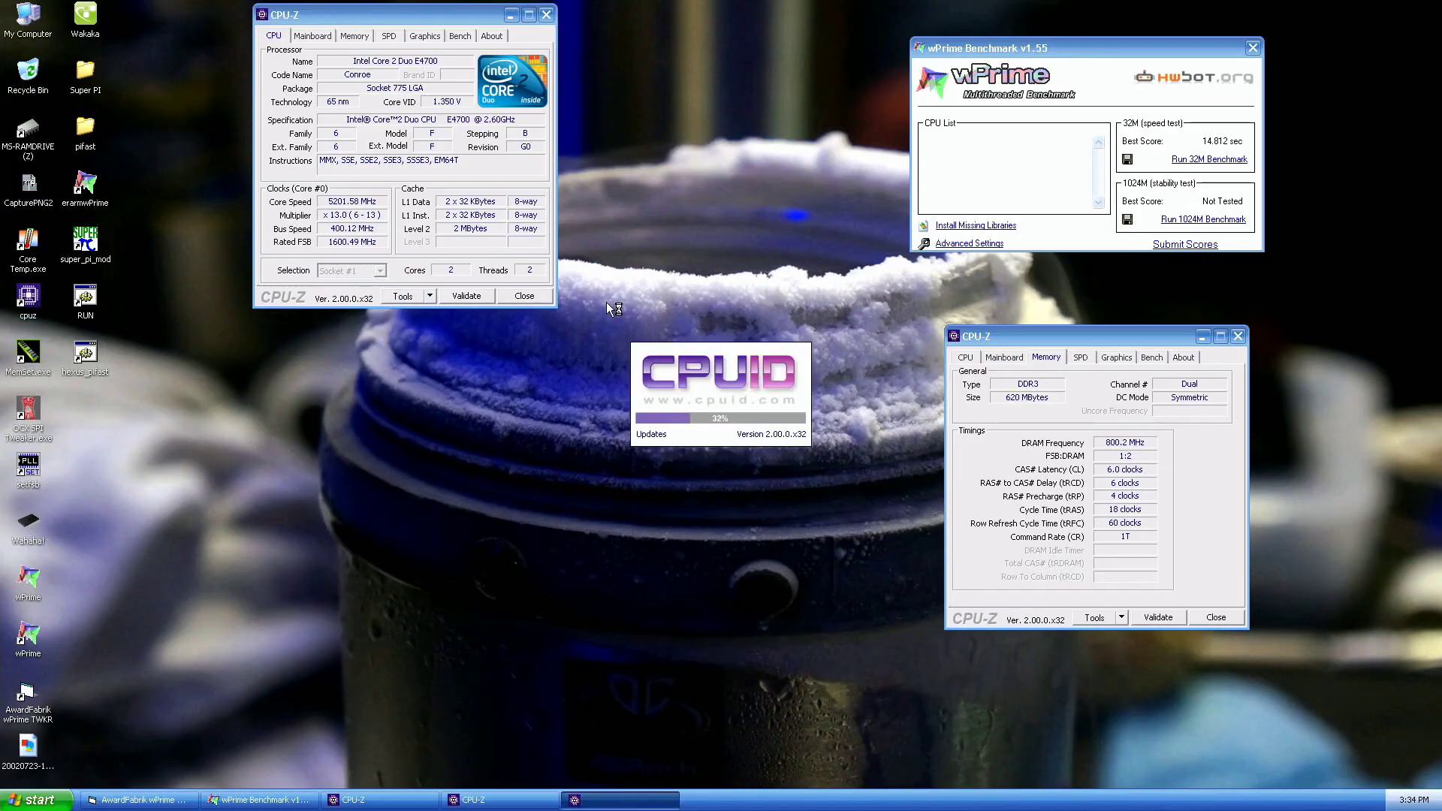
left_click(628, 274)
left_click_drag(531, 705, 311, 356)
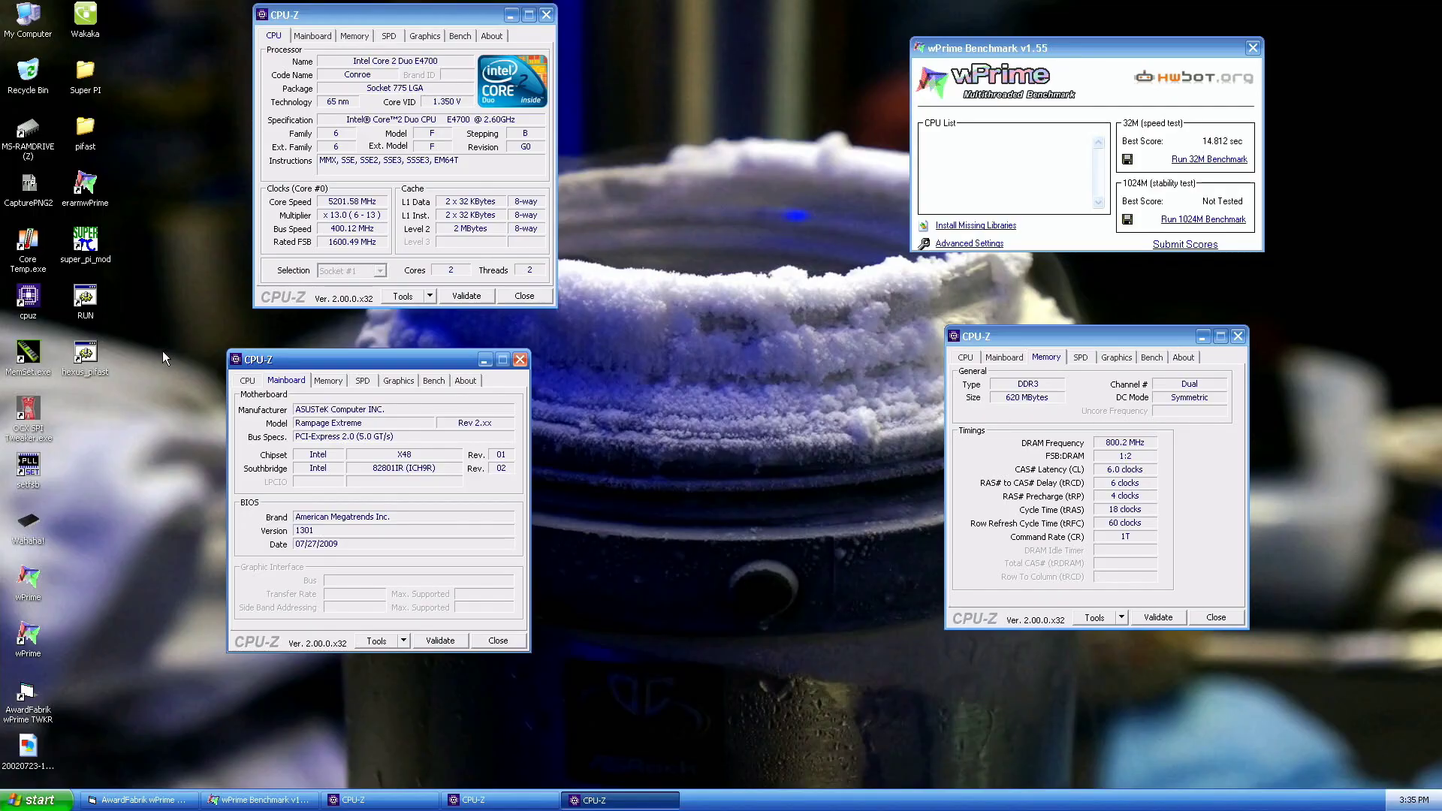
double_click(30, 199)
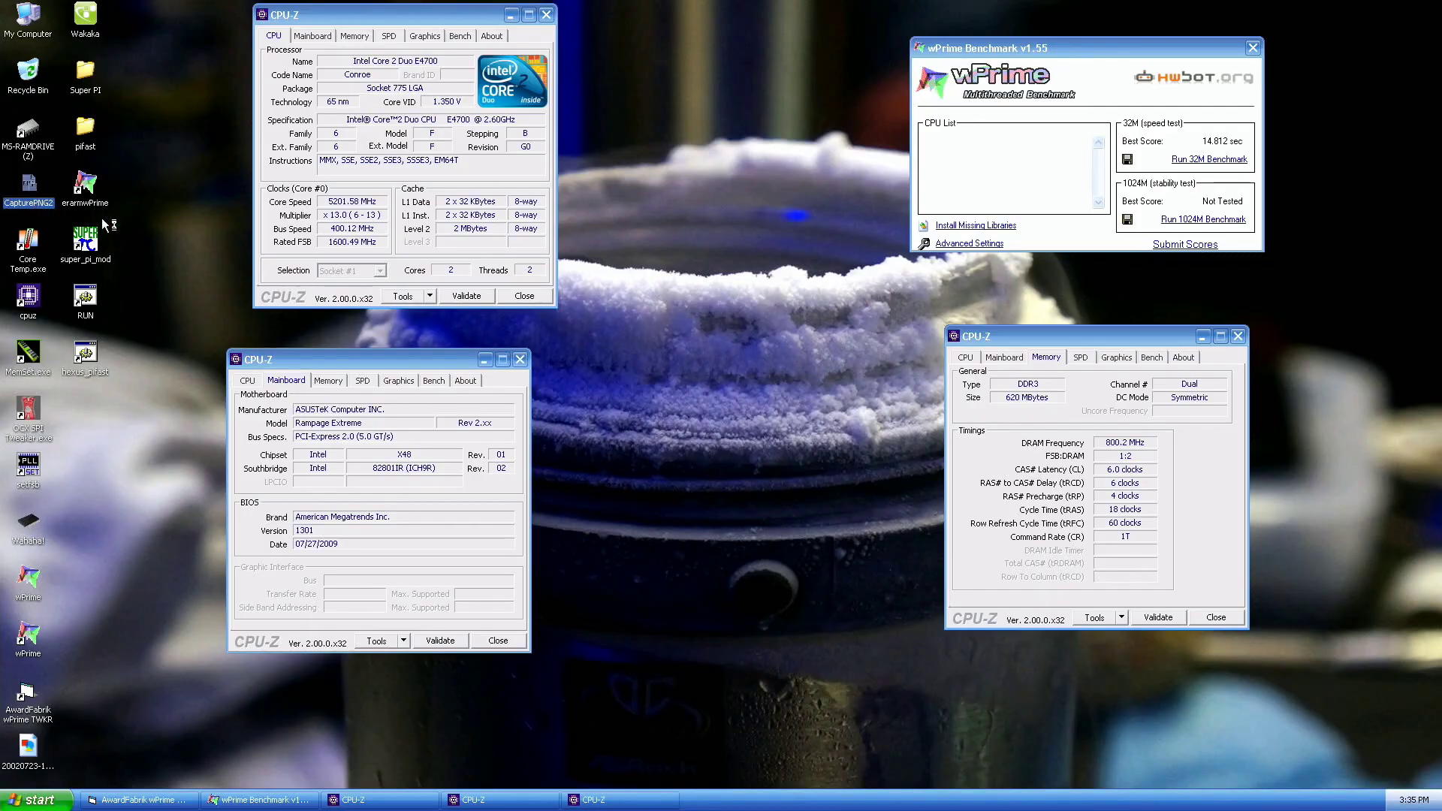
Step: Close the mainboard, memory and processor CPU-Z windows
left_click(519, 359)
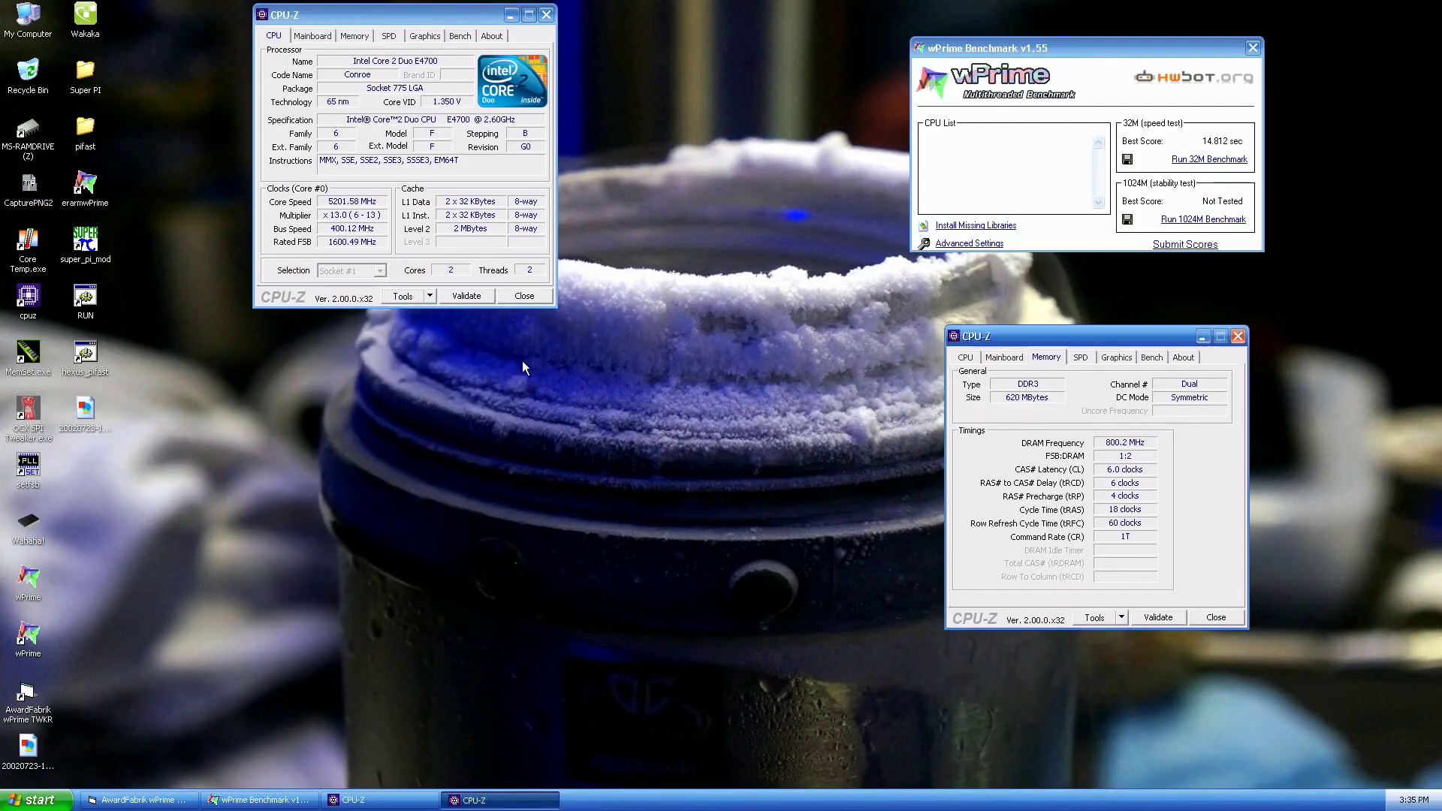
left_click(1217, 614)
left_click(524, 296)
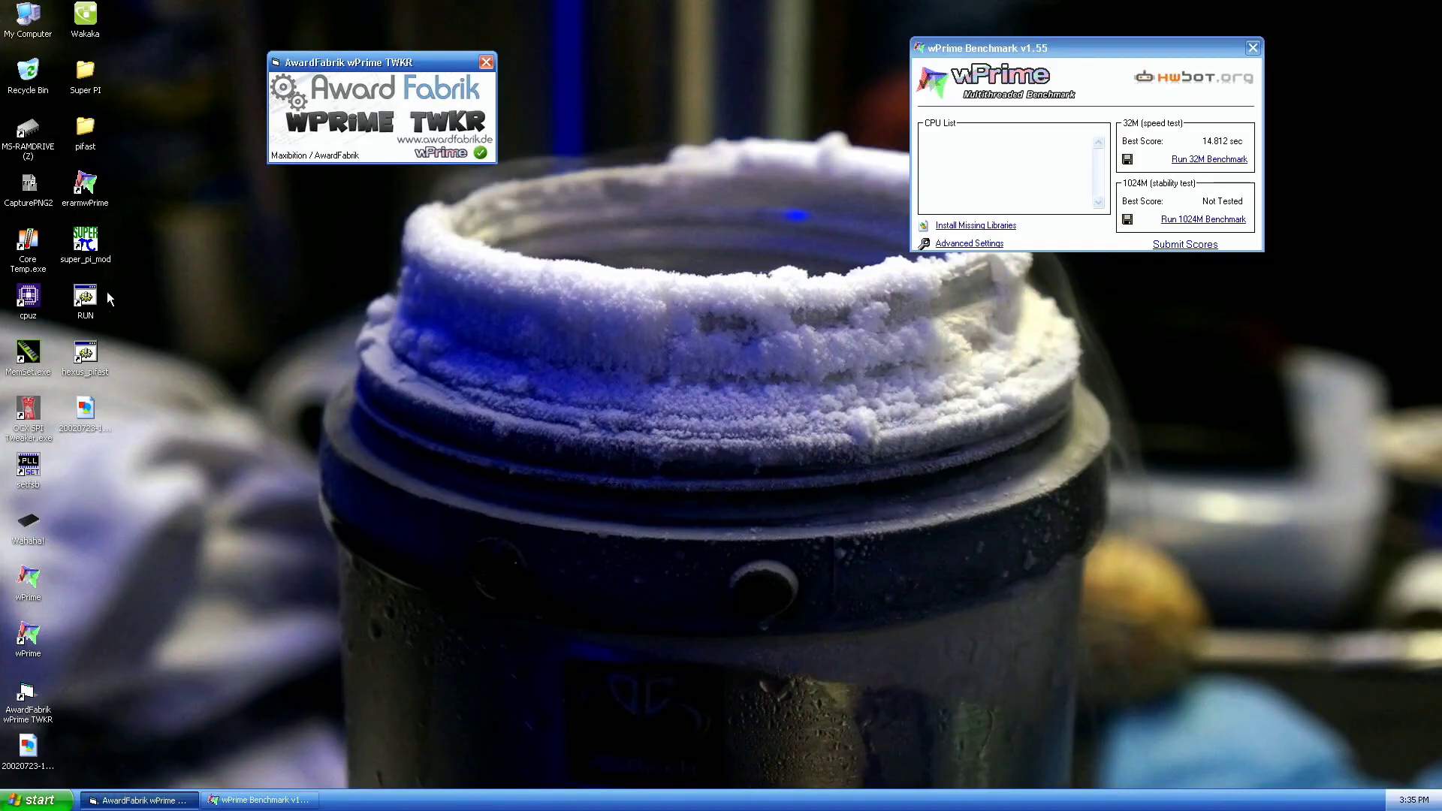
Step: Open SetFSB, read the current clock, apply an FSB of 405.7 MHz and then 408.1 MHz, and close it
double_click(28, 466)
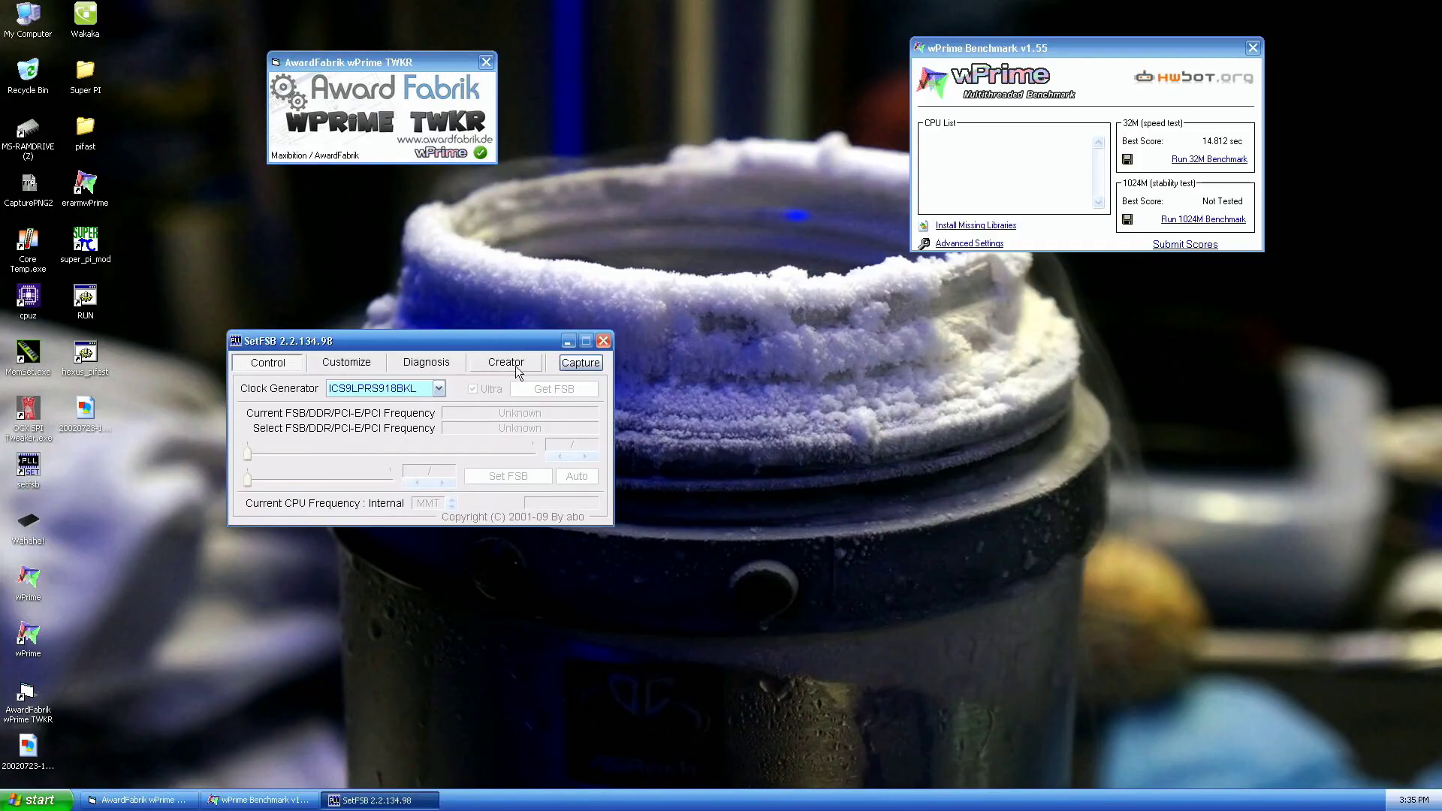
left_click(549, 389)
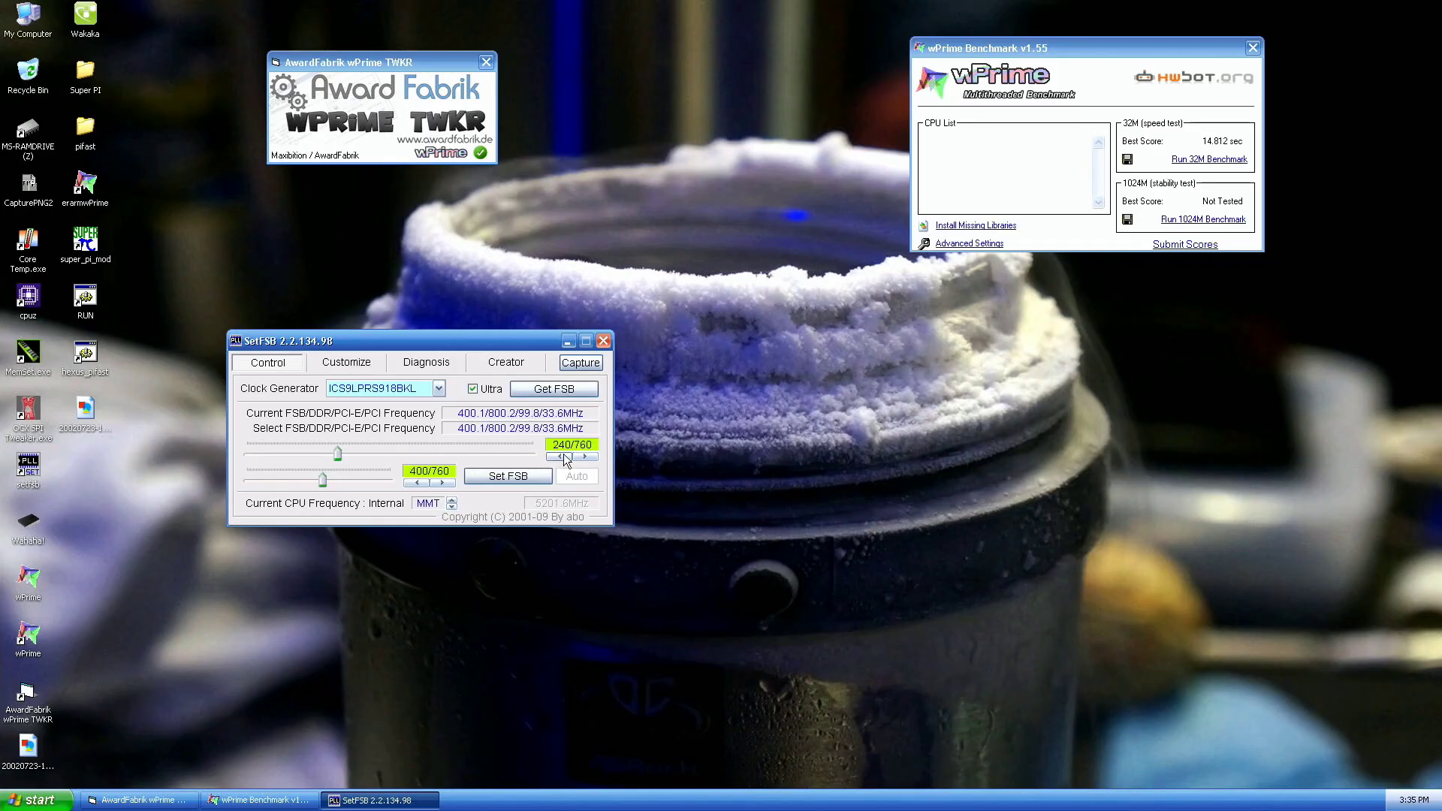
left_click(585, 457)
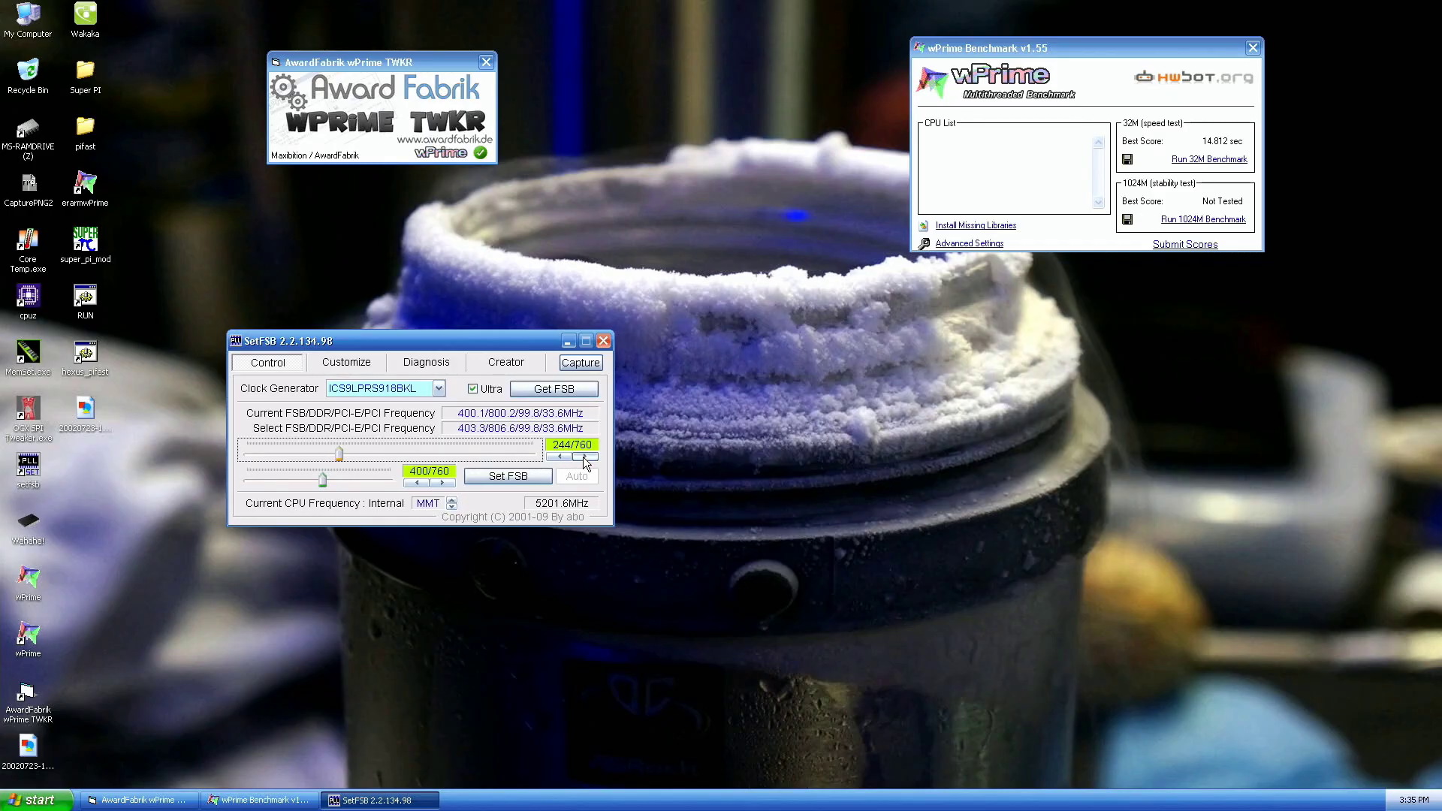
left_click(508, 476)
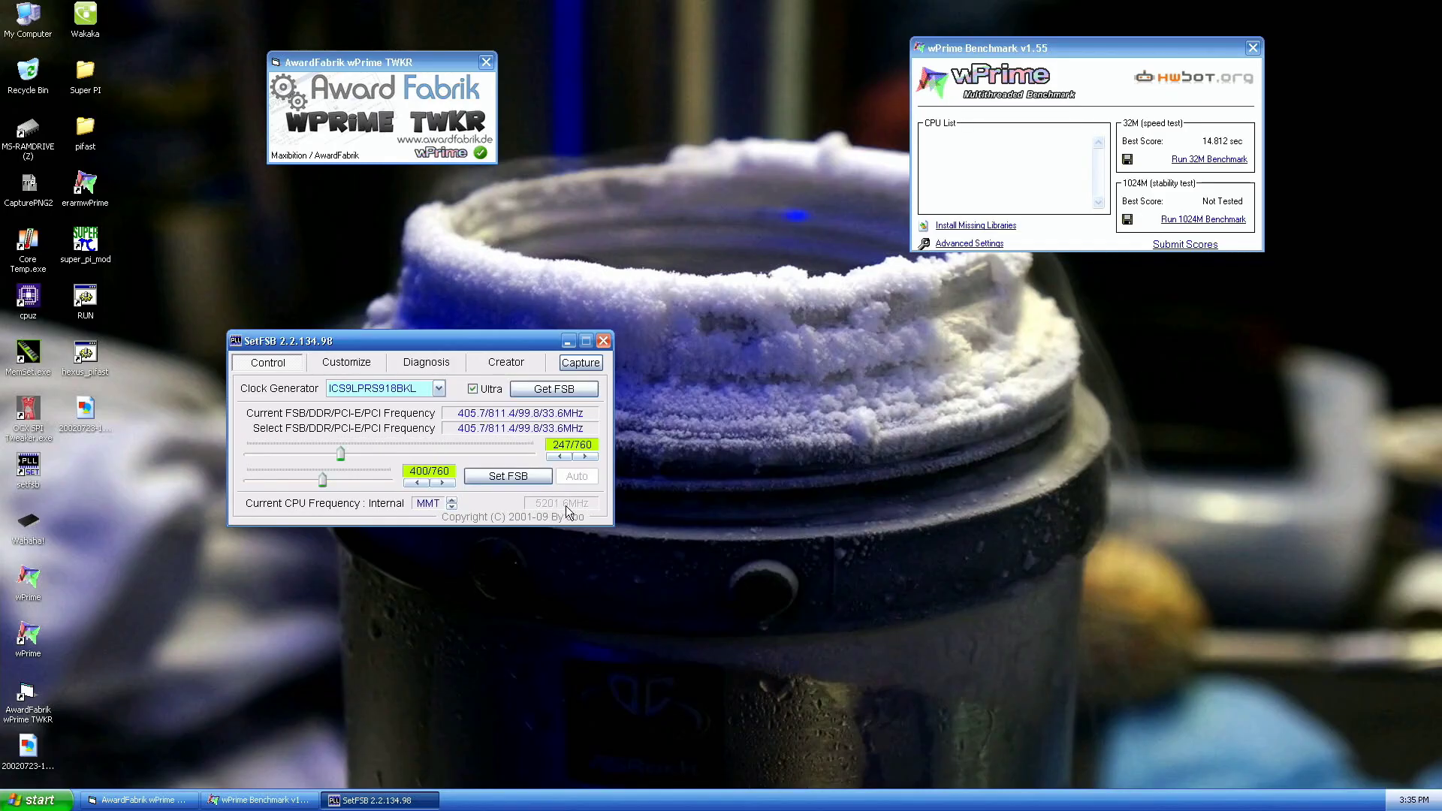
left_click(592, 457)
left_click(592, 457)
left_click(591, 456)
left_click(534, 480)
left_click(603, 341)
Step: Close wPrime and TWKR, relaunch wPrime, save the thread count in its advanced settings, and move its window off the screen centre
left_click(1253, 47)
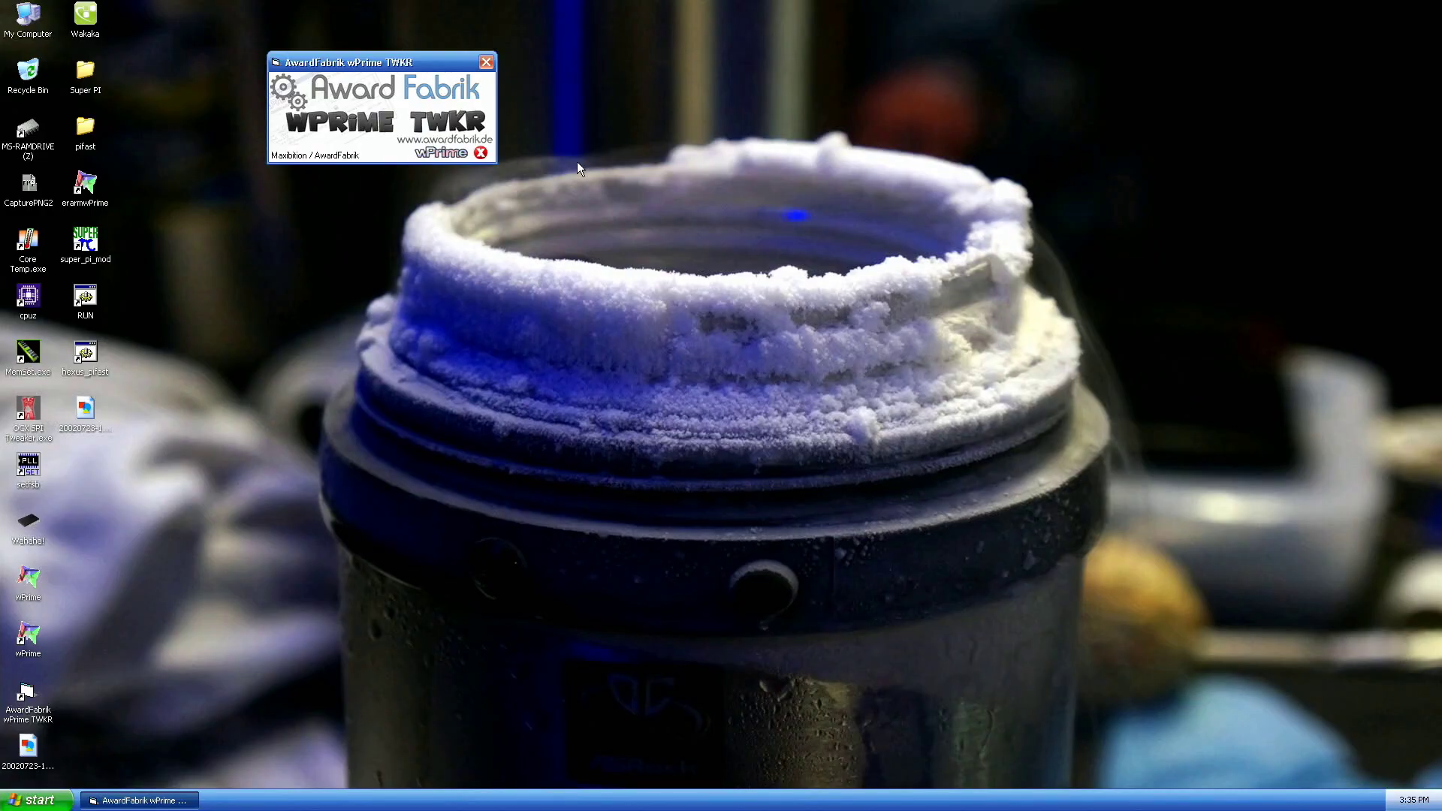
left_click(487, 62)
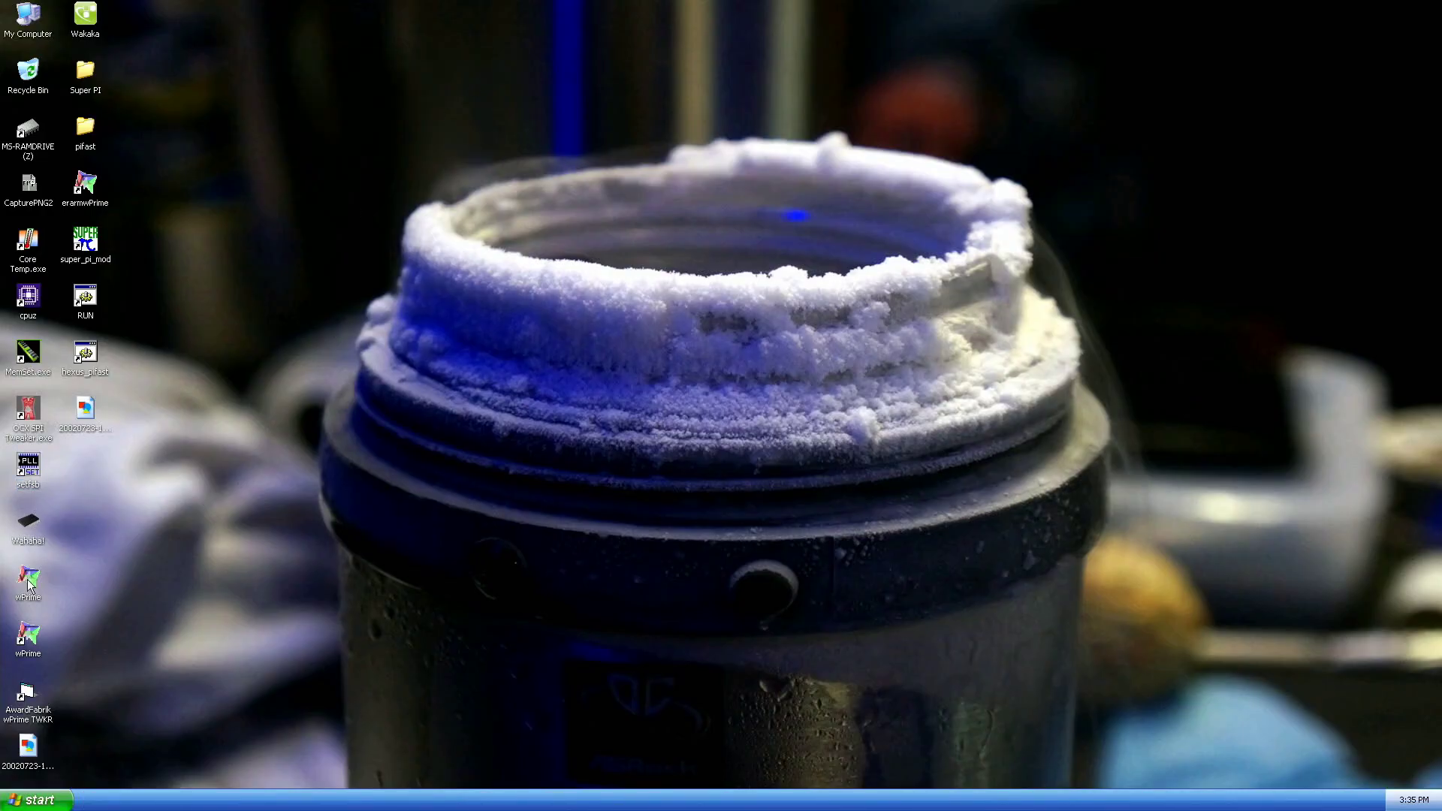
double_click(27, 634)
left_click(600, 445)
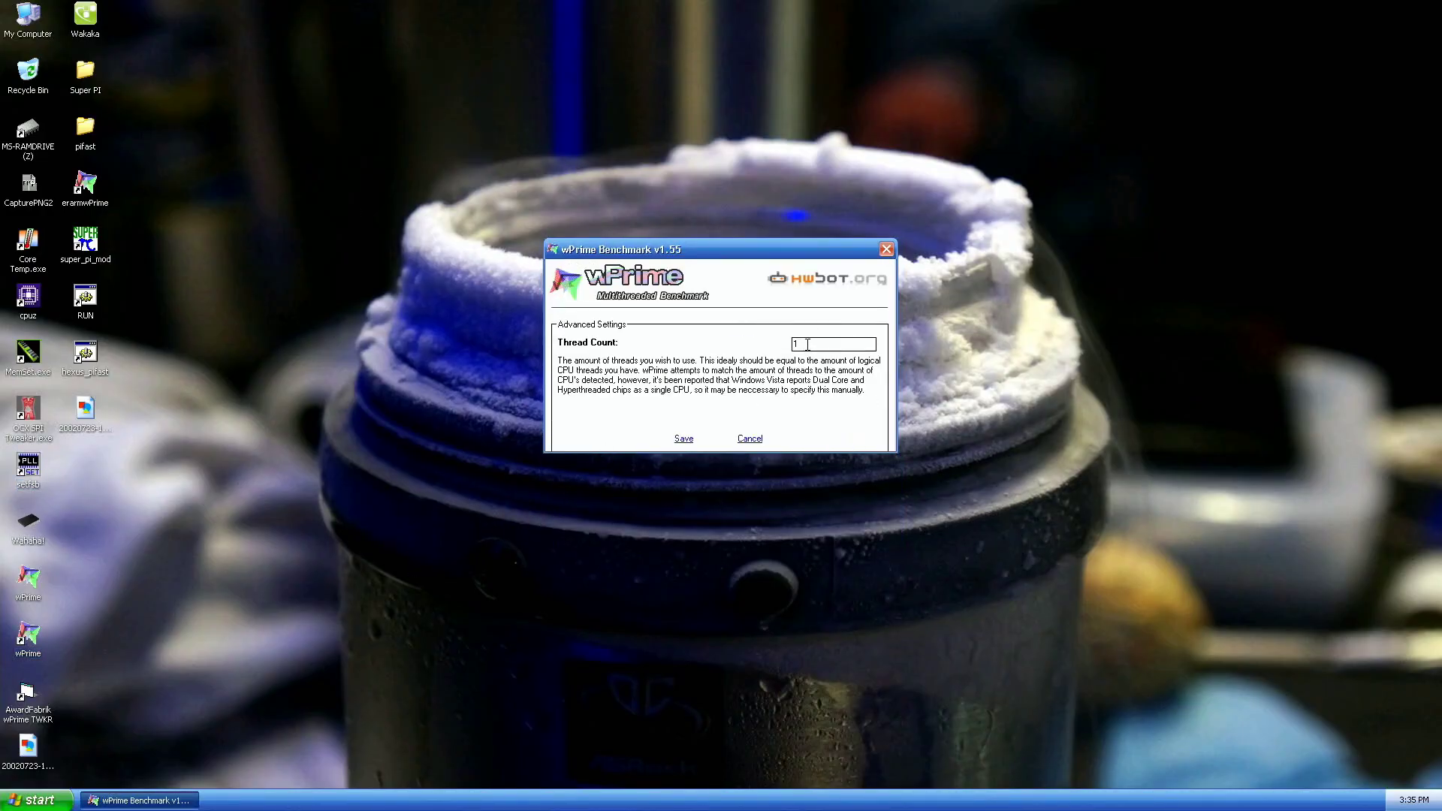
left_click(685, 440)
left_click_drag(798, 251, 1085, 61)
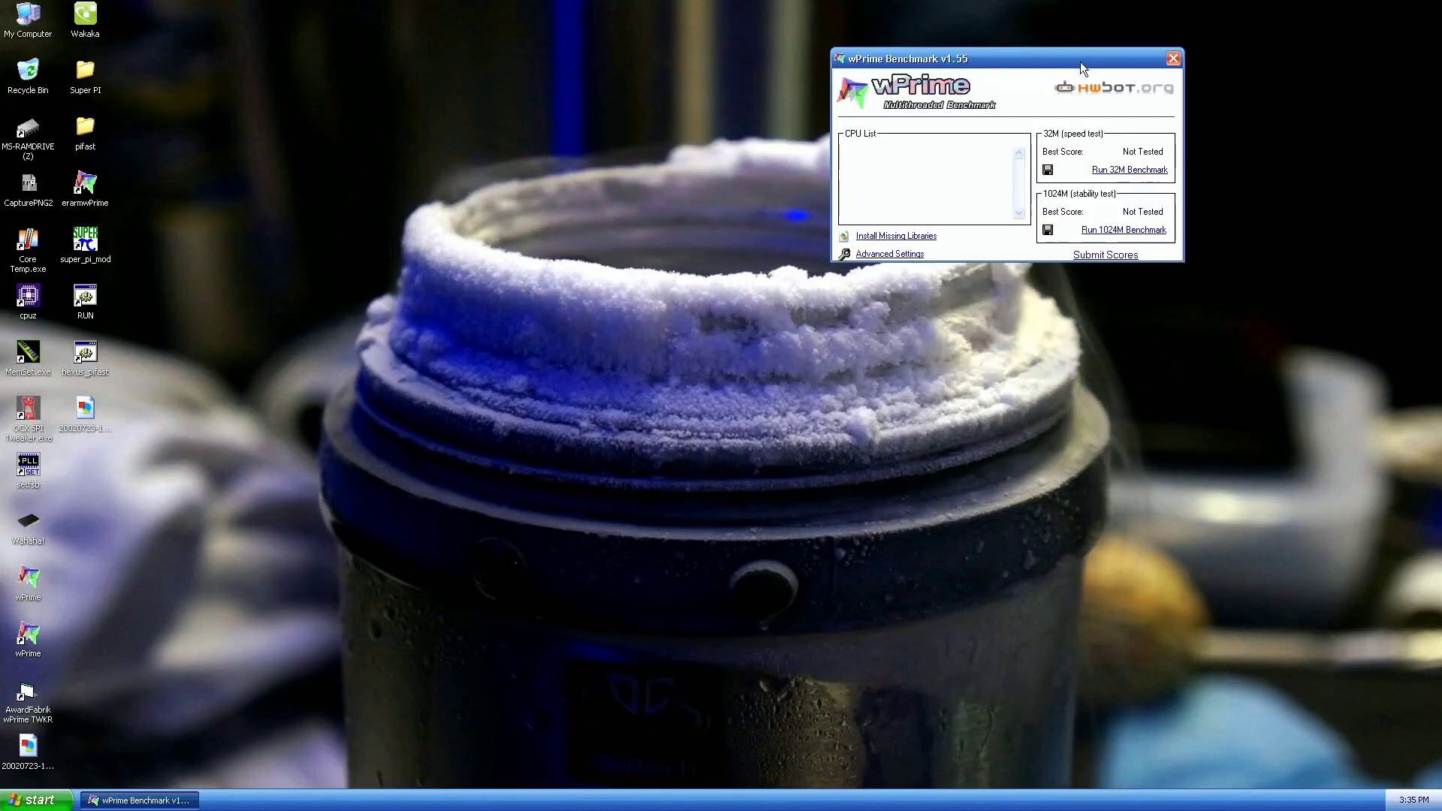
Step: Start AwardFabrik wPrime TWKR apart from wPrime, select the Wahaha! shortcut, and run the 32M speed test
left_click(25, 705)
double_click(25, 705)
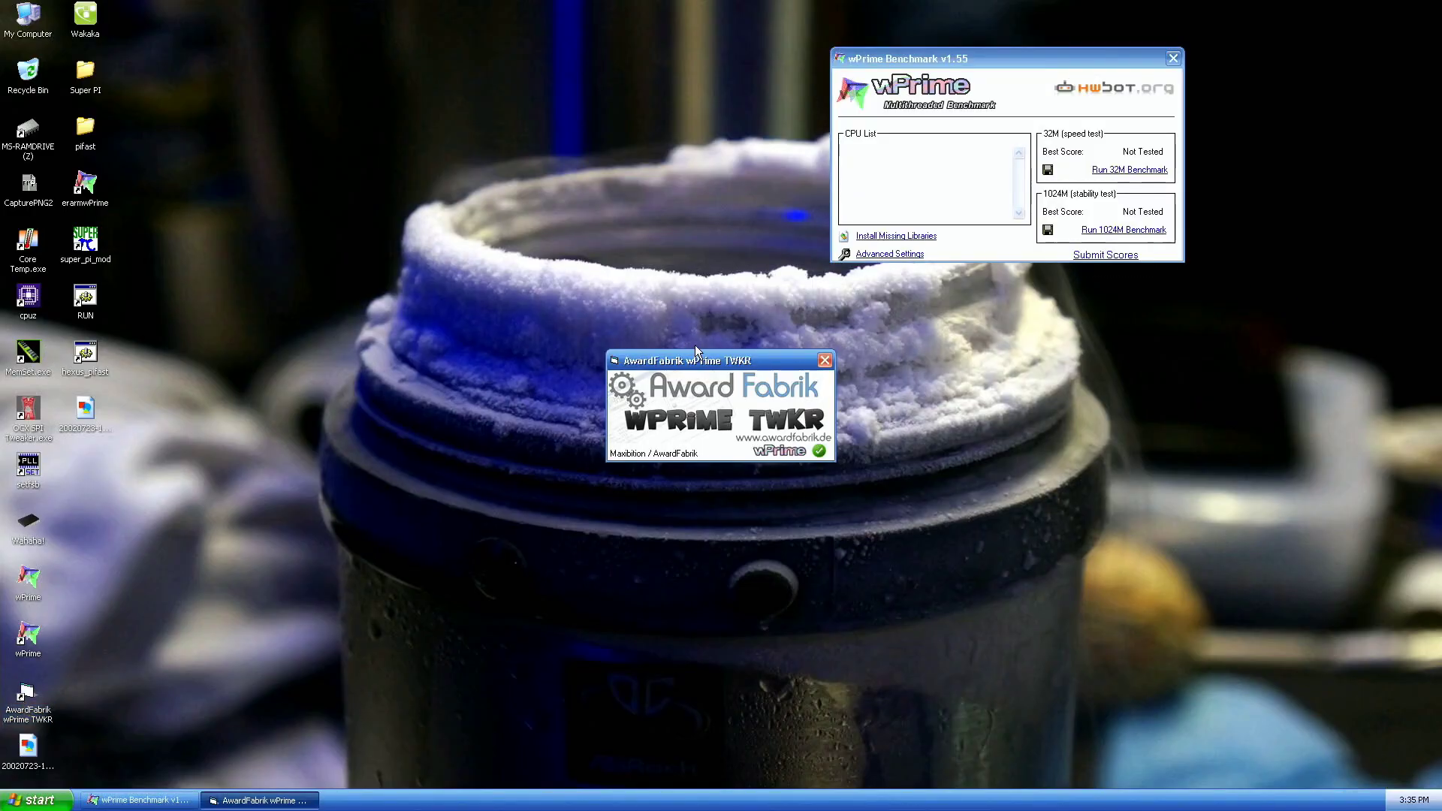
left_click_drag(695, 348, 379, 42)
left_click(17, 524)
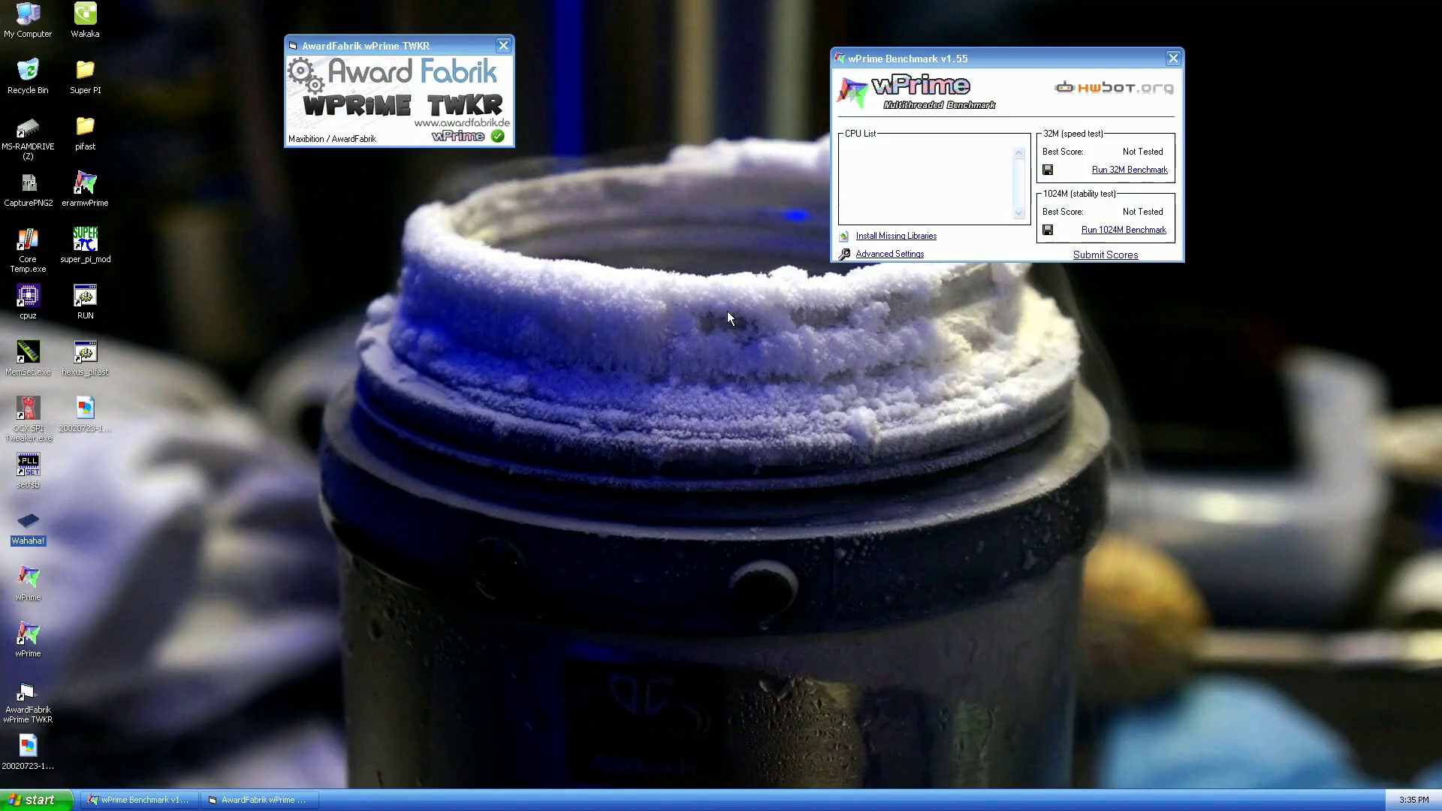
left_click(1126, 171)
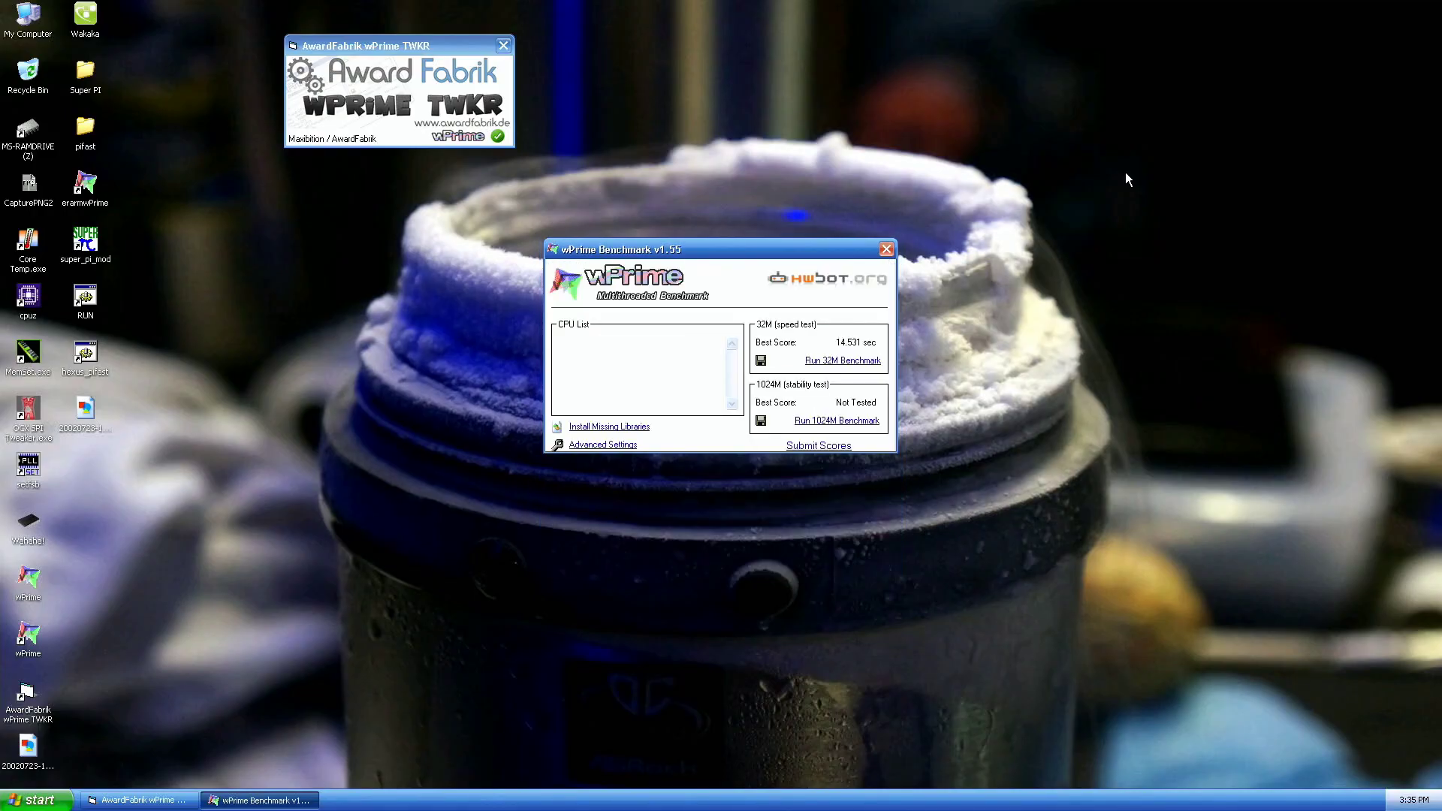
Step: Close wPrime and TWKR, read the current clock in SetFSB, and apply an FSB of 412.0 MHz
left_click(886, 248)
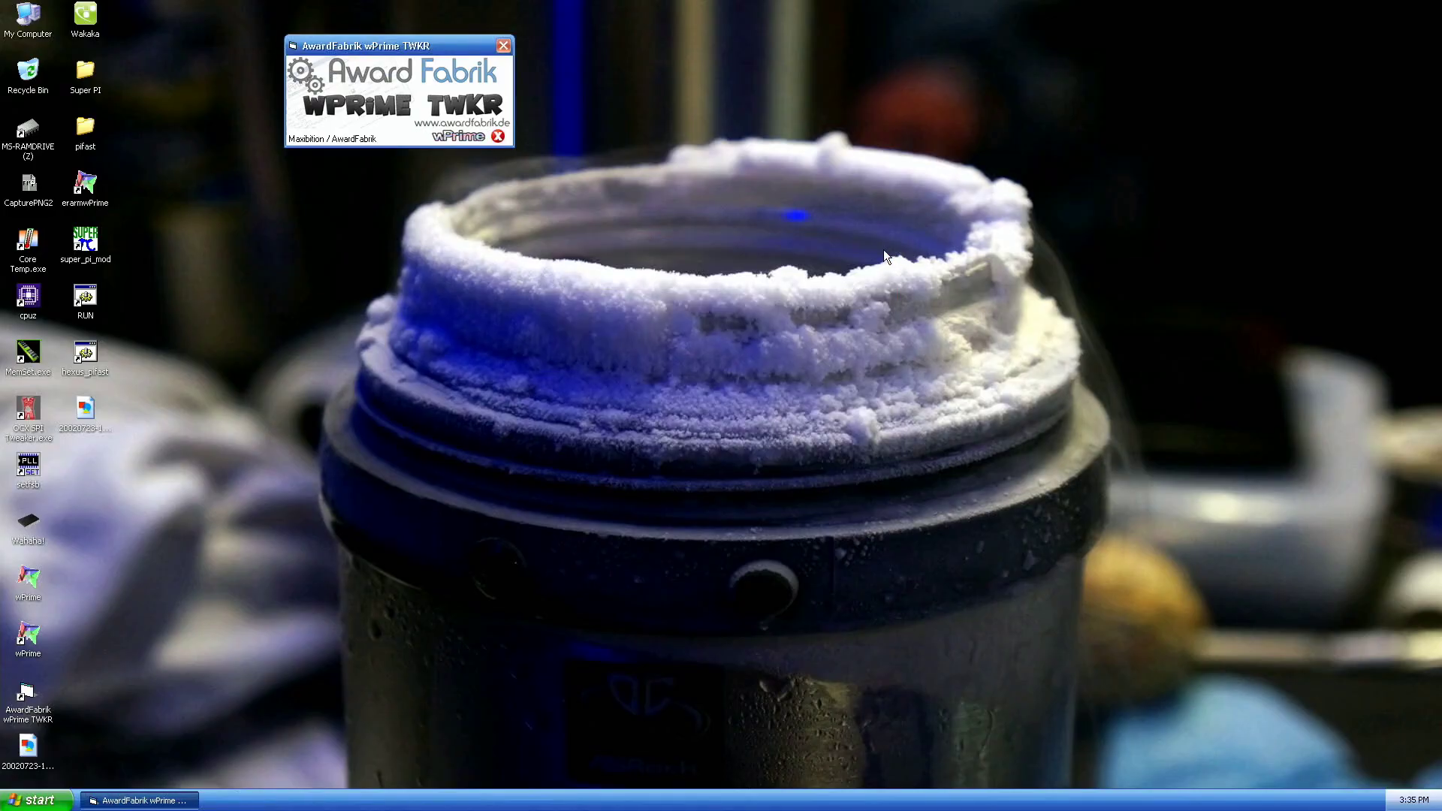
left_click(503, 45)
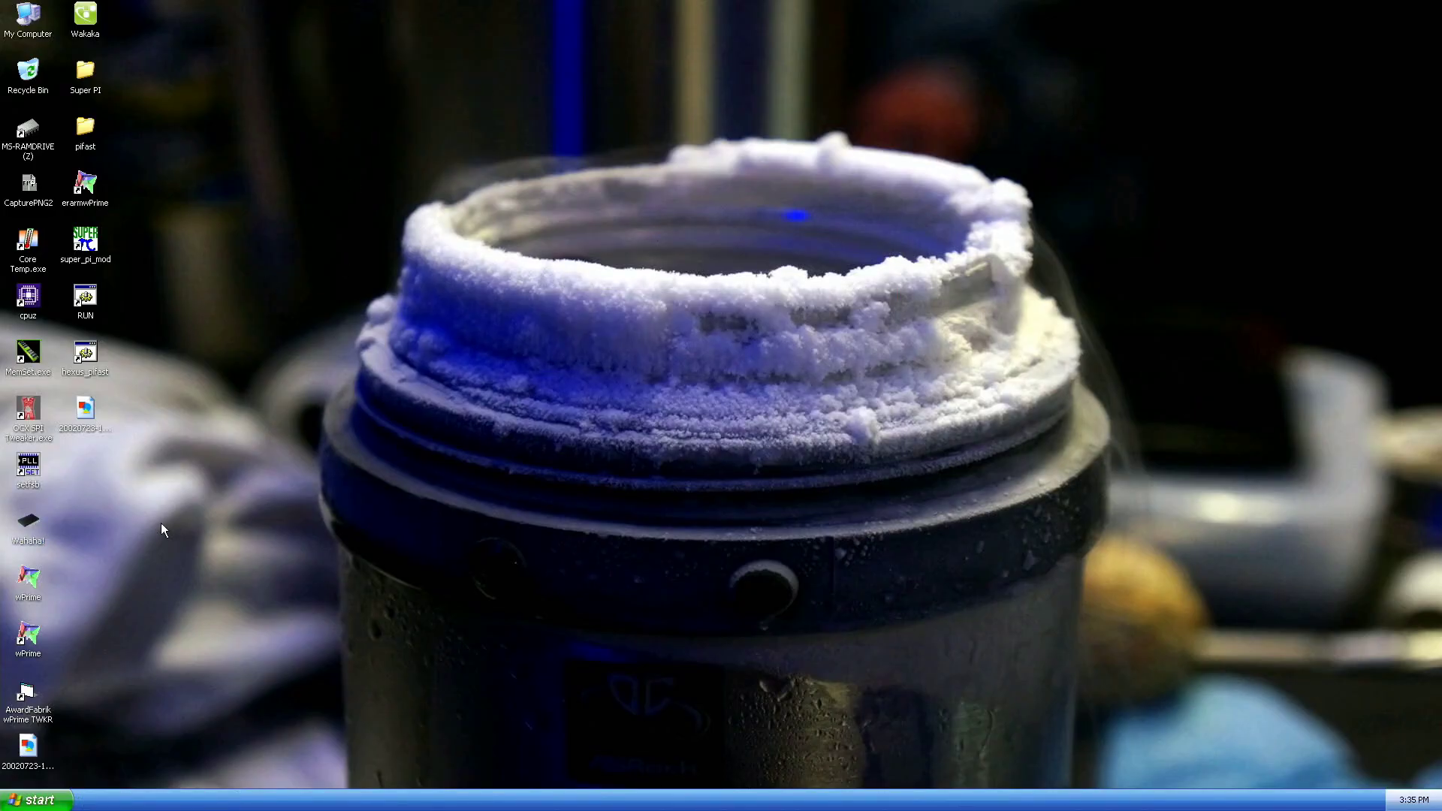
double_click(28, 470)
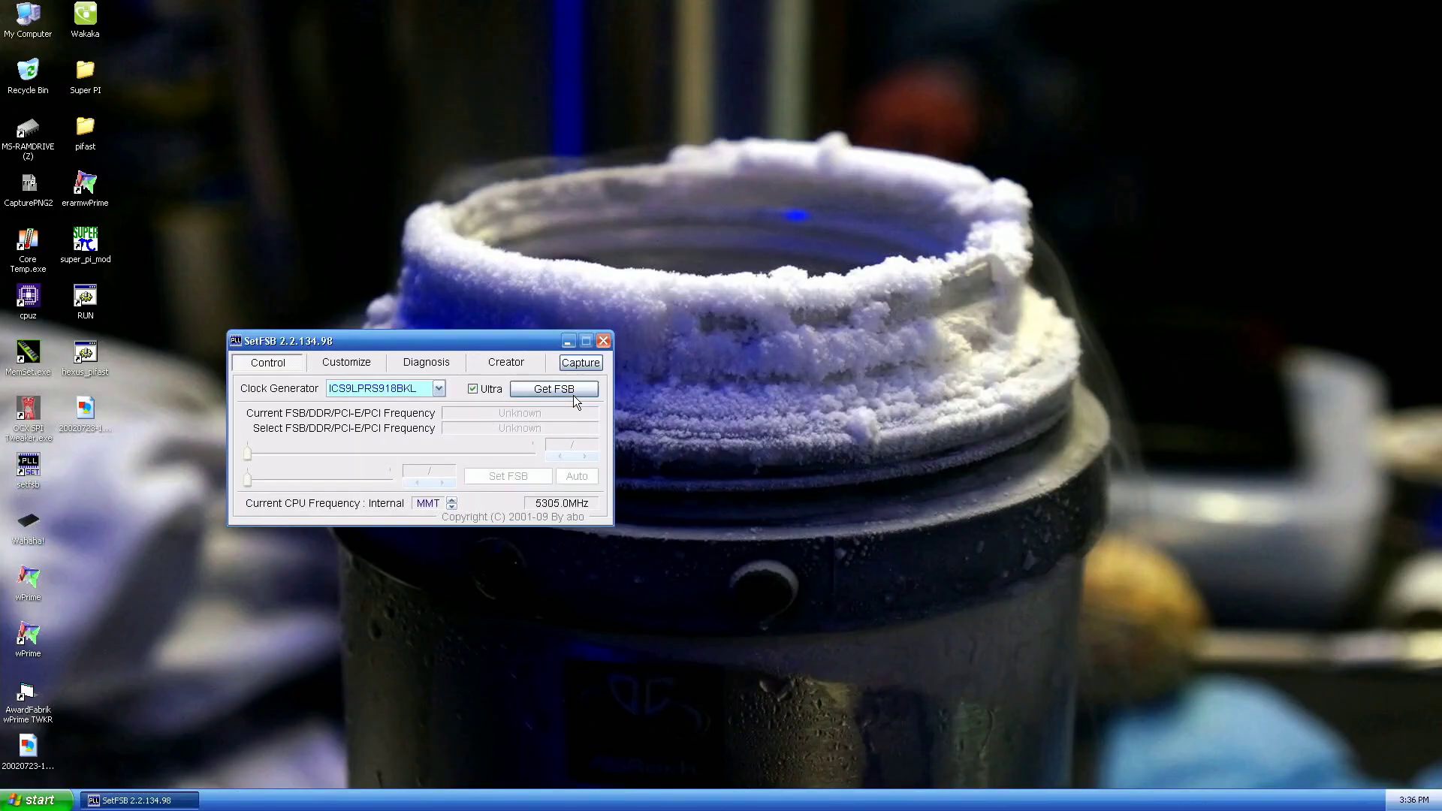
left_click(572, 390)
left_click(588, 458)
left_click(589, 458)
left_click(589, 458)
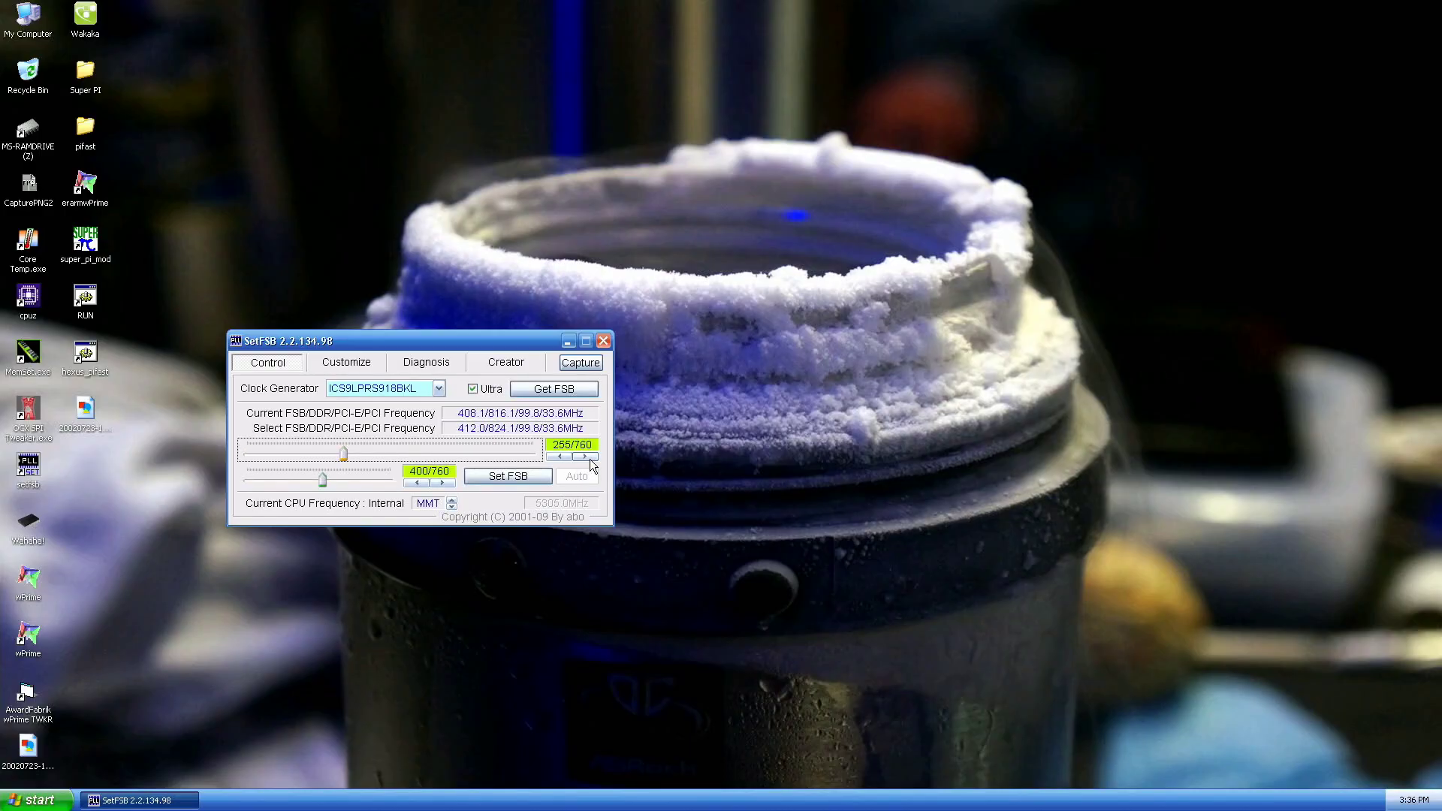
left_click(508, 476)
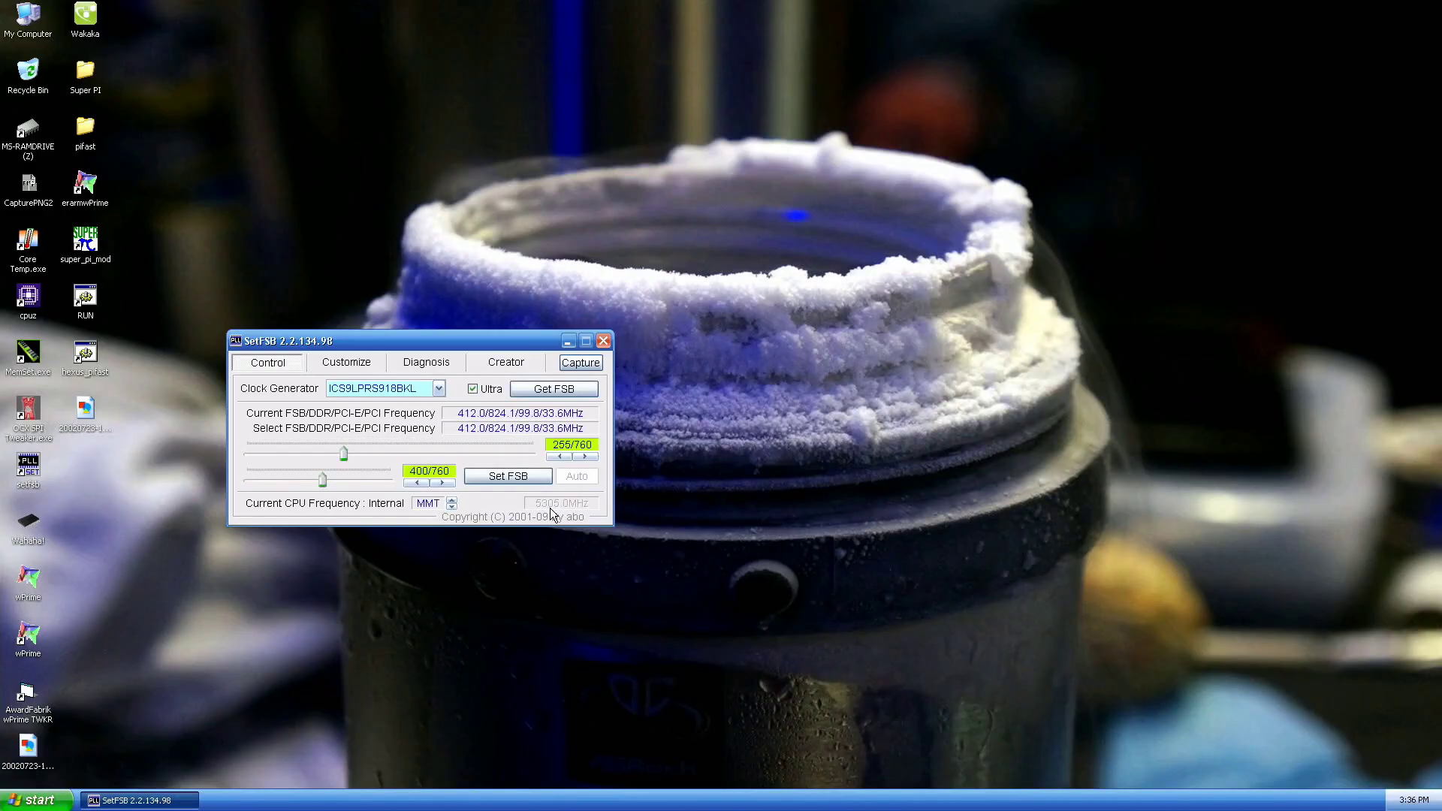
Step: Raise the FSB to 415.2 MHz and then 416.0 MHz, applying each value, and close SetFSB
left_click(586, 457)
left_click(586, 456)
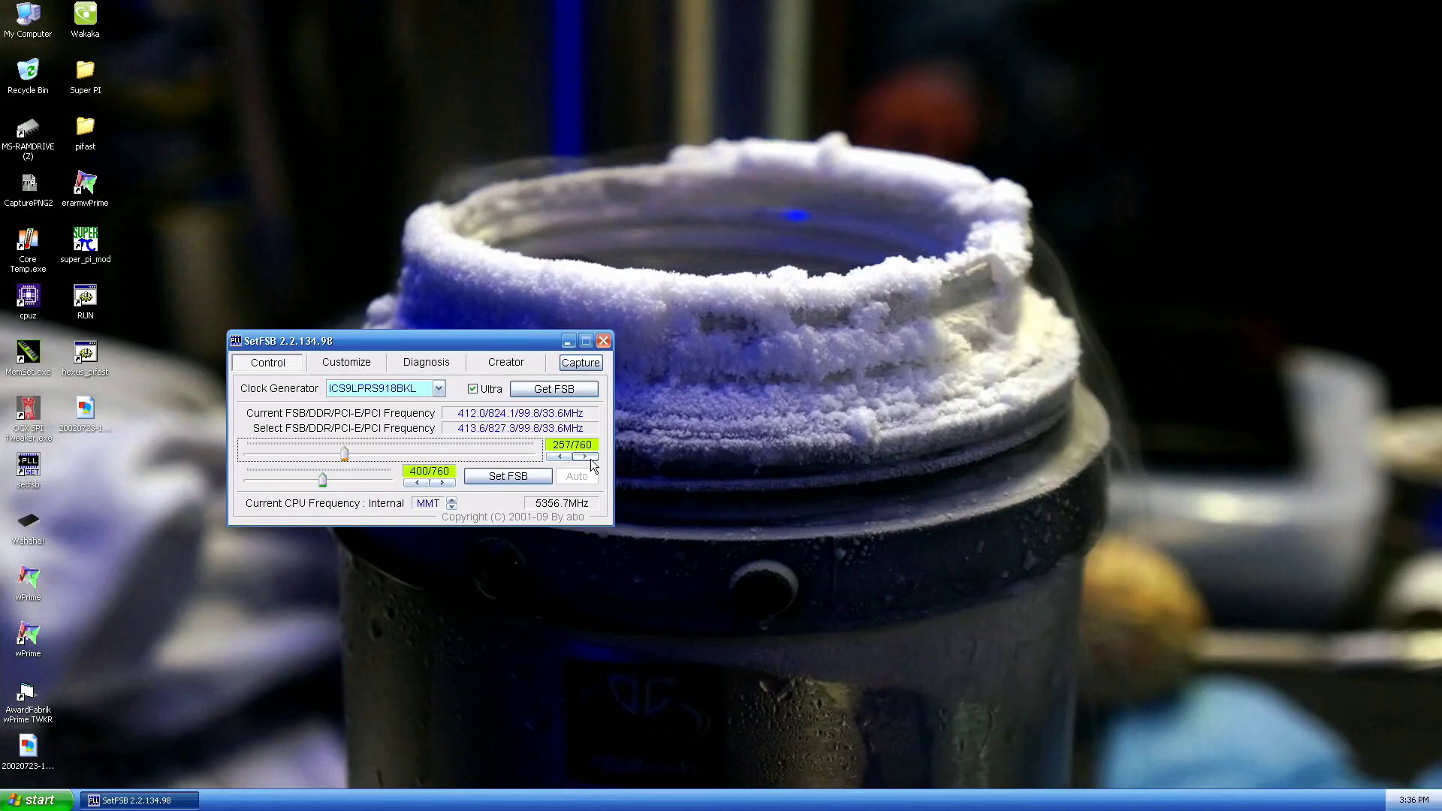
left_click(585, 457)
left_click(585, 456)
left_click(539, 477)
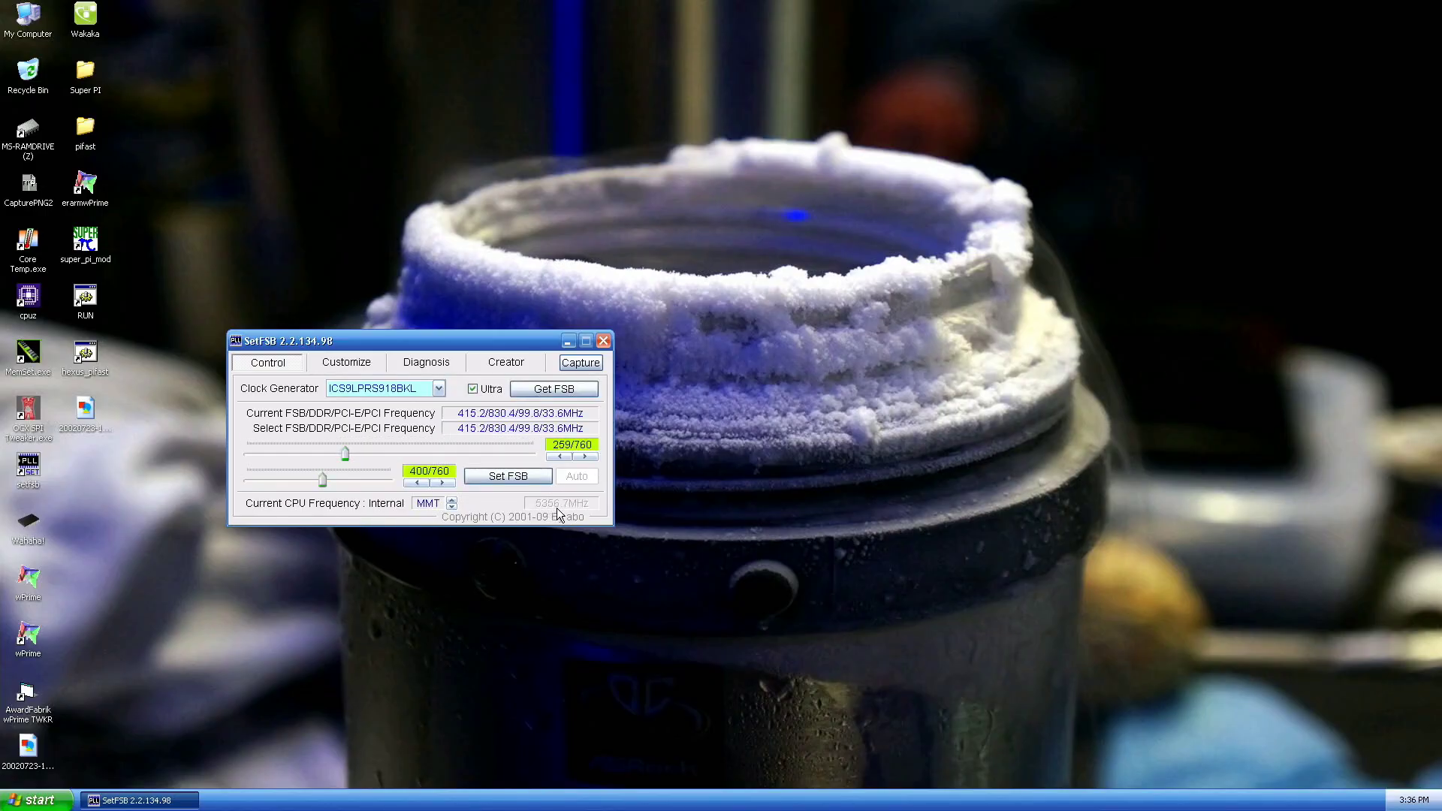
left_click(585, 456)
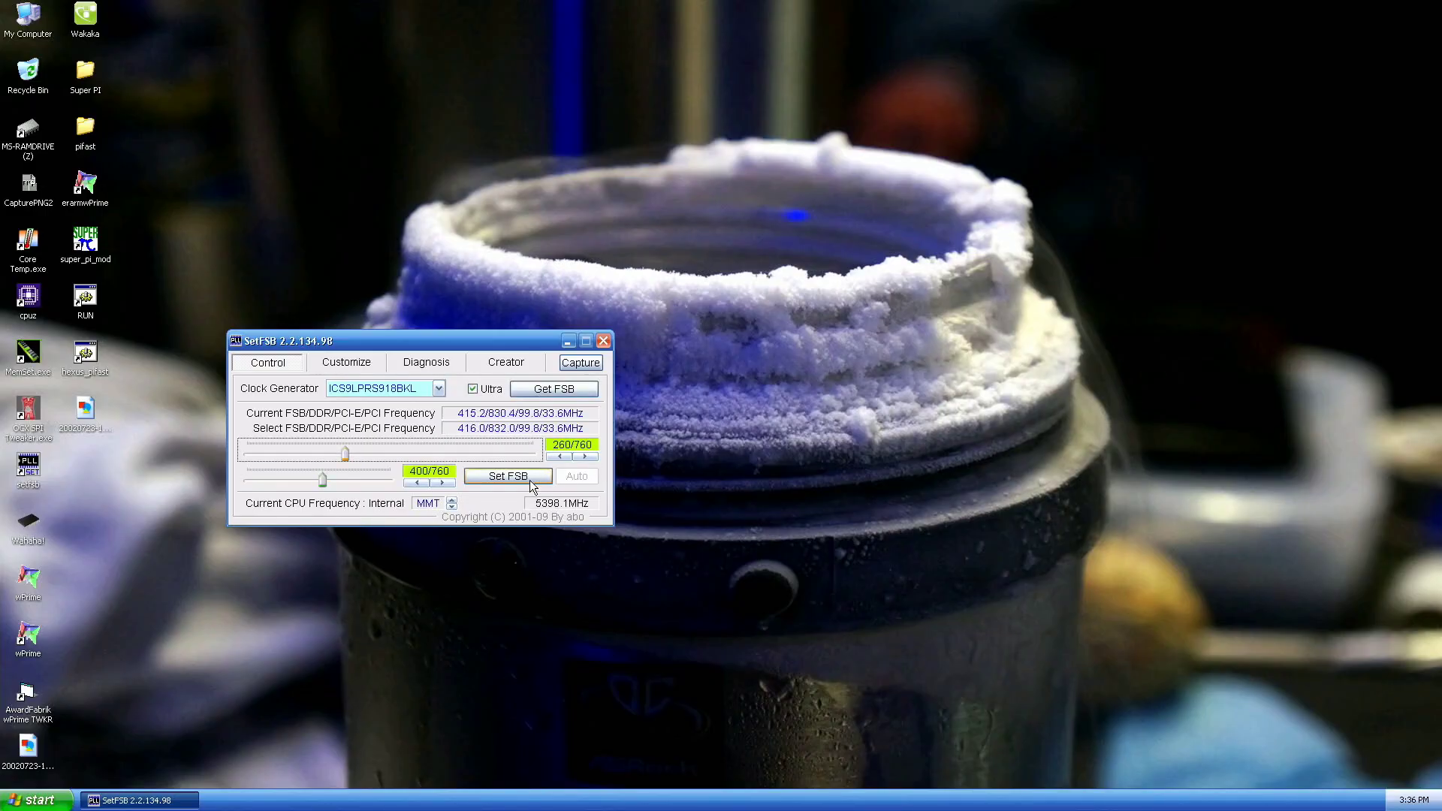
left_click(526, 477)
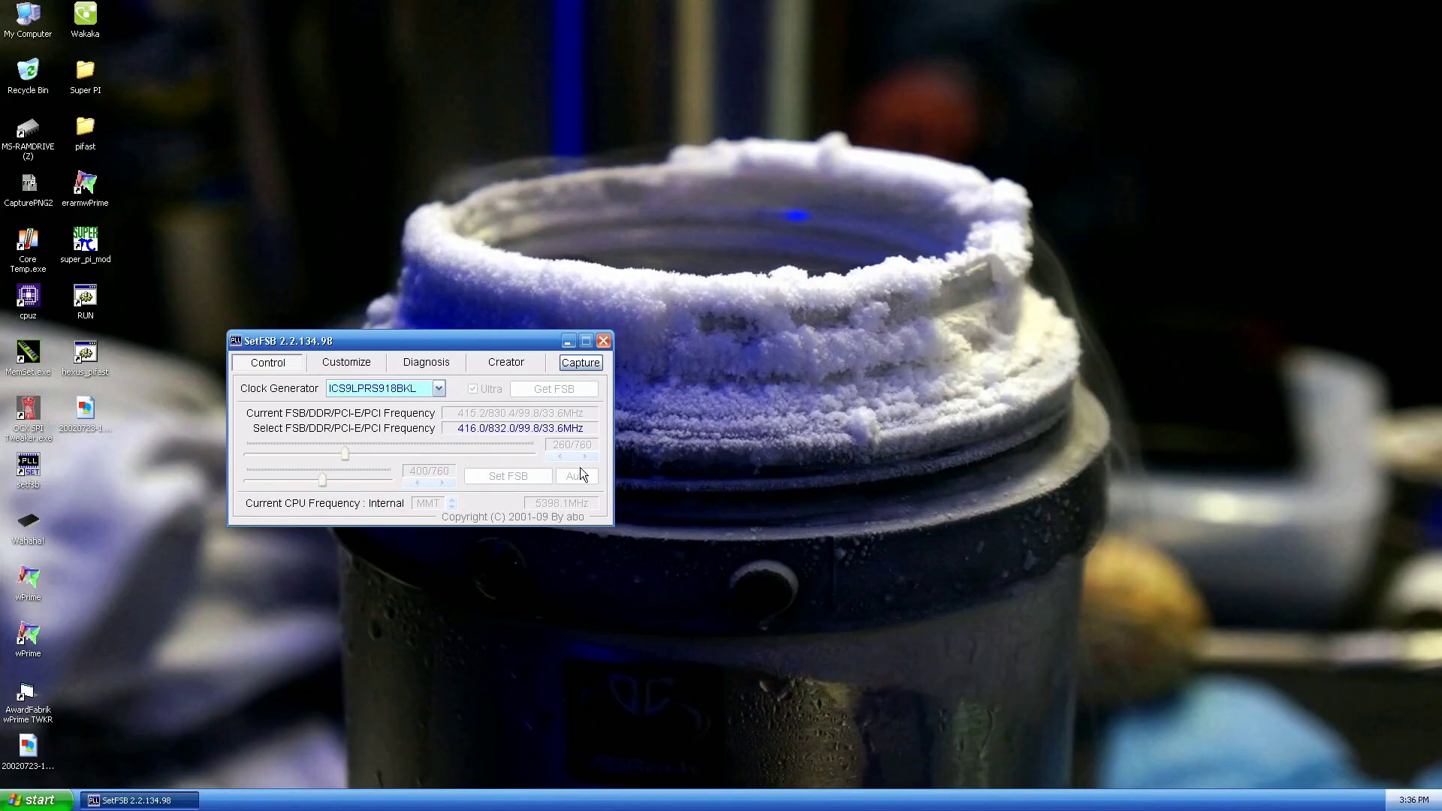
left_click(603, 342)
Step: Launch a fresh wPrime, save the thread count in its advanced settings, and move its window away from the centre
double_click(27, 635)
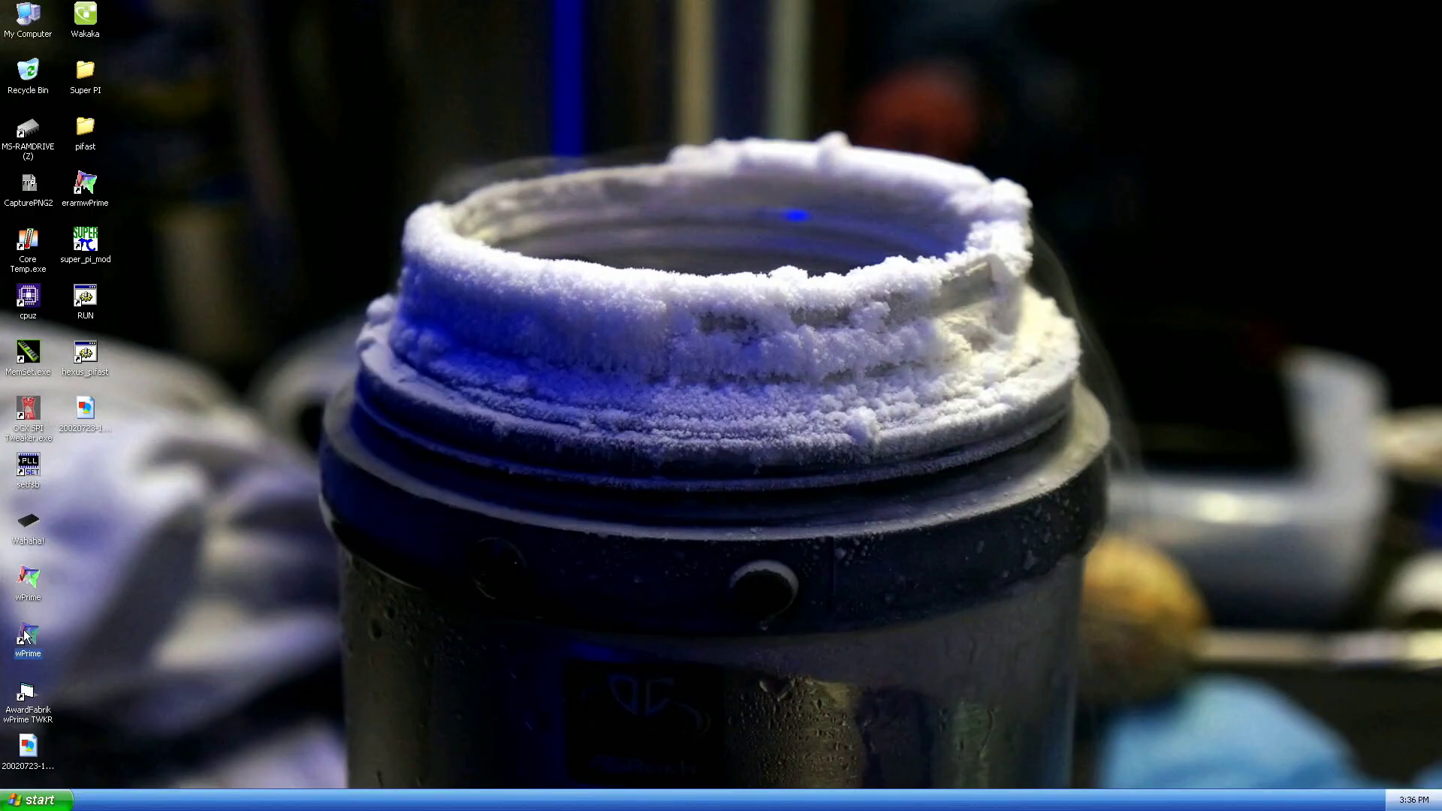
left_click(592, 447)
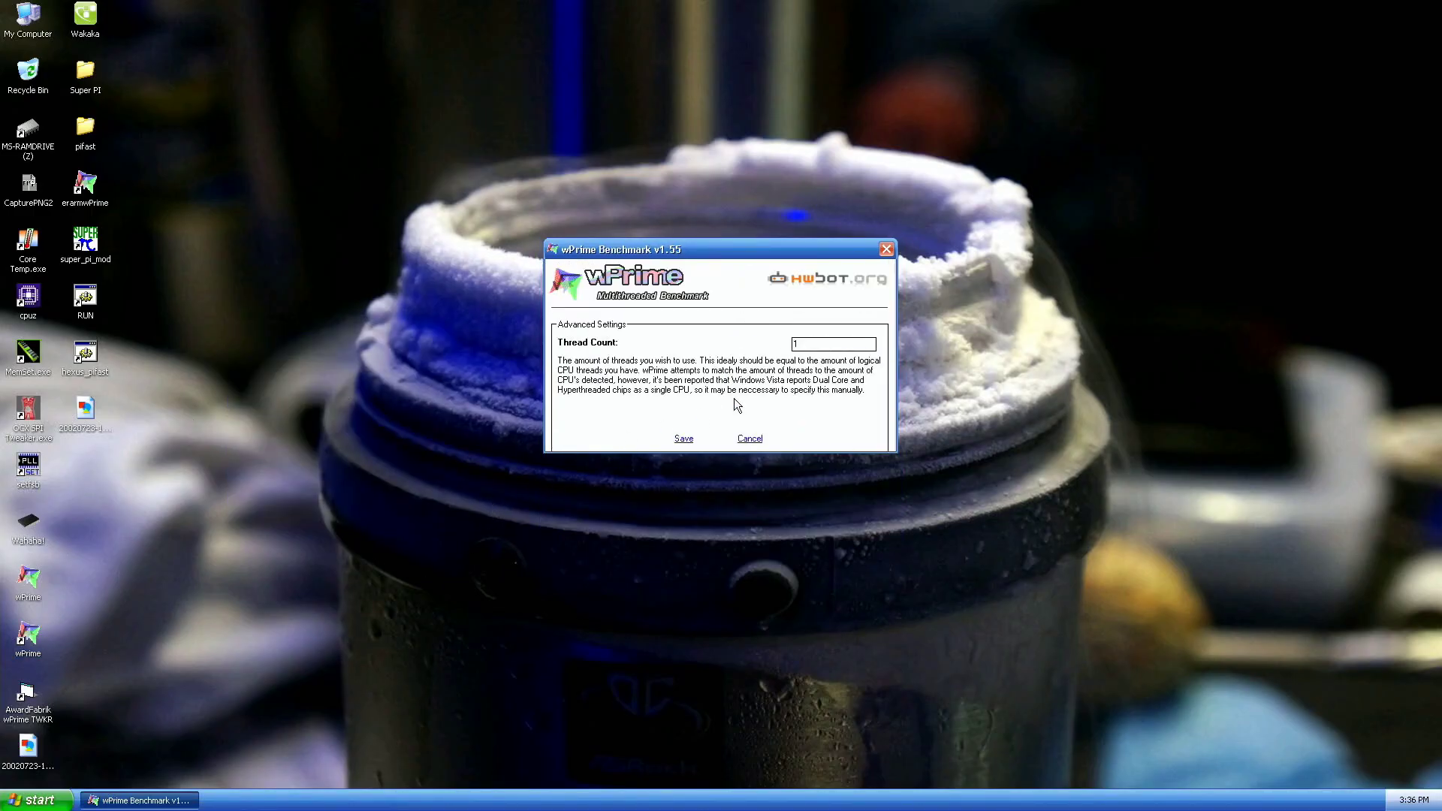
left_click(684, 439)
left_click_drag(760, 256, 1109, 50)
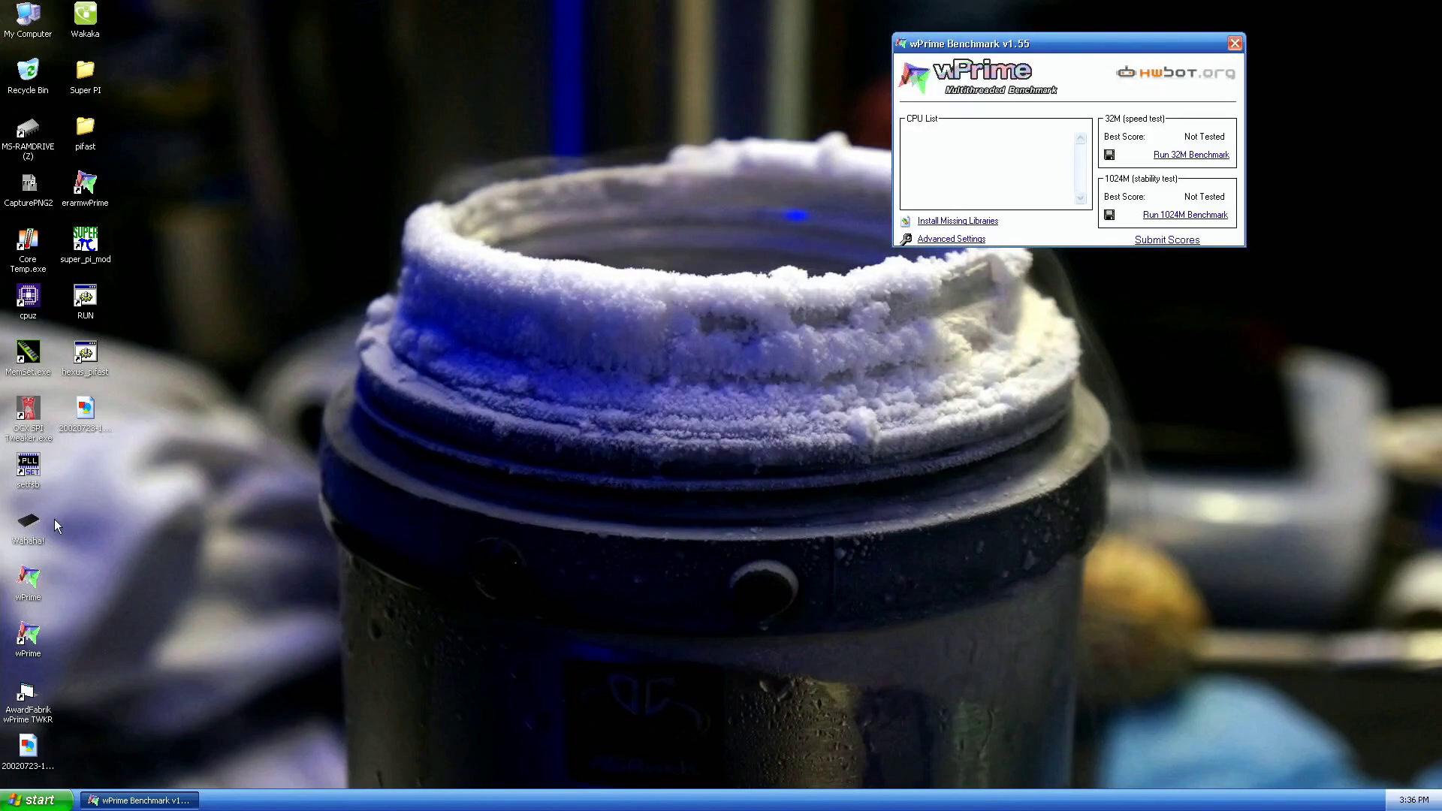
Step: Open AwardFabrik wPrime TWKR, move it clear of wPrime, select the Wahaha! shortcut, and run the 32M benchmark at the 416.0 MHz FSB
double_click(42, 695)
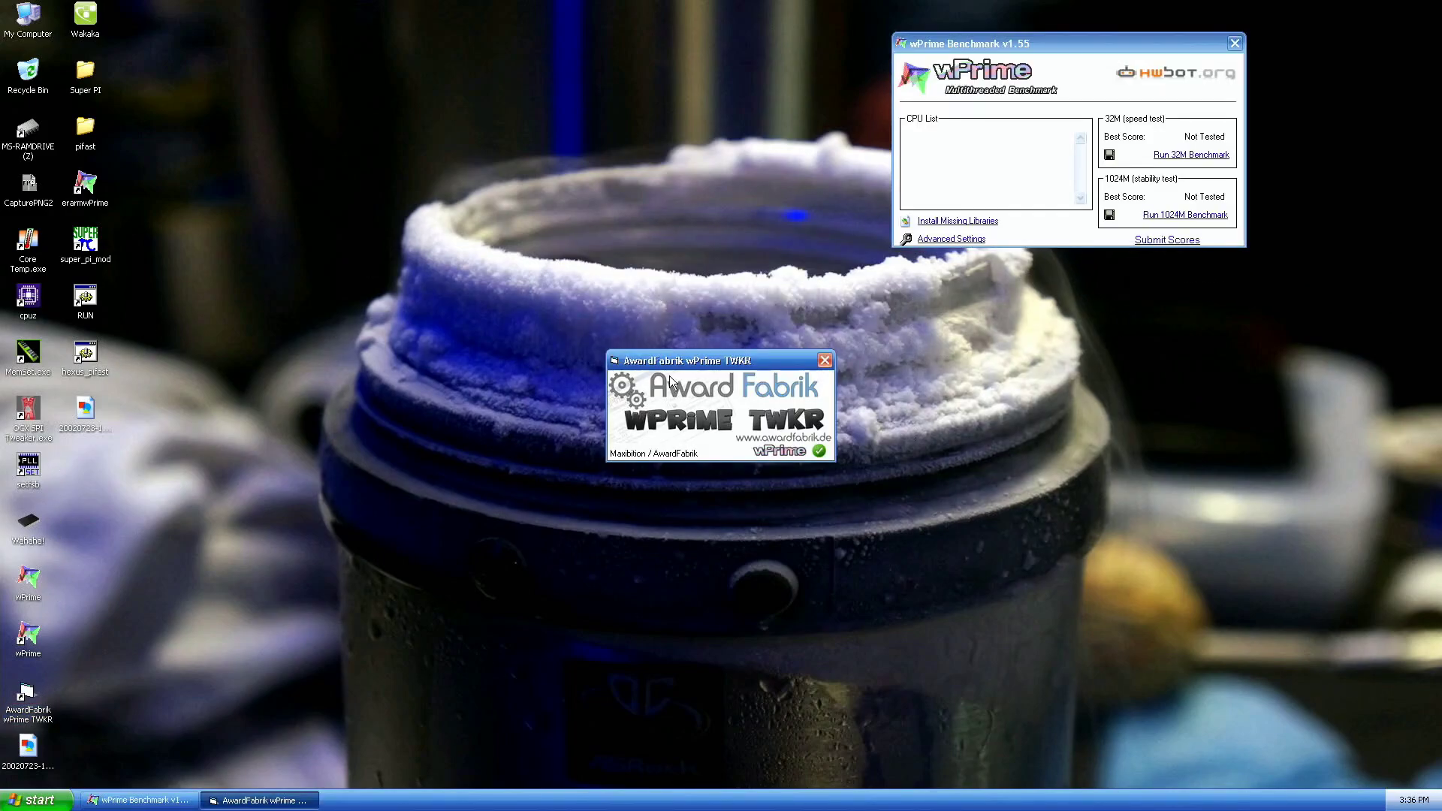
left_click_drag(669, 381, 322, 84)
left_click(27, 539)
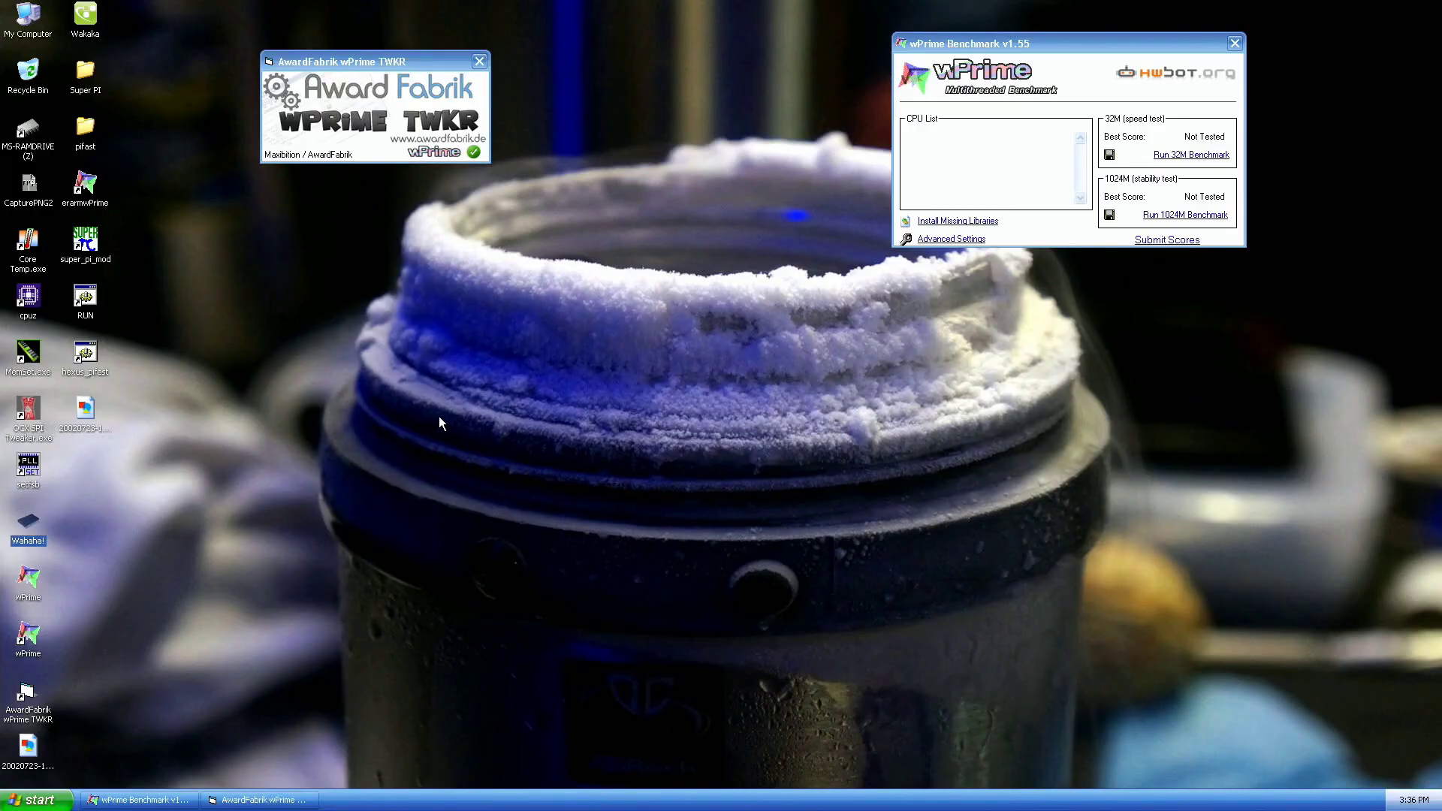
left_click(1184, 151)
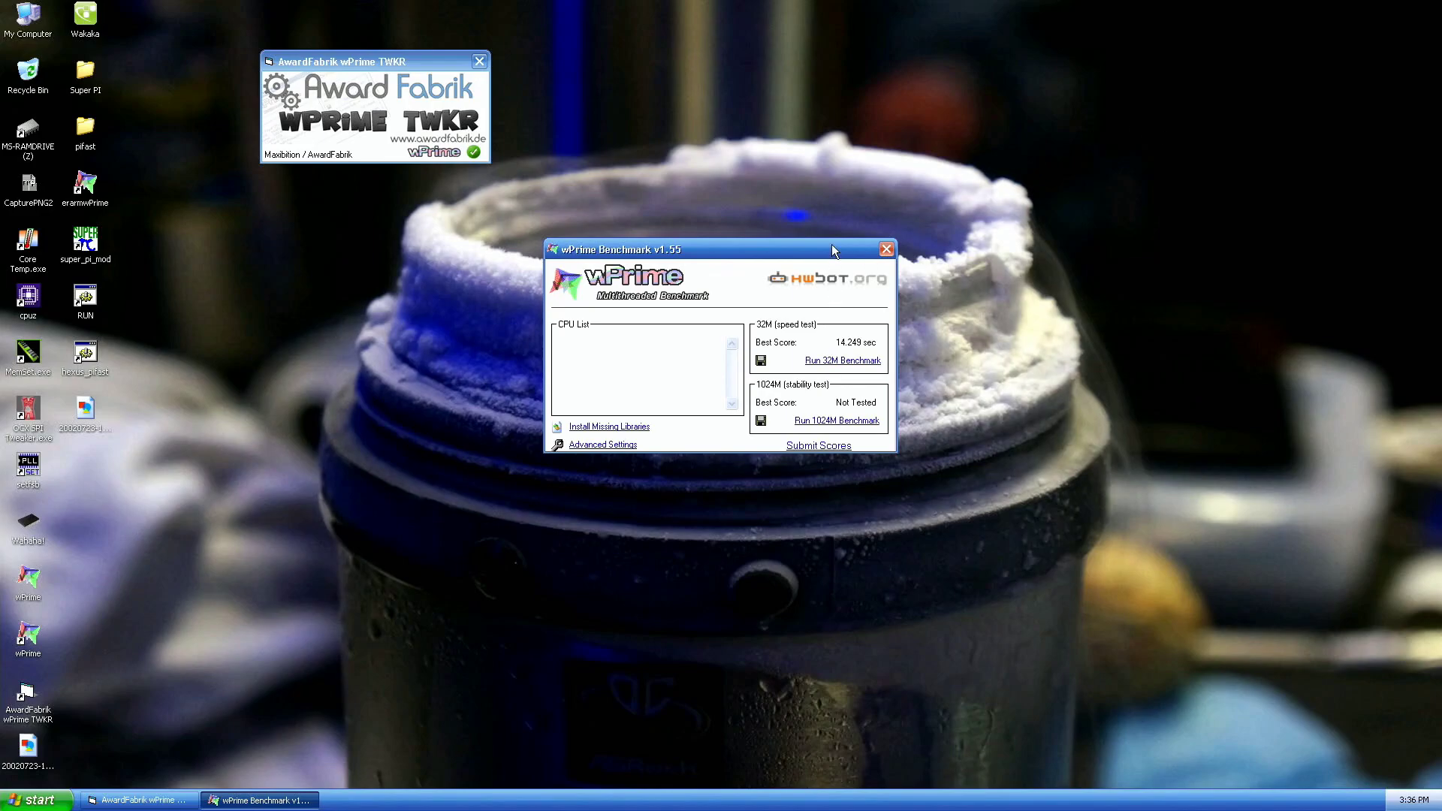
Step: Arrange the wPrime result with CPU-Z windows for the processor, memory and mainboard details, and capture the desktop with CapturePNG2
left_click_drag(831, 245, 1209, 45)
double_click(28, 297)
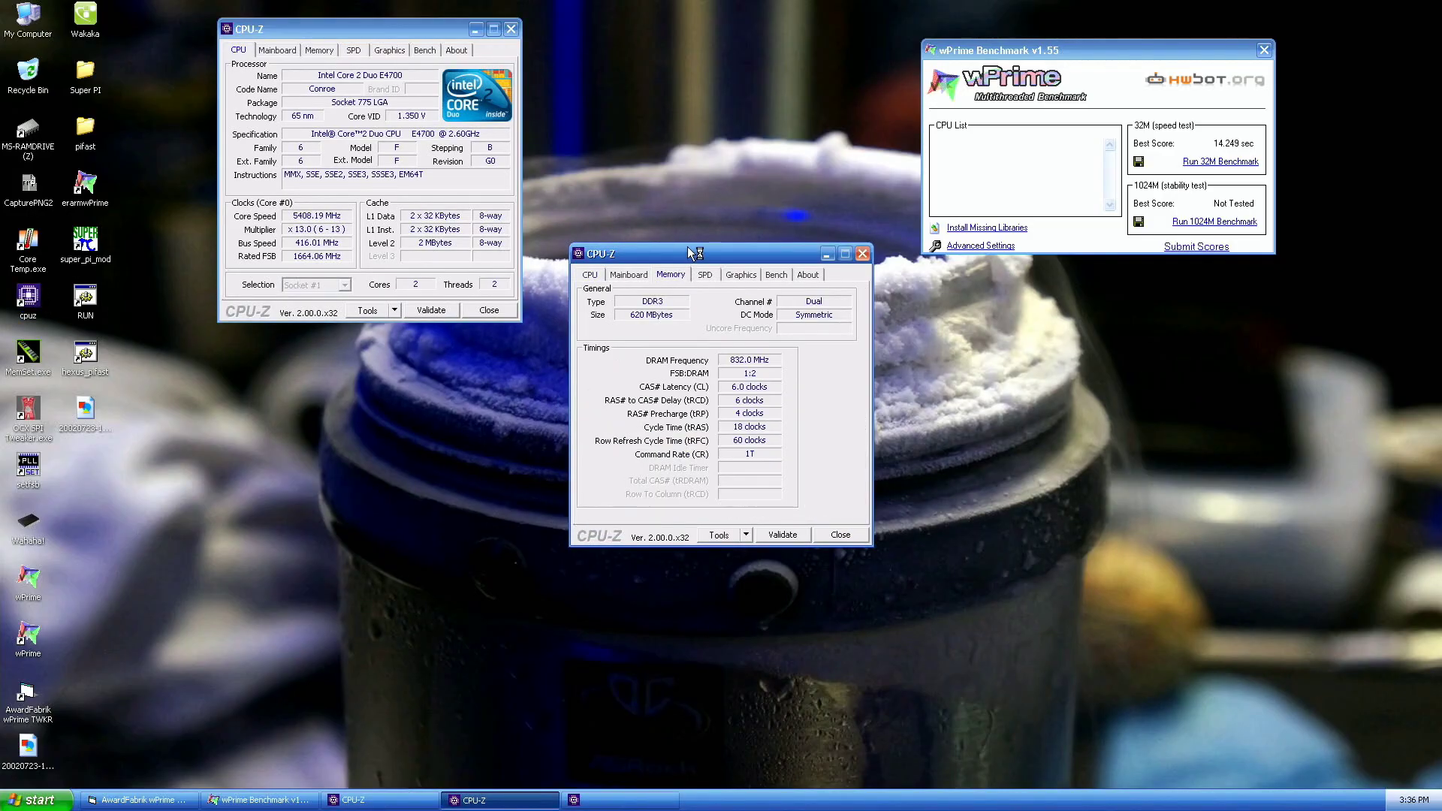
left_click(612, 274)
left_click_drag(612, 253, 298, 392)
double_click(28, 194)
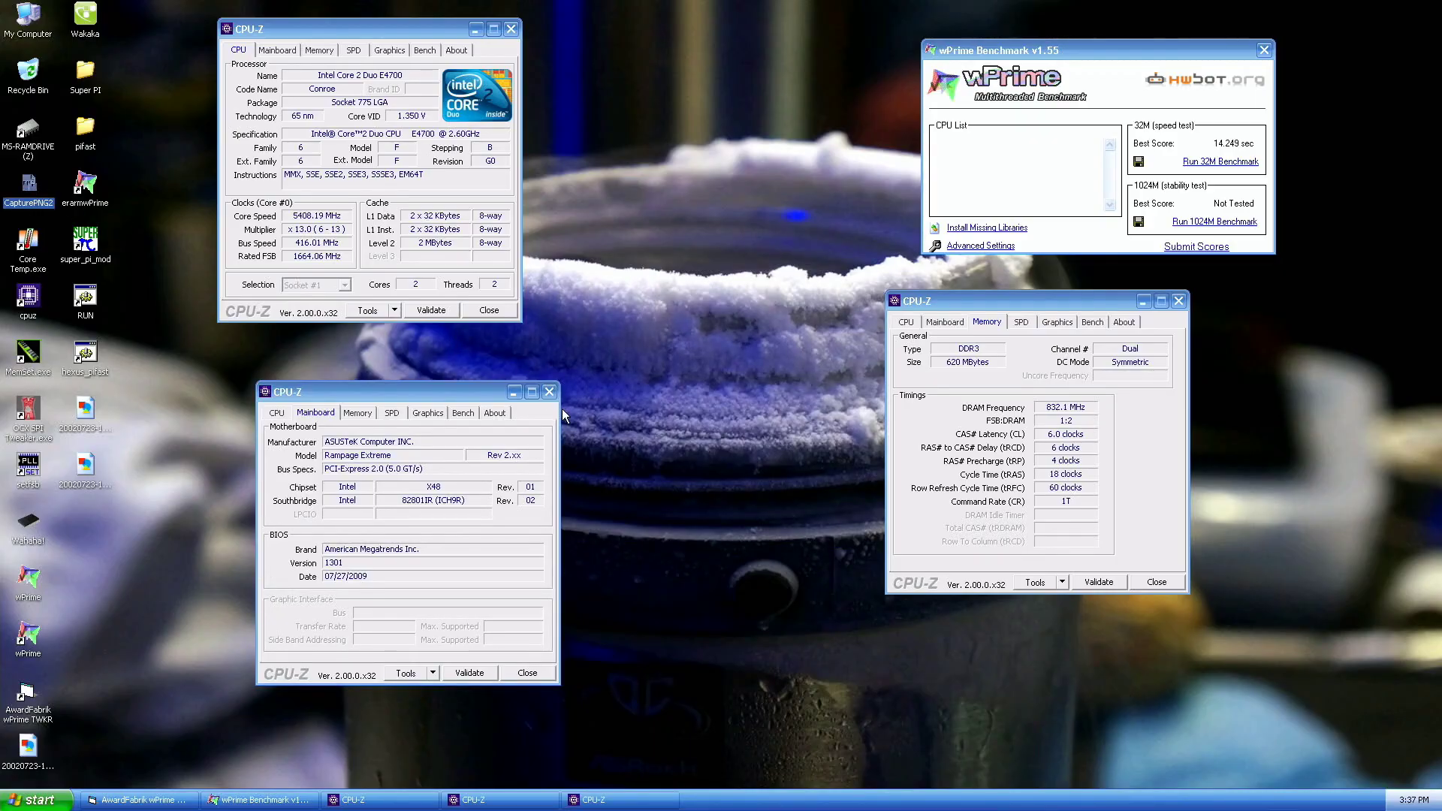
Step: Close all three CPU-Z windows, leaving wPrime and TWKR open
left_click(549, 392)
left_click(1141, 587)
left_click(489, 310)
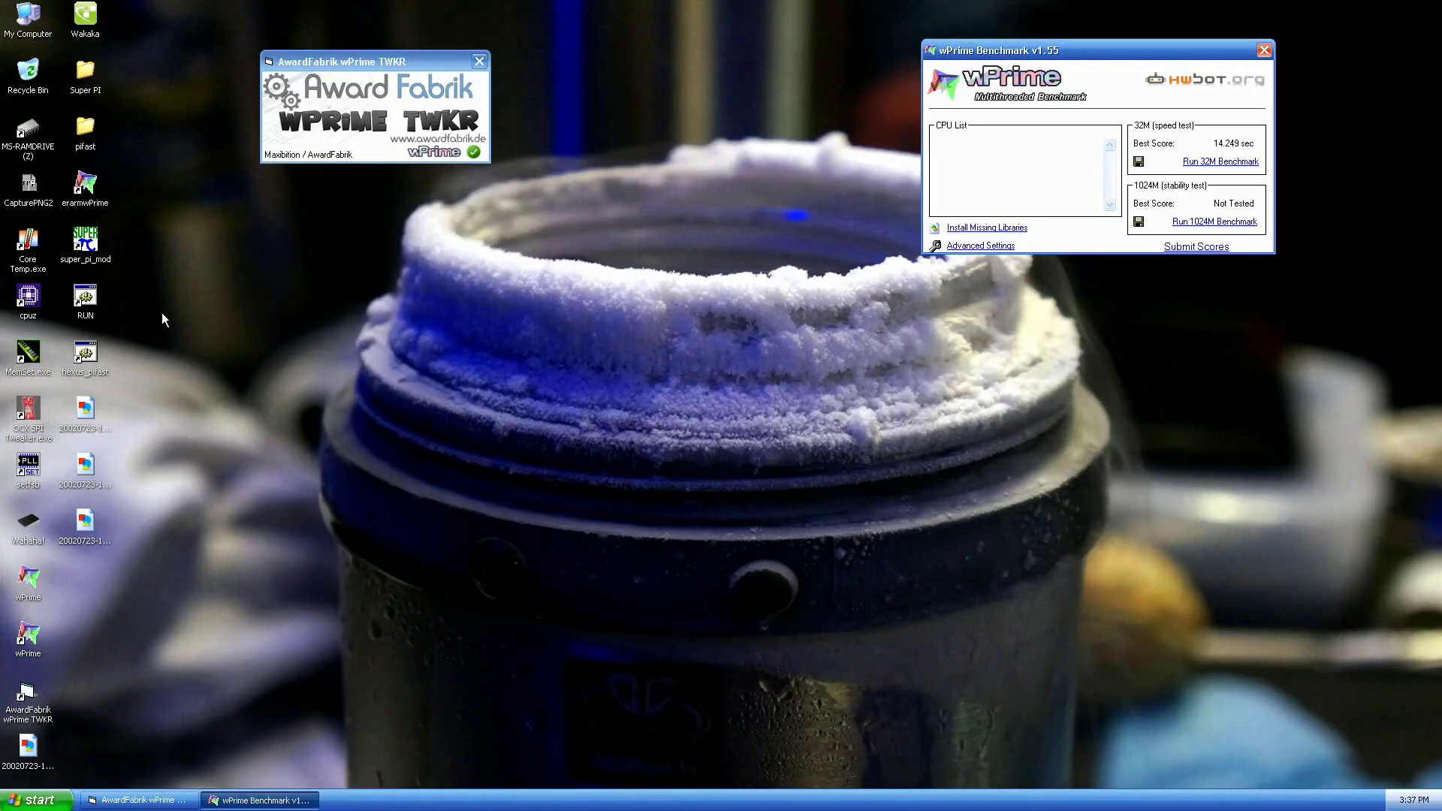
Step: Open SetFSB, read the current clock generator frequencies, and raise the FSB to 420.0 MHz
double_click(28, 465)
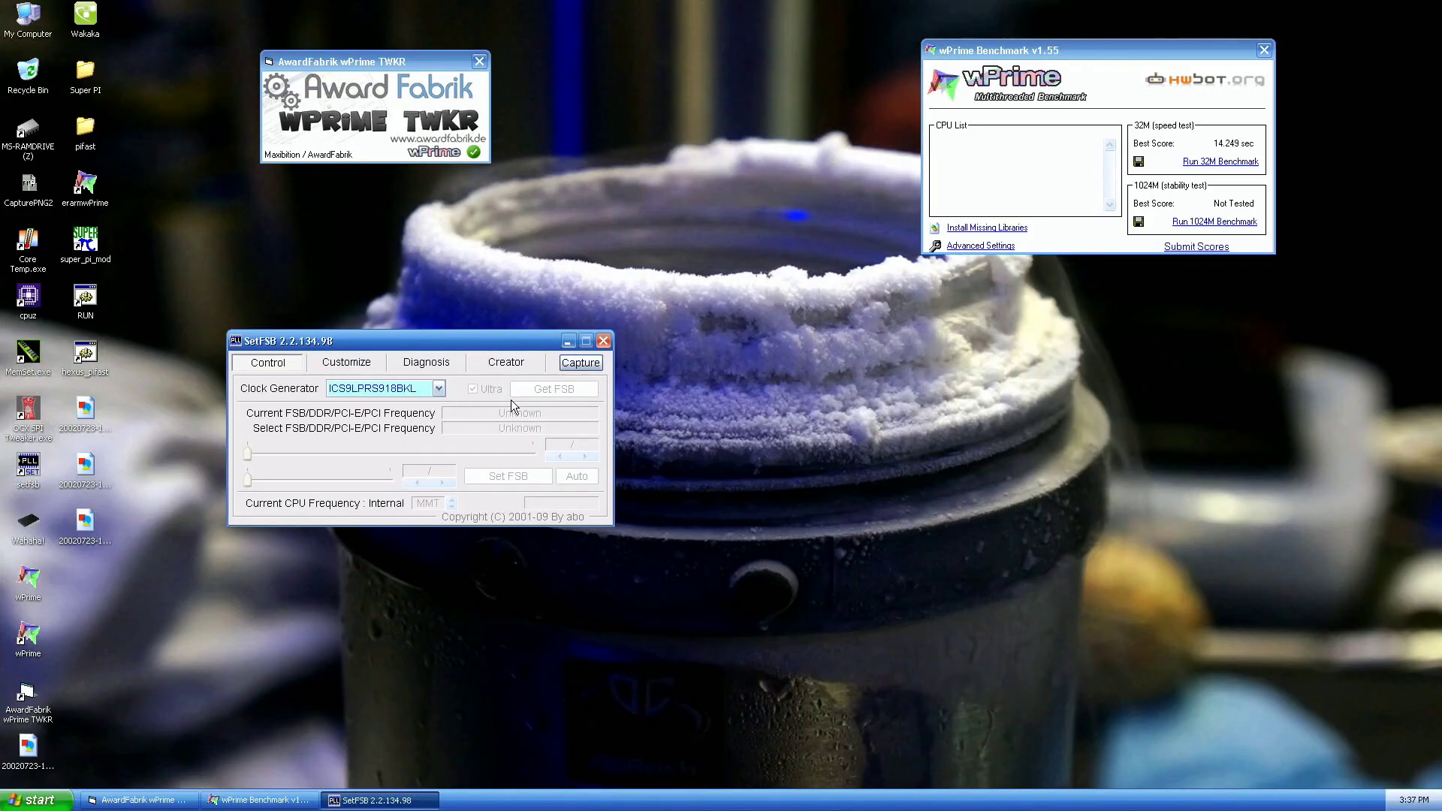
left_click(552, 388)
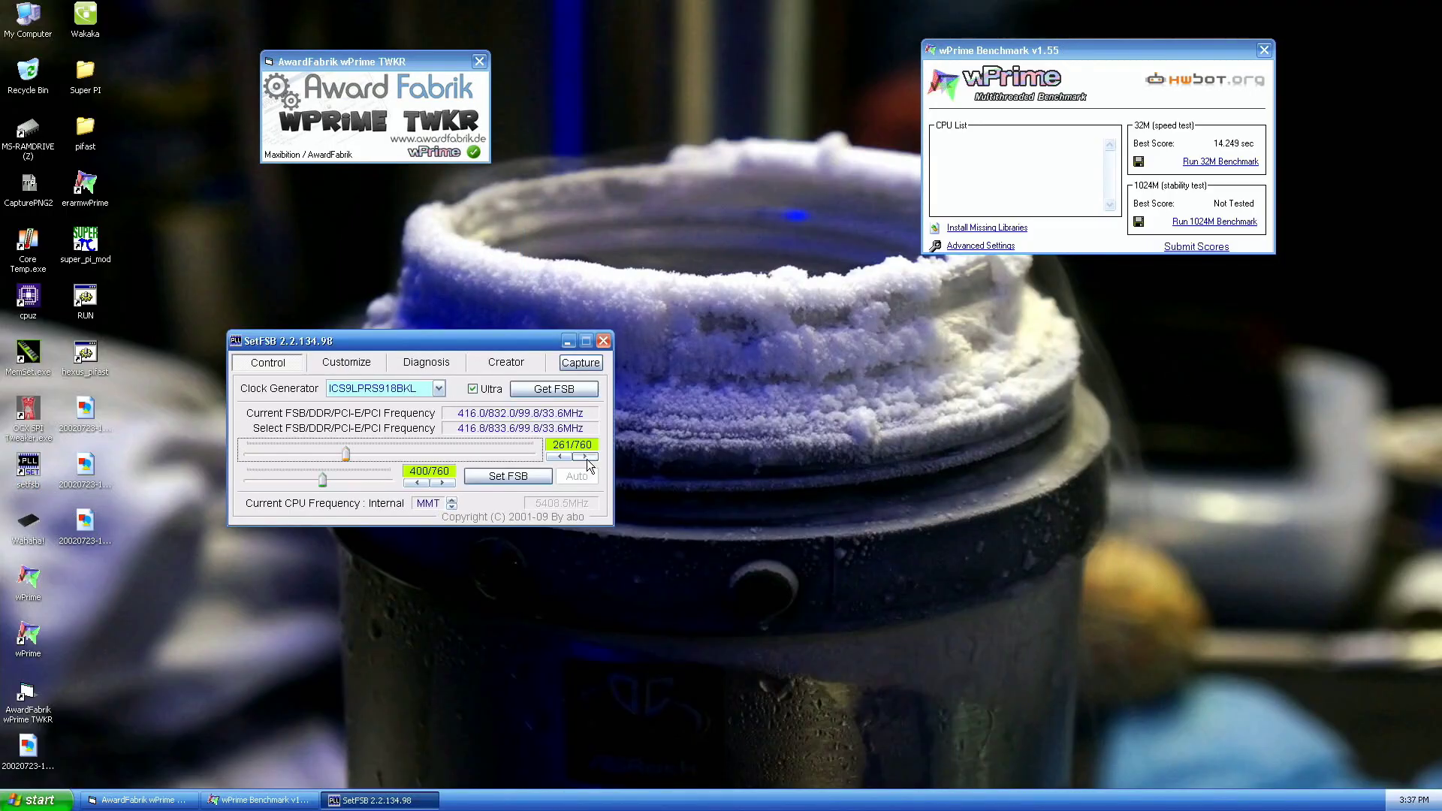
left_click(585, 455)
left_click(525, 481)
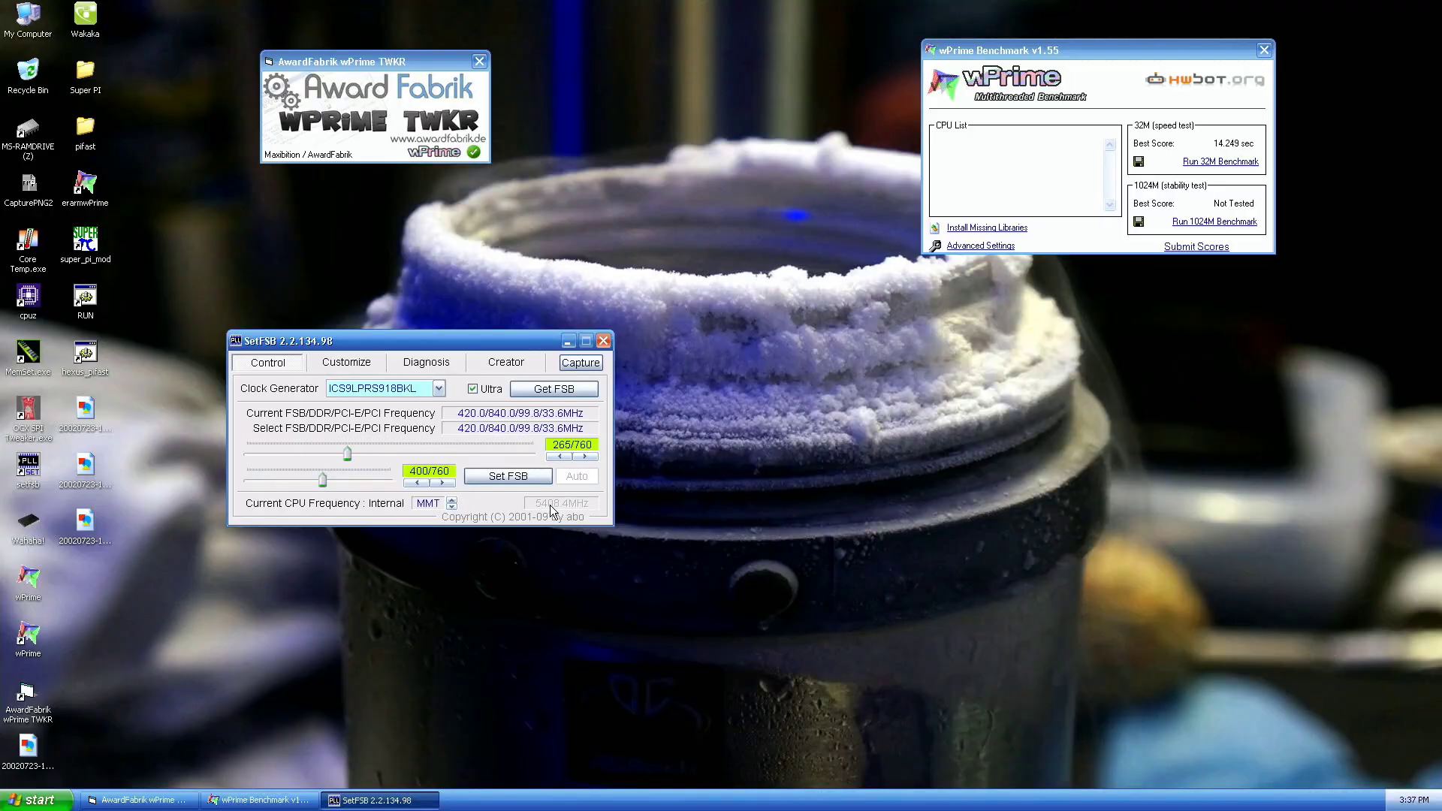
Step: Raise the FSB in two further stages with SetFSB, applying 422.4 MHz and 424.0 MHz
left_click(589, 455)
left_click(589, 455)
left_click(589, 455)
left_click(537, 479)
left_click(585, 456)
left_click(585, 455)
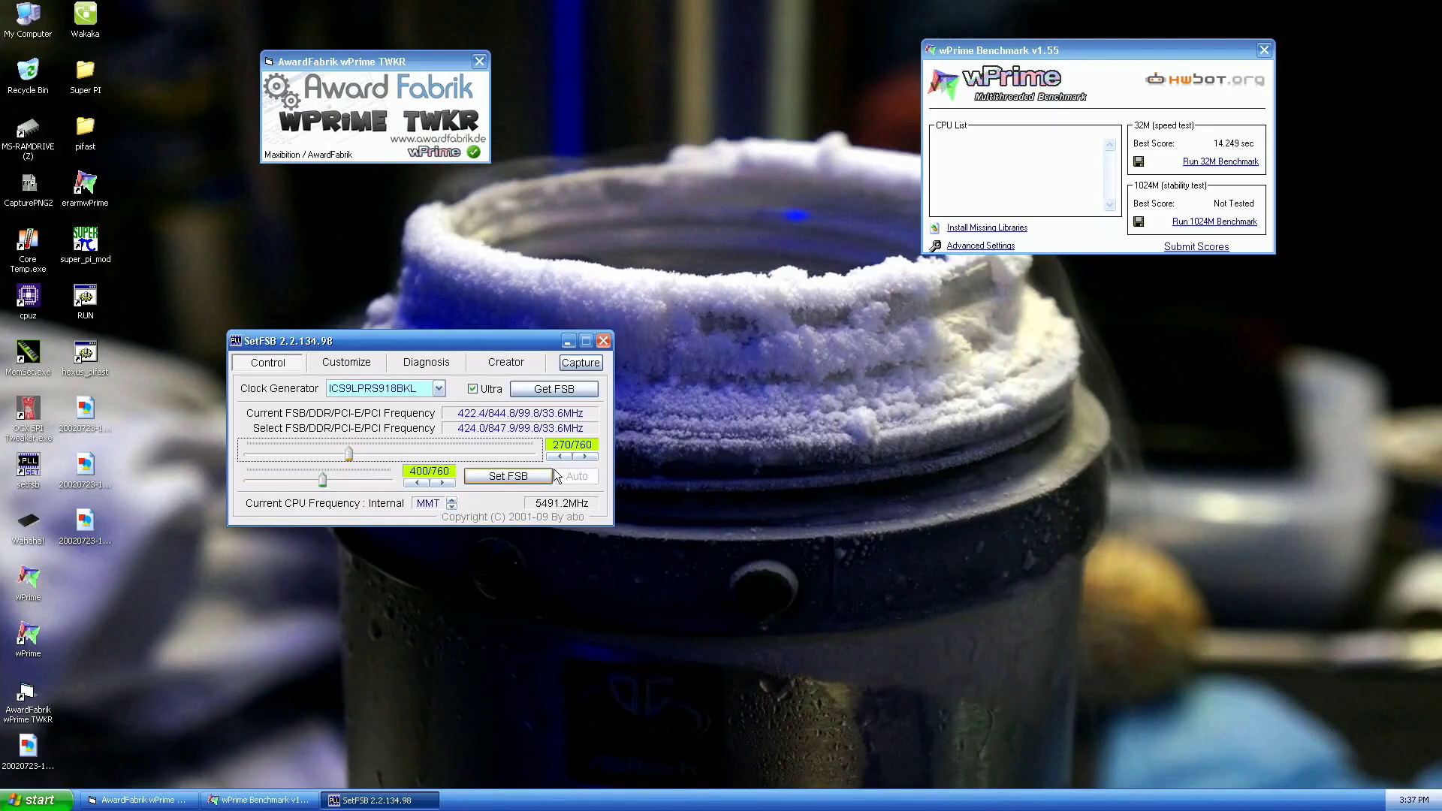
left_click(551, 476)
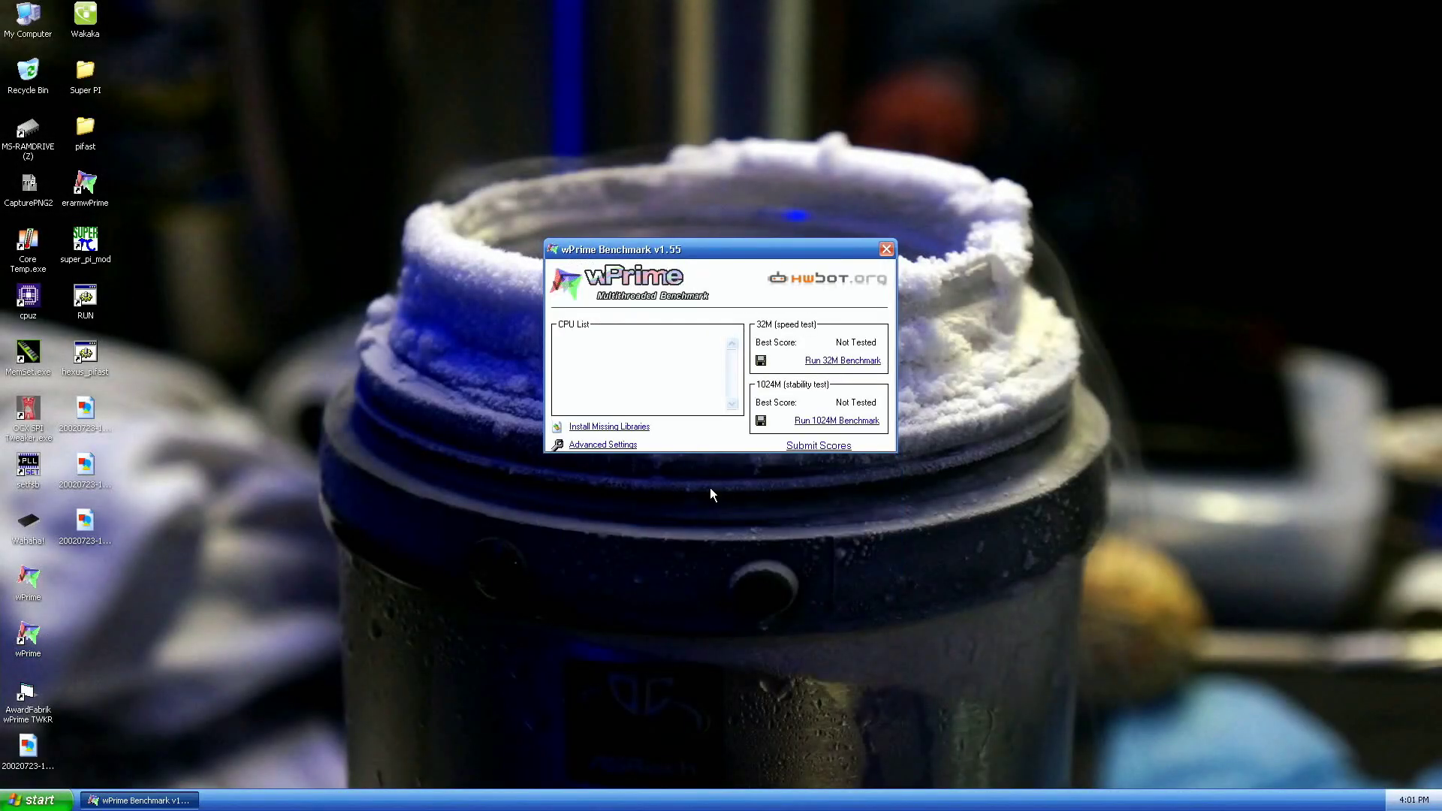
Step: Save the thread count in wPrime's advanced settings and move its window away from the centre of the desktop
left_click(624, 446)
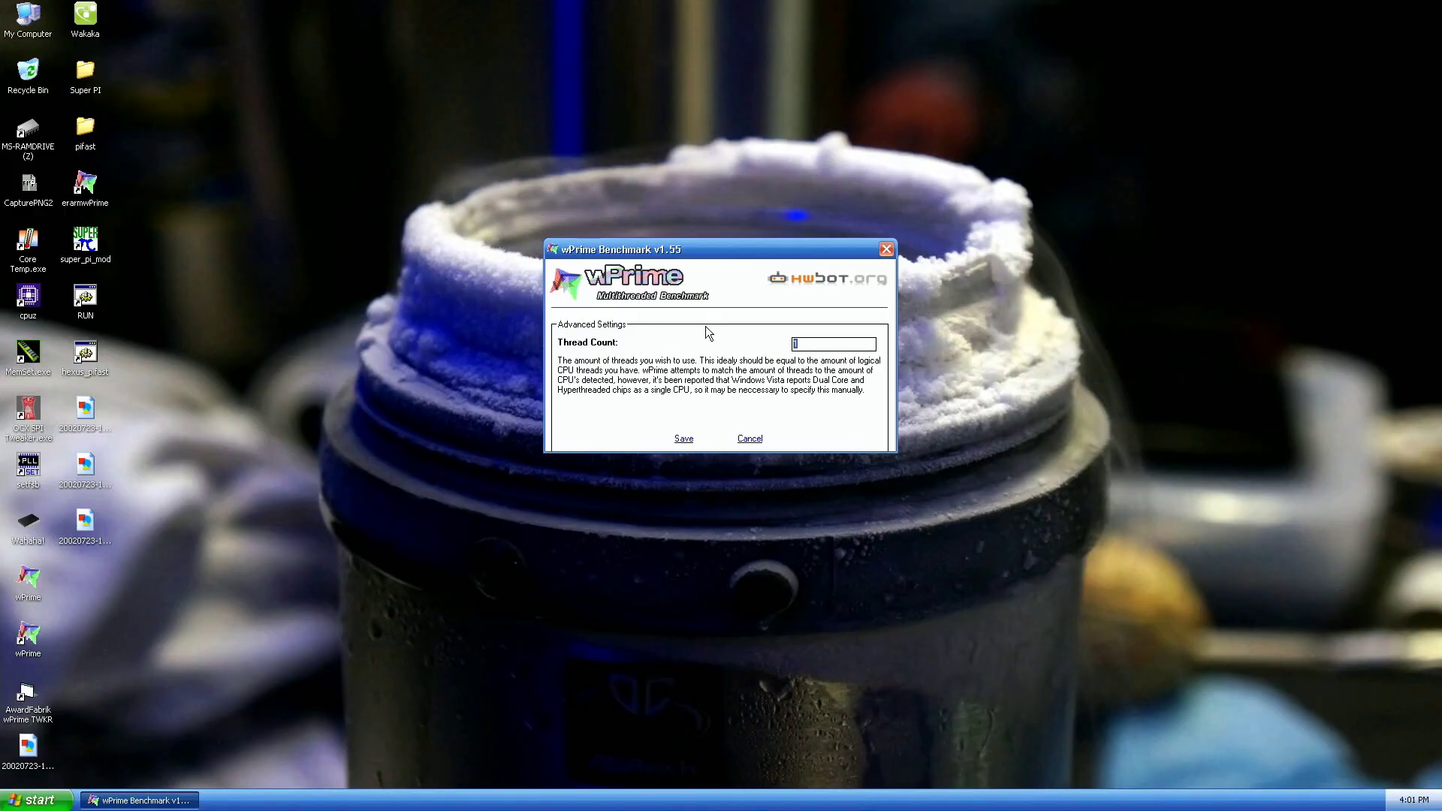
left_click(683, 438)
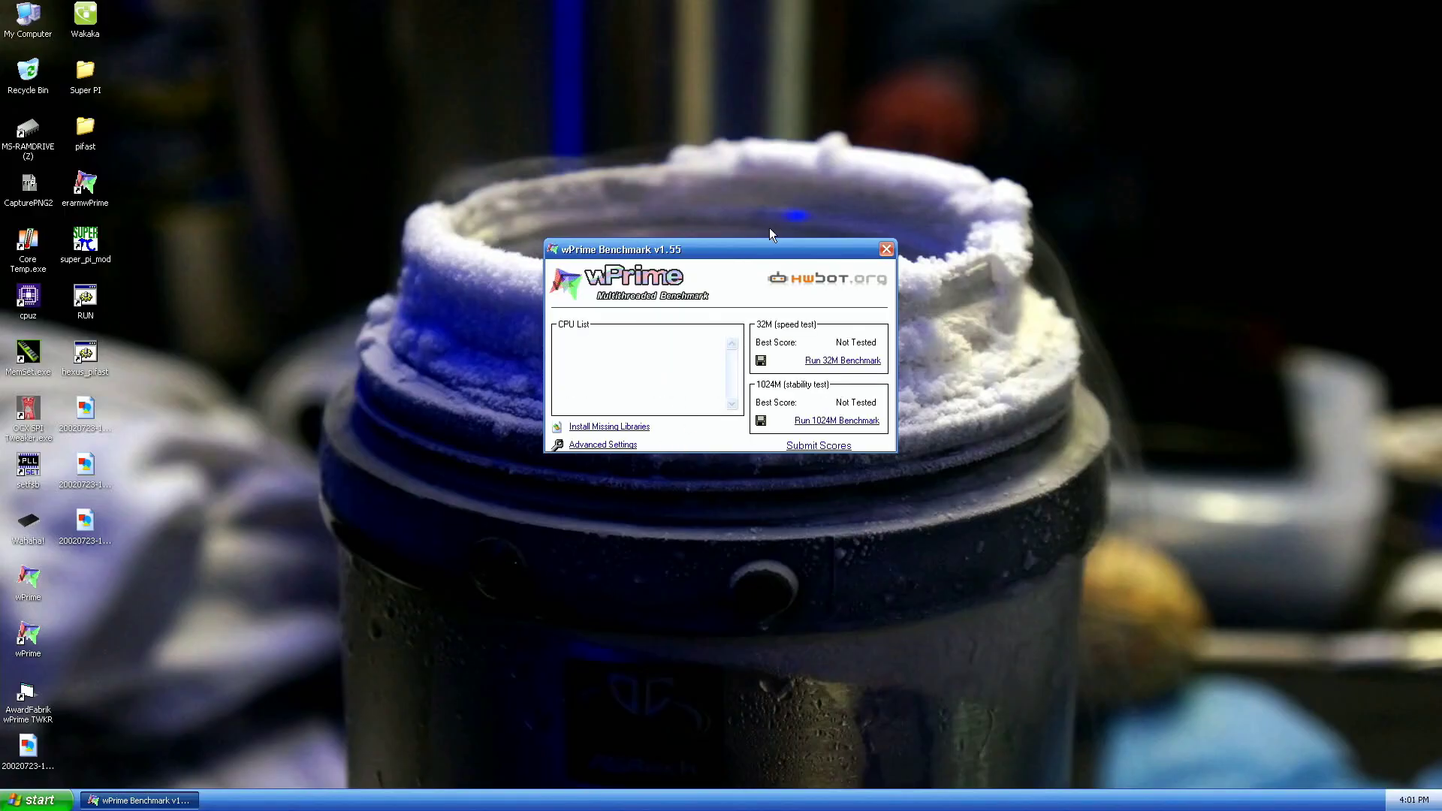
left_click_drag(929, 273, 1173, 30)
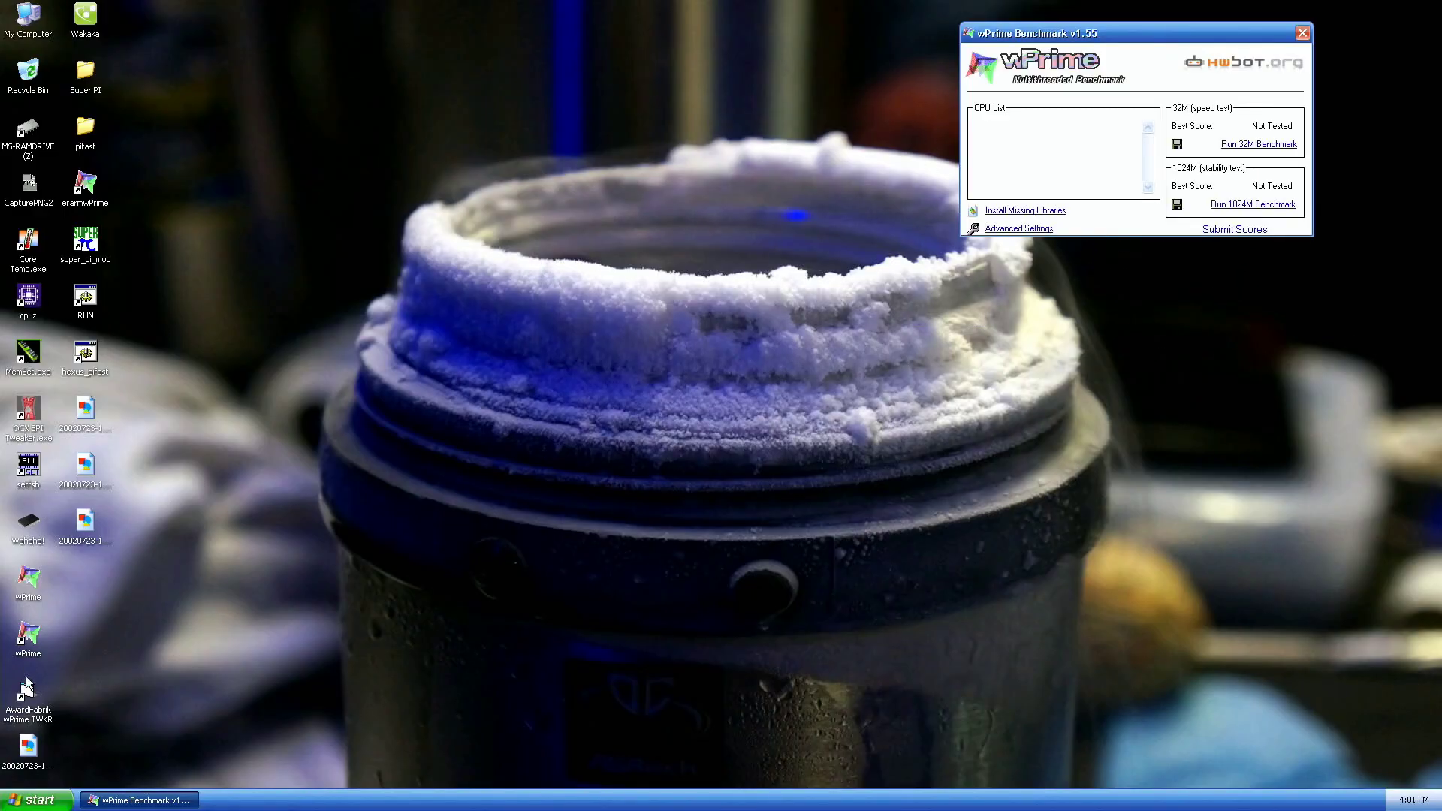
Step: Open AwardFabrik wPrime TWKR, move it clear of wPrime, select the Wahaha! shortcut, and run the 32M benchmark
left_click(27, 705)
double_click(27, 705)
left_click_drag(744, 353, 368, 56)
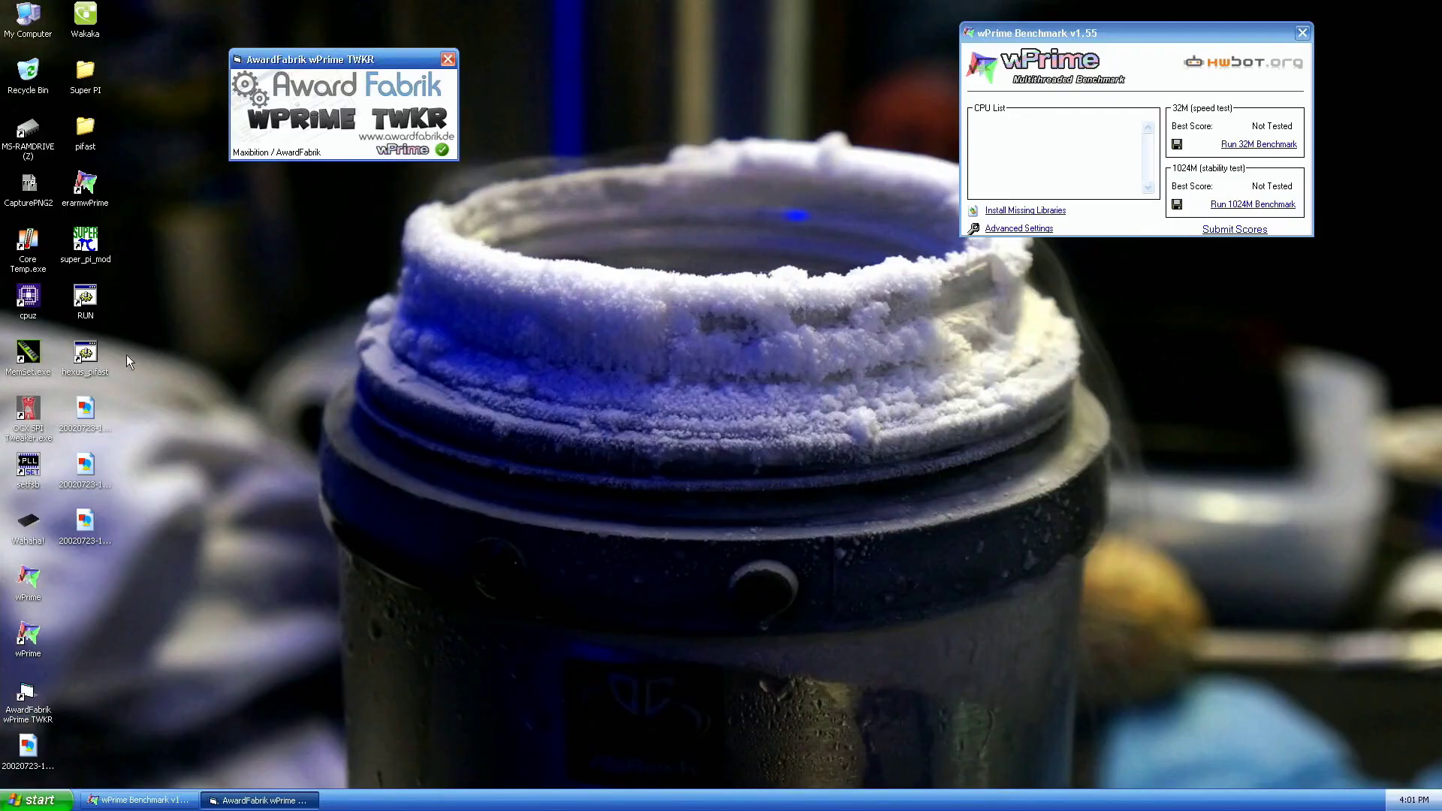
left_click(27, 530)
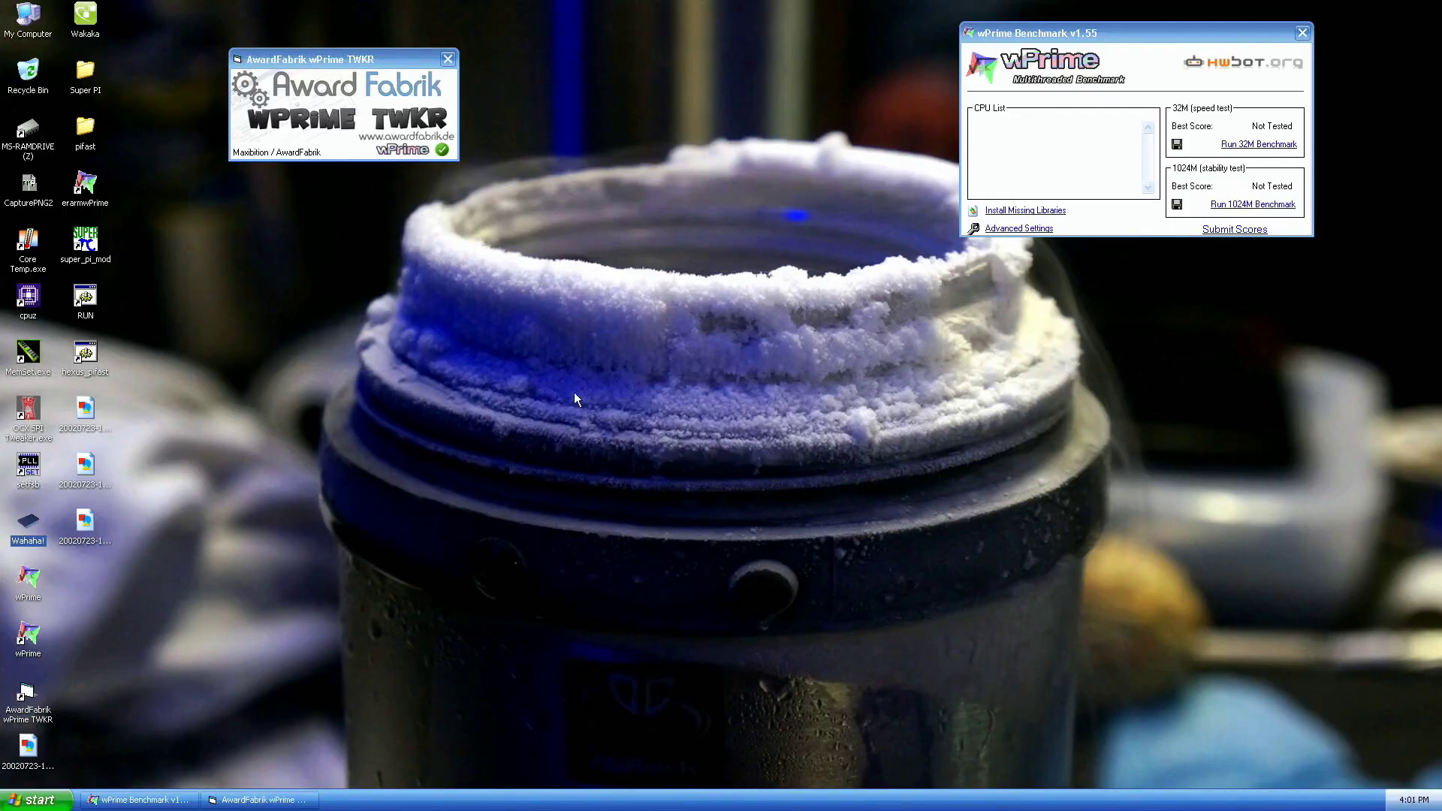
left_click(1254, 144)
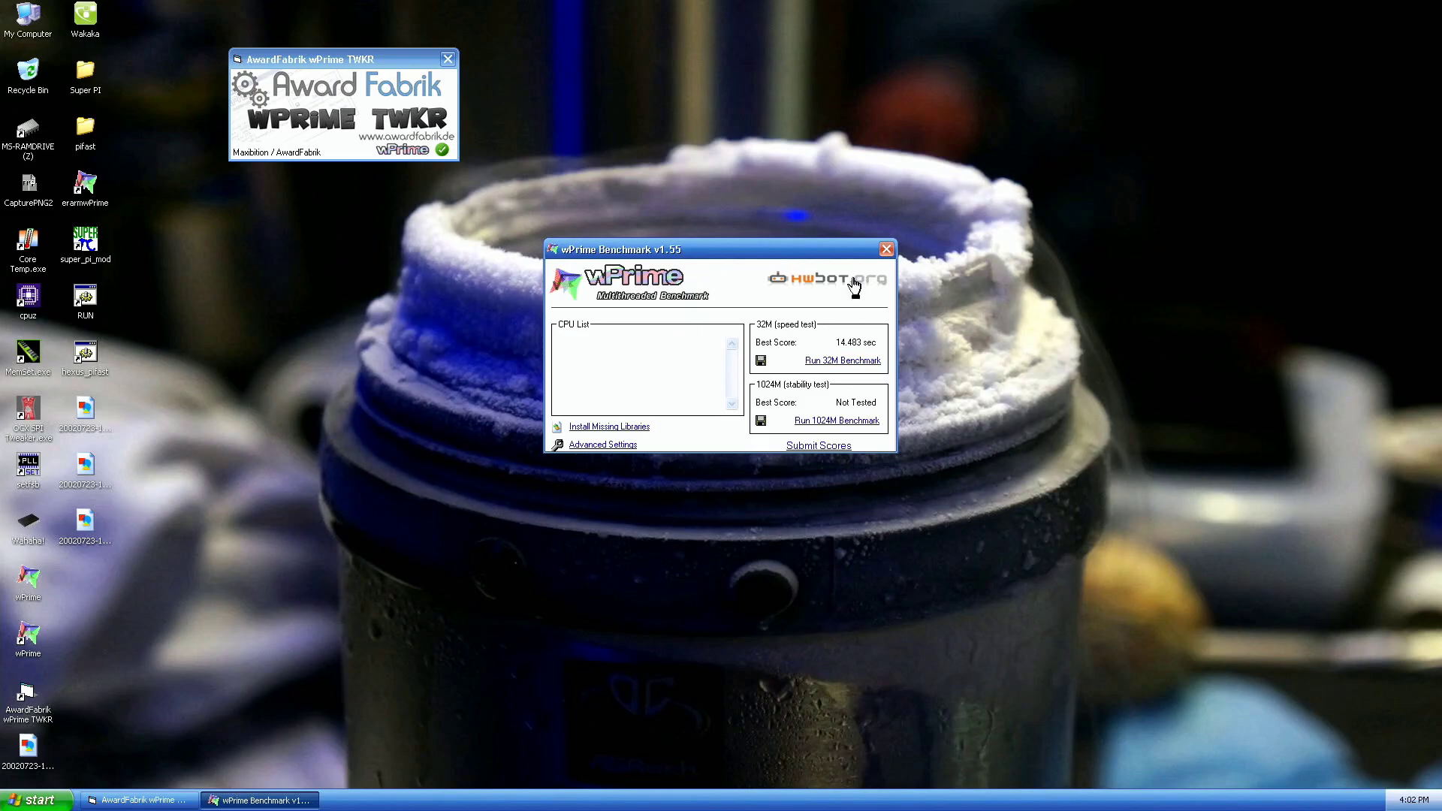
Step: Arrange the 32M result with CPU-Z windows for the processor, memory and mainboard details, and capture the desktop with CapturePNG2
left_click_drag(826, 249, 1209, 30)
double_click(30, 301)
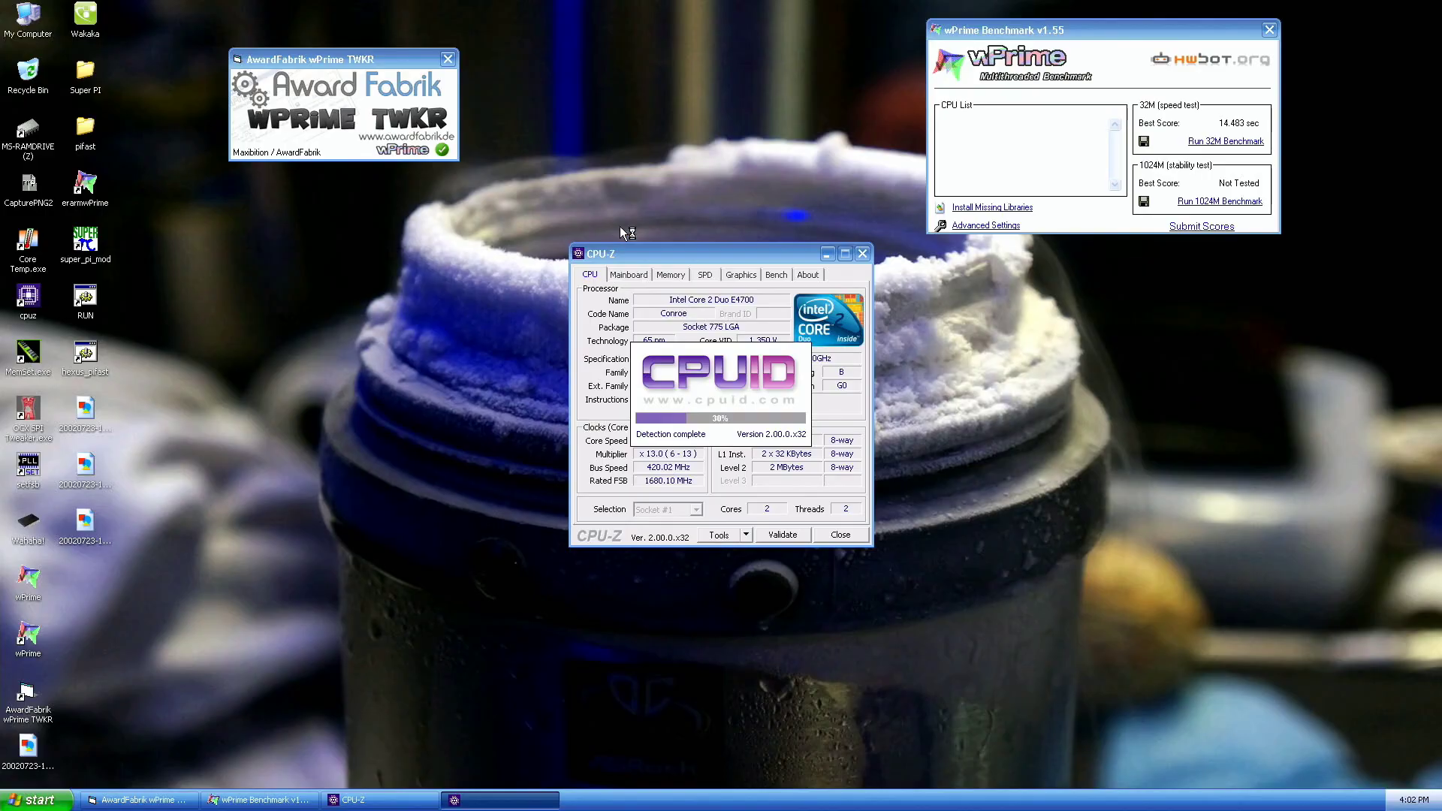
left_click(669, 274)
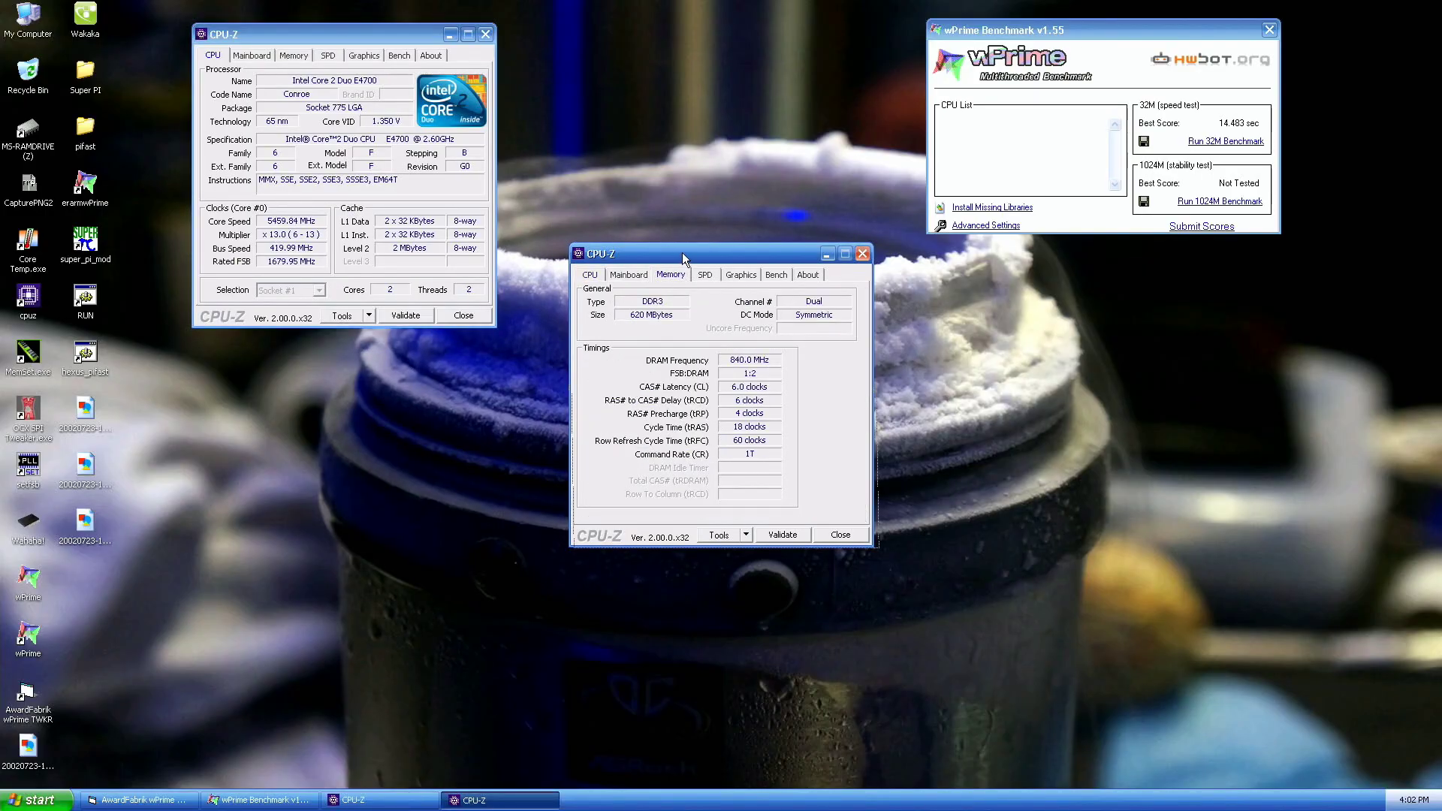
left_click_drag(682, 253, 1053, 315)
double_click(28, 297)
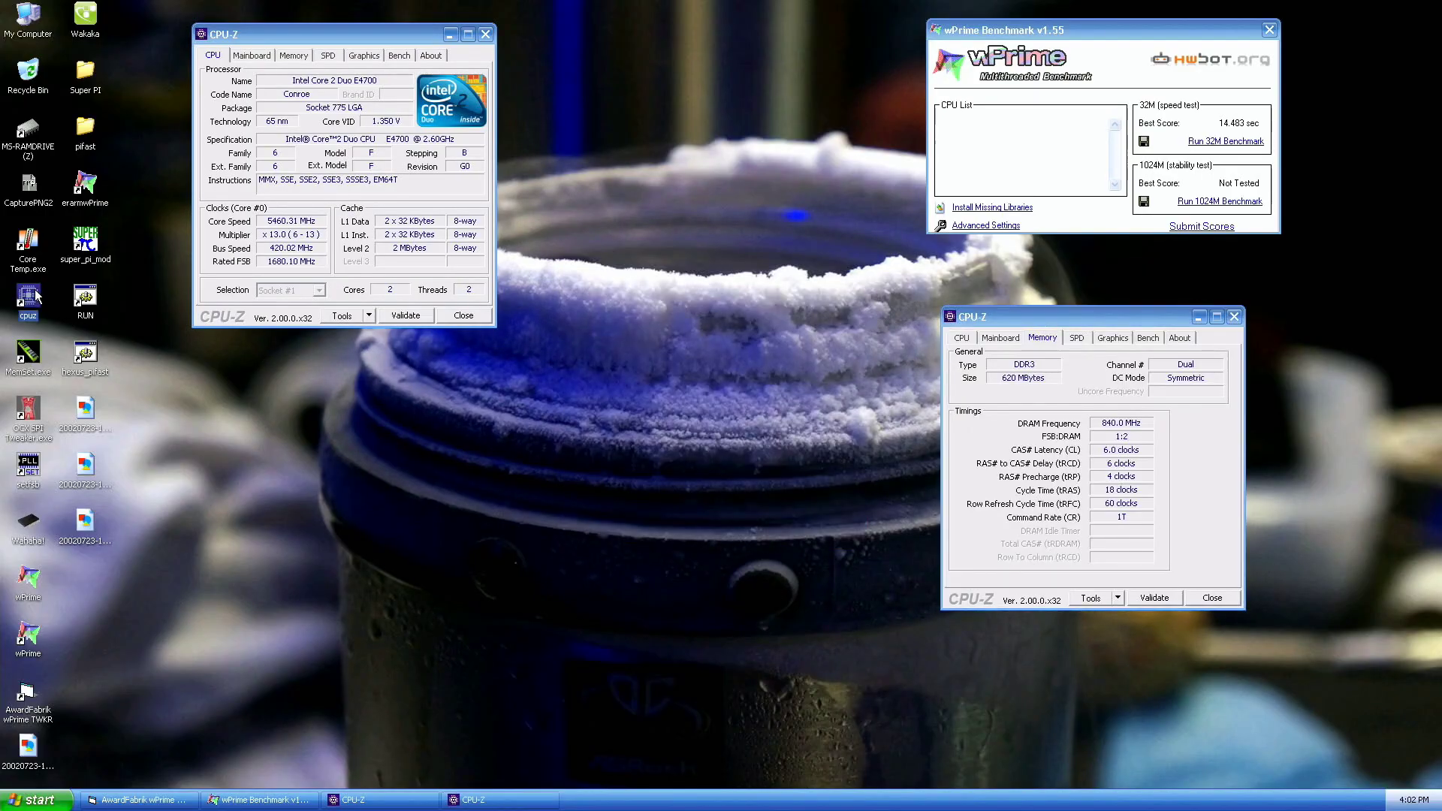
left_click(638, 272)
left_click_drag(659, 248, 342, 362)
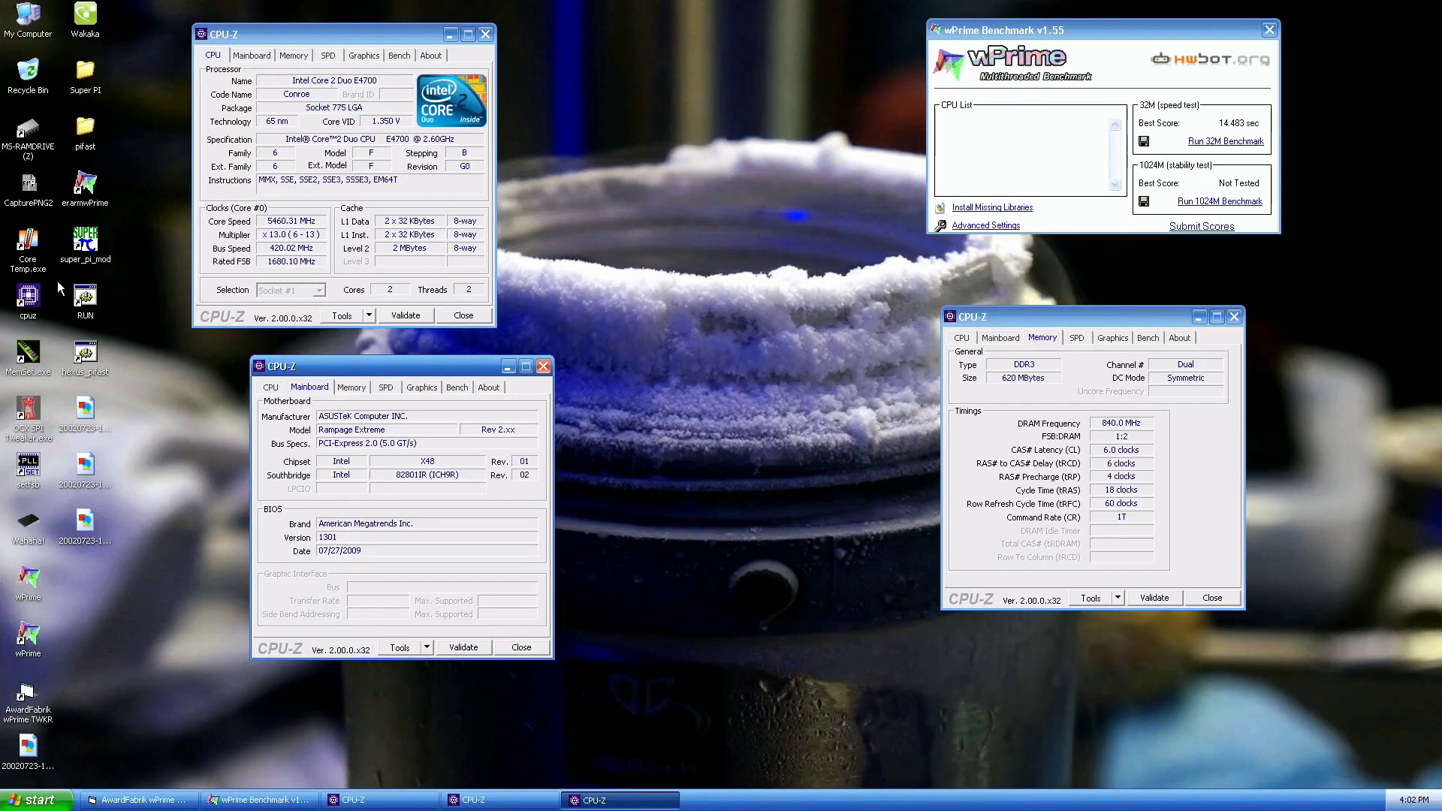
left_click(38, 187)
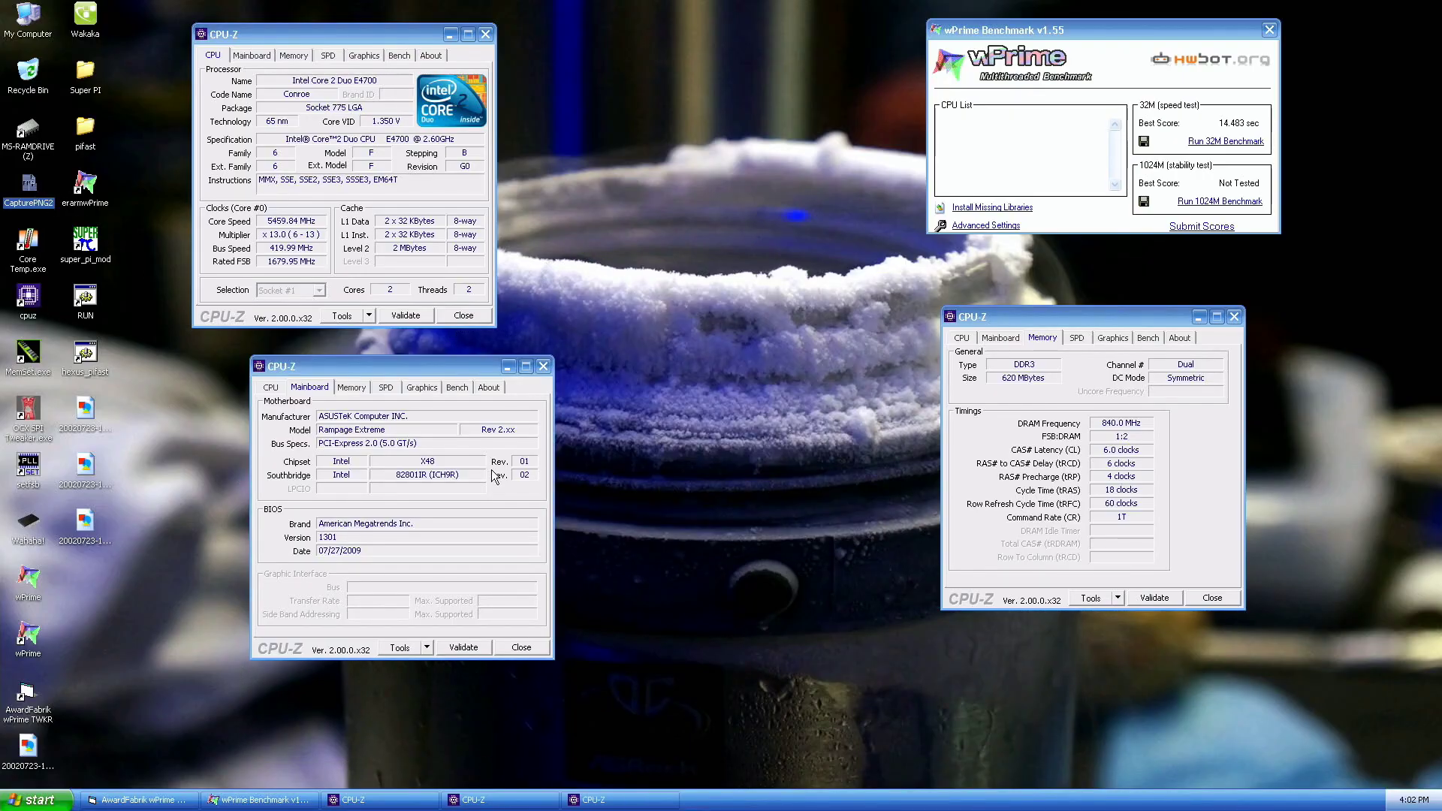
Step: Close the three CPU-Z windows, wPrime and AwardFabrik wPrime TWKR to clear the desktop
left_click(540, 367)
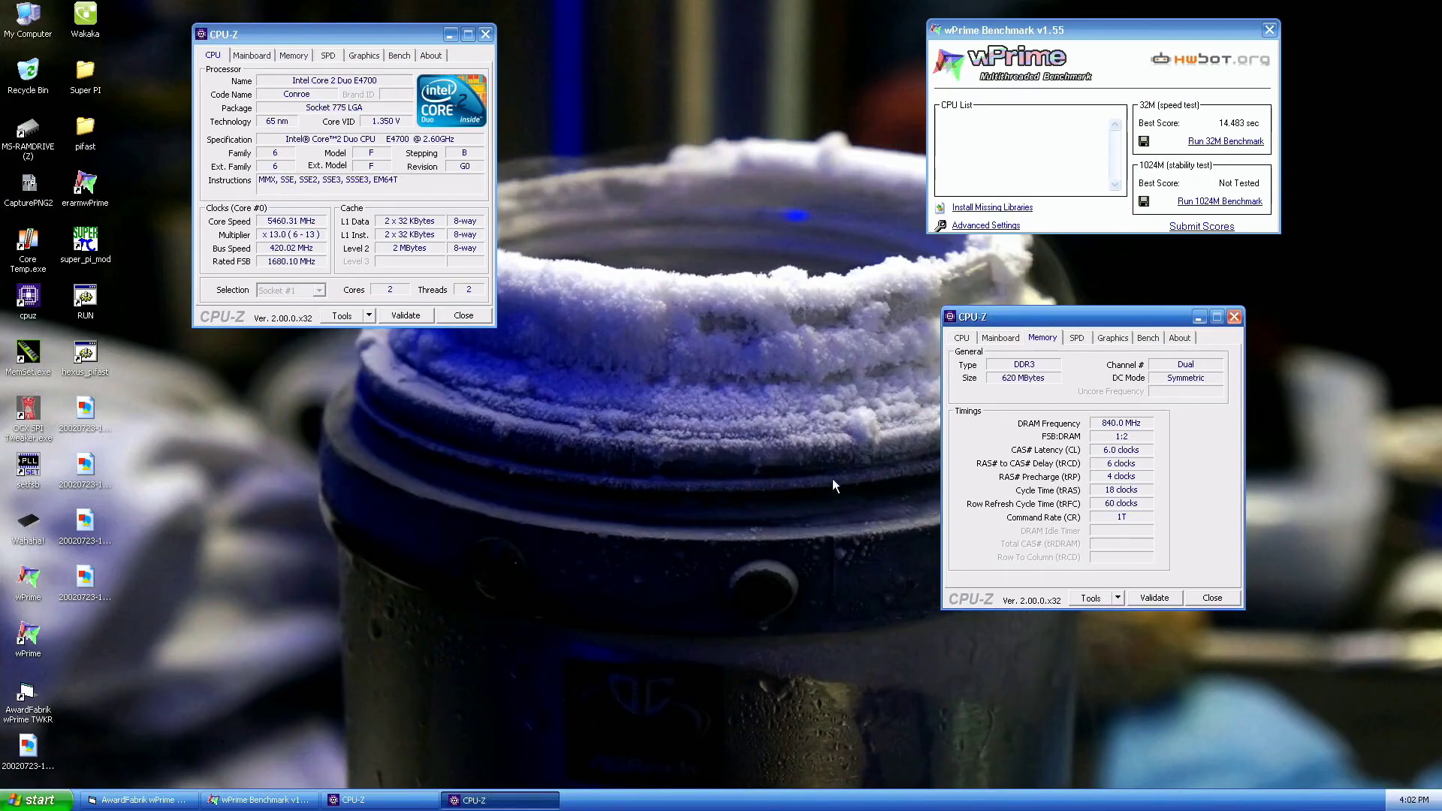
left_click(1227, 598)
left_click(475, 315)
left_click(1267, 30)
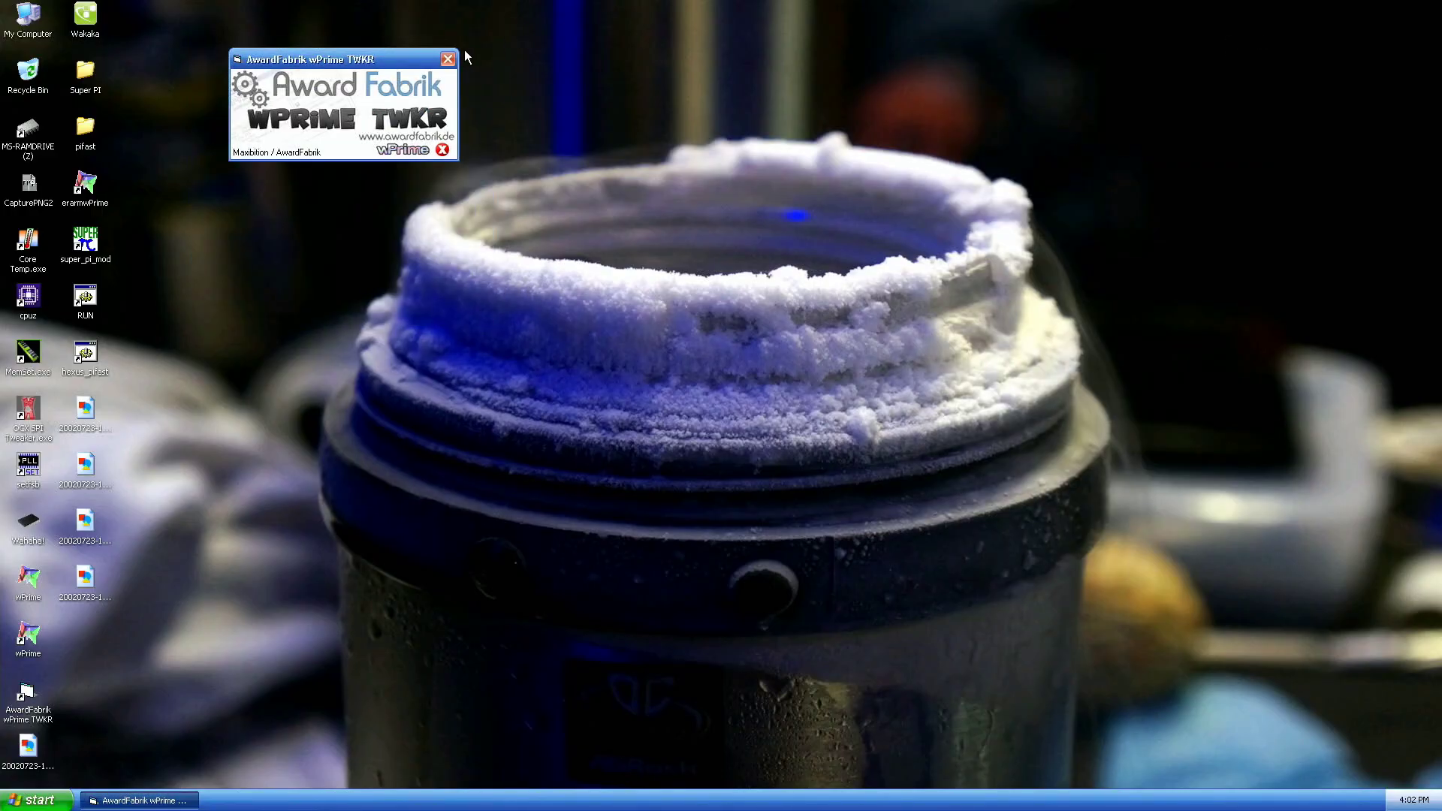
left_click(448, 58)
Step: Launch a fresh wPrime, save its thread count in the advanced settings, and open AwardFabrik wPrime TWKR clear of it
double_click(33, 645)
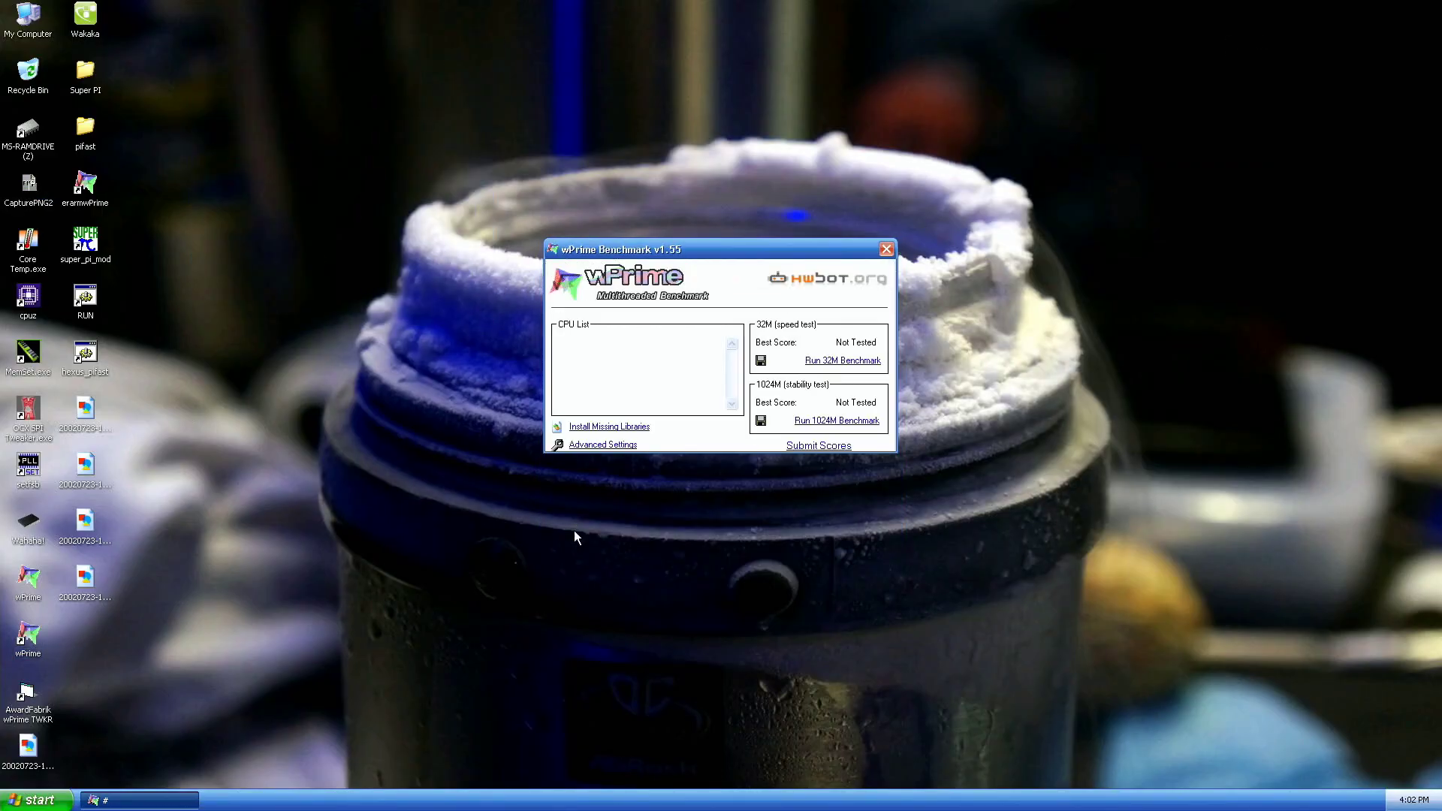
left_click(608, 446)
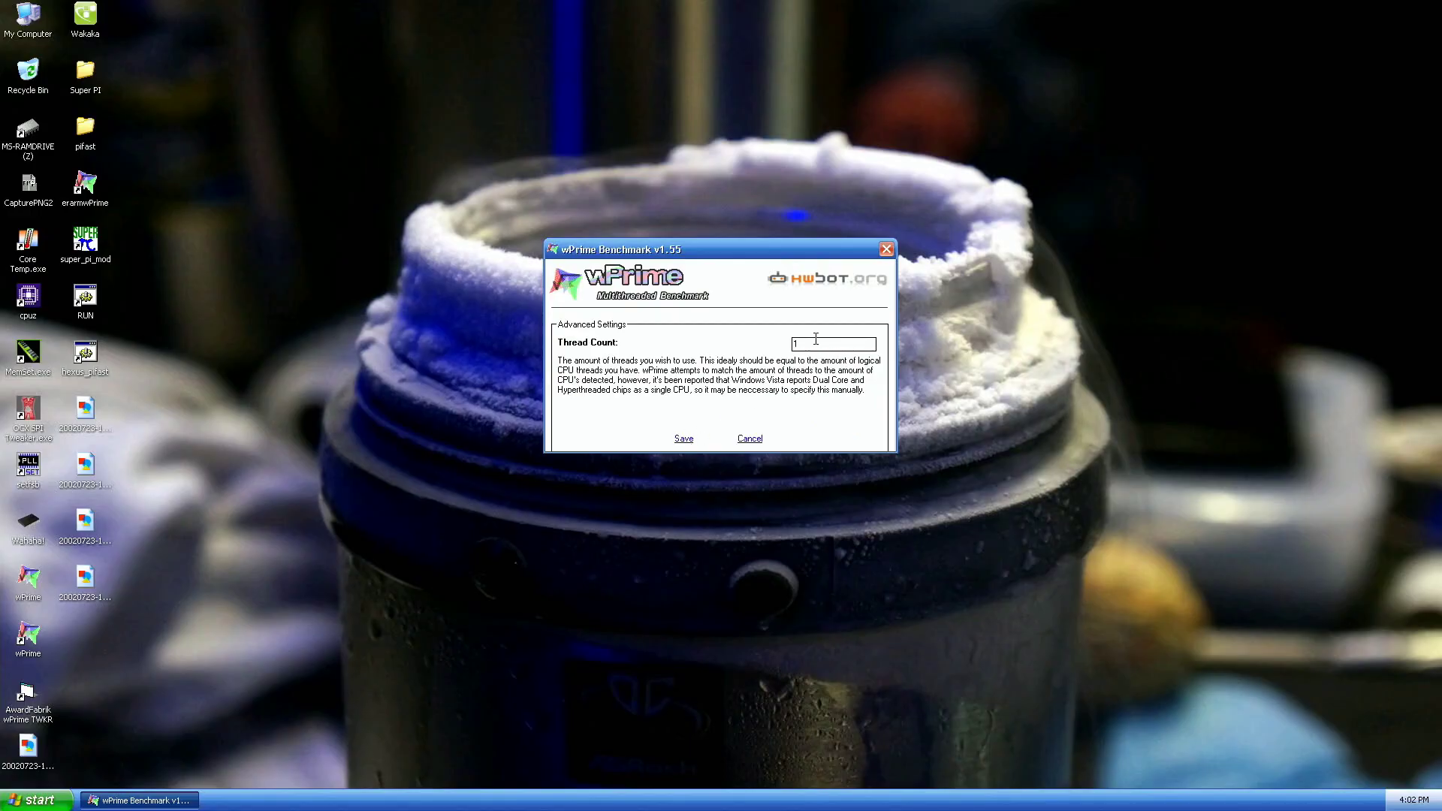
left_click(684, 438)
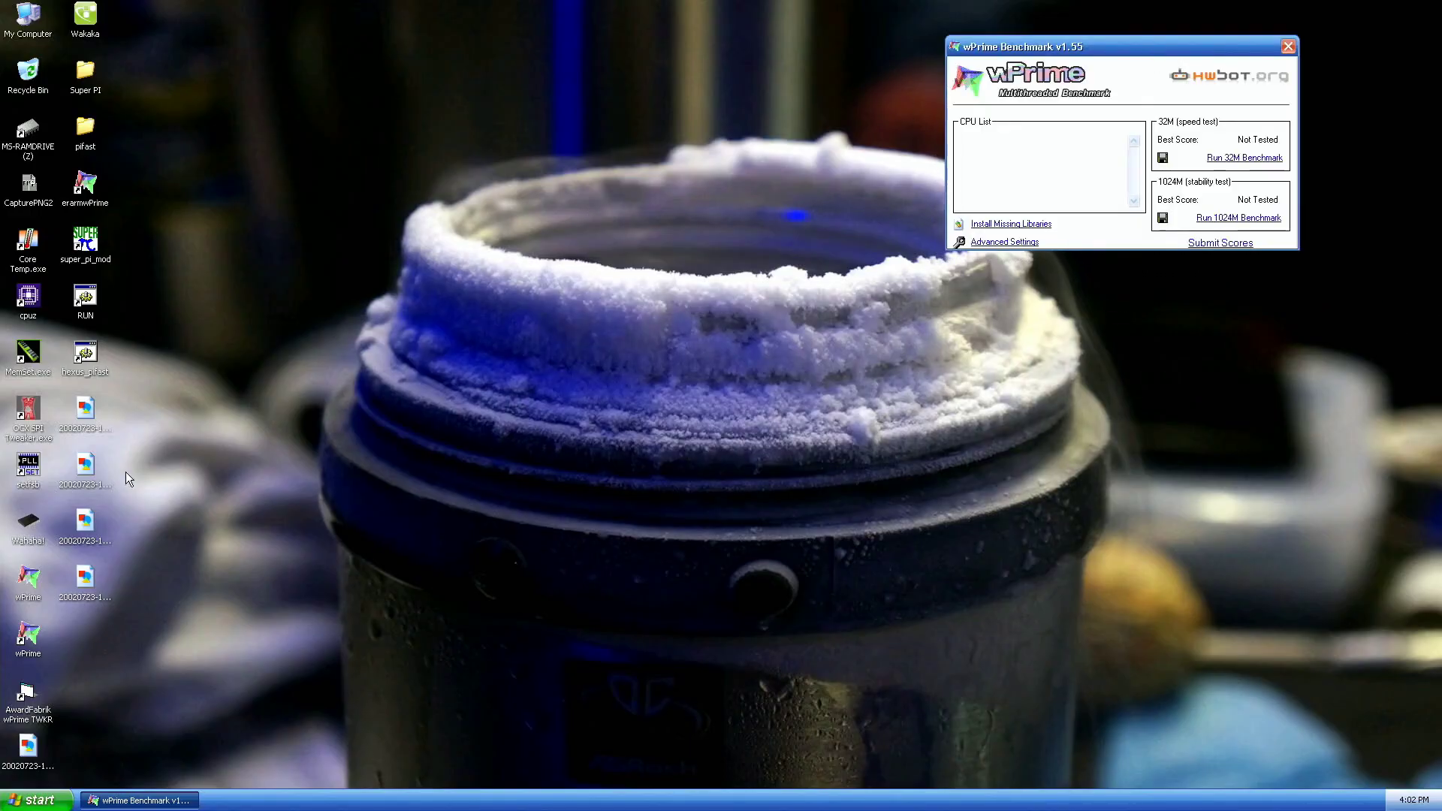
double_click(24, 702)
left_click_drag(738, 371, 355, 69)
Step: Raise the FSB to 423.2 MHz with SetFSB, run the wPrime 32M benchmark, and move the result window aside
double_click(28, 467)
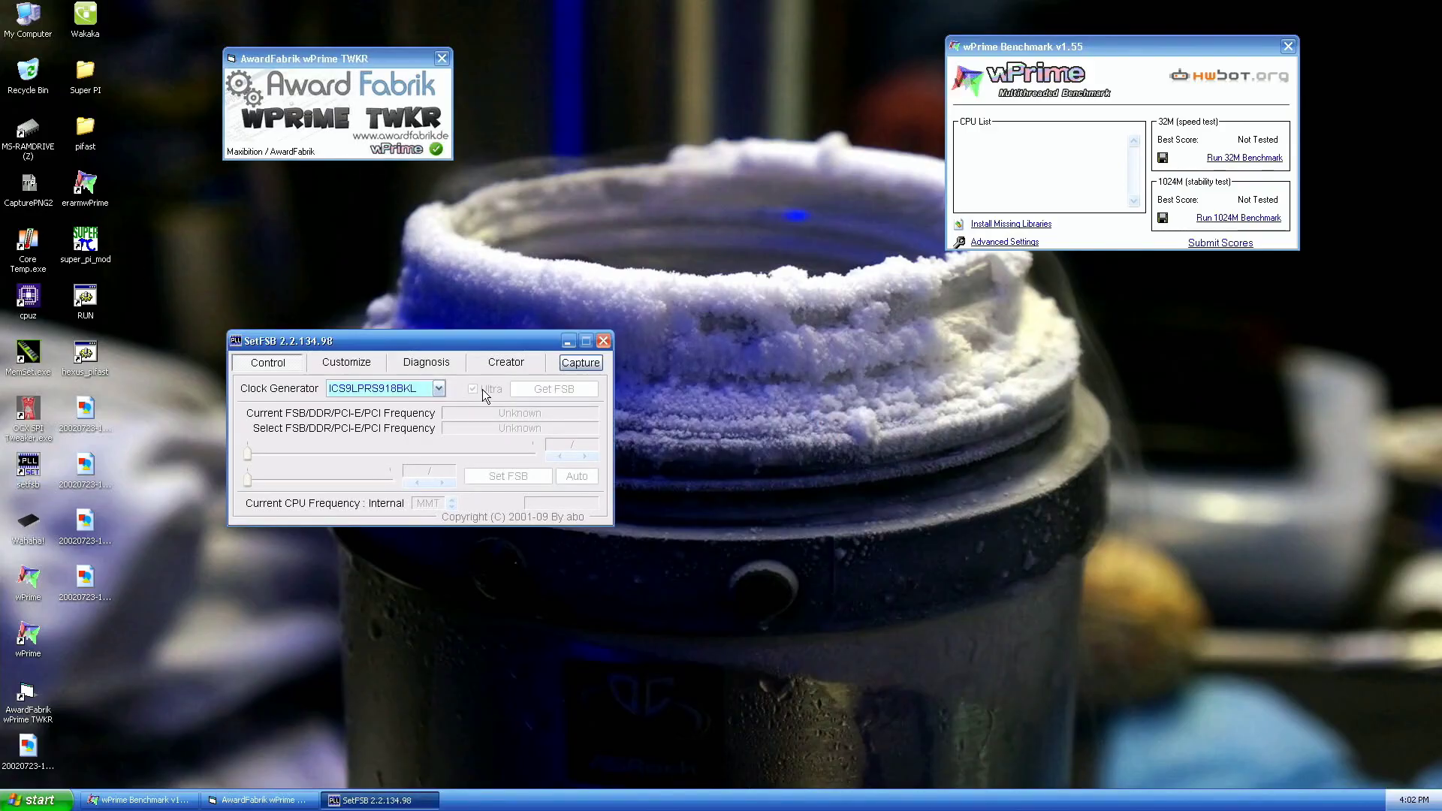
left_click(561, 396)
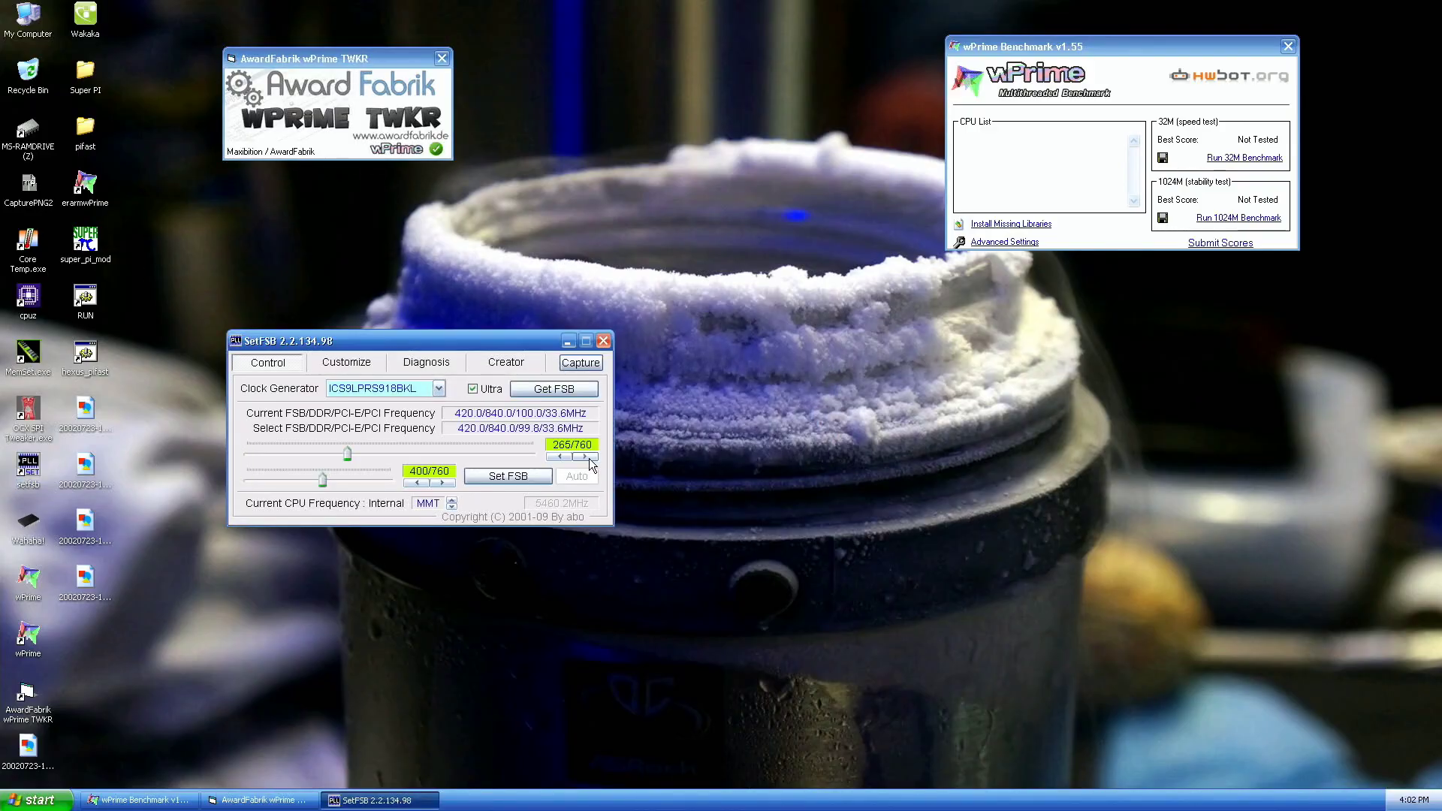
left_click(517, 479)
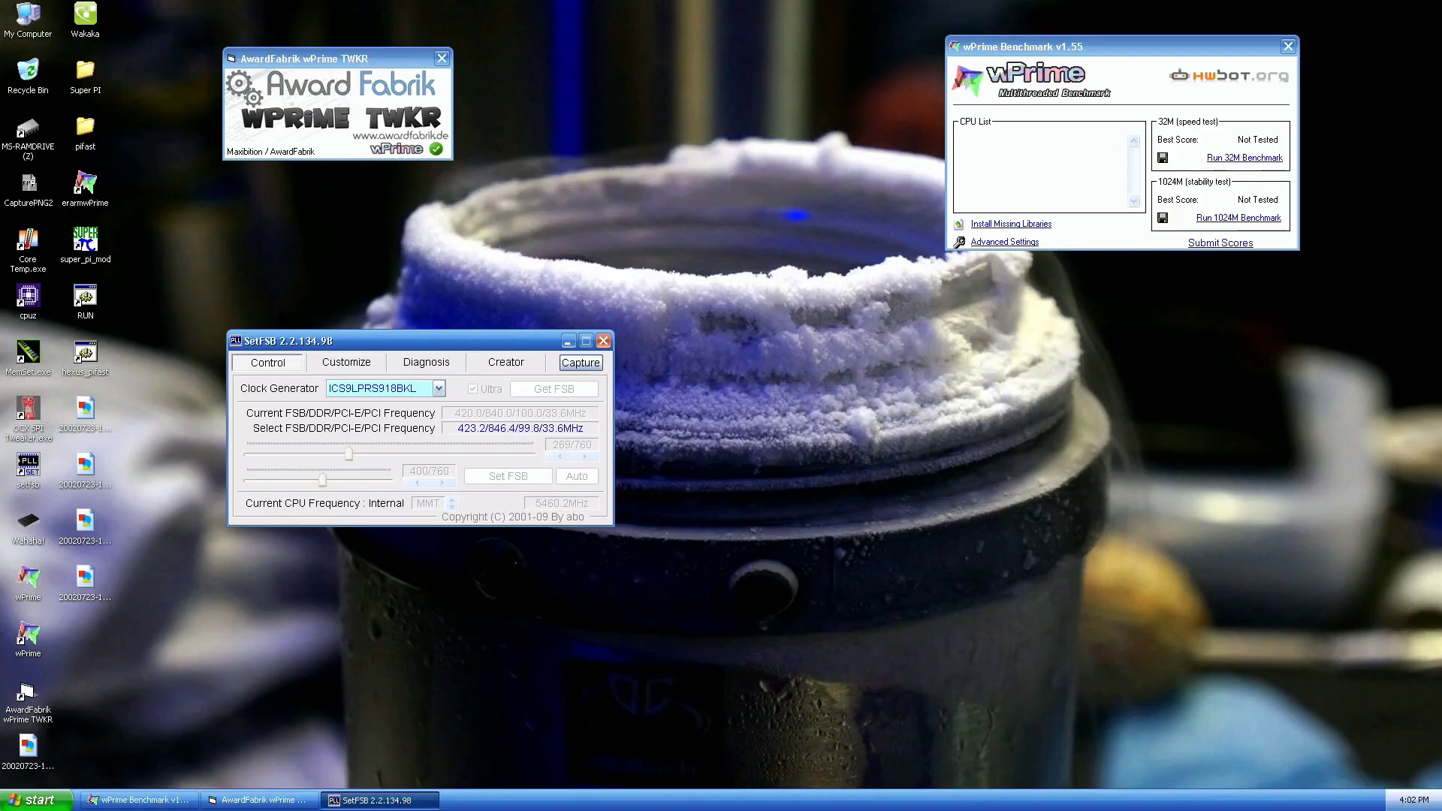
left_click(1250, 159)
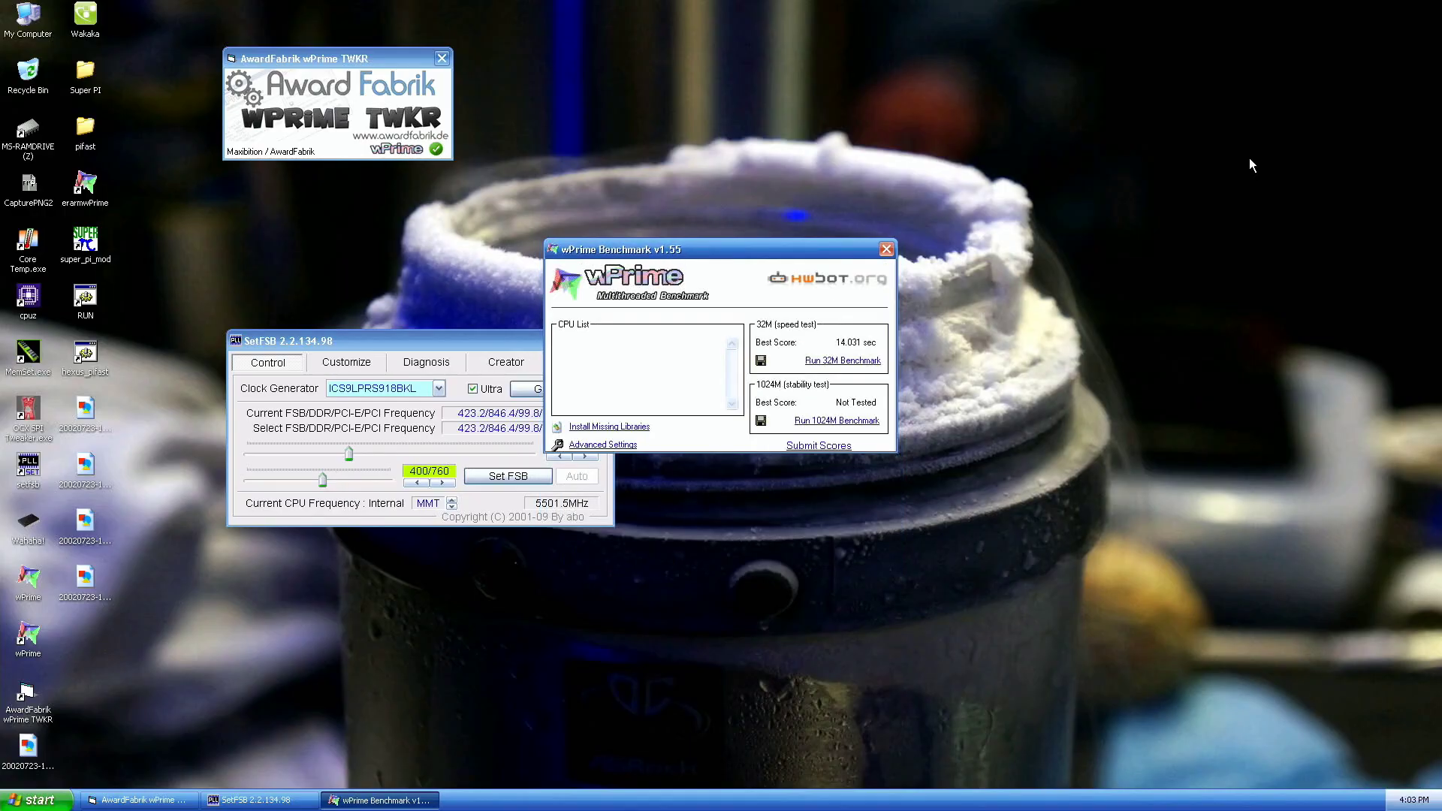
left_click_drag(841, 241, 1229, 22)
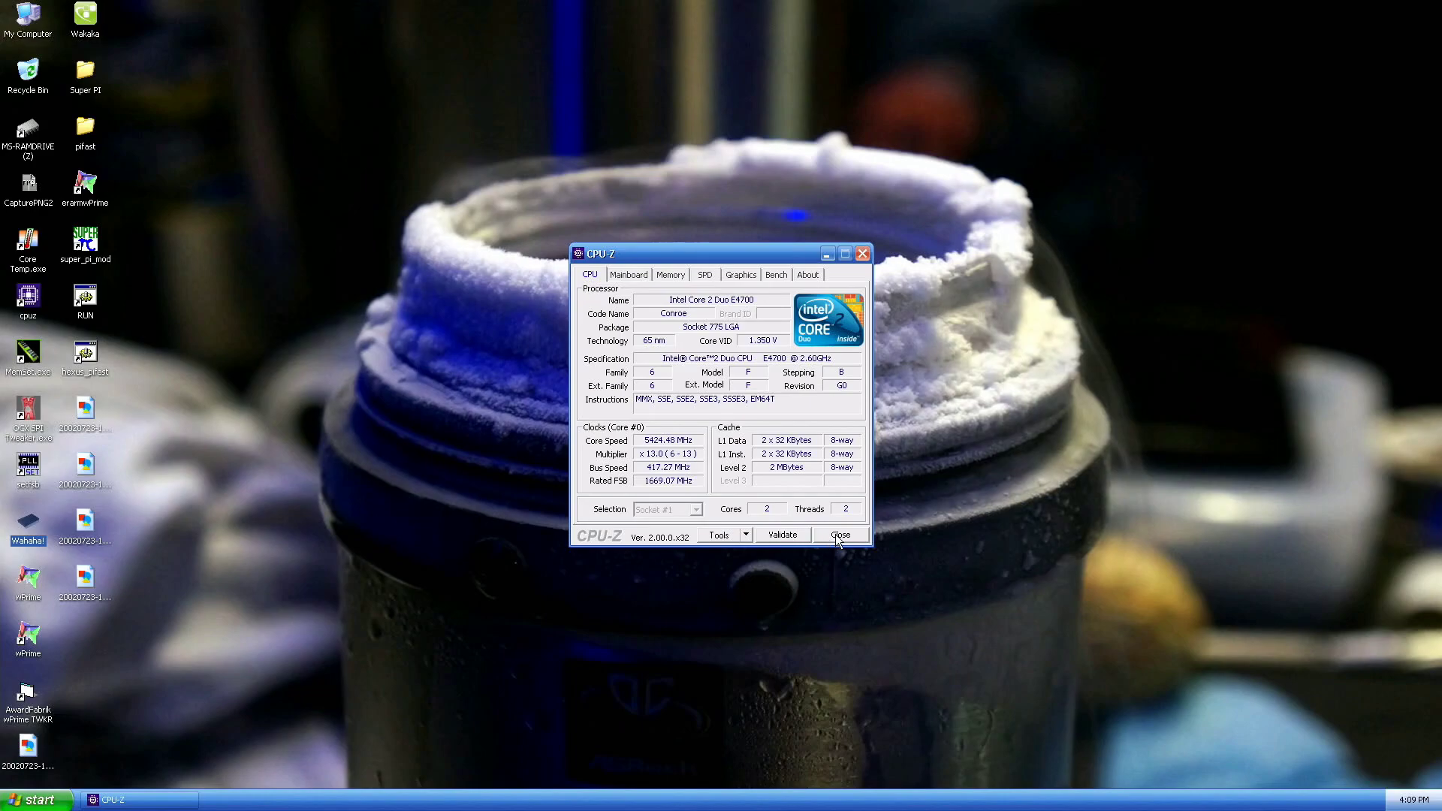
Step: Close CPU-Z, launch a fresh wPrime, save its advanced-settings thread count, and move its window away from the centre
left_click(840, 535)
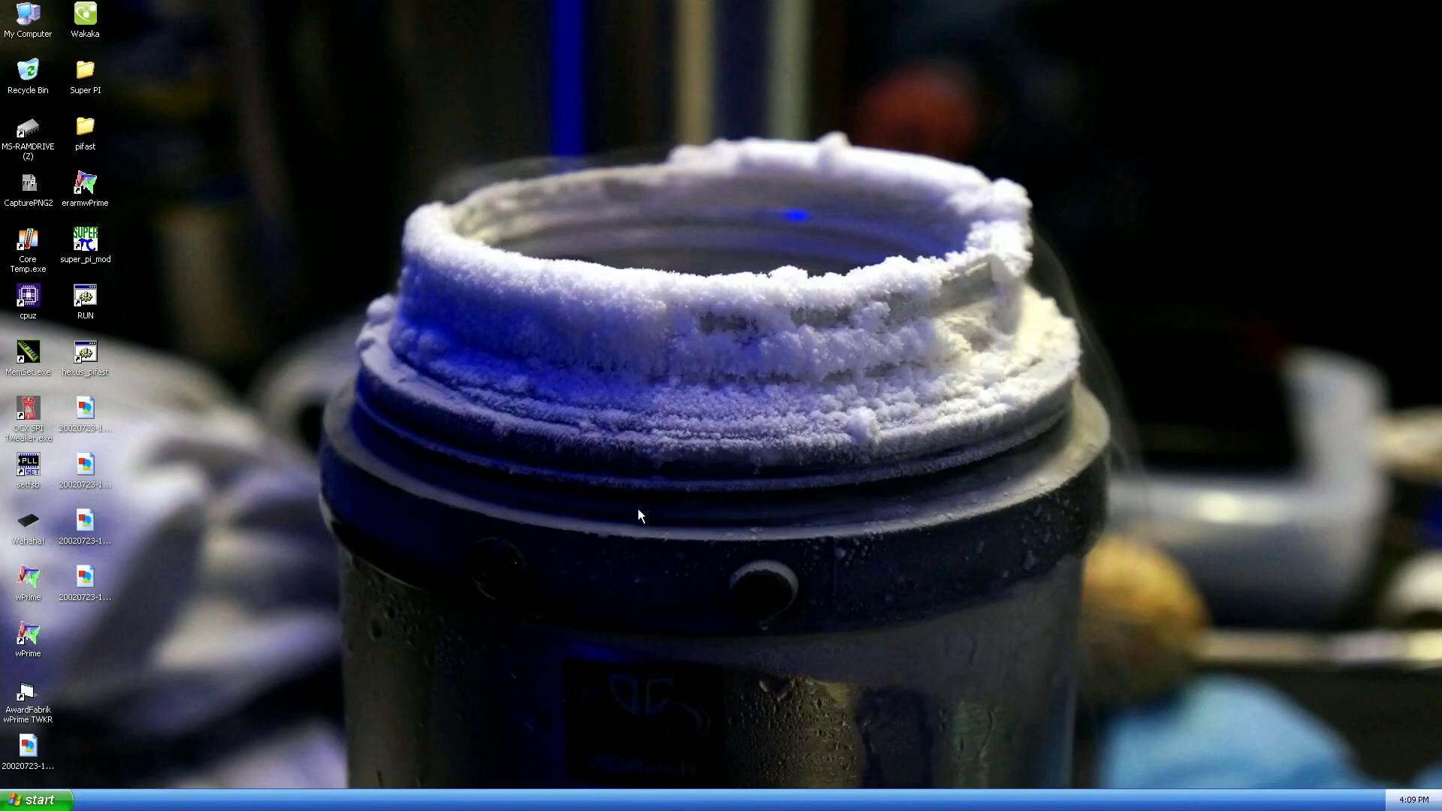
double_click(28, 636)
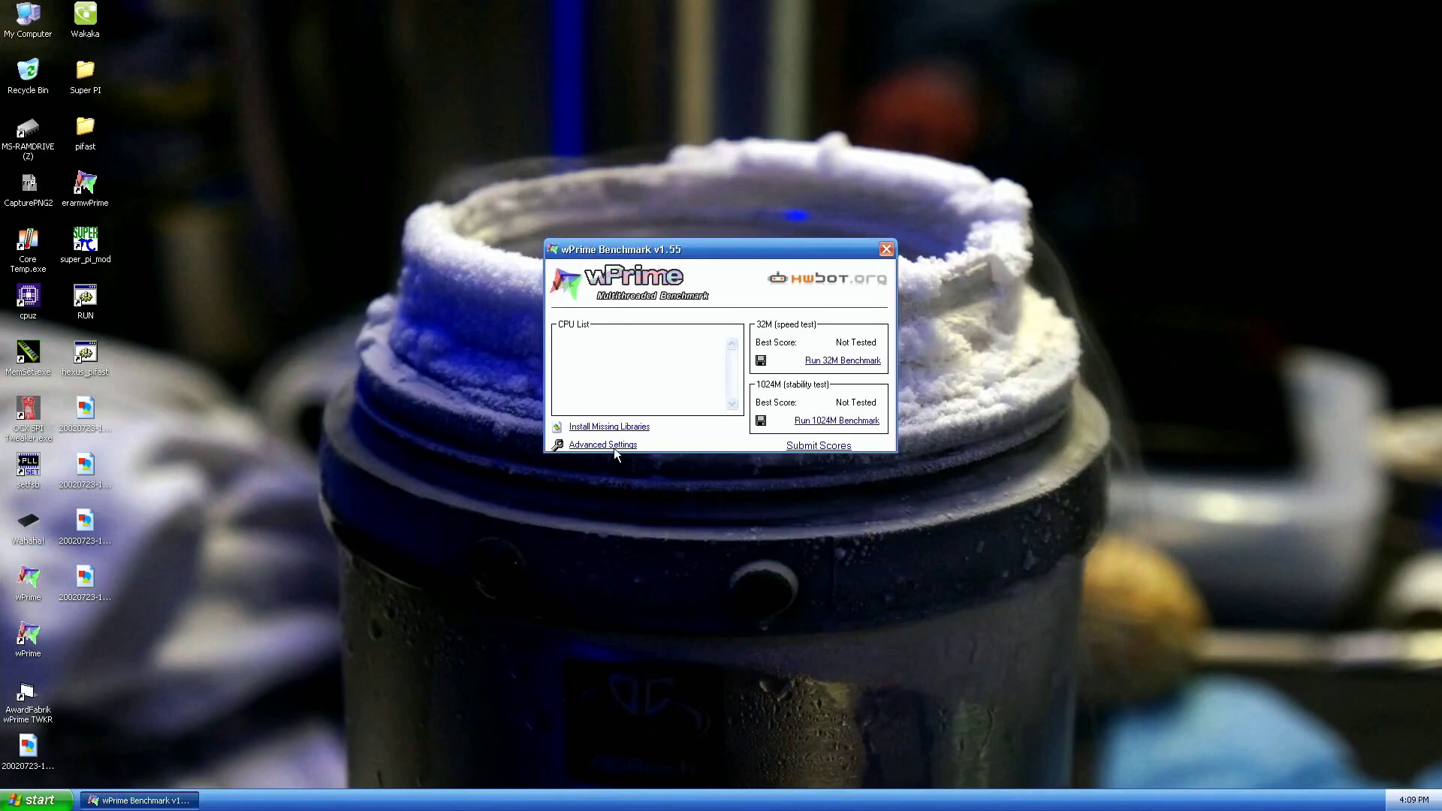
left_click(614, 445)
left_click(683, 439)
left_click_drag(791, 246, 1146, 52)
Step: Open AwardFabrik wPrime TWKR, move it clear of wPrime, select the Wahaha! shortcut, and run the 1024M benchmark
double_click(30, 702)
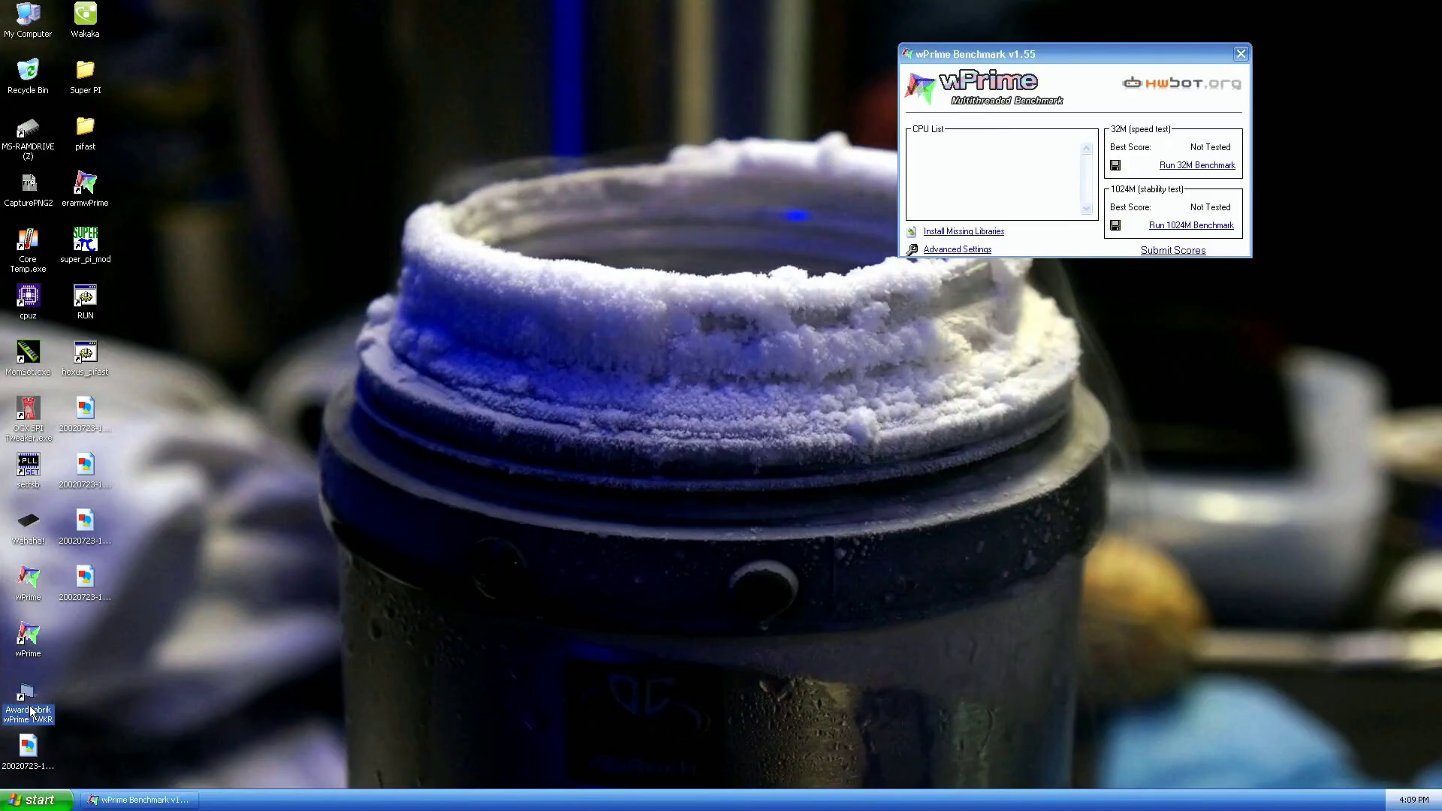
left_click_drag(691, 383, 340, 87)
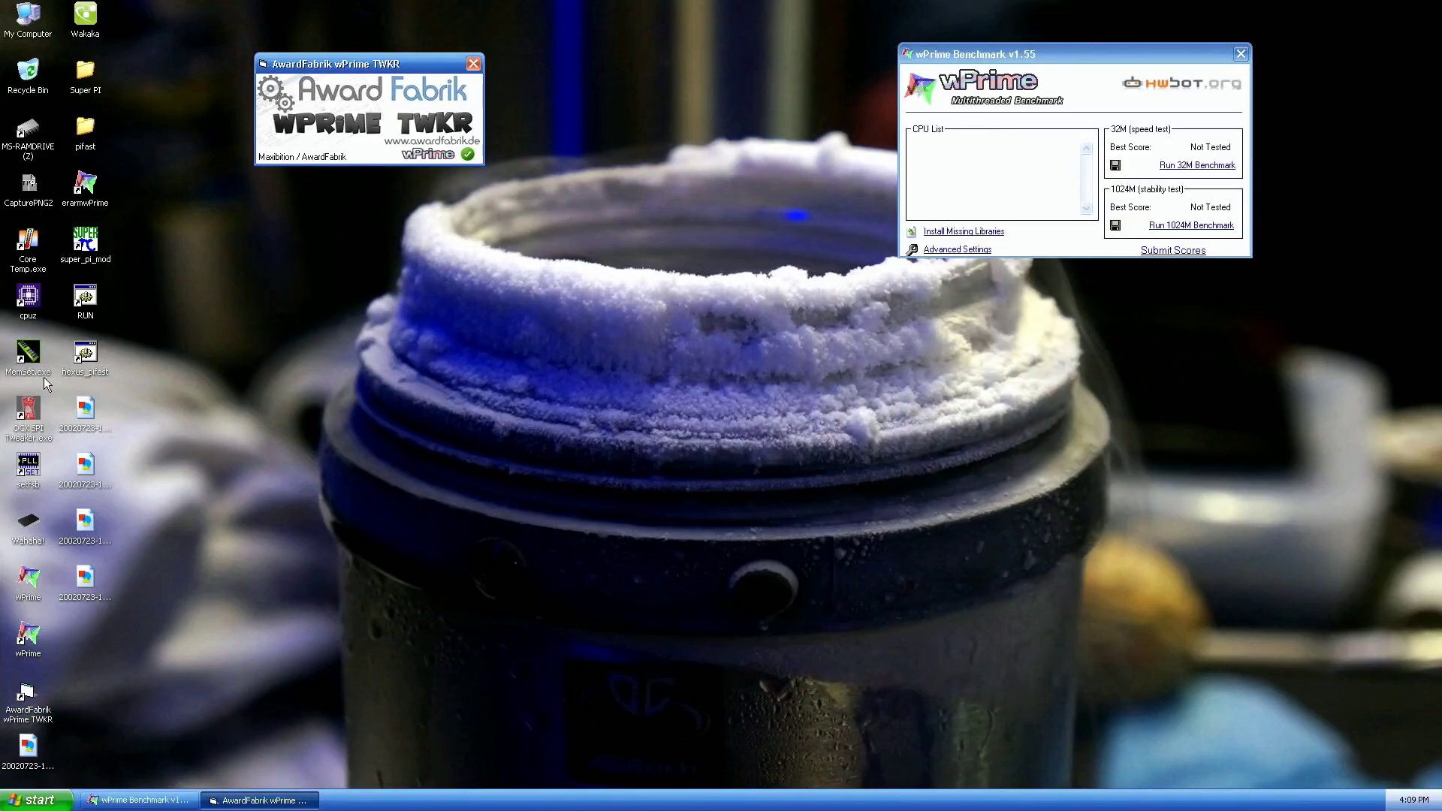
left_click(28, 523)
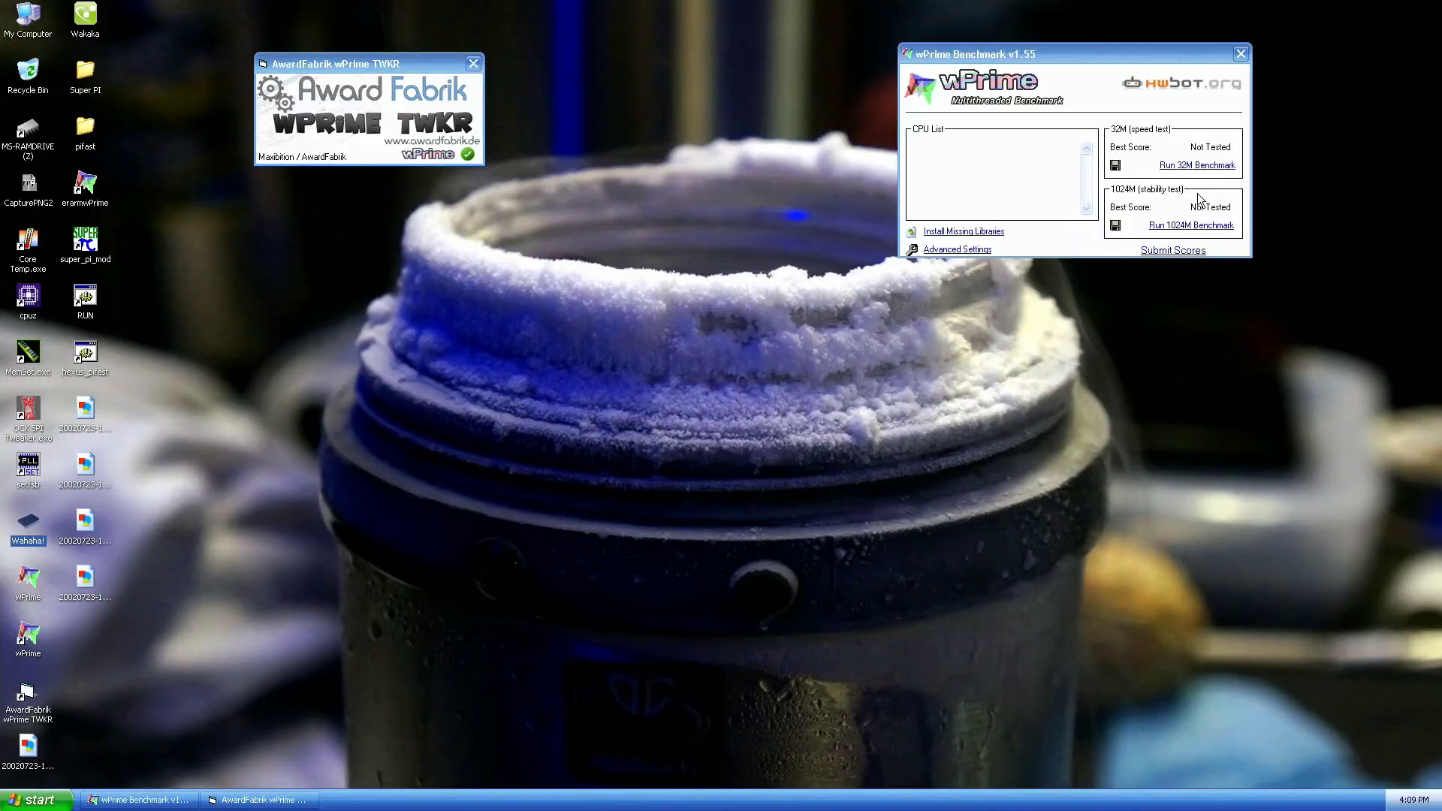
left_click(1172, 229)
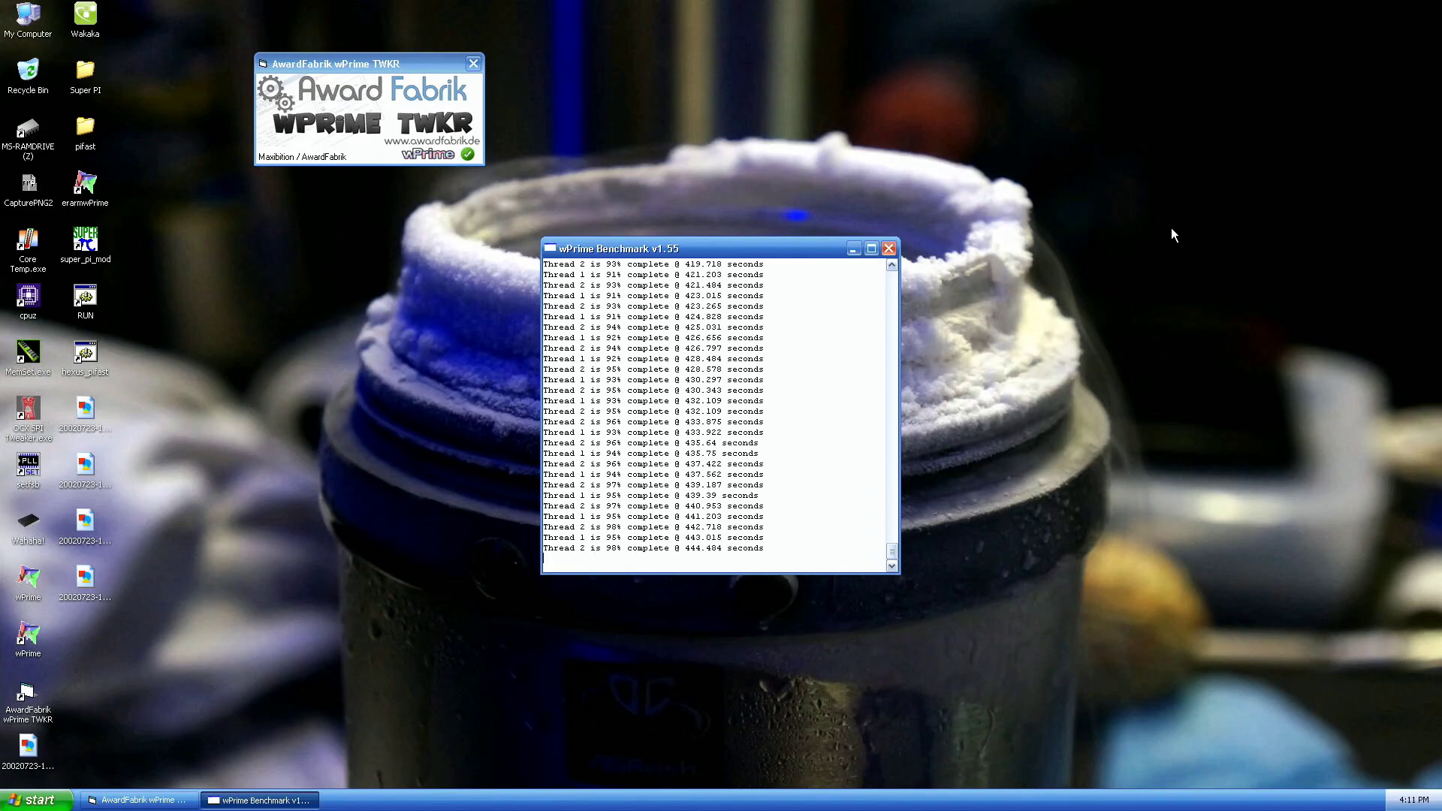
Step: Move the wPrime 1024M window aside and arrange two CPU-Z windows around it, showing the CPU and Memory details
left_click_drag(804, 258, 1144, 62)
left_click(31, 304)
double_click(31, 304)
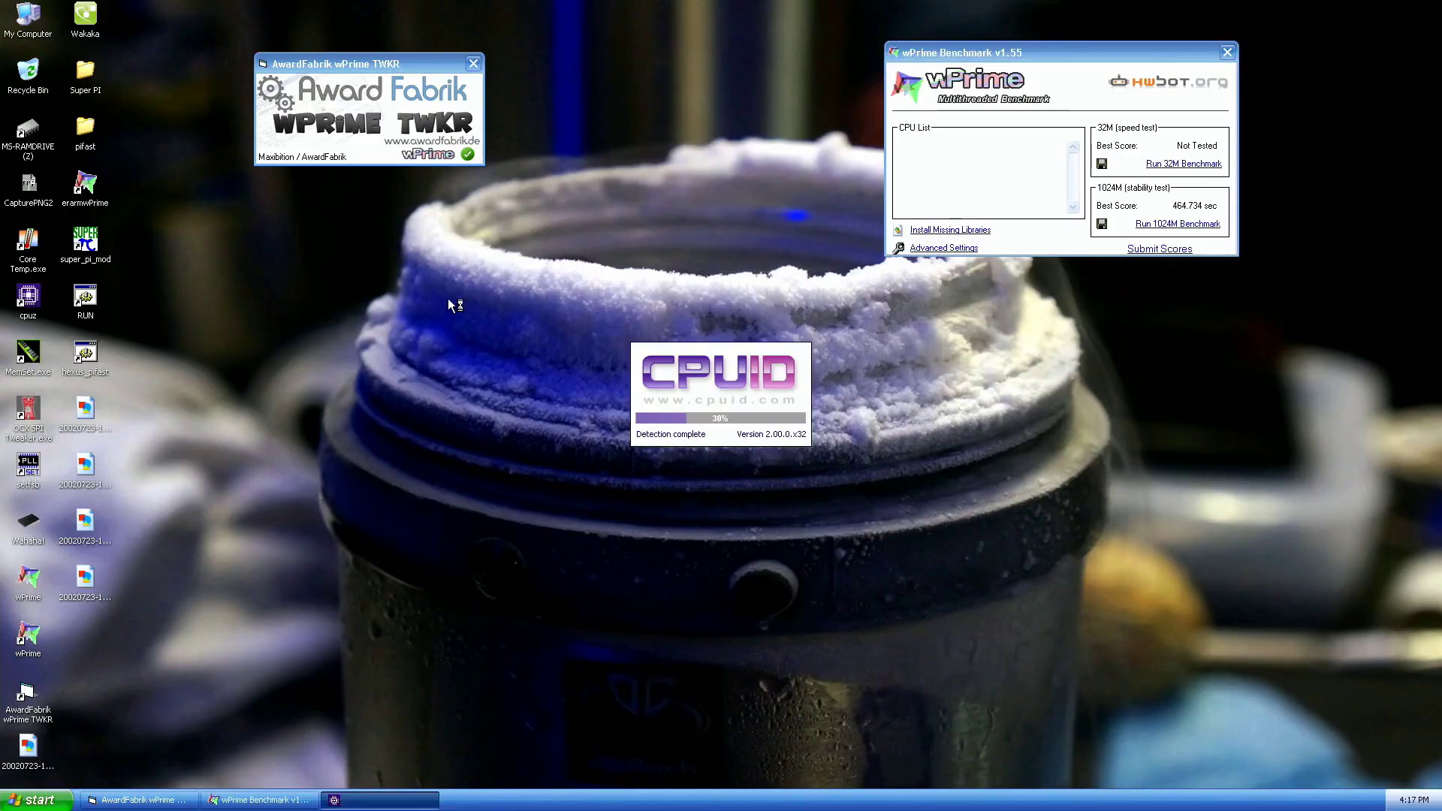
left_click_drag(686, 255, 324, 30)
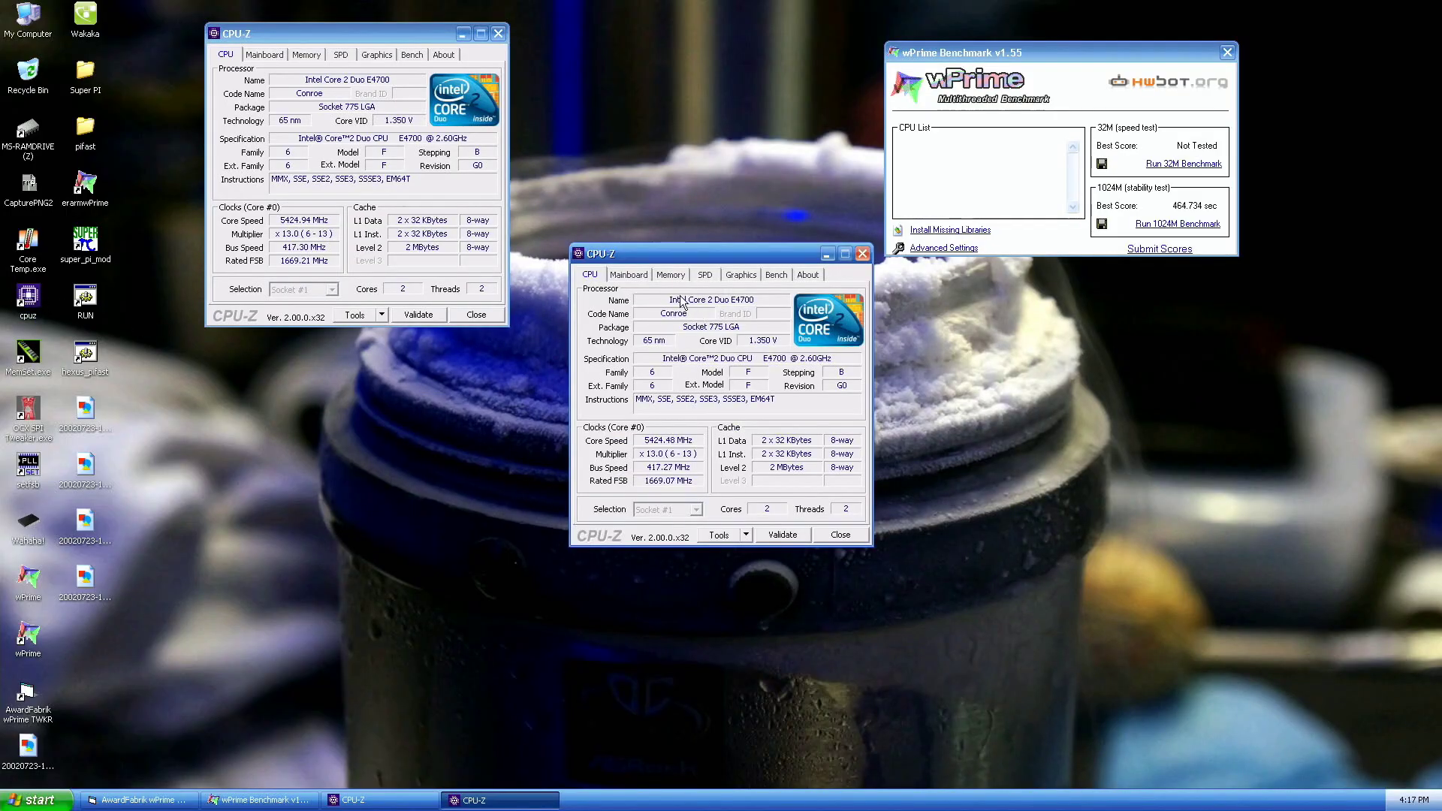
left_click(668, 270)
left_click_drag(601, 257, 939, 336)
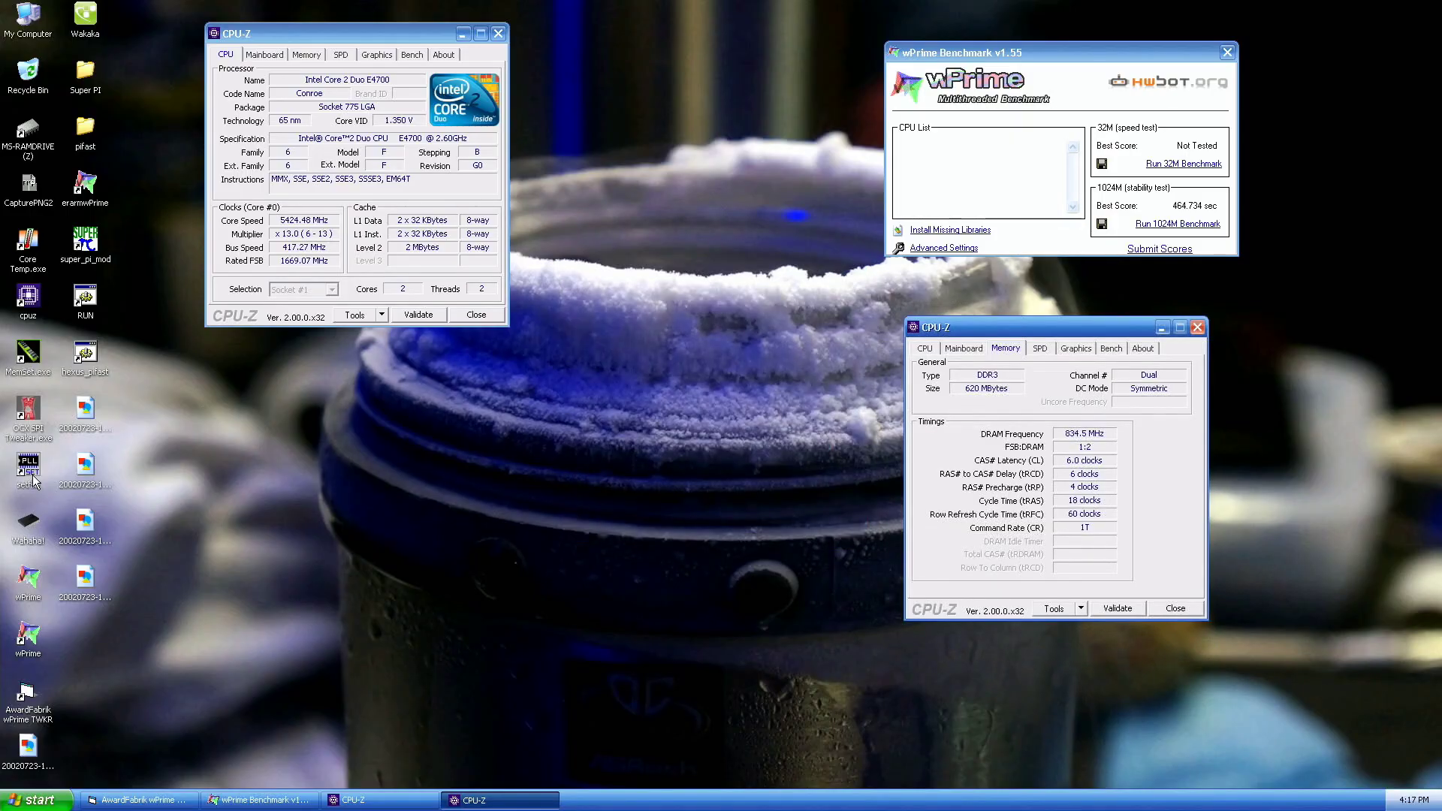
Step: Add a third CPU-Z window showing the Mainboard details and capture the result screen with CapturePNG2
left_click(28, 196)
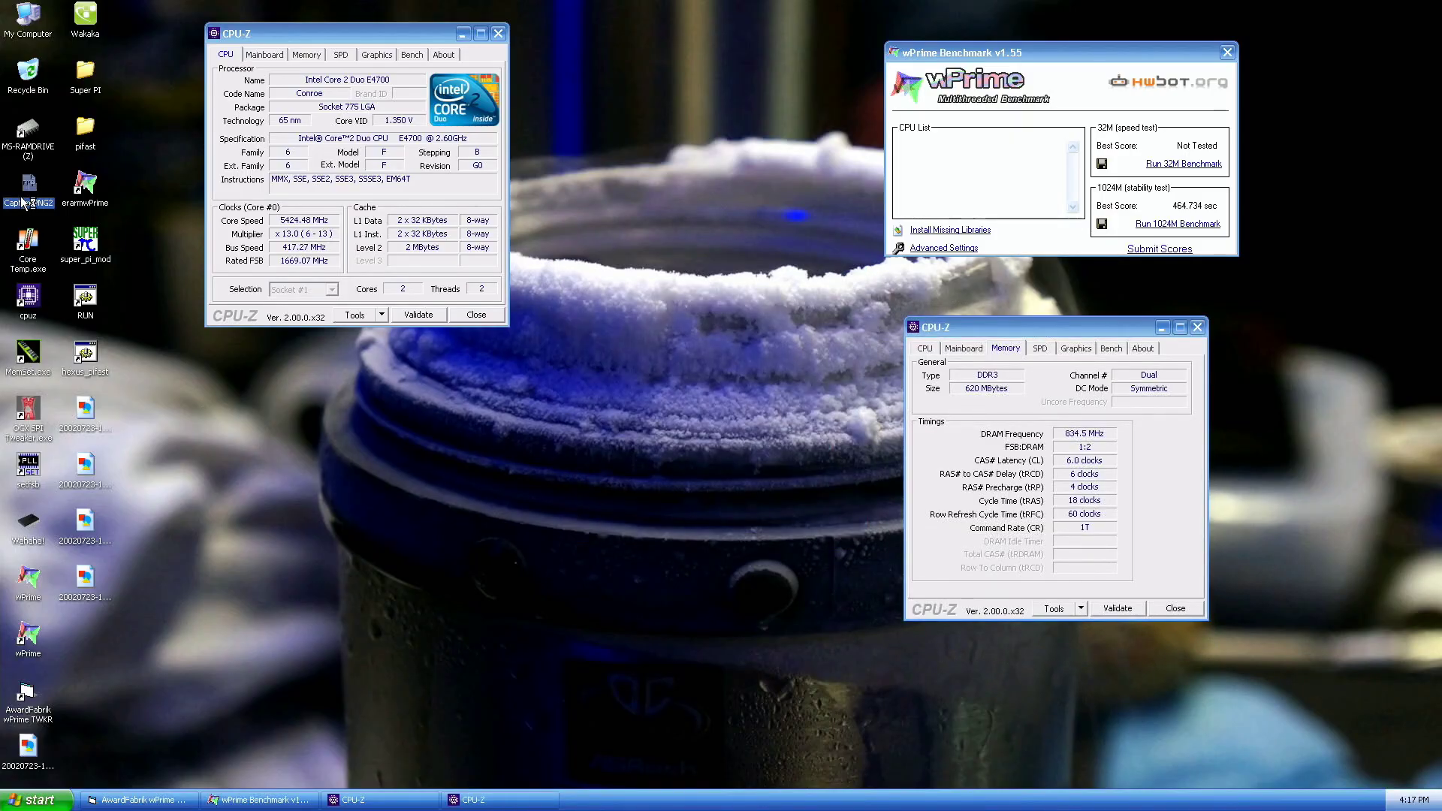
double_click(30, 304)
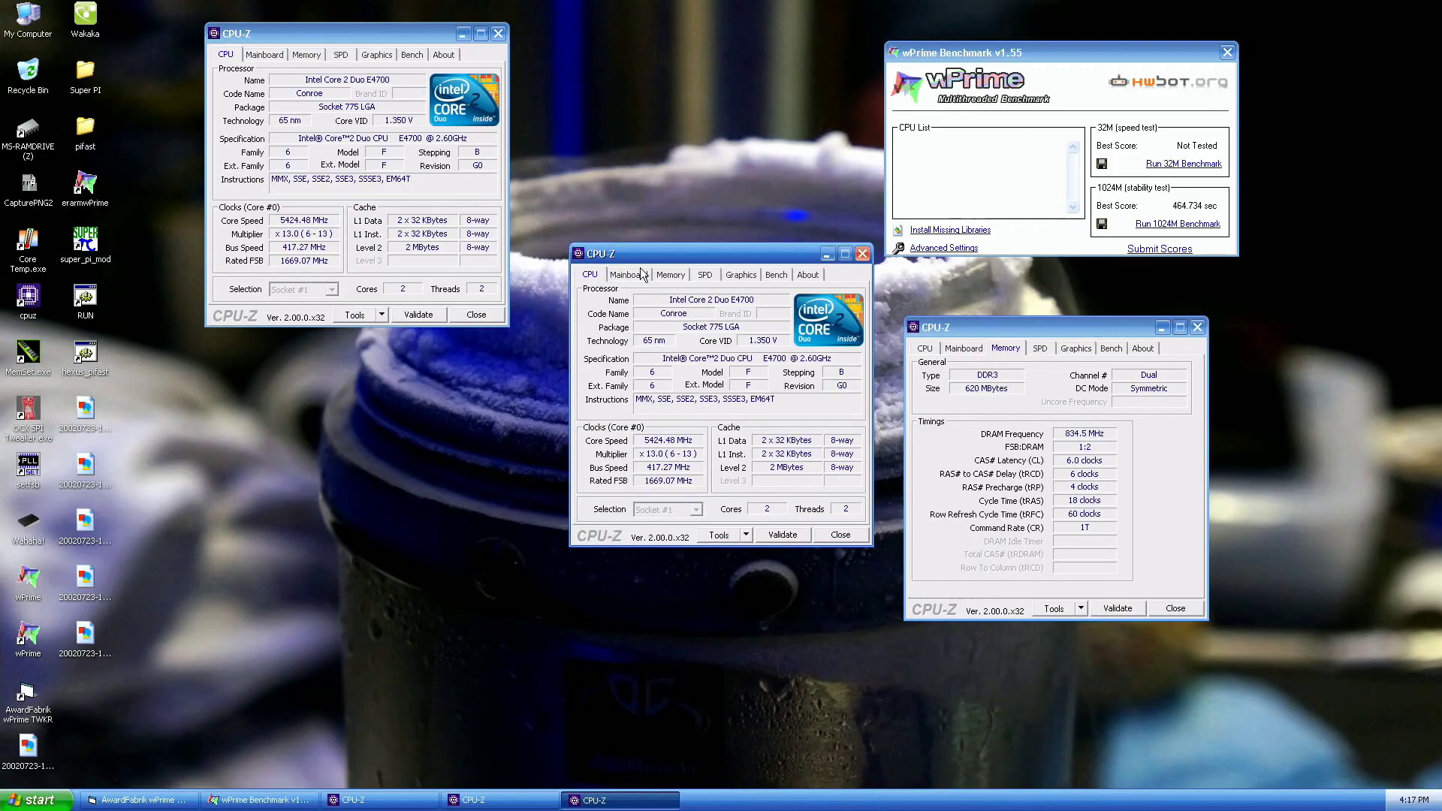
left_click(627, 271)
left_click_drag(650, 255, 376, 391)
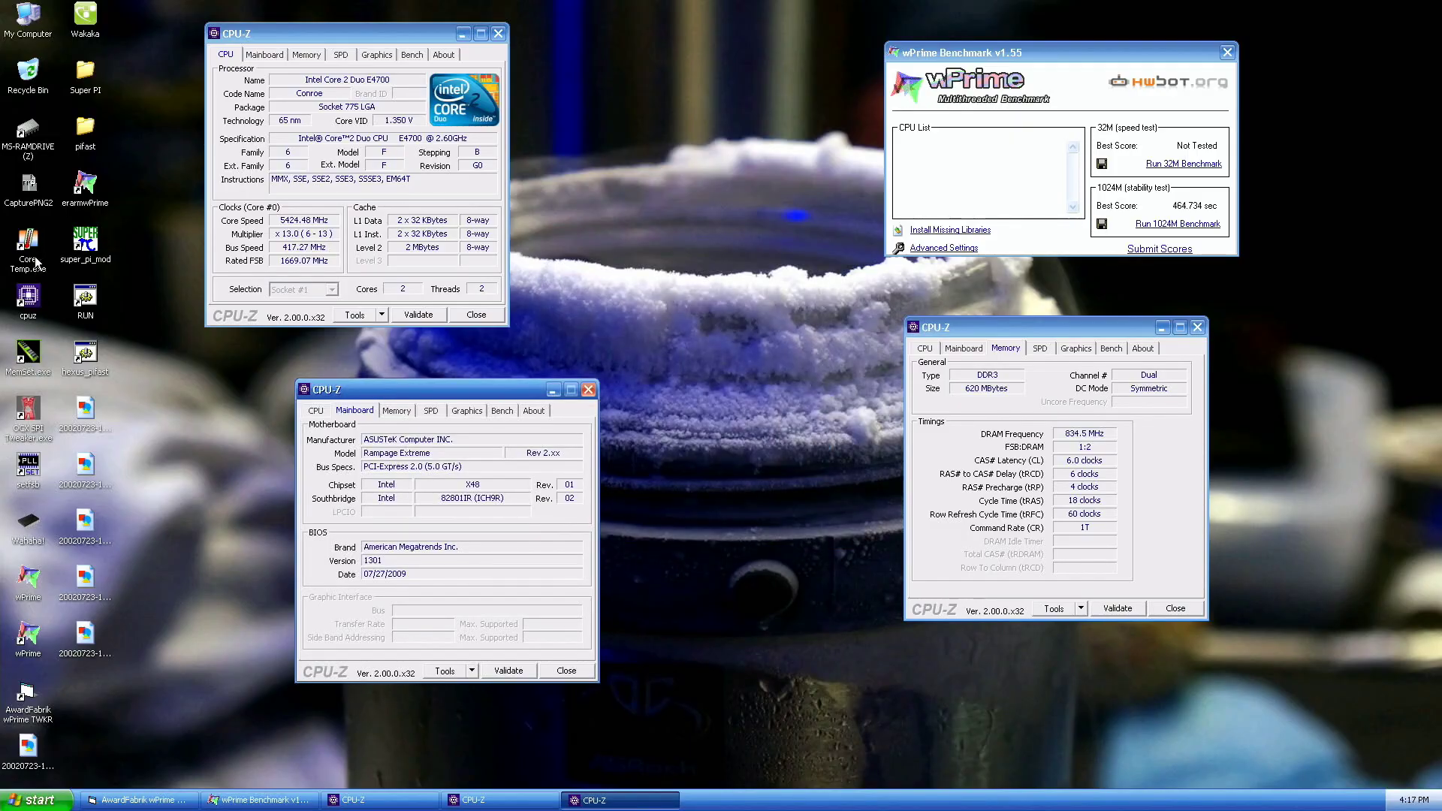
left_click(31, 197)
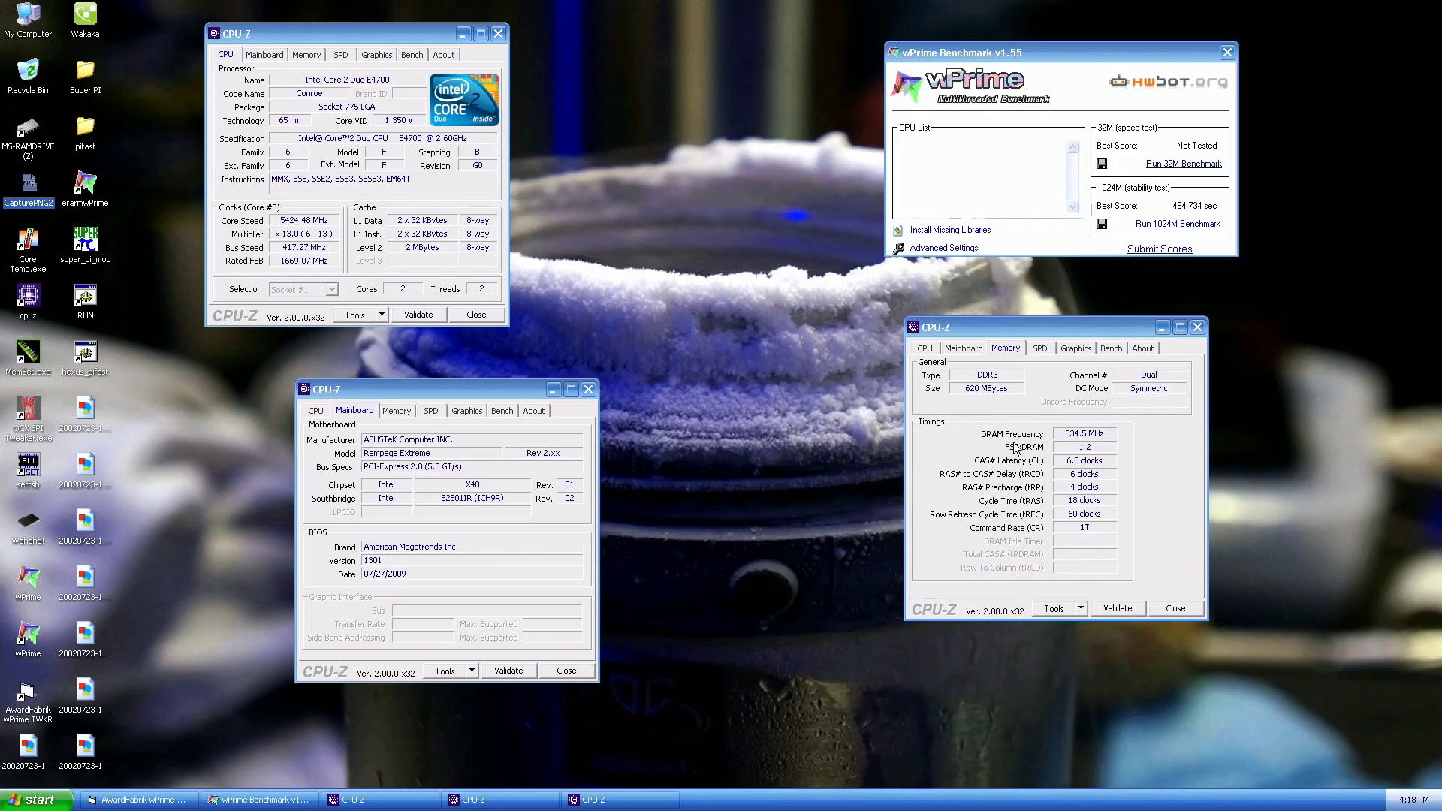
Step: Close the Memory and Mainboard CPU-Z windows, wPrime and AwardFabrik wPrime TWKR, keeping the CPU-Z processor window open
left_click(1197, 326)
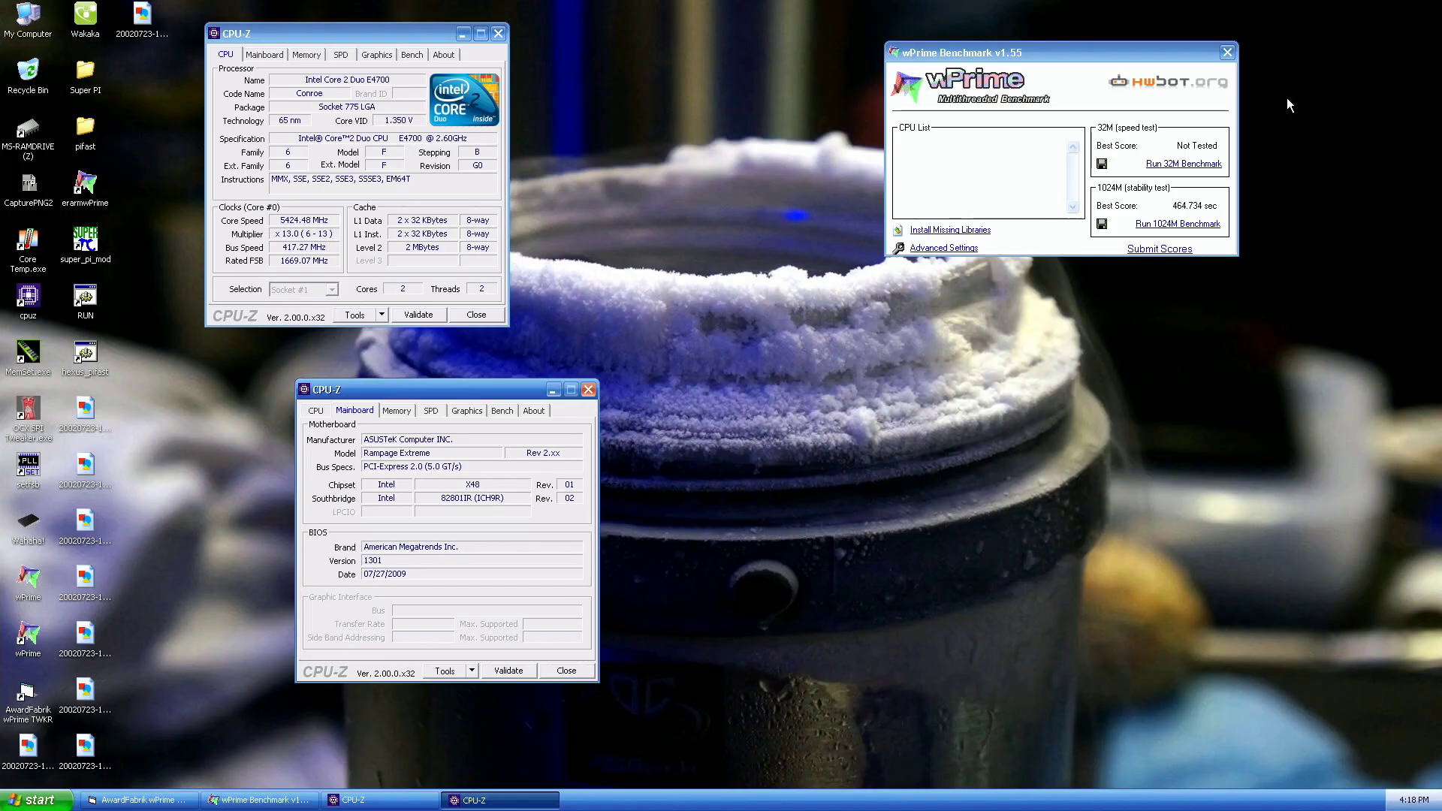
left_click(588, 389)
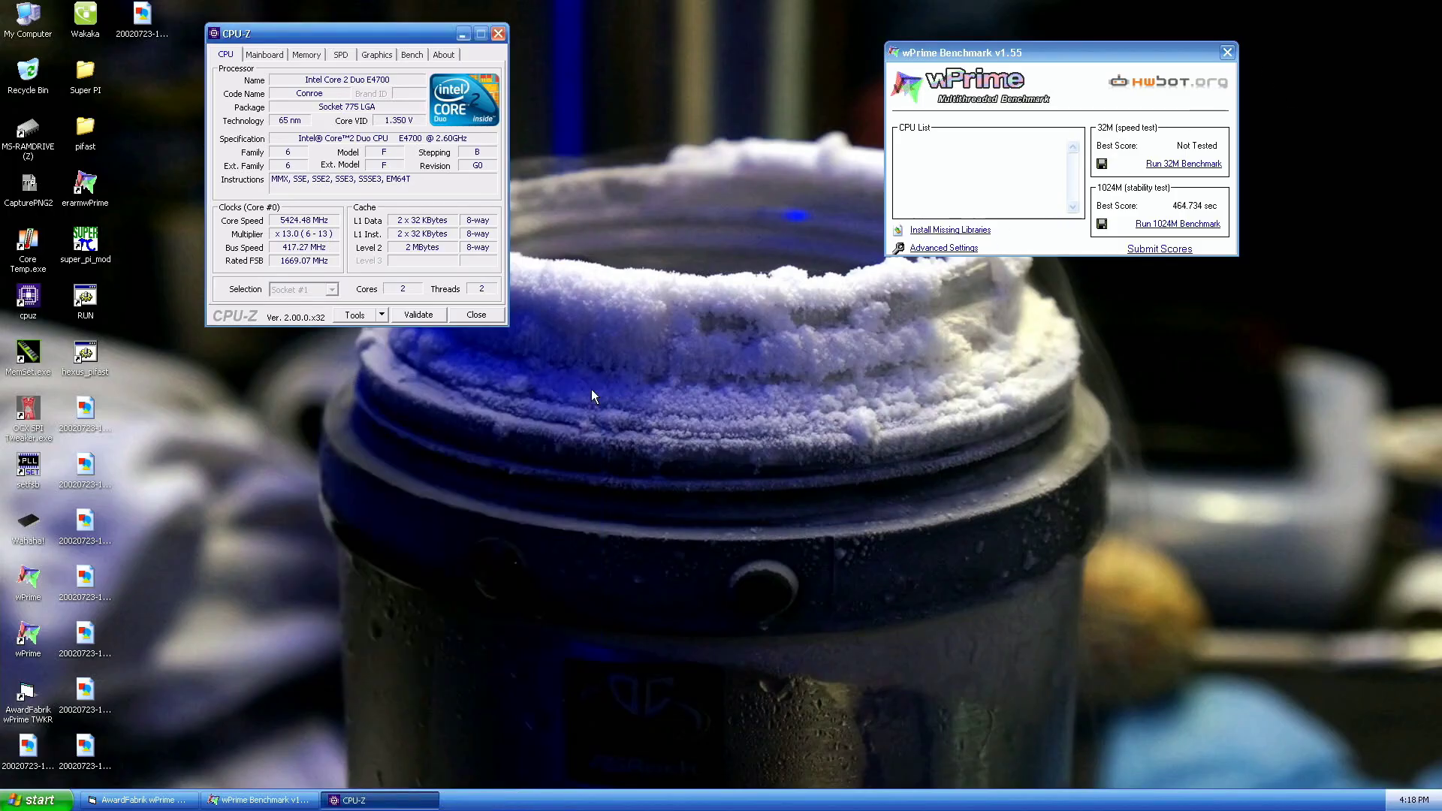
left_click(1227, 52)
left_click_drag(361, 33, 502, 98)
left_click(473, 63)
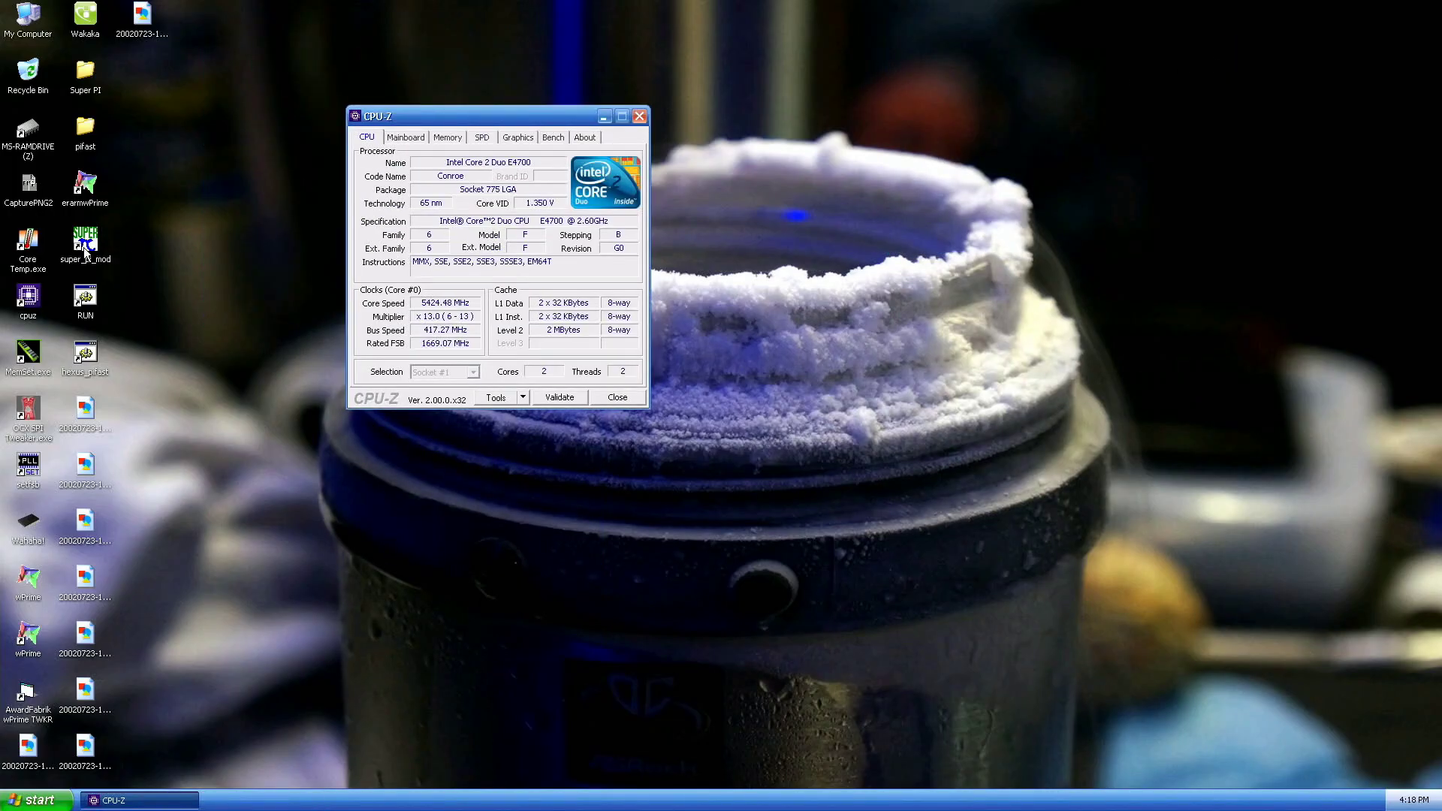
Step: Launch SetFSB, read the current FSB and select 420.0 MHz, with the SetFSB and CPU-Z windows side by side
left_click(24, 471)
double_click(24, 472)
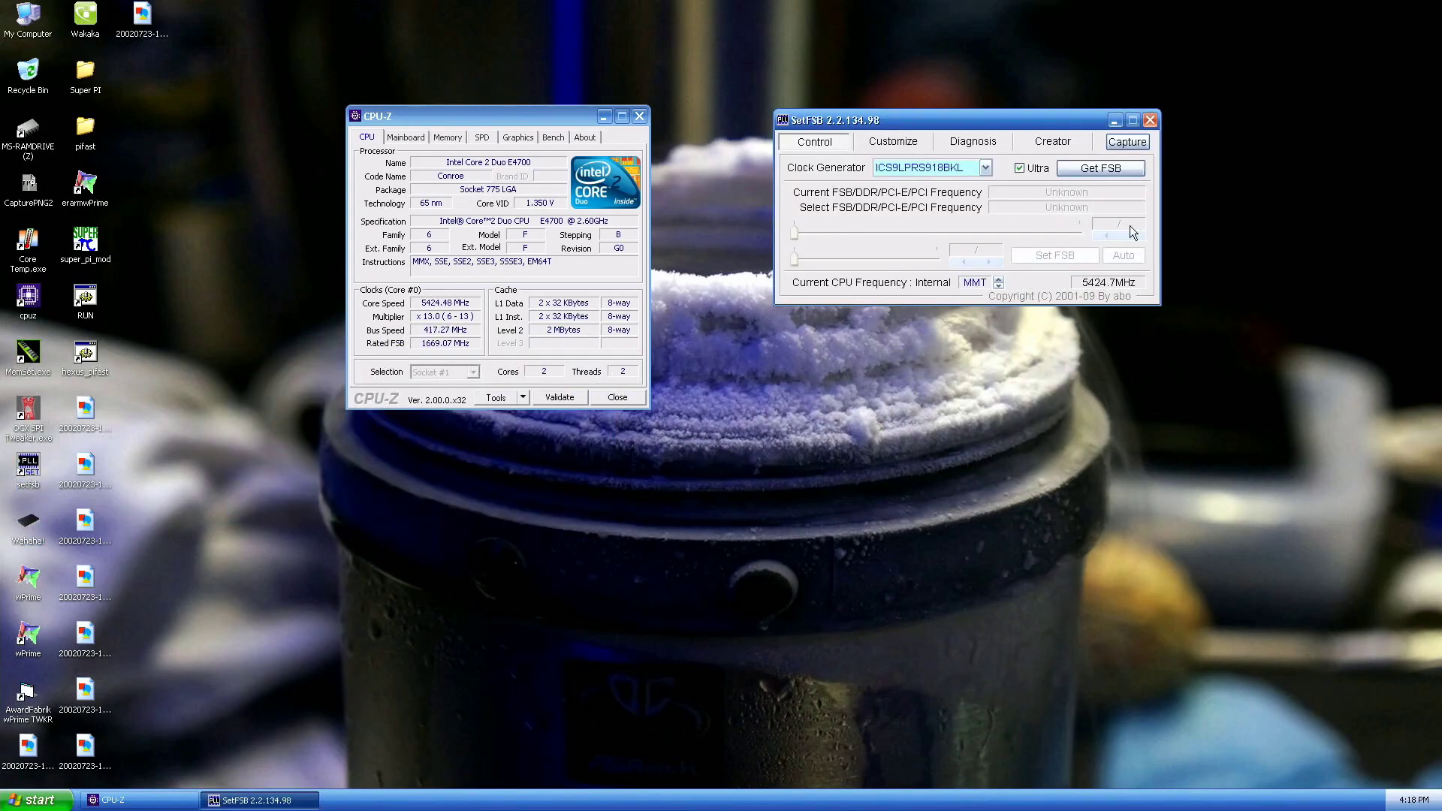
left_click(1130, 171)
double_click(1132, 237)
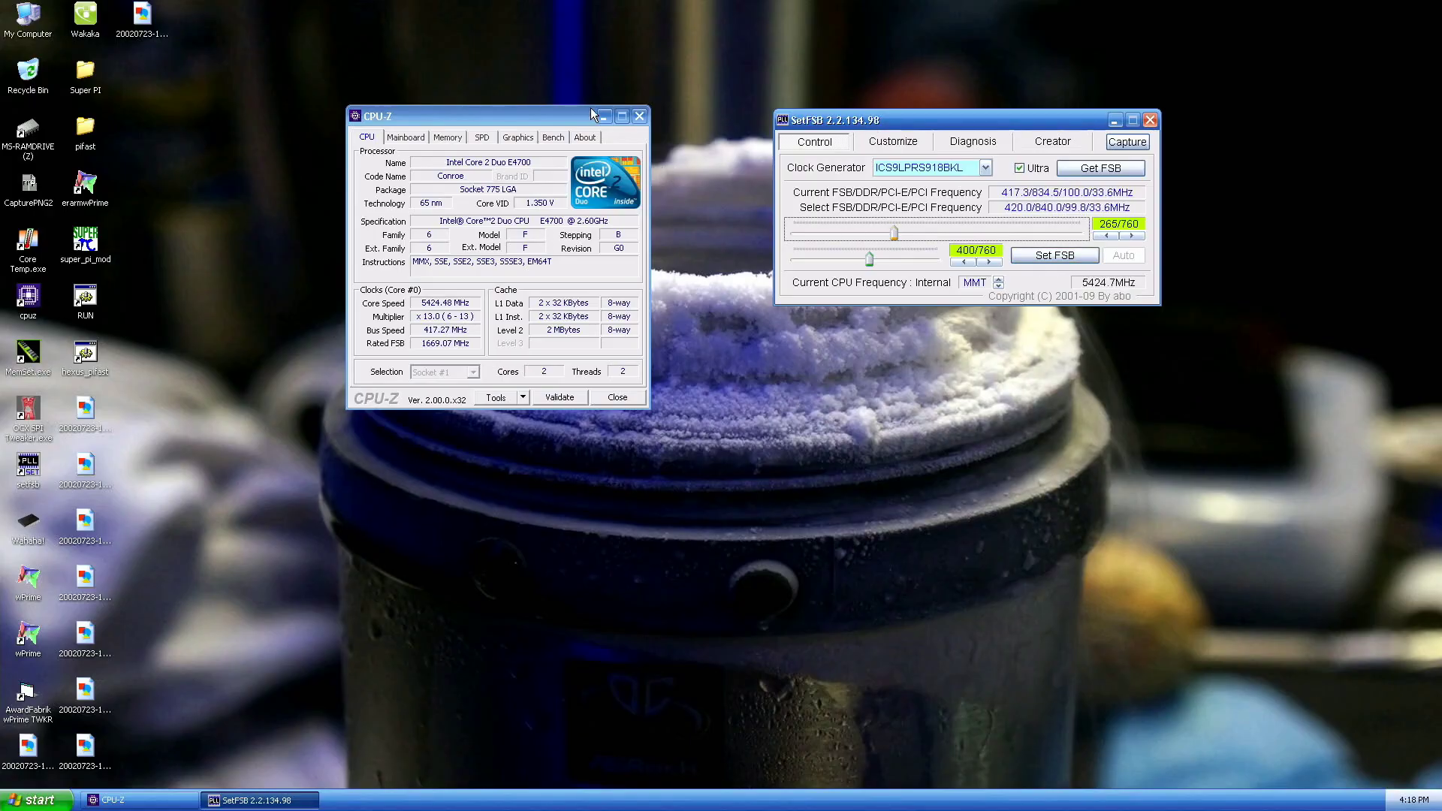
left_click_drag(570, 114, 669, 118)
left_click_drag(912, 127, 444, 92)
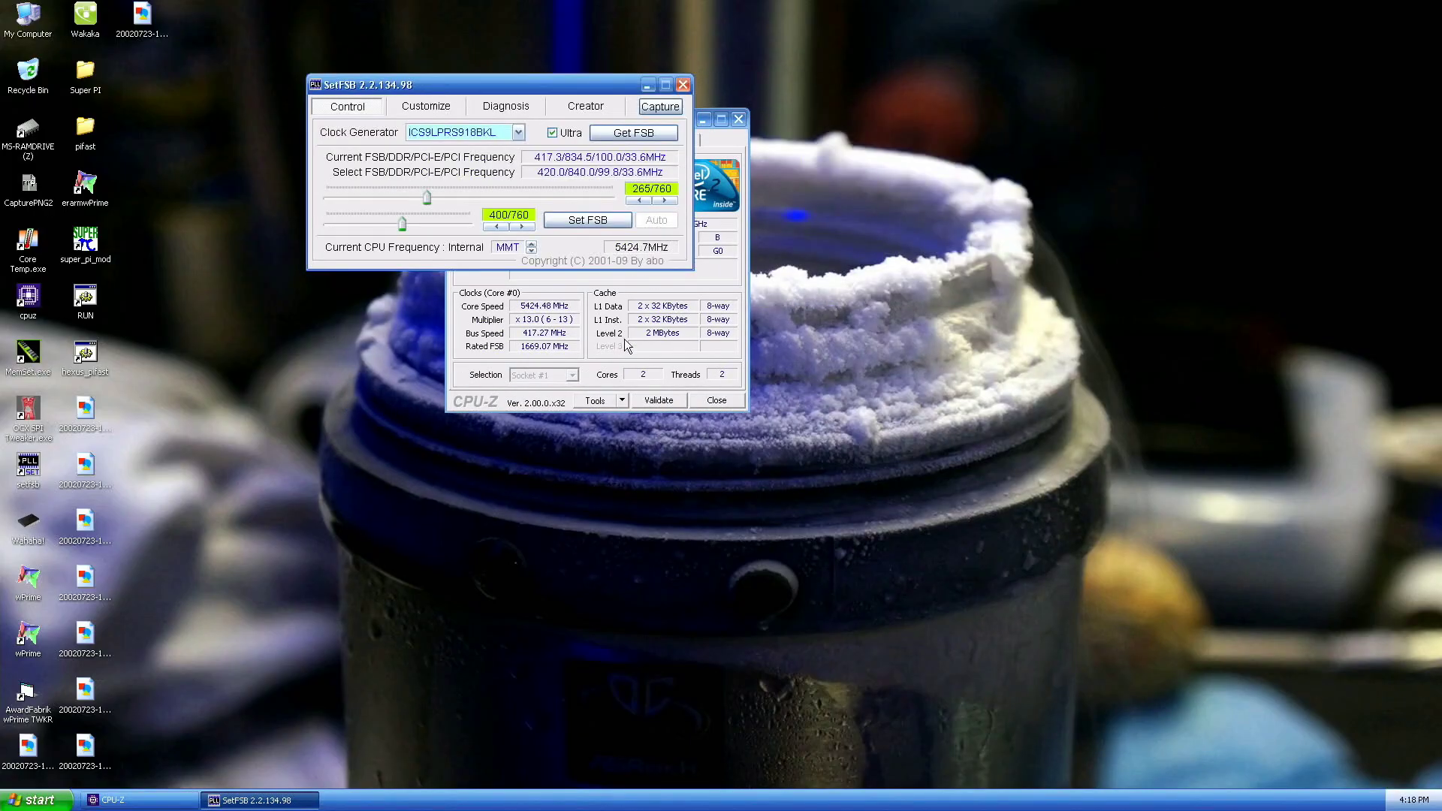
left_click(600, 225)
left_click_drag(586, 119, 956, 92)
Step: Open Windows Task Manager and end the explorer.exe process
right_click(823, 782)
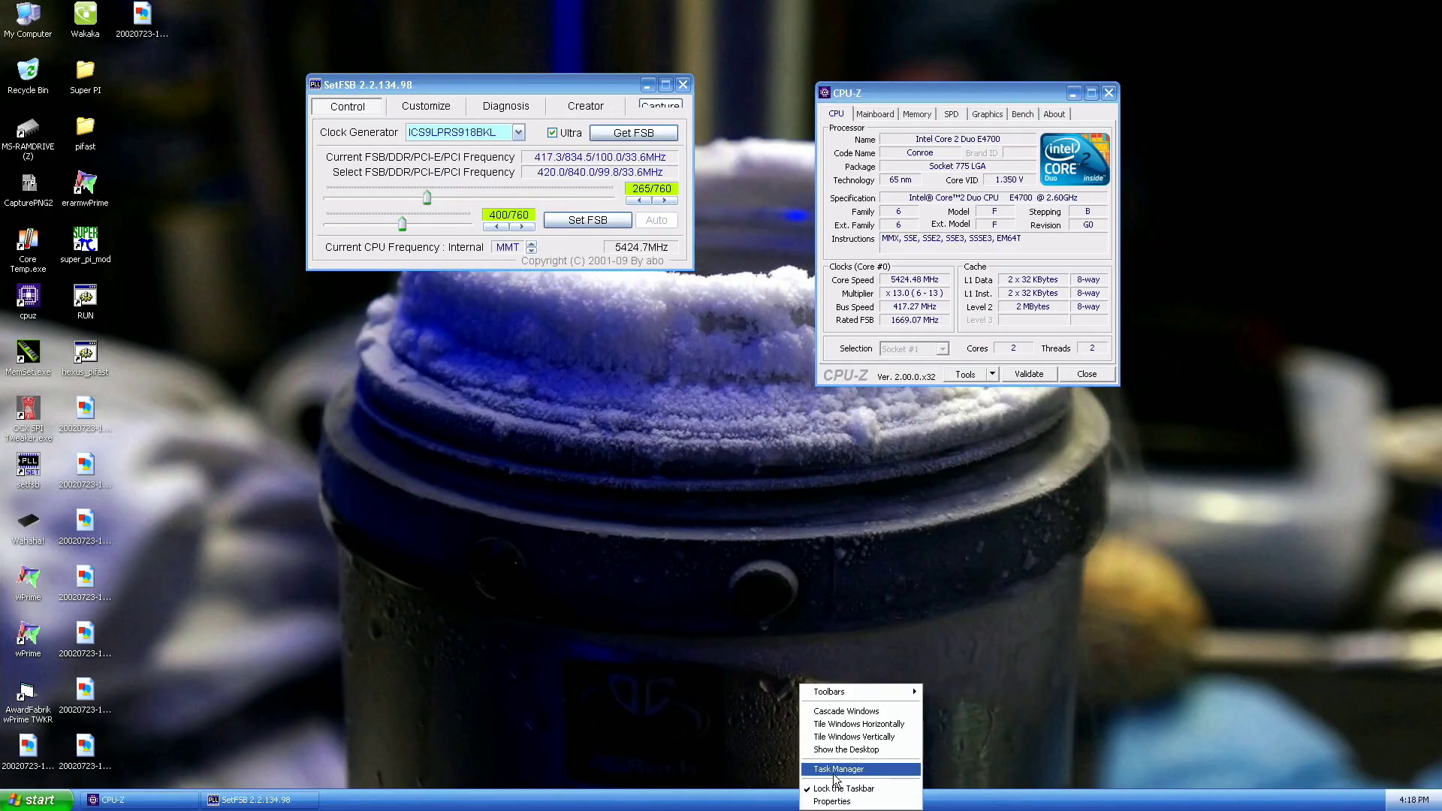
left_click(833, 762)
left_click(56, 130)
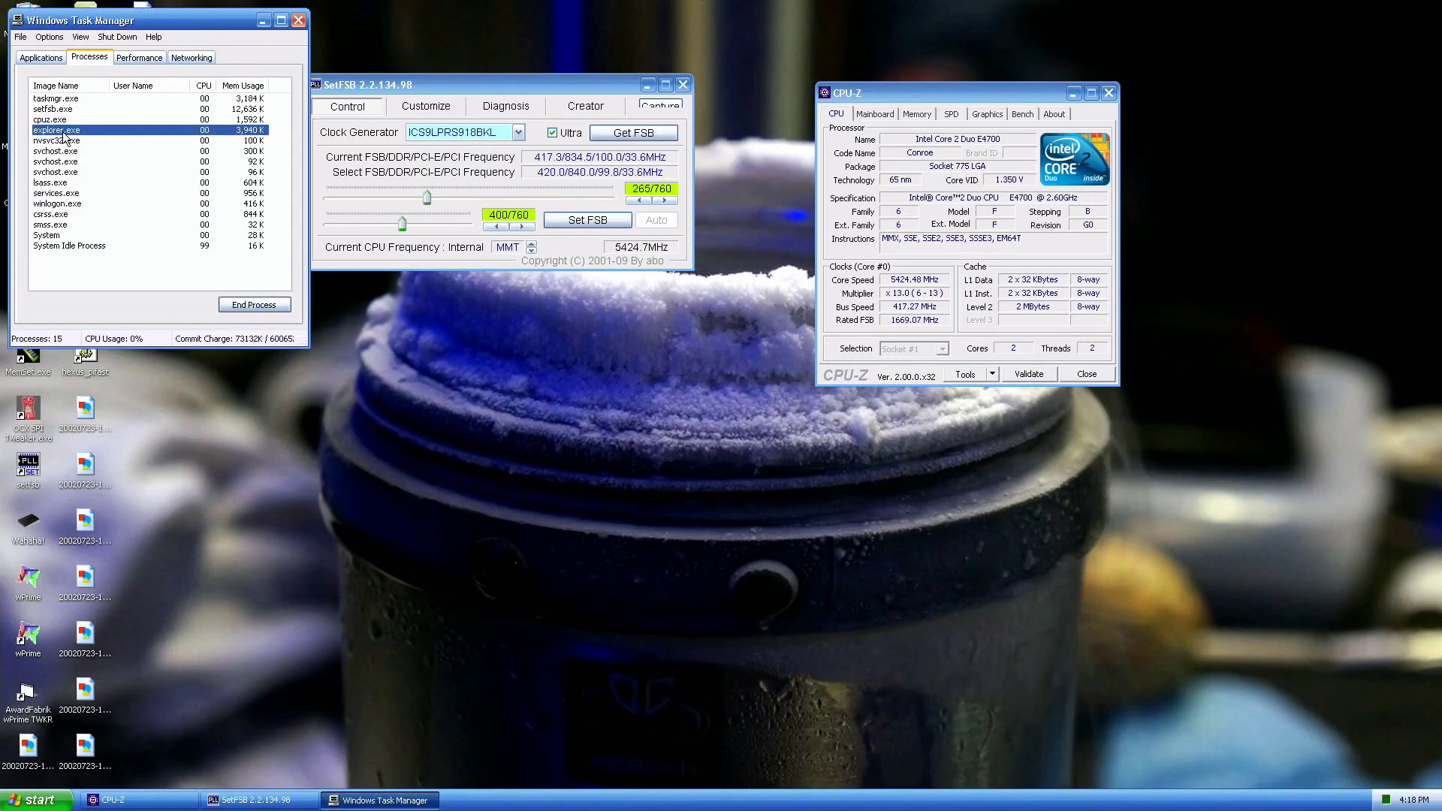
key("Delete")
Step: Set cpuz.exe to Realtime priority, limit its processor affinity to CPU 0, and close Task Manager
right_click(54, 120)
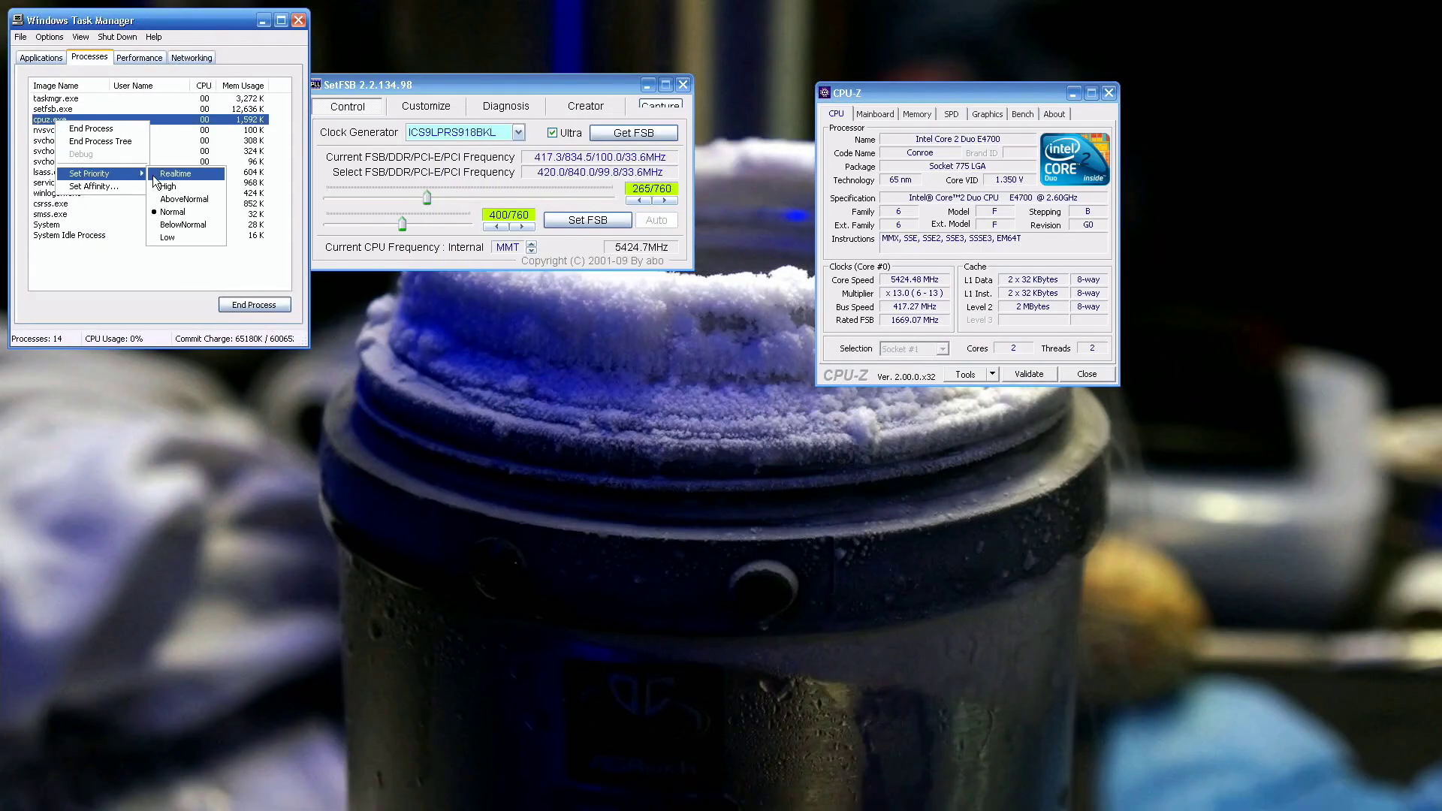
right_click(107, 120)
left_click(113, 184)
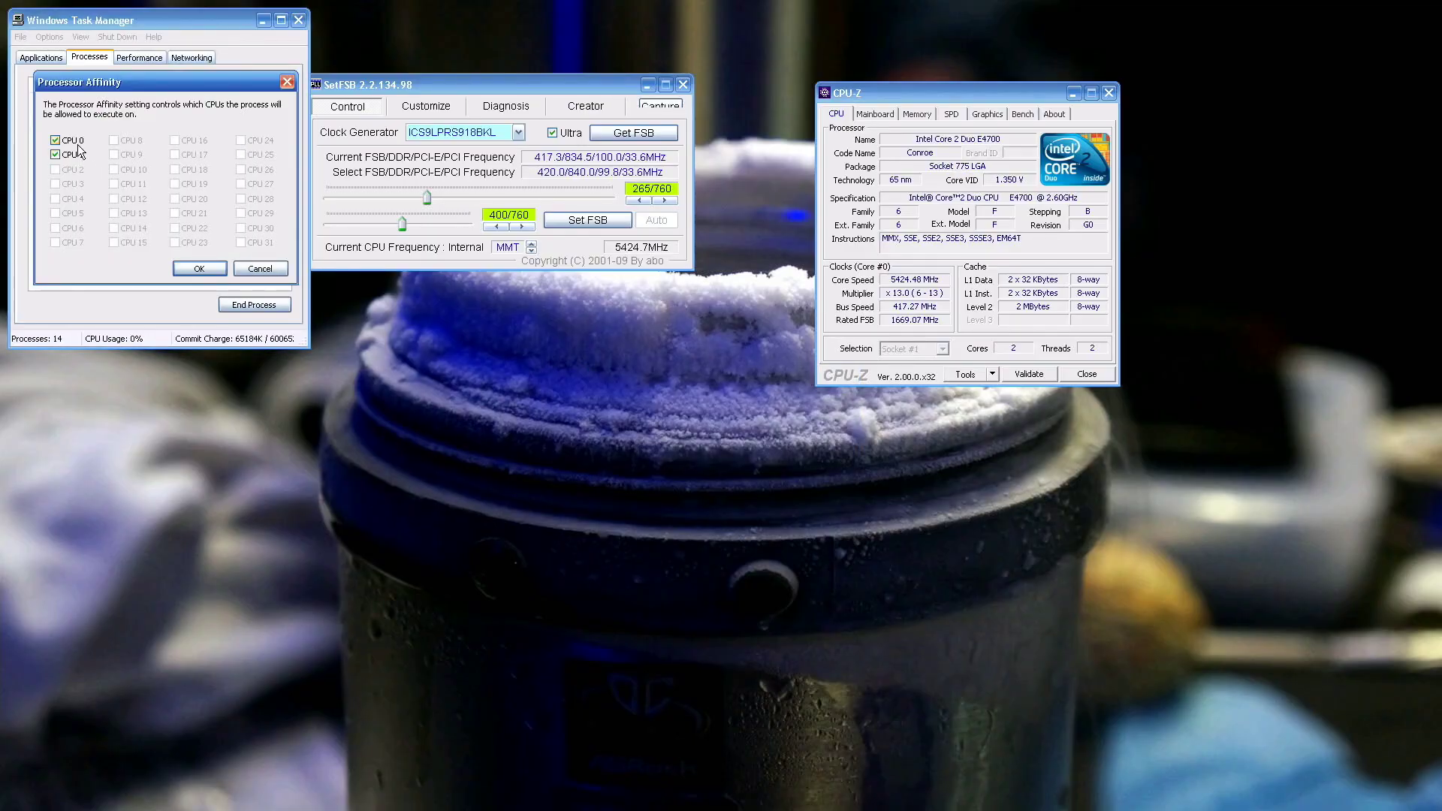
left_click(75, 150)
key("Return")
left_click(298, 19)
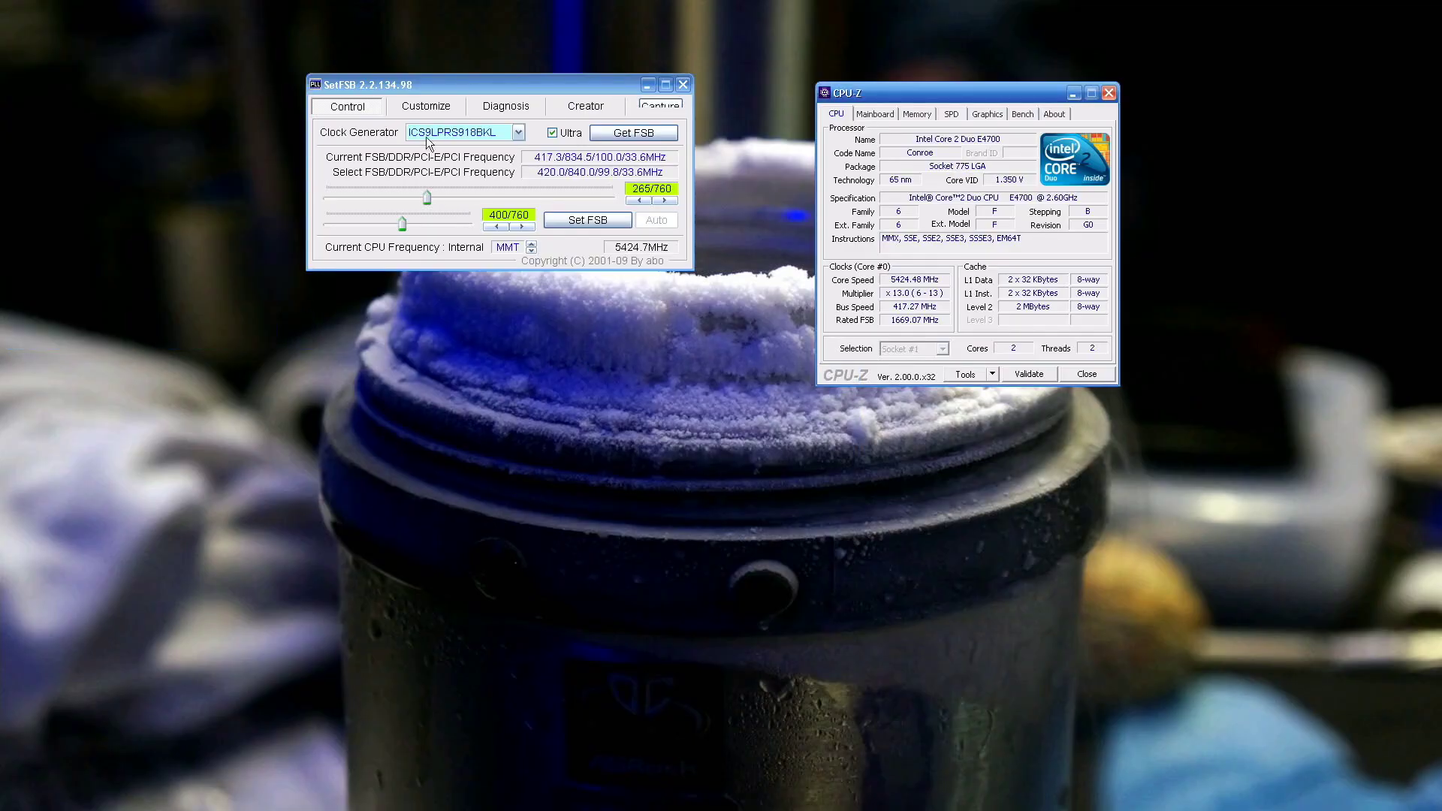
Step: Apply the 420.0 MHz FSB in SetFSB, and raise it further to 424.0 MHz
left_click(588, 220)
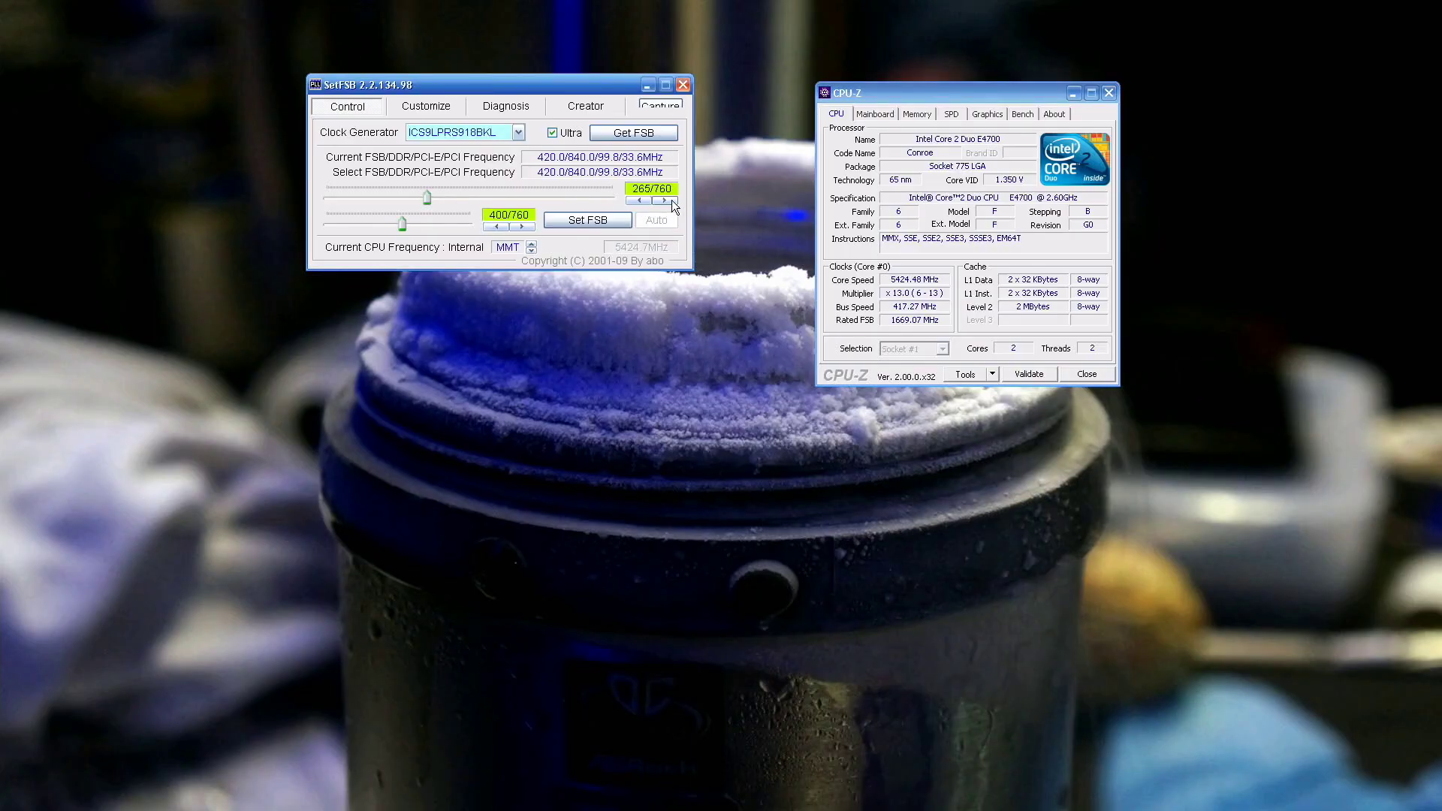
left_click(664, 201)
left_click(664, 200)
left_click(663, 200)
left_click(671, 200)
left_click(671, 199)
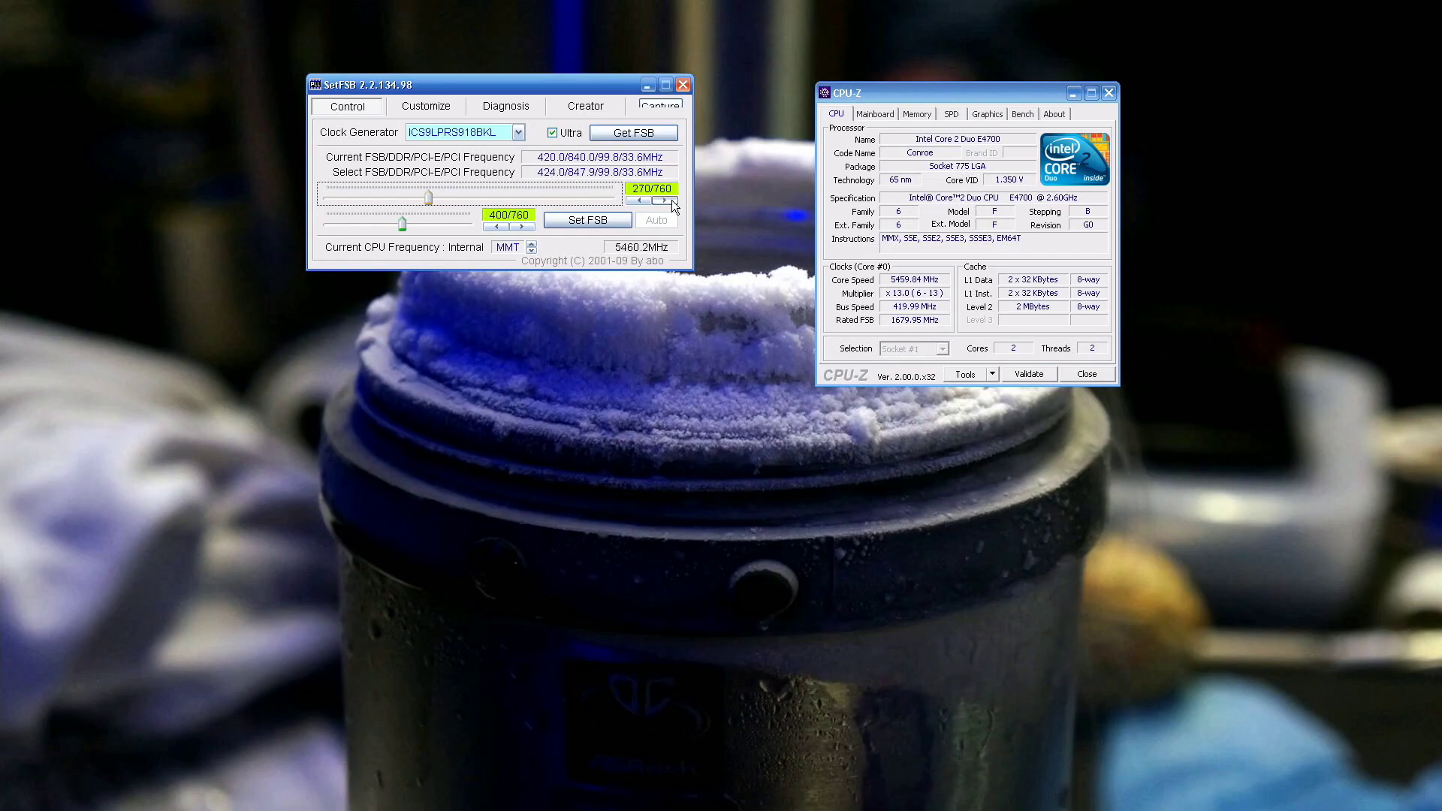
left_click(610, 223)
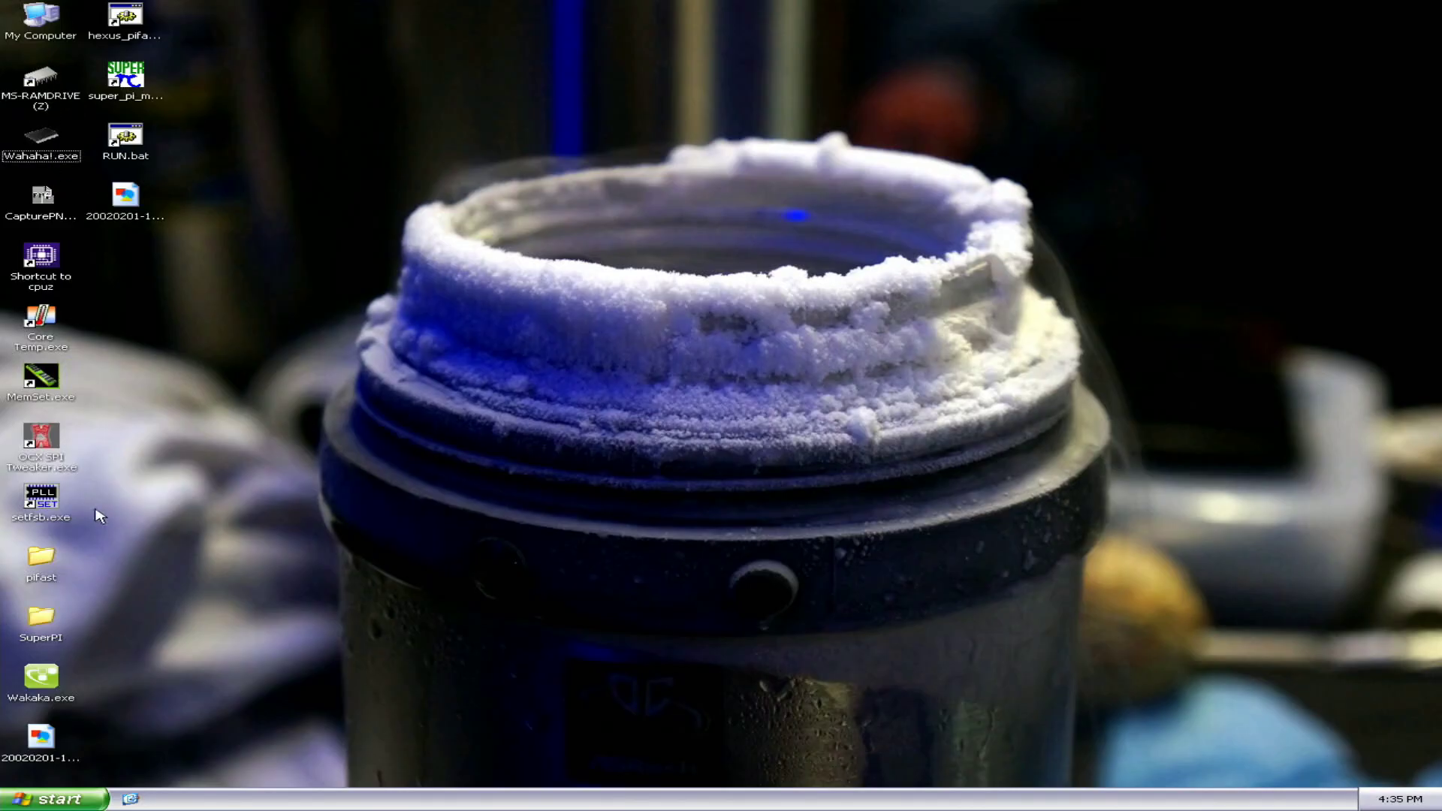
Step: Open MemSet and set Refresh Period to 16383T, All Precharge to Refresh delay to 2, and Read to Precharge to 1
double_click(43, 400)
left_click(795, 481)
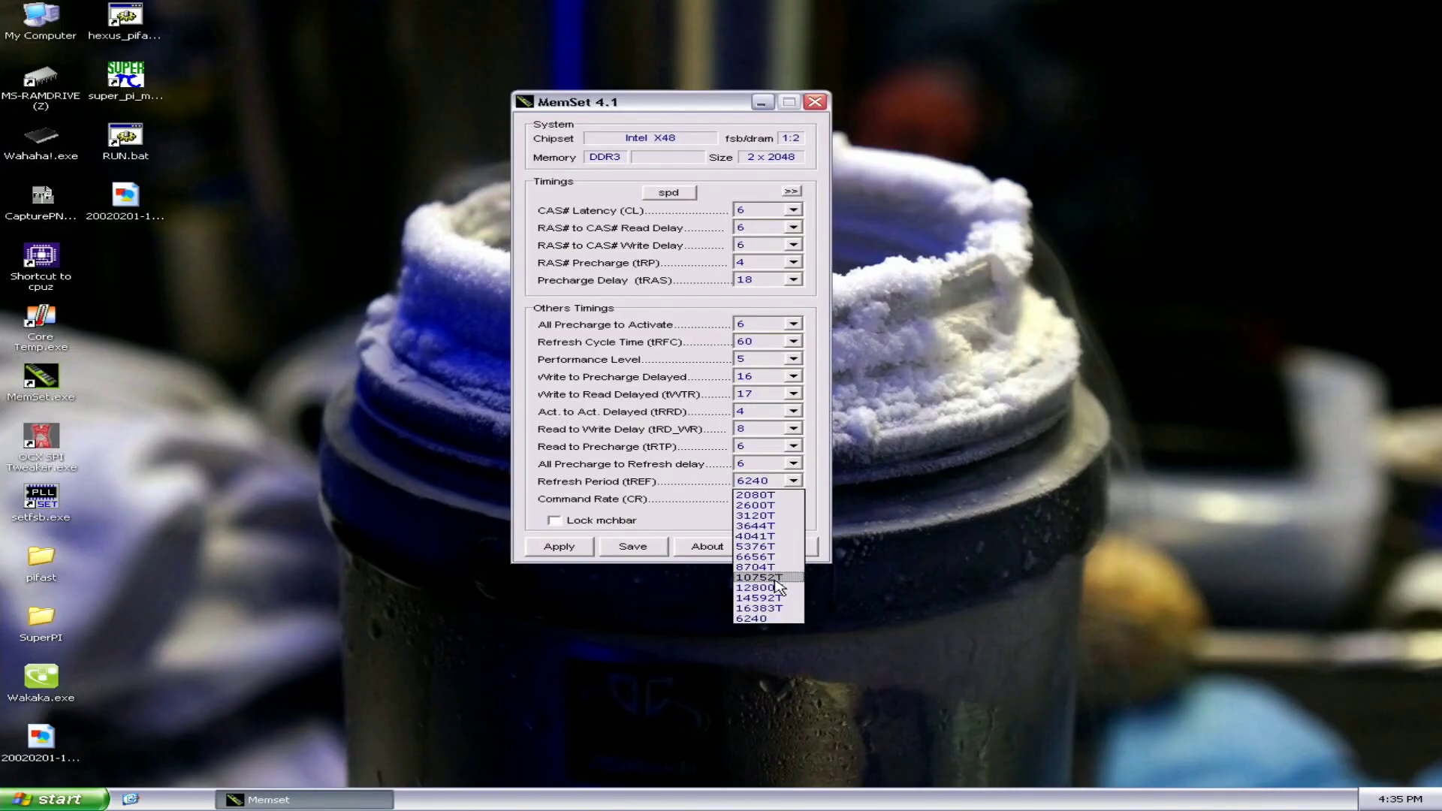
left_click(759, 607)
left_click(766, 463)
left_click(754, 486)
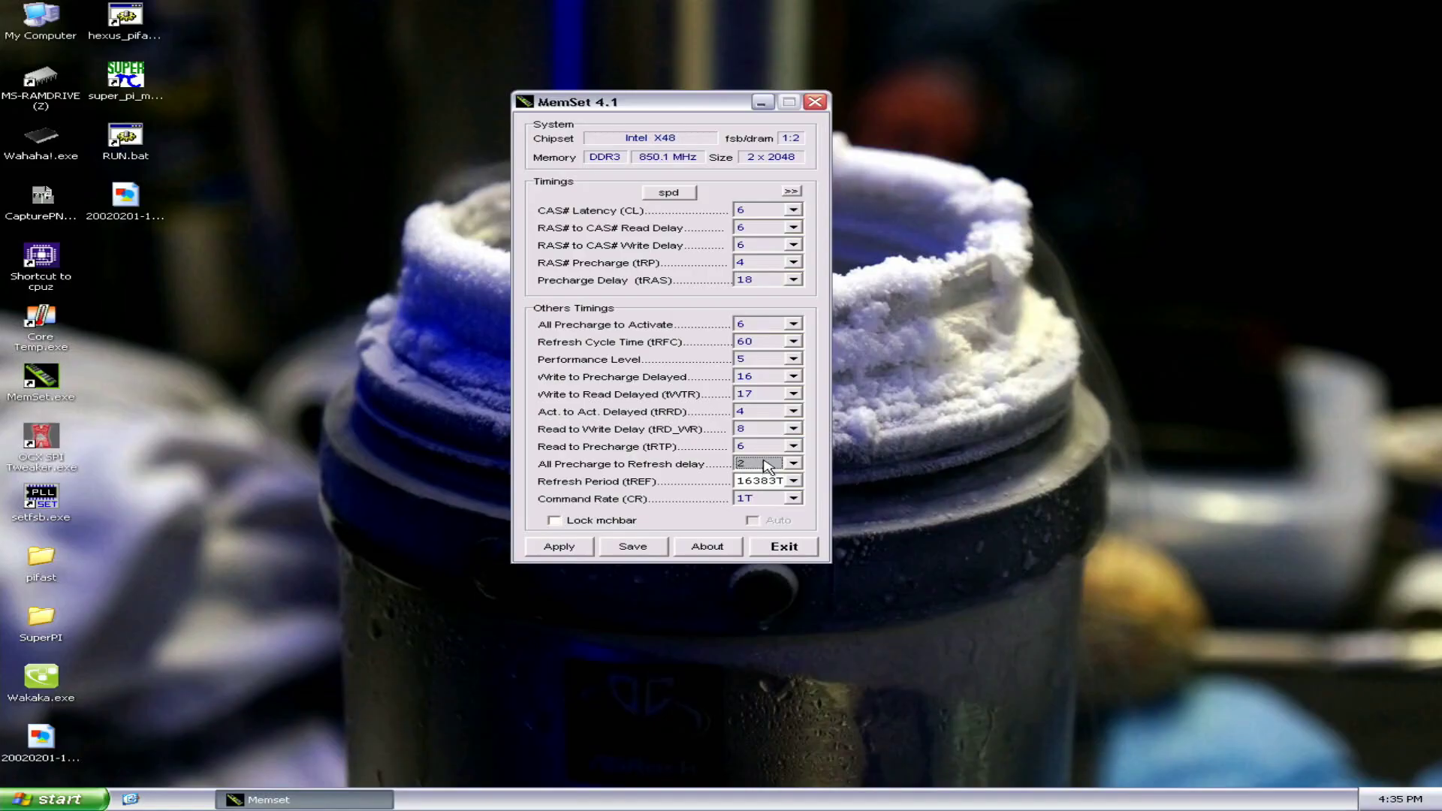
left_click(766, 446)
left_click(767, 455)
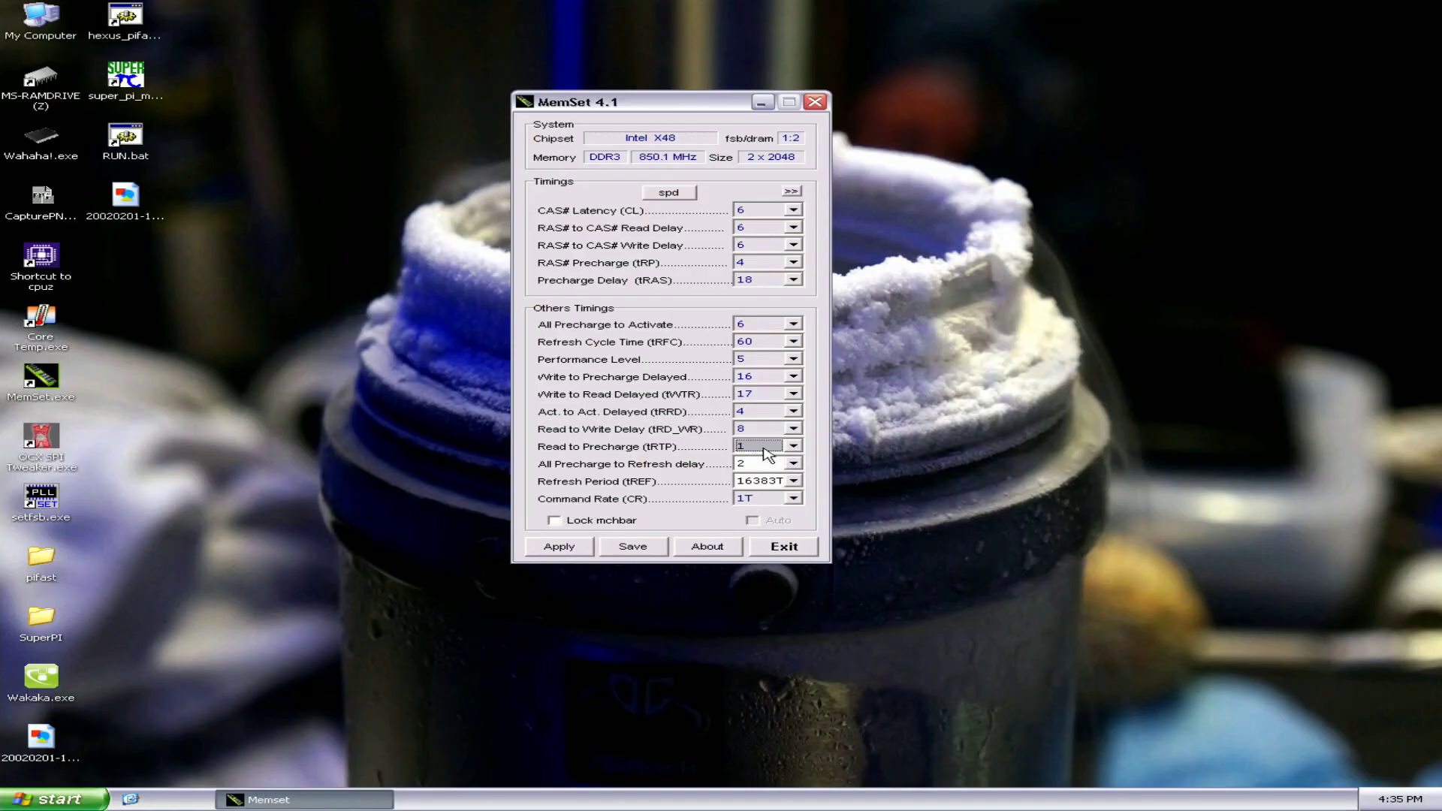
Step: Set All Precharge to Activate to 5 in MemSet and apply the memory timings
left_click(781, 400)
left_click(773, 331)
left_click(773, 331)
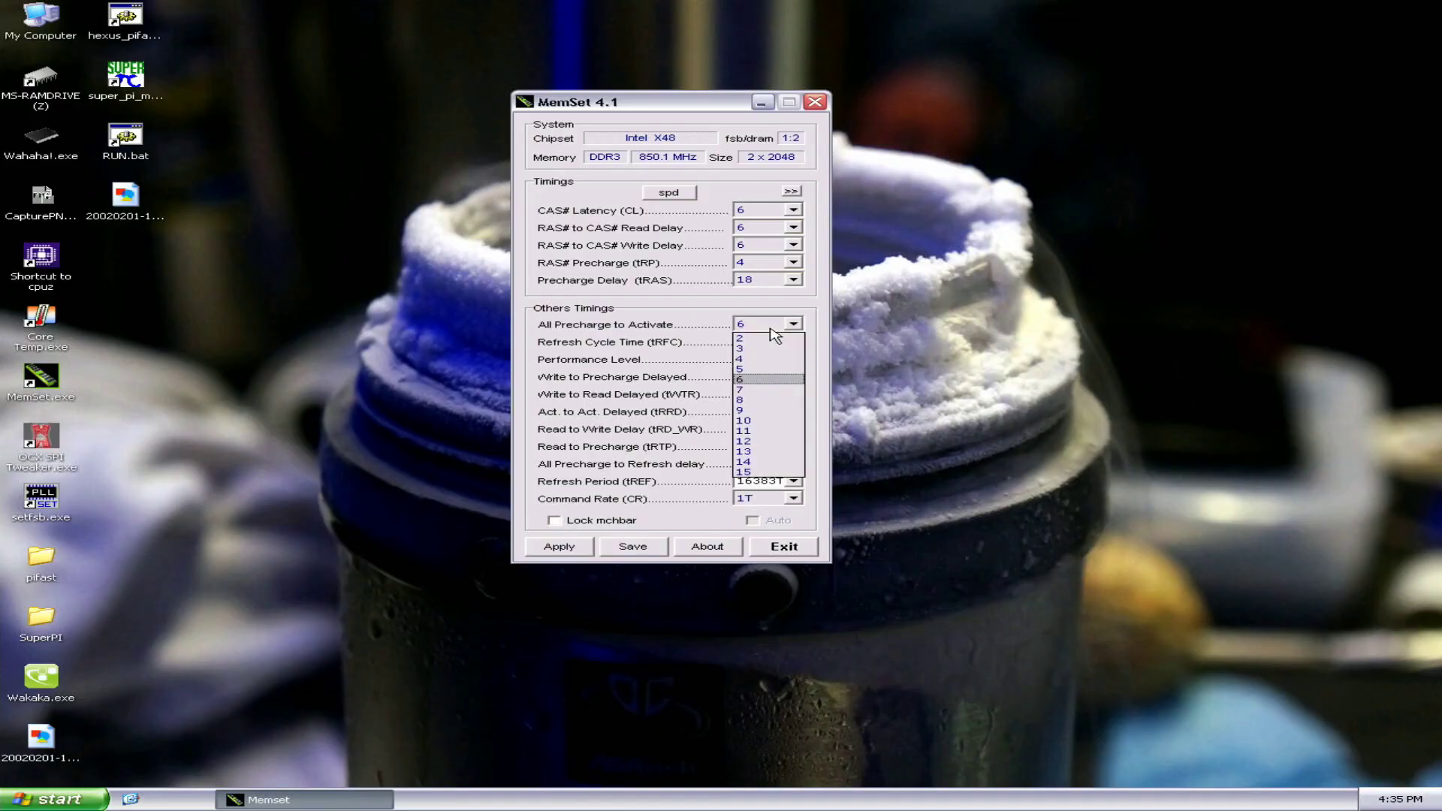
left_click(766, 368)
left_click(559, 546)
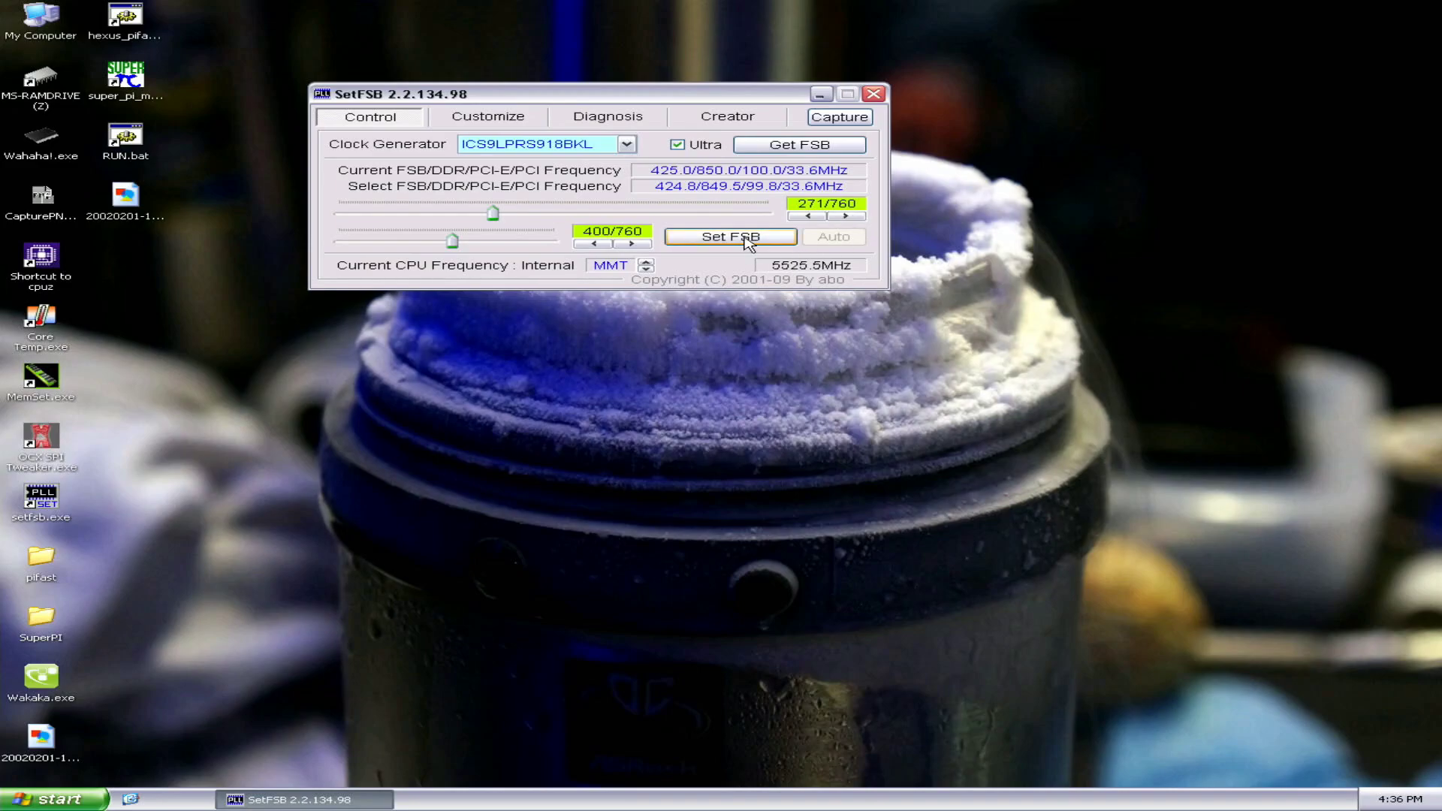
Step: Raise the FSB to 427.2 MHz in SetFSB and close the program
left_click(846, 216)
left_click(845, 216)
left_click(846, 216)
left_click(772, 236)
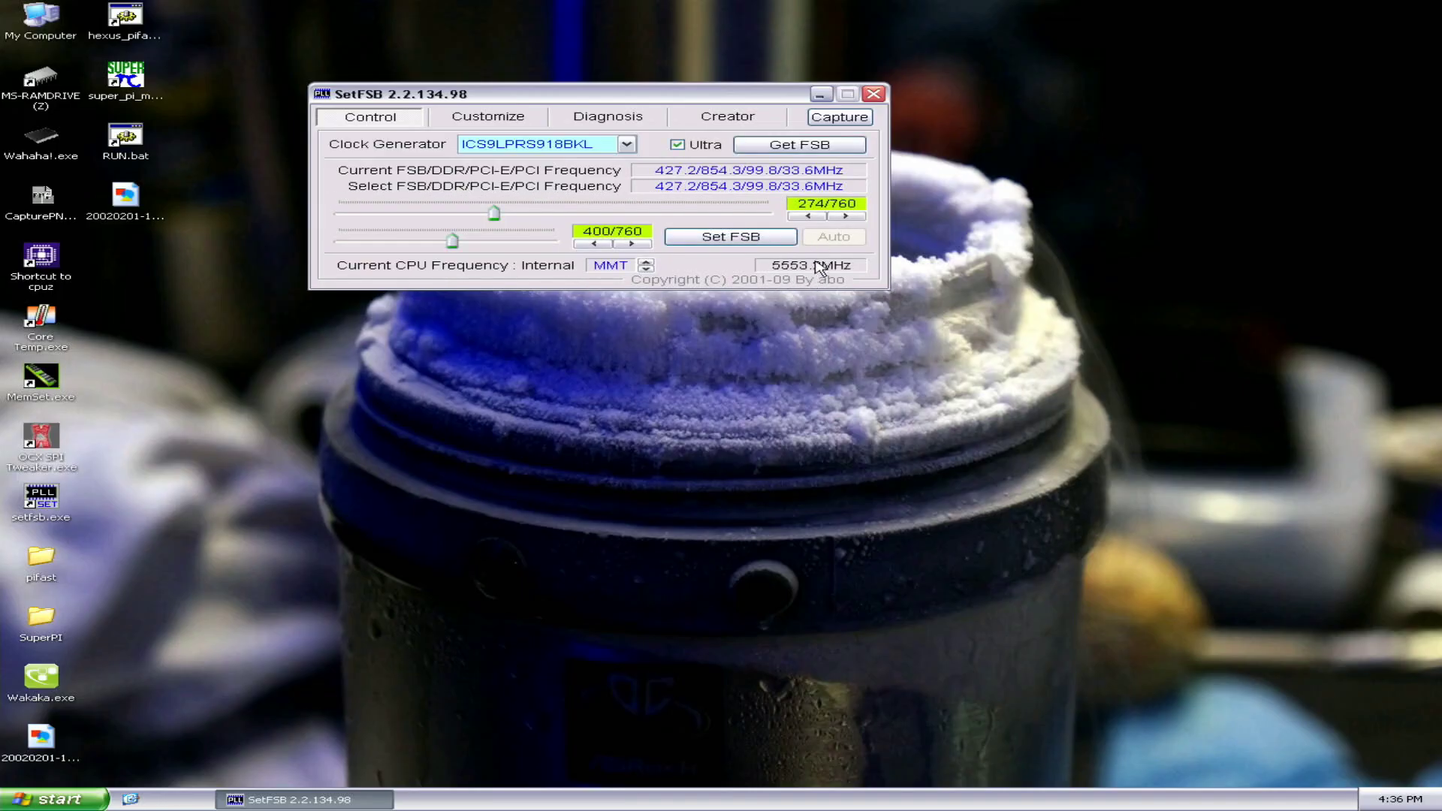
left_click(873, 93)
Step: Run the hexus_pifast.bat benchmark and move its result window clear of the desktop shortcuts
left_click(133, 24)
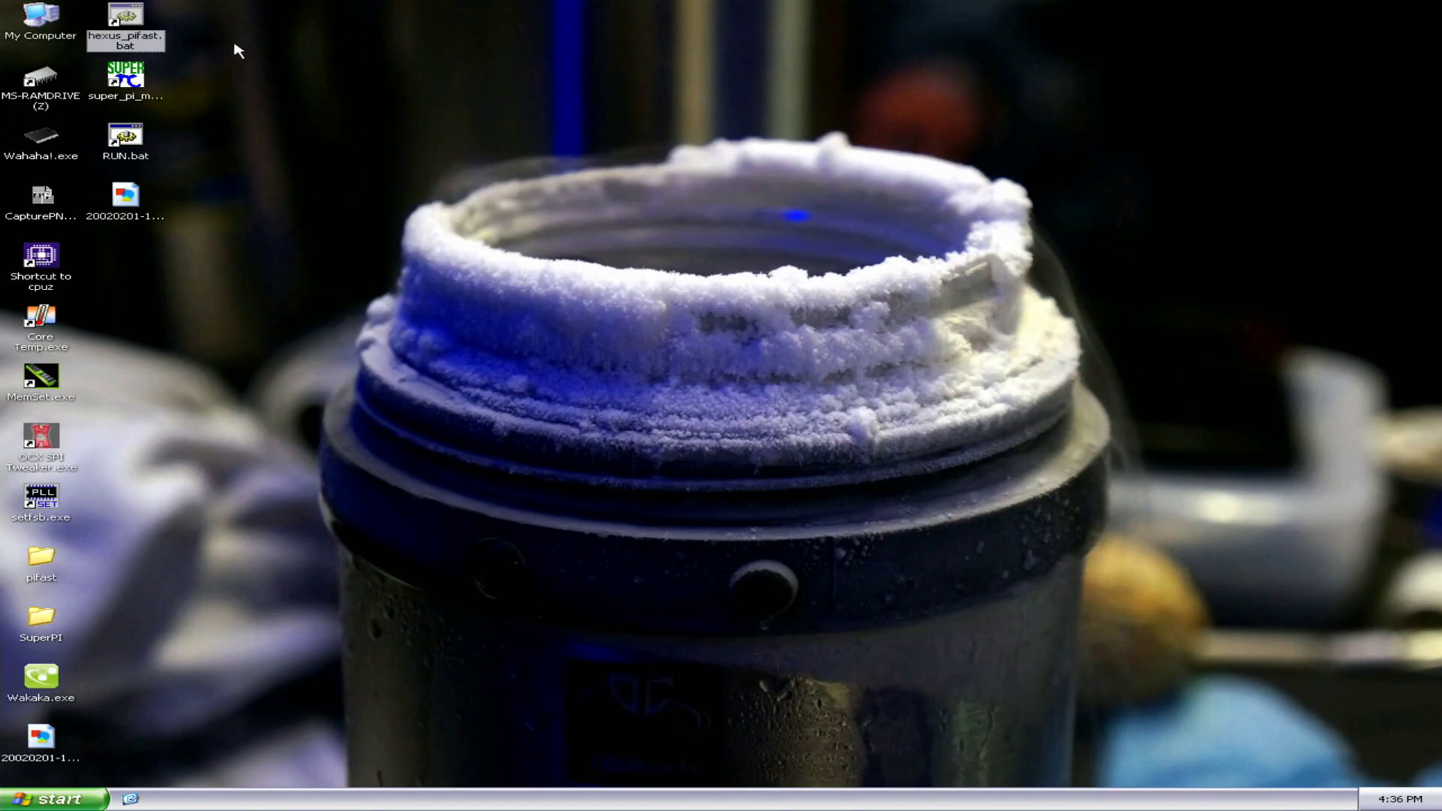
key("Return")
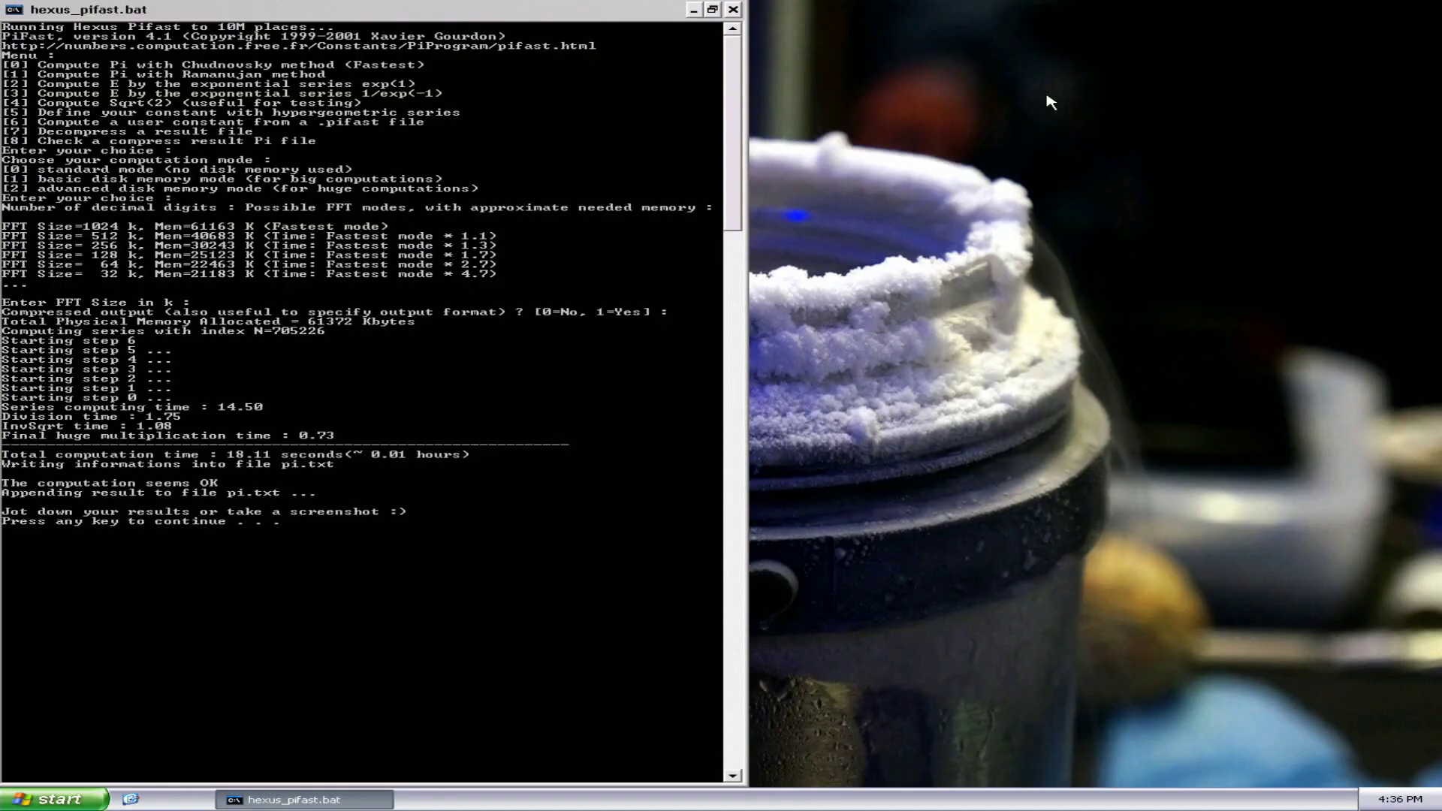
left_click_drag(253, 11, 941, 11)
Step: Open two CPU-Z windows beside the PiFast result, showing the CPU details above the Memory details
double_click(40, 255)
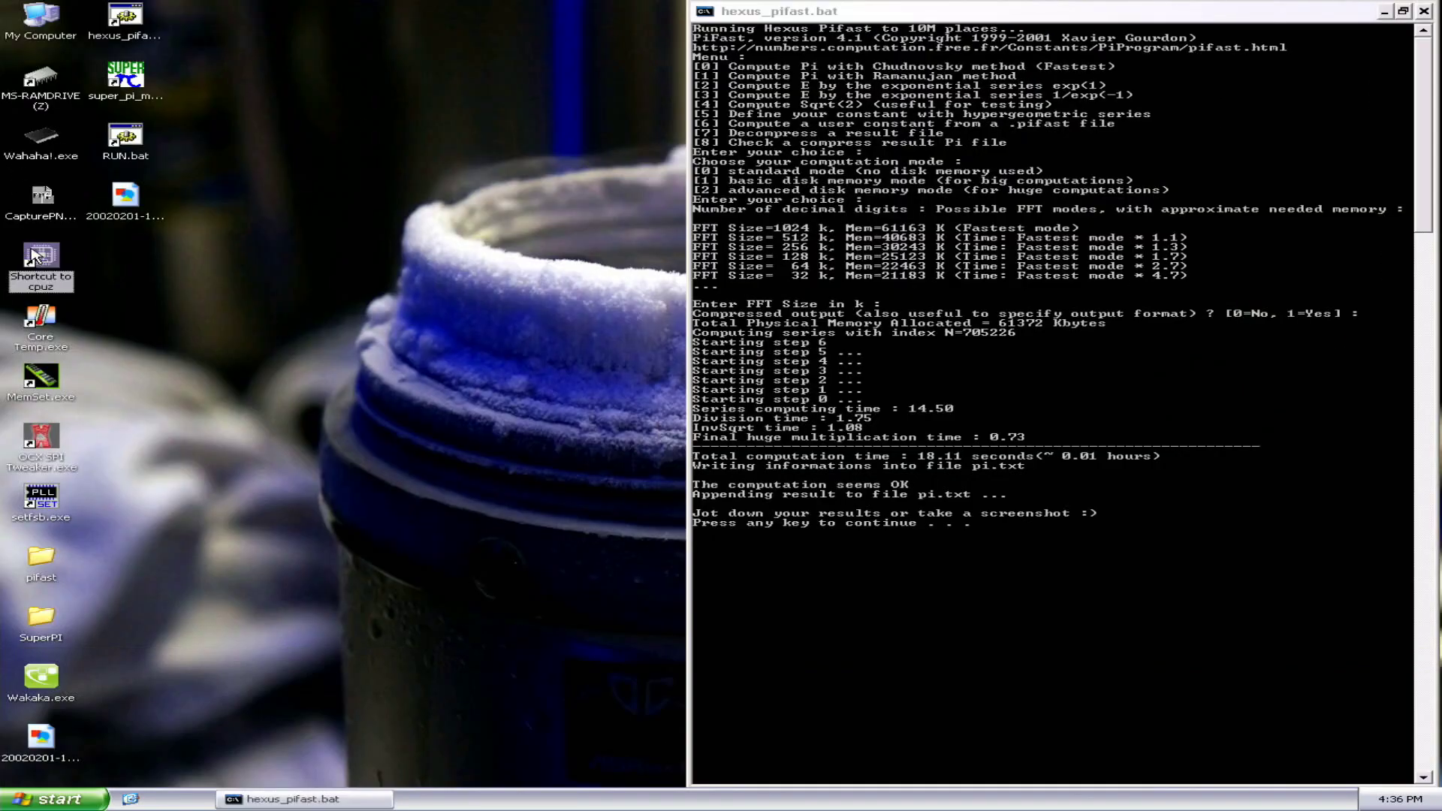
left_click_drag(694, 239, 425, 13)
double_click(19, 270)
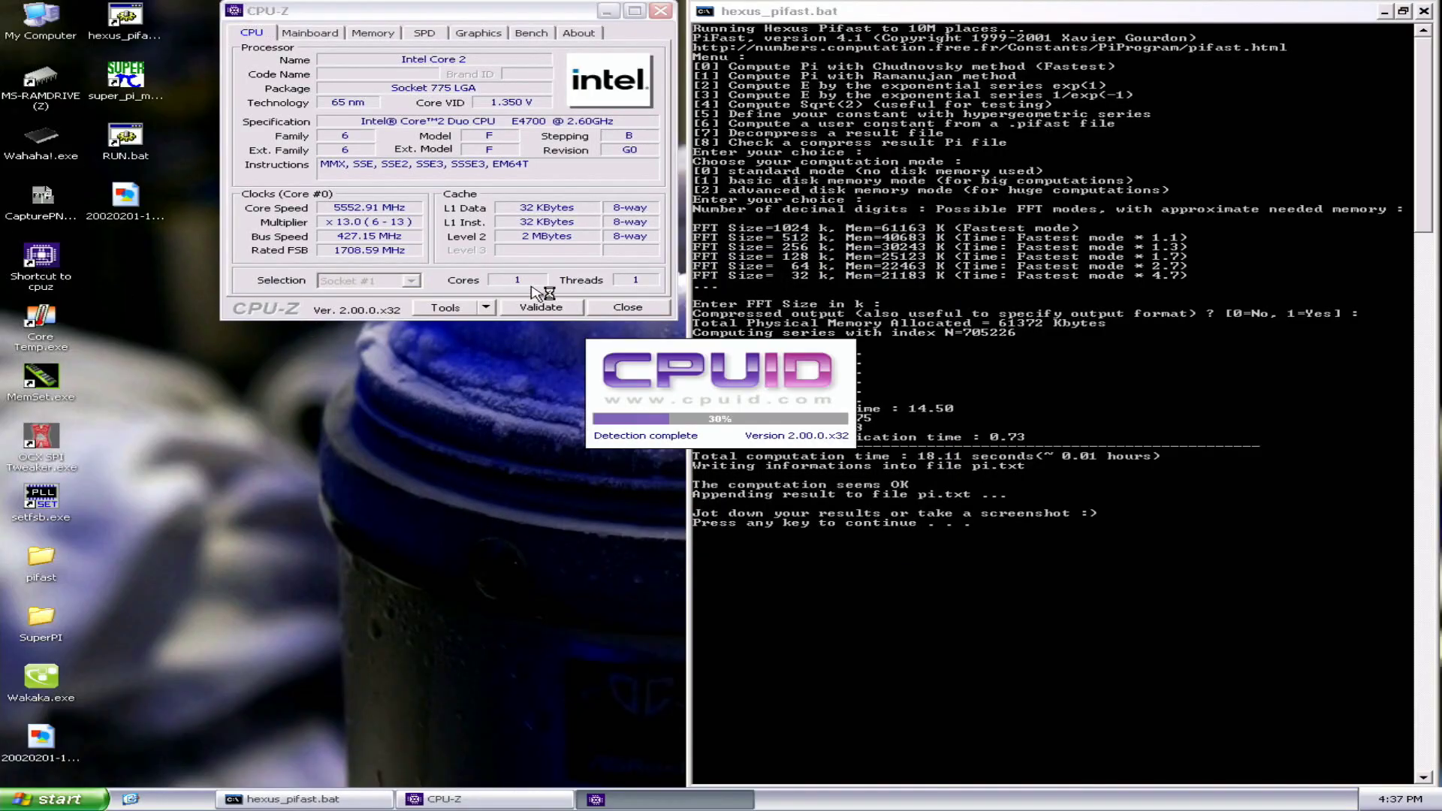
left_click(652, 268)
left_click_drag(665, 248, 382, 346)
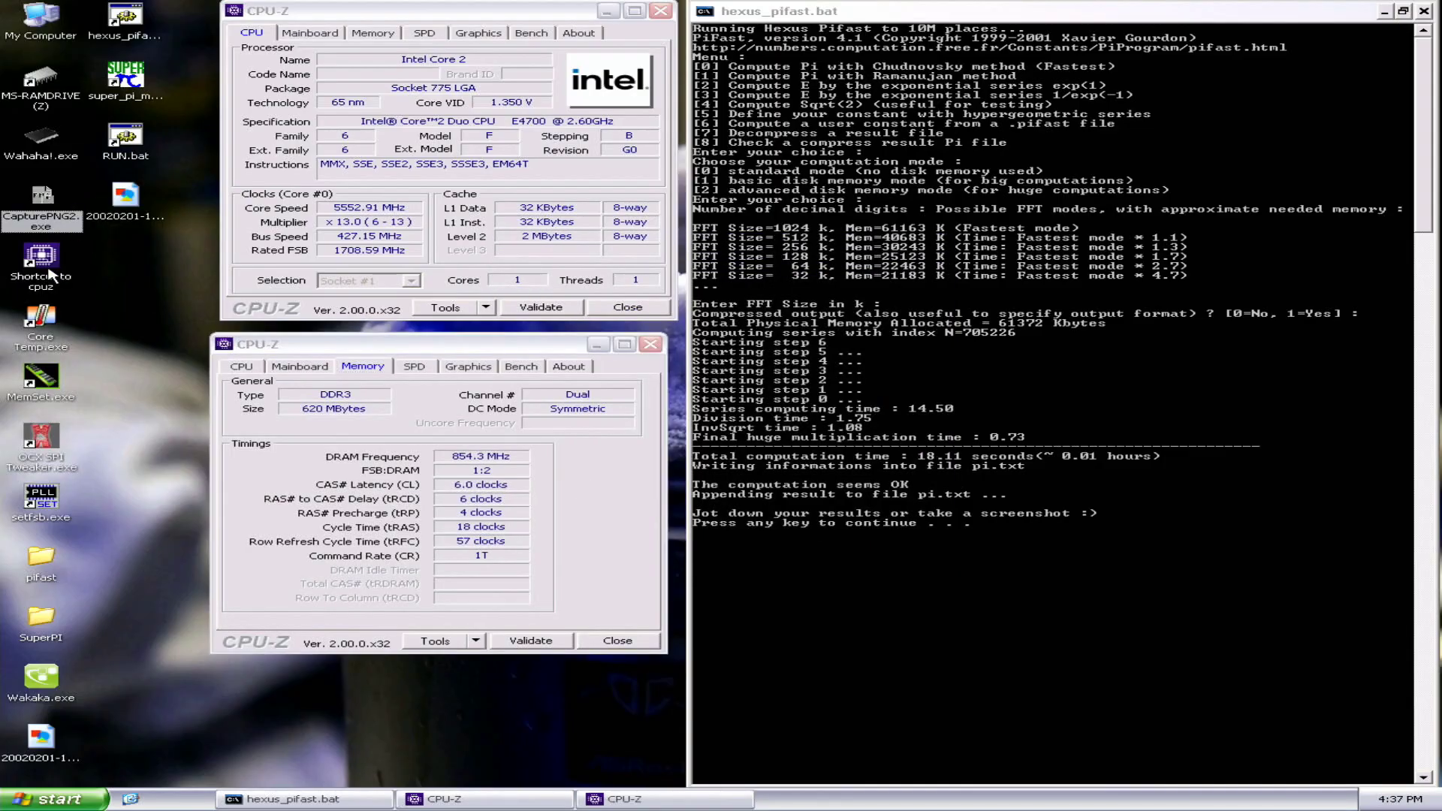
Step: Open a third CPU-Z window on Mainboard details over the PiFast window, capture the screen, and close that window
double_click(47, 275)
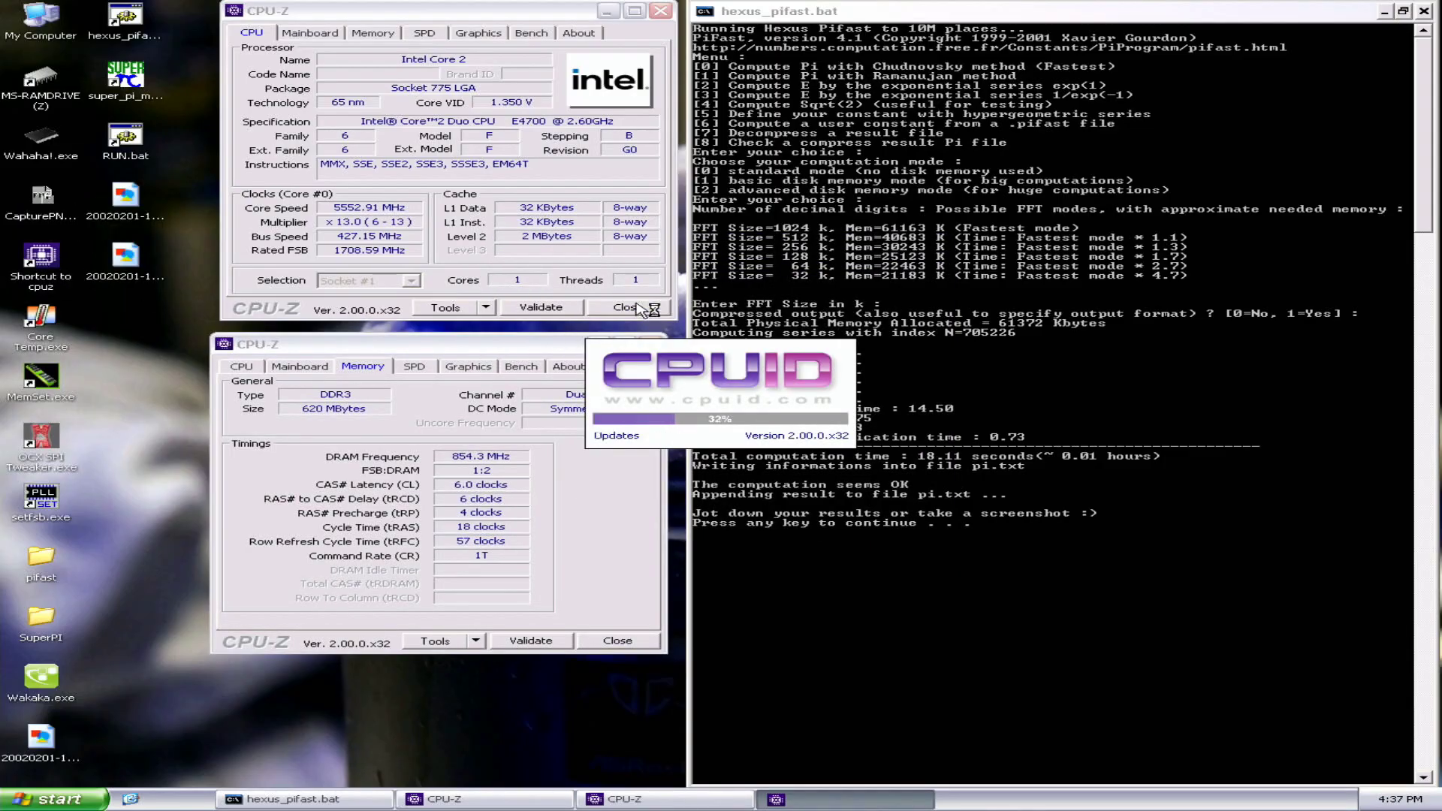
left_click(605, 268)
left_click_drag(624, 248, 819, 551)
left_click(46, 210)
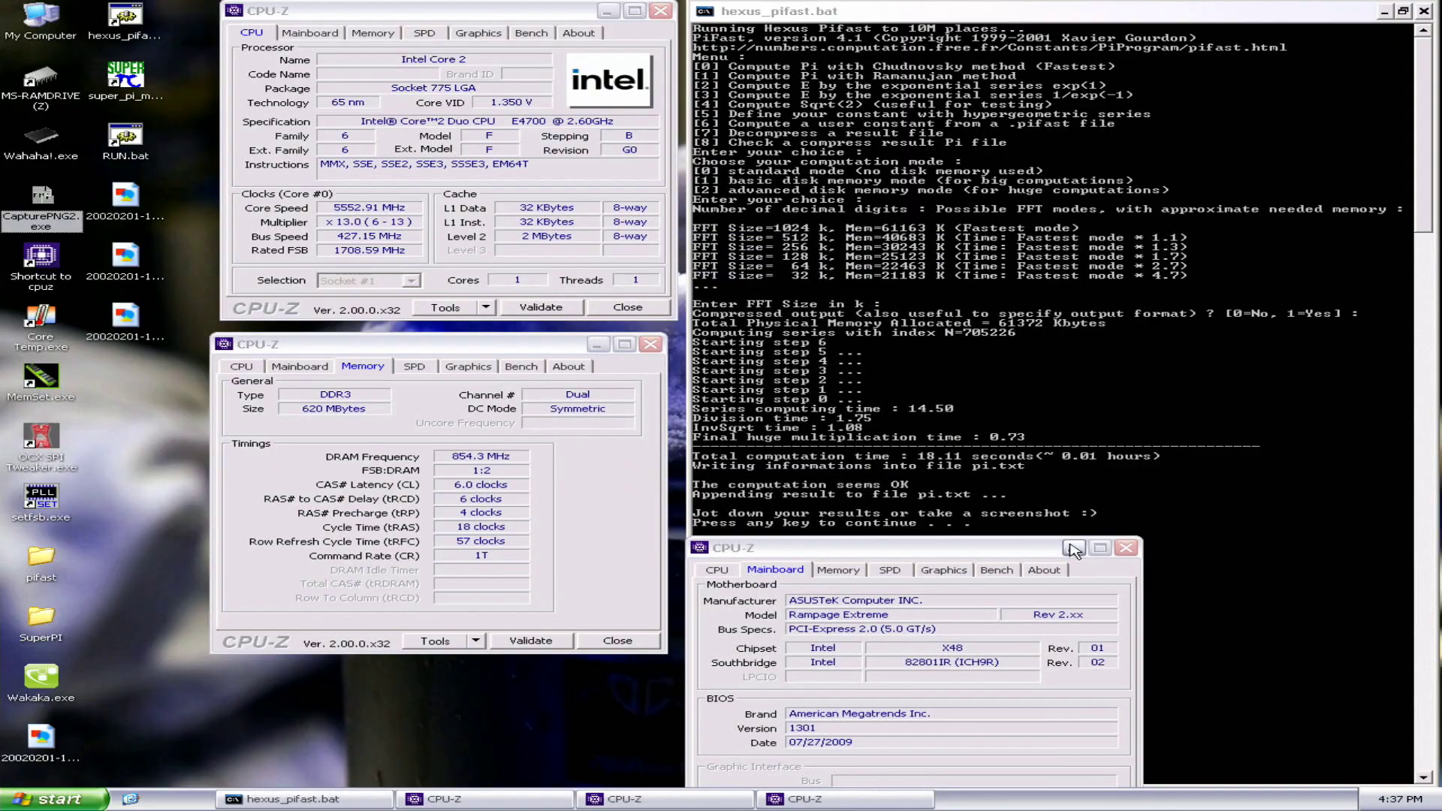
left_click(1124, 548)
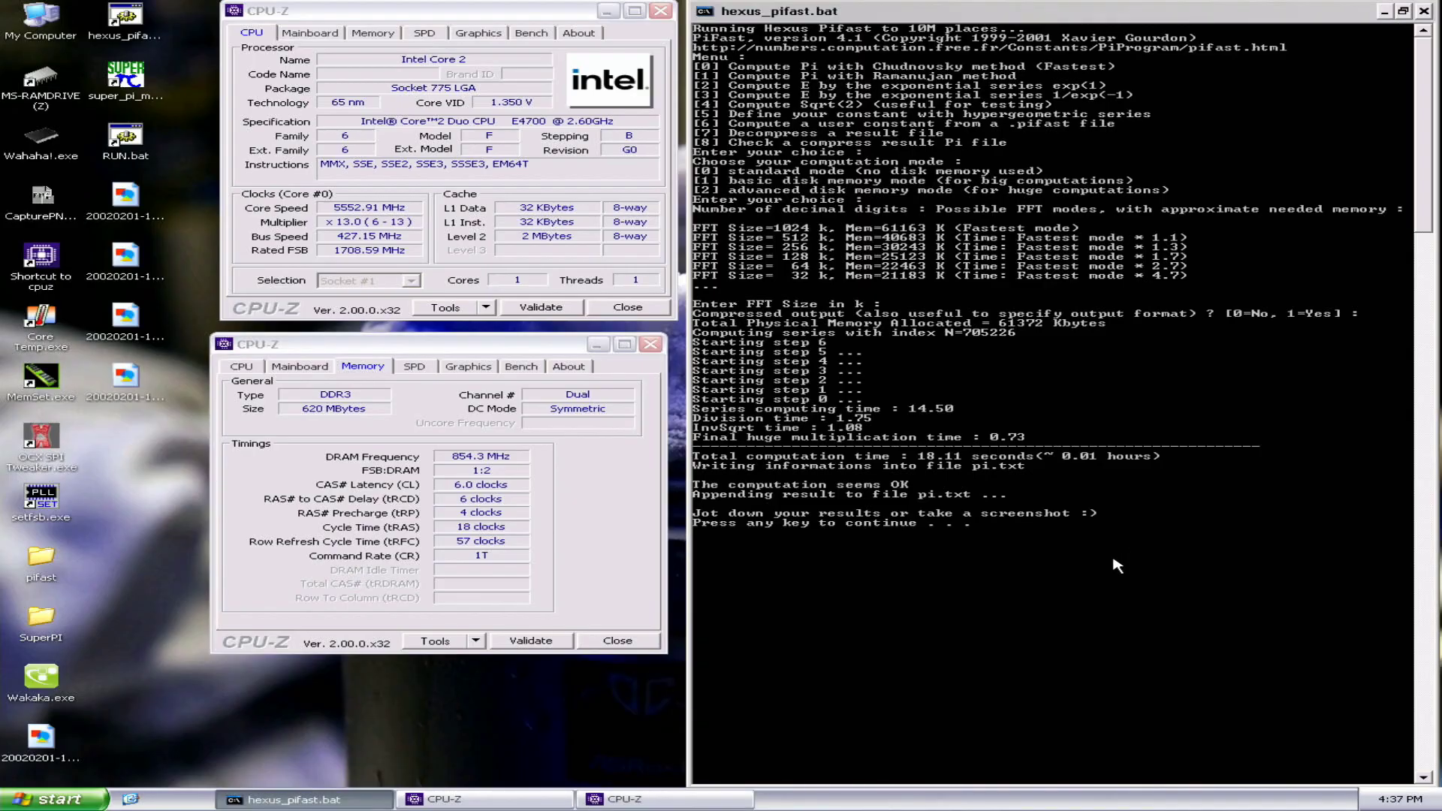
Step: Close the finished PiFast window and both CPU-Z windows
key("Return")
left_click(651, 344)
left_click(627, 307)
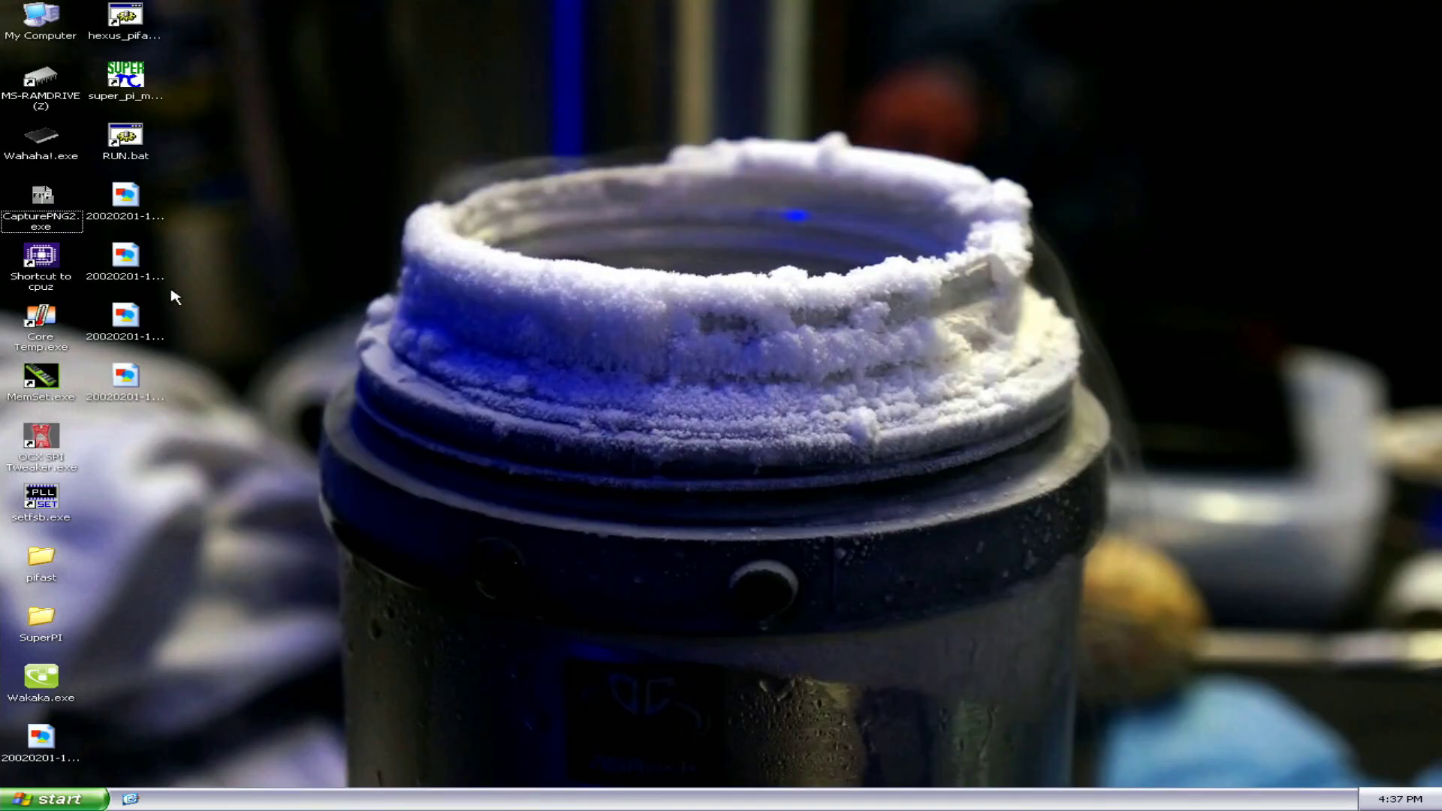
Step: Open Super PI, move its window clear of the desktop shortcuts, and run the 16K calculation
double_click(125, 75)
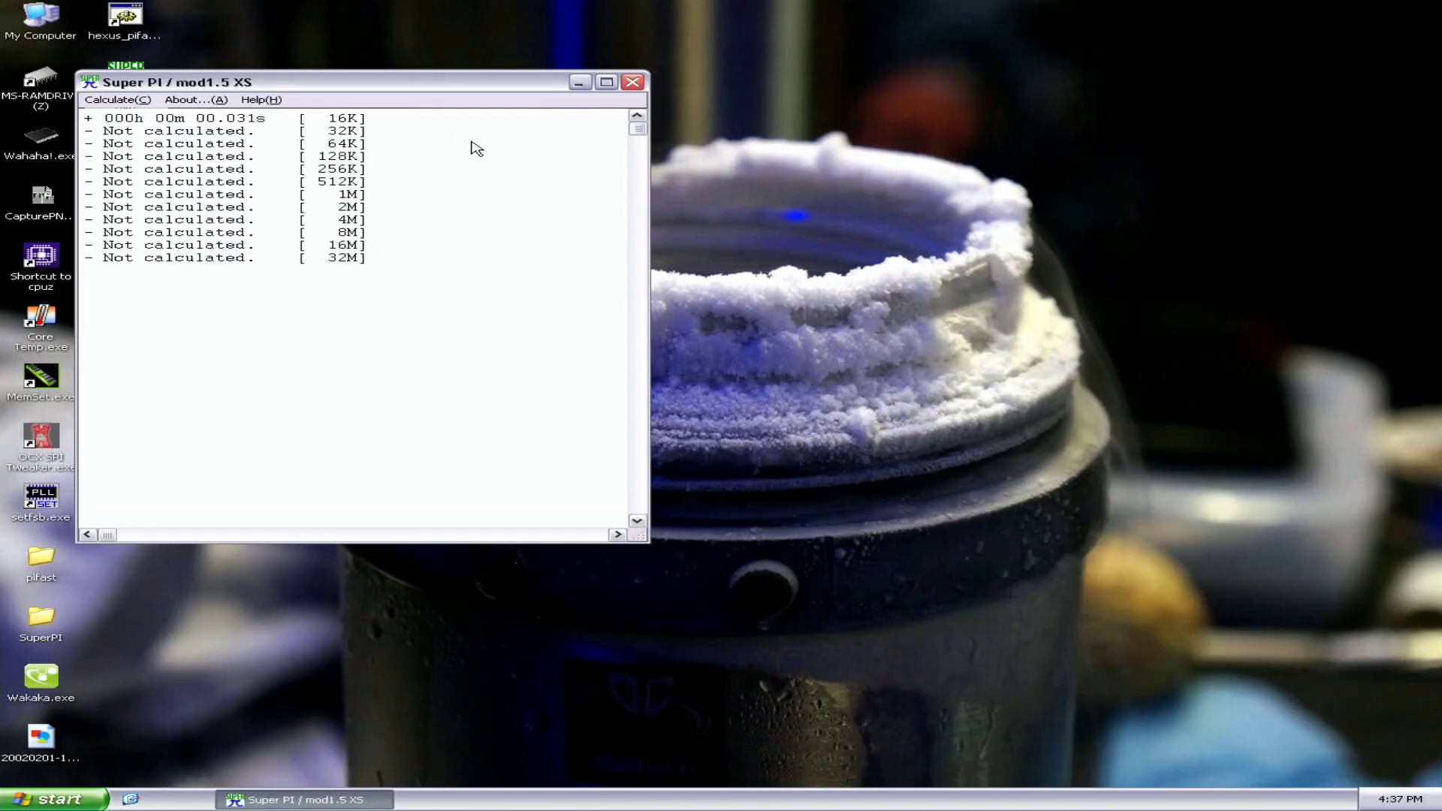
left_click_drag(409, 75, 1036, 39)
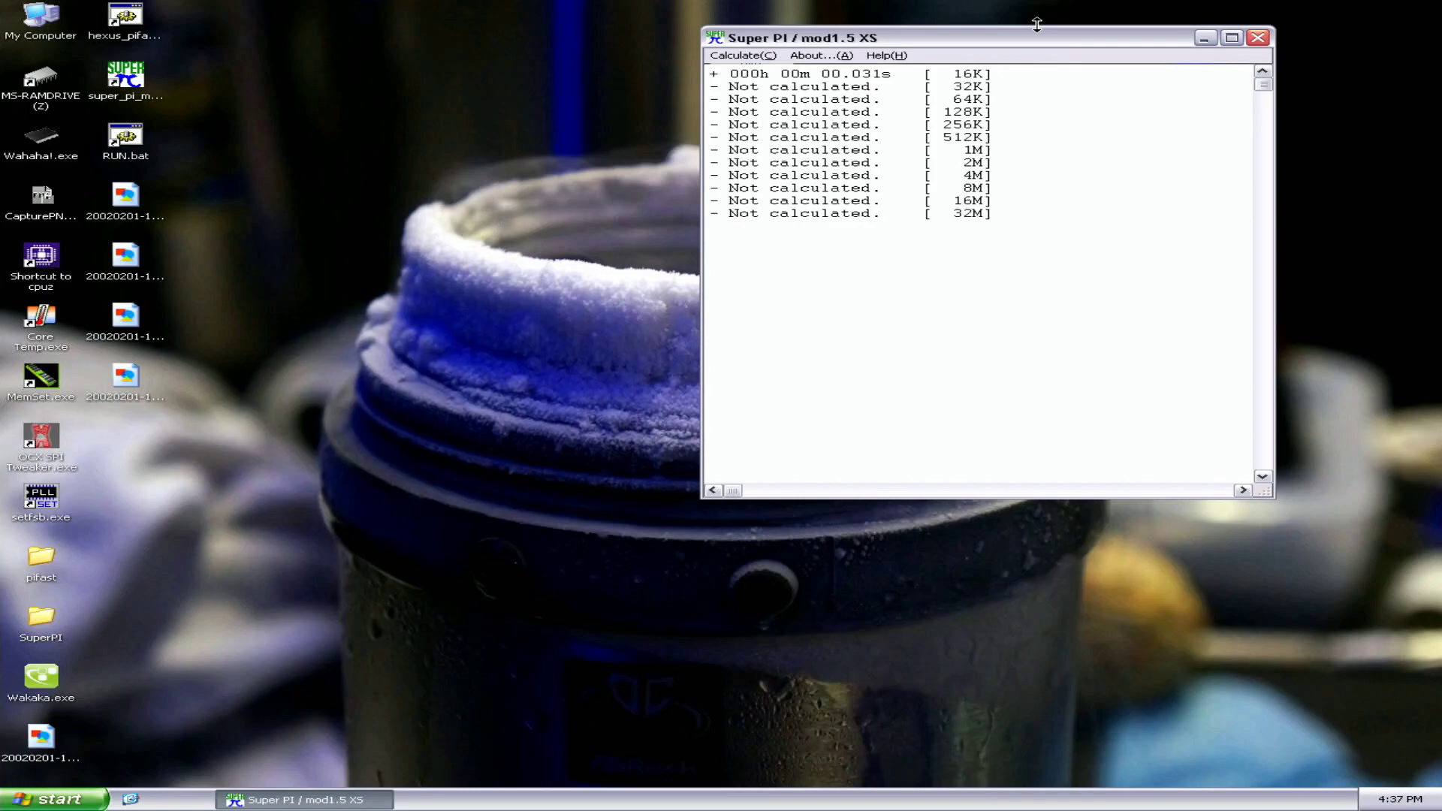
left_click(744, 55)
left_click(748, 70)
key("Return")
key("Return")
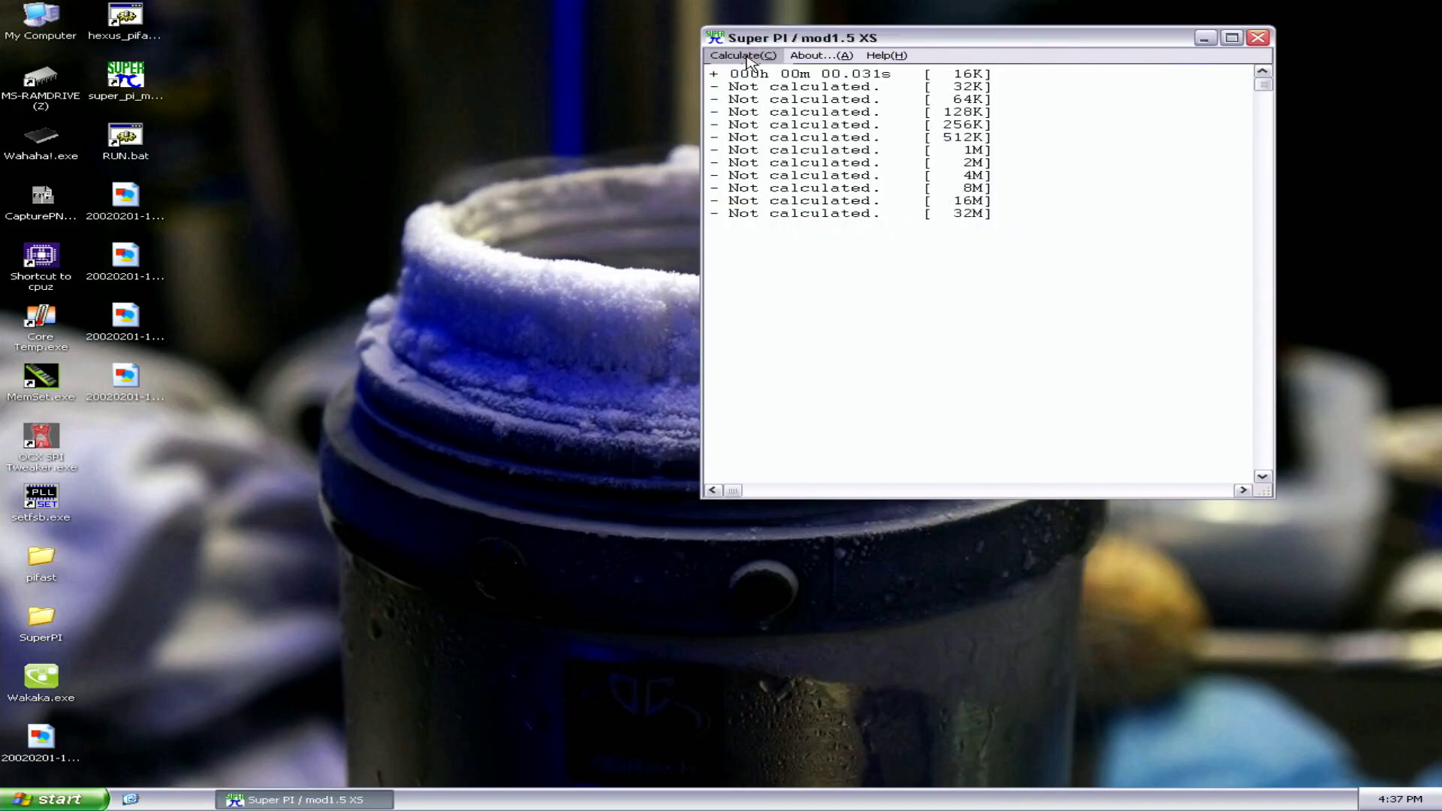
key("Return")
key("alt+c")
key("Return")
key("Return")
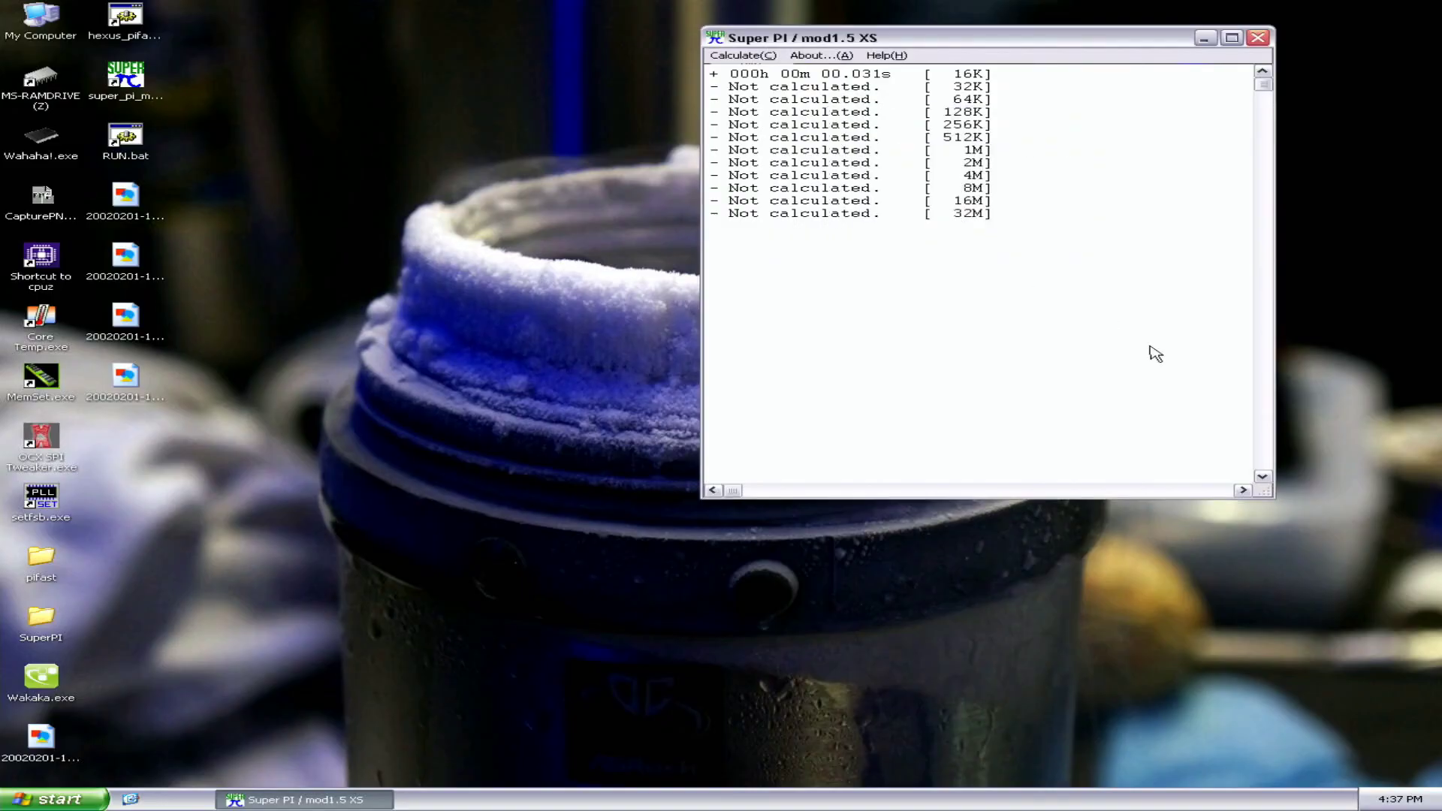
Step: Shrink the Super PI window to its smallest size and set up a calculation of 1M digits of pi
left_click_drag(1264, 493, 604, 7)
key("alt+c")
key("Return")
key("alt+space")
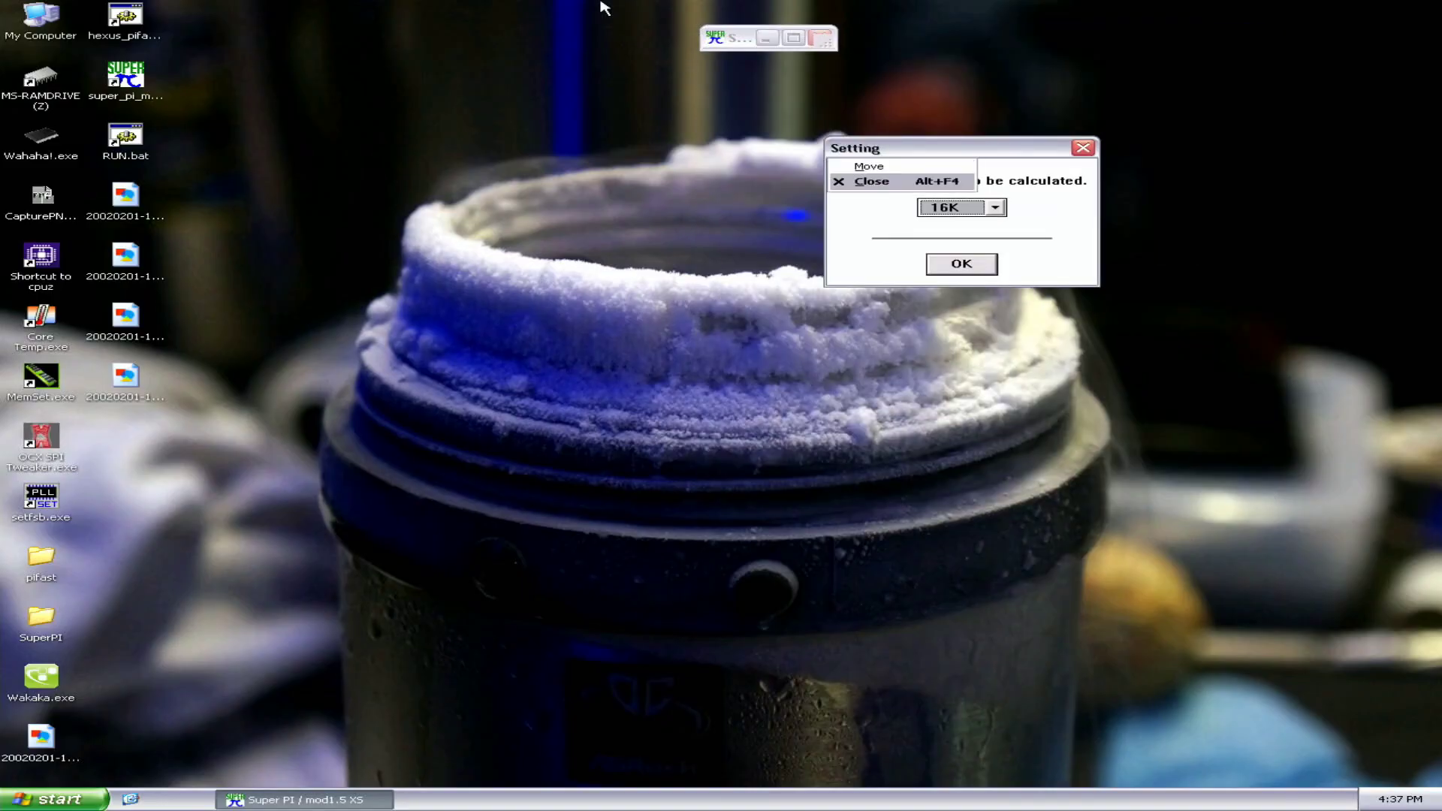
key("Escape")
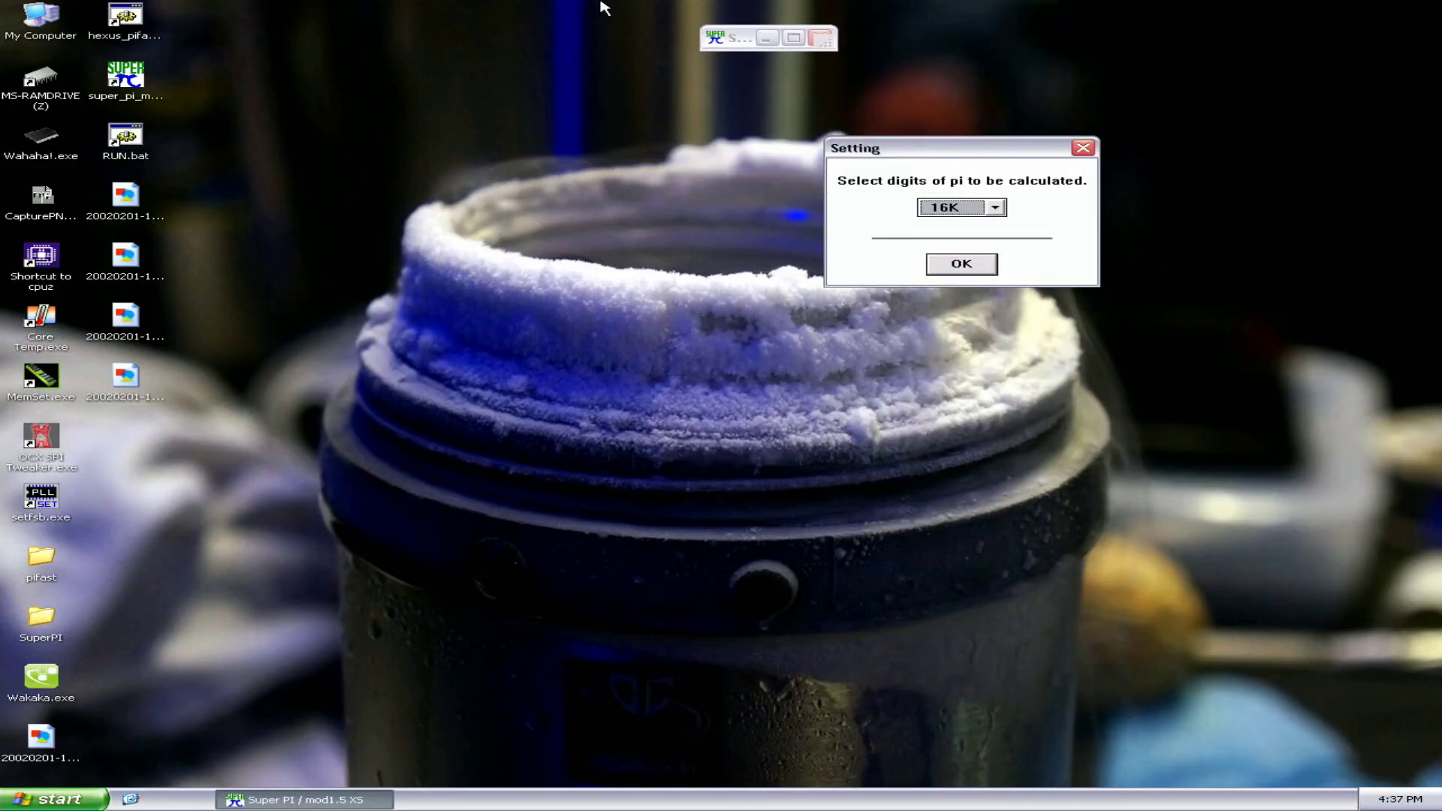
left_click(980, 210)
left_click(945, 300)
left_click(955, 267)
Step: Change the priority of the super_pi_mod.exe process in Task Manager, confirm the change, and close Task Manager
right_click(778, 799)
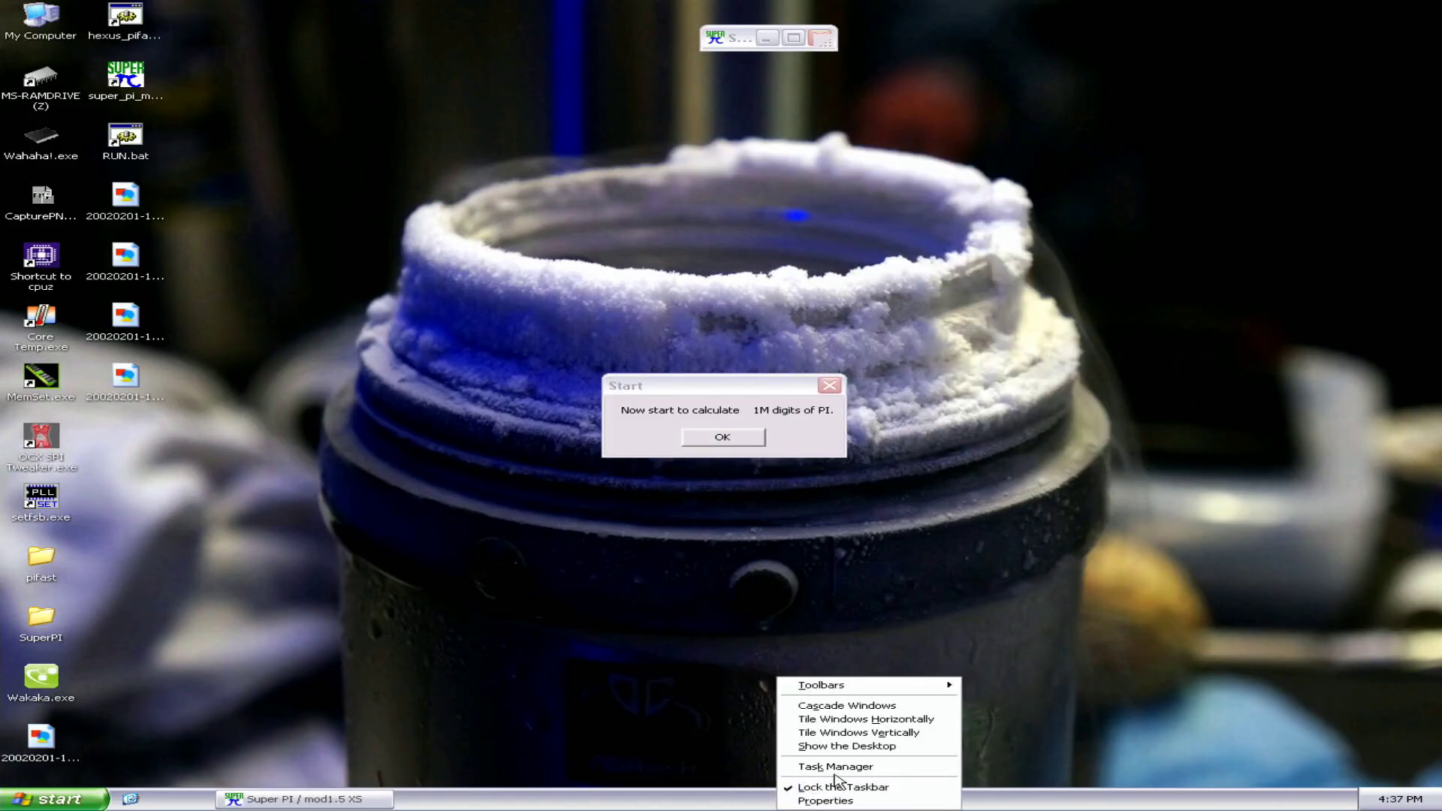
left_click(835, 766)
left_click(133, 60)
left_click(135, 115)
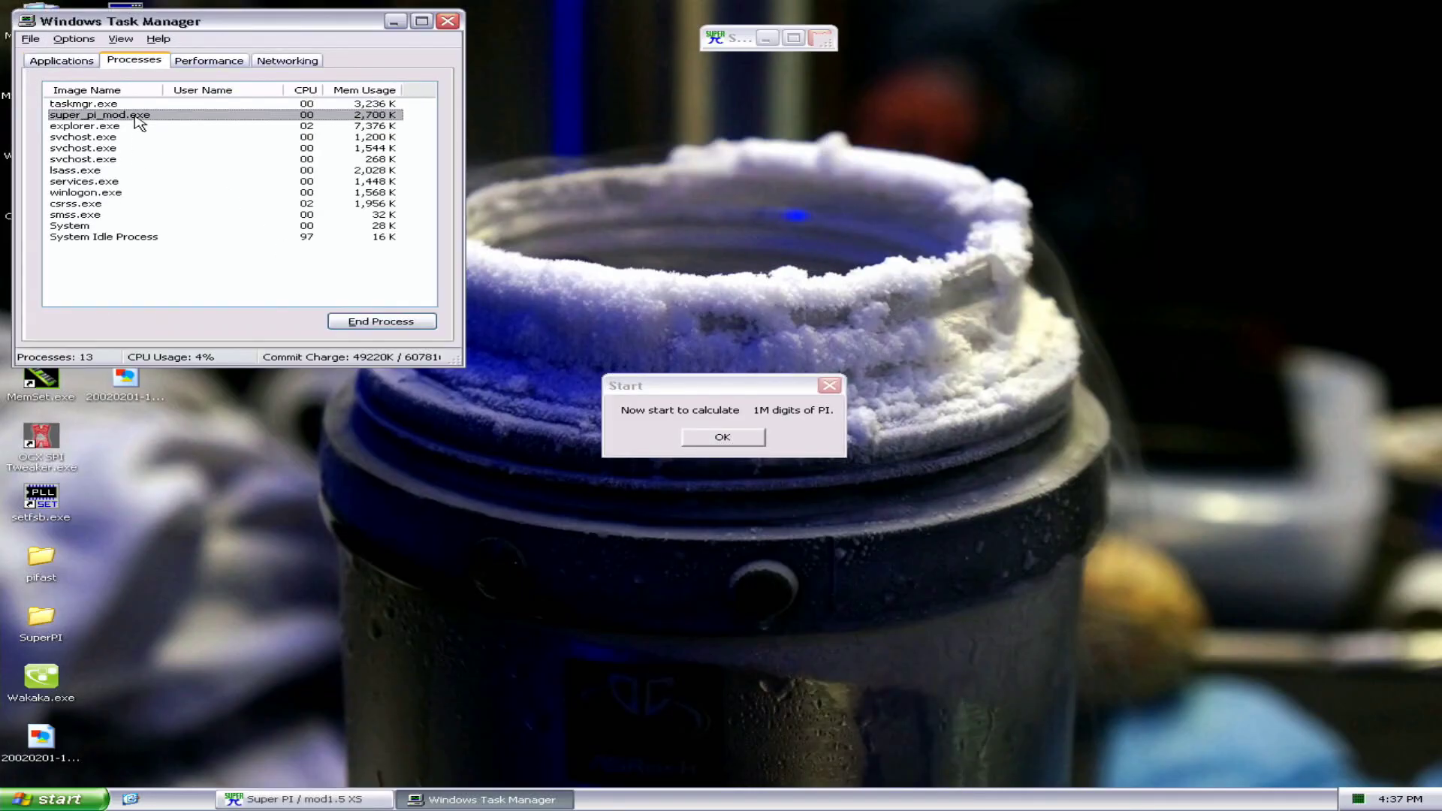
right_click(138, 121)
mouse_move(188, 171)
left_click(316, 174)
key("Return")
left_click(449, 20)
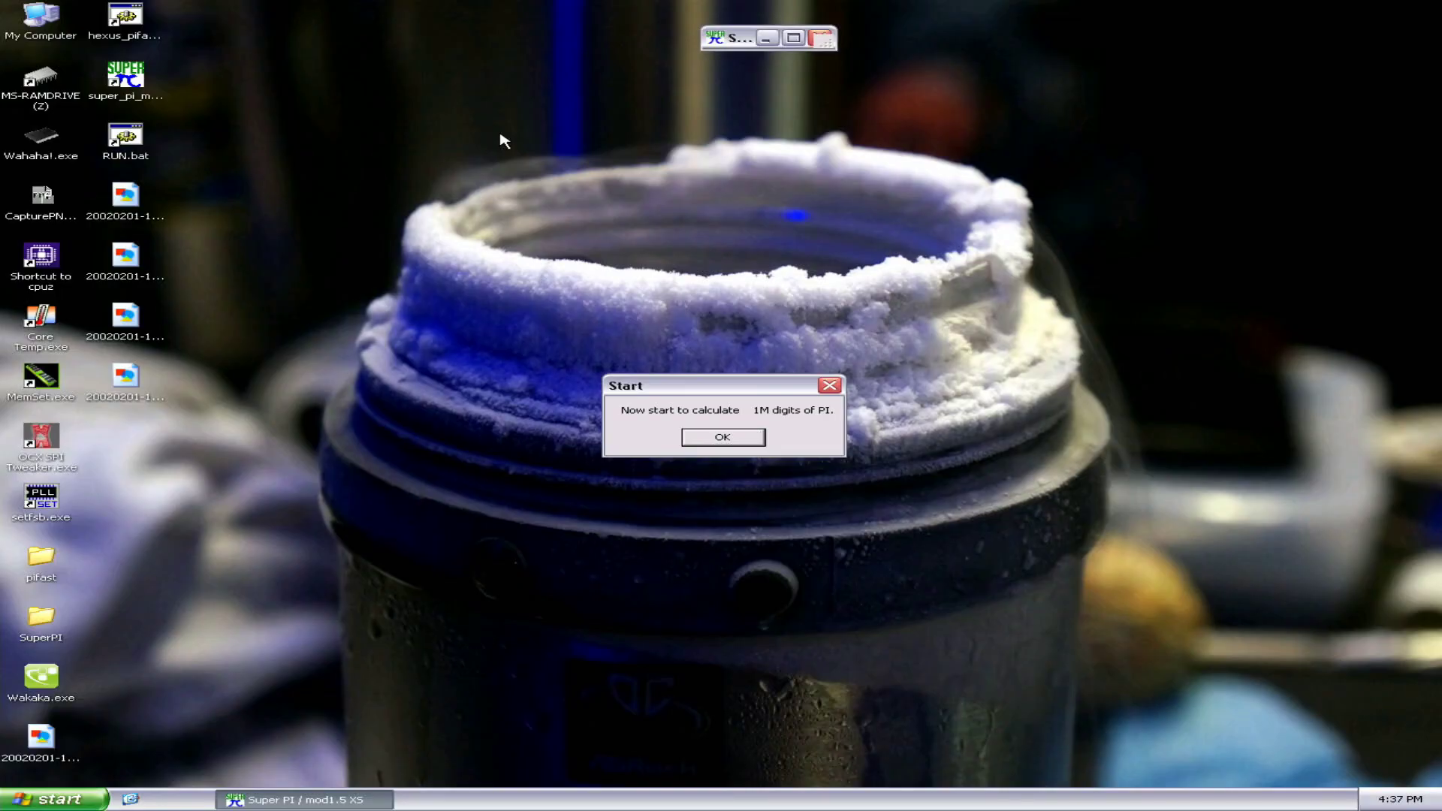
Step: Run the 1M calculation, tile the windows vertically, and move the Finish message over the Super PI result window
key("Return")
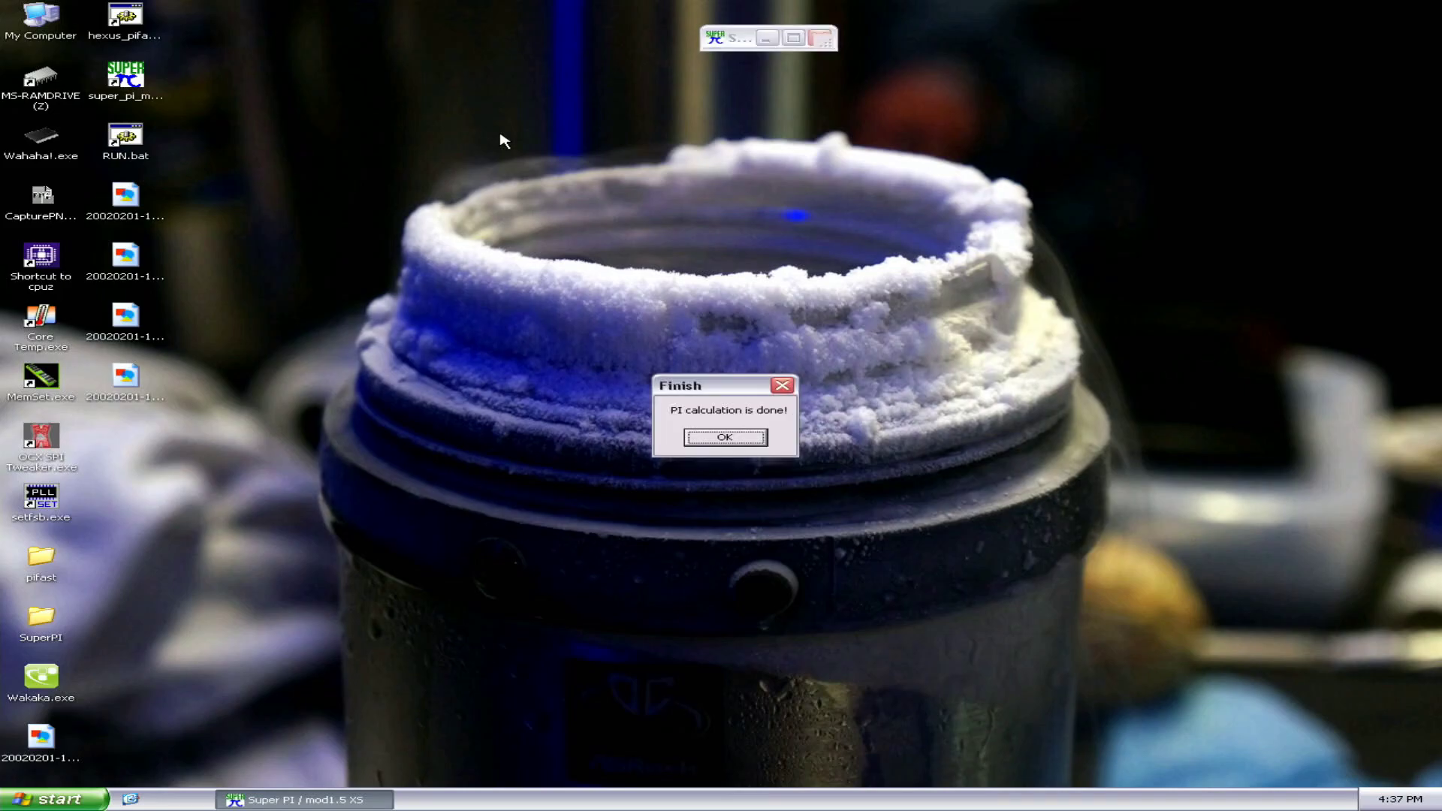
right_click(760, 799)
left_click(834, 728)
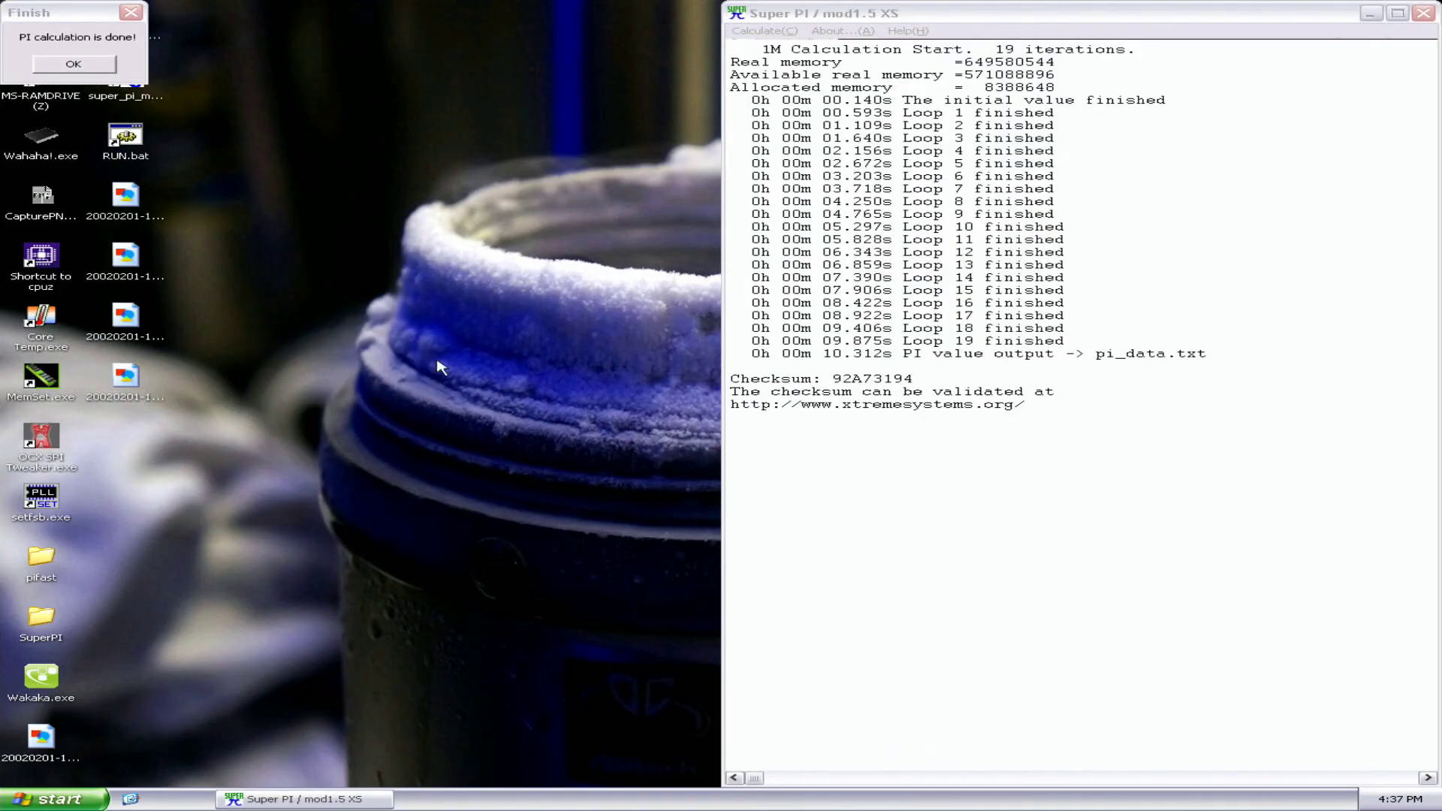
left_click_drag(66, 16, 1285, 166)
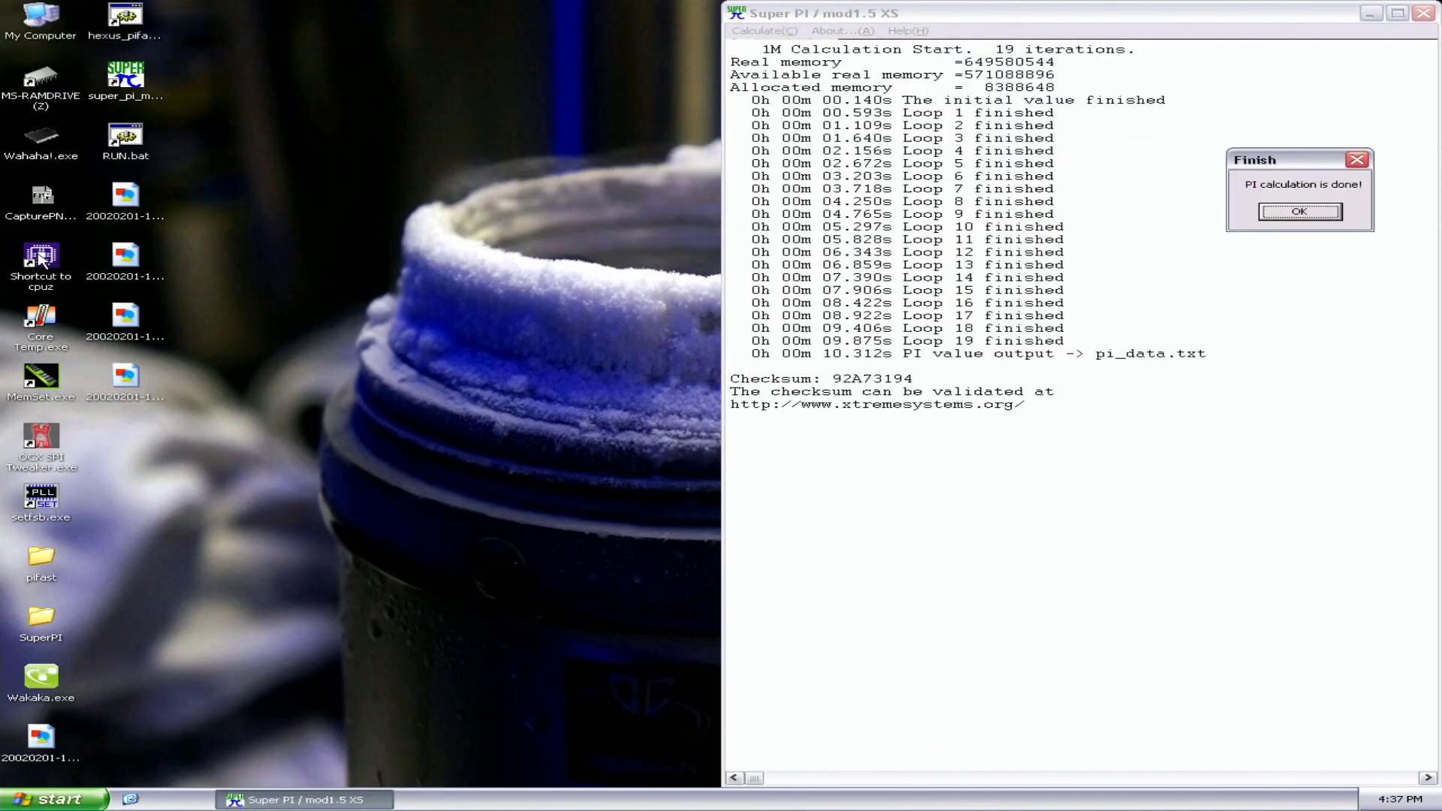
Step: Open two CPU-Z windows beside the 1M result, with CPU details above Memory details, and capture the screen
double_click(41, 255)
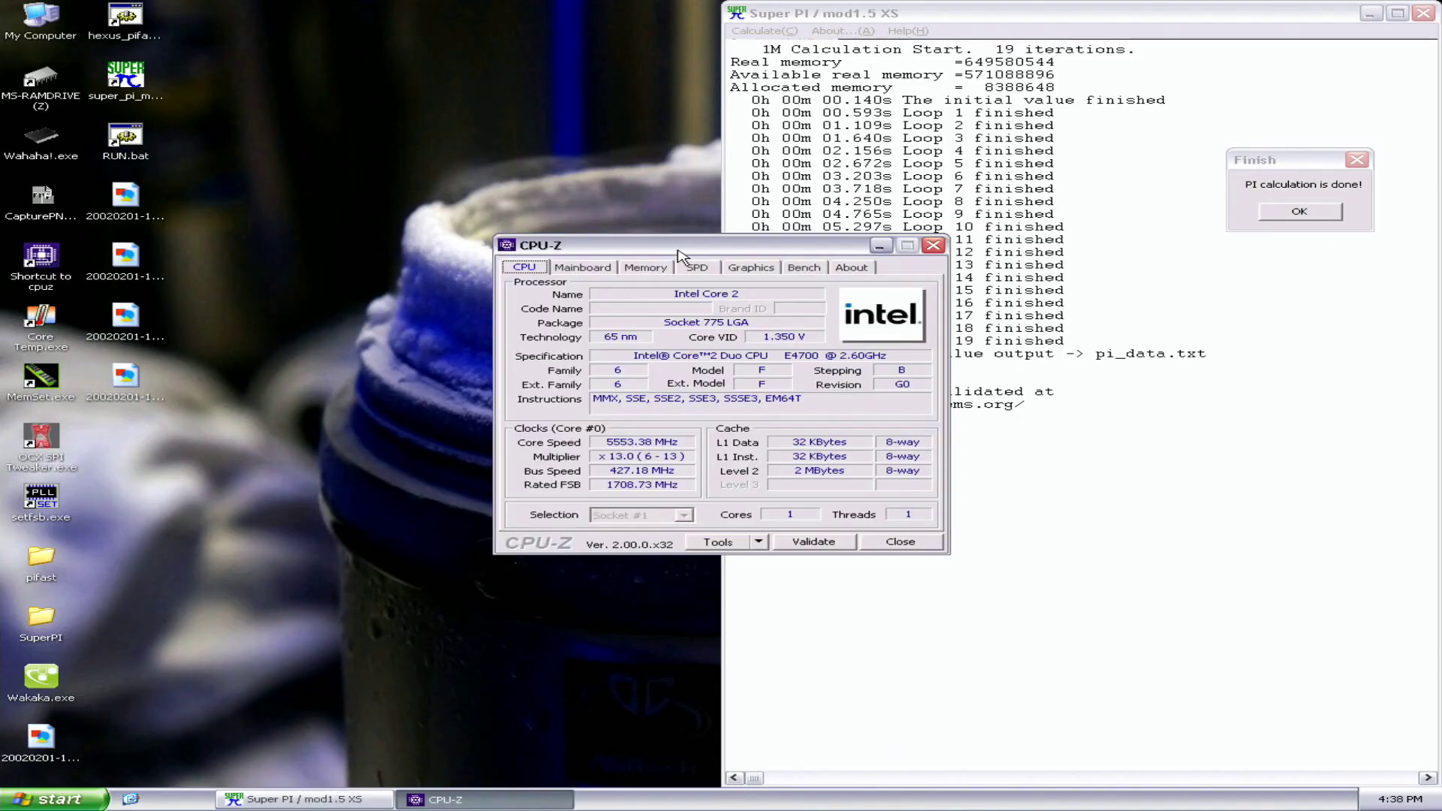
left_click_drag(684, 353, 429, 28)
left_click(22, 268)
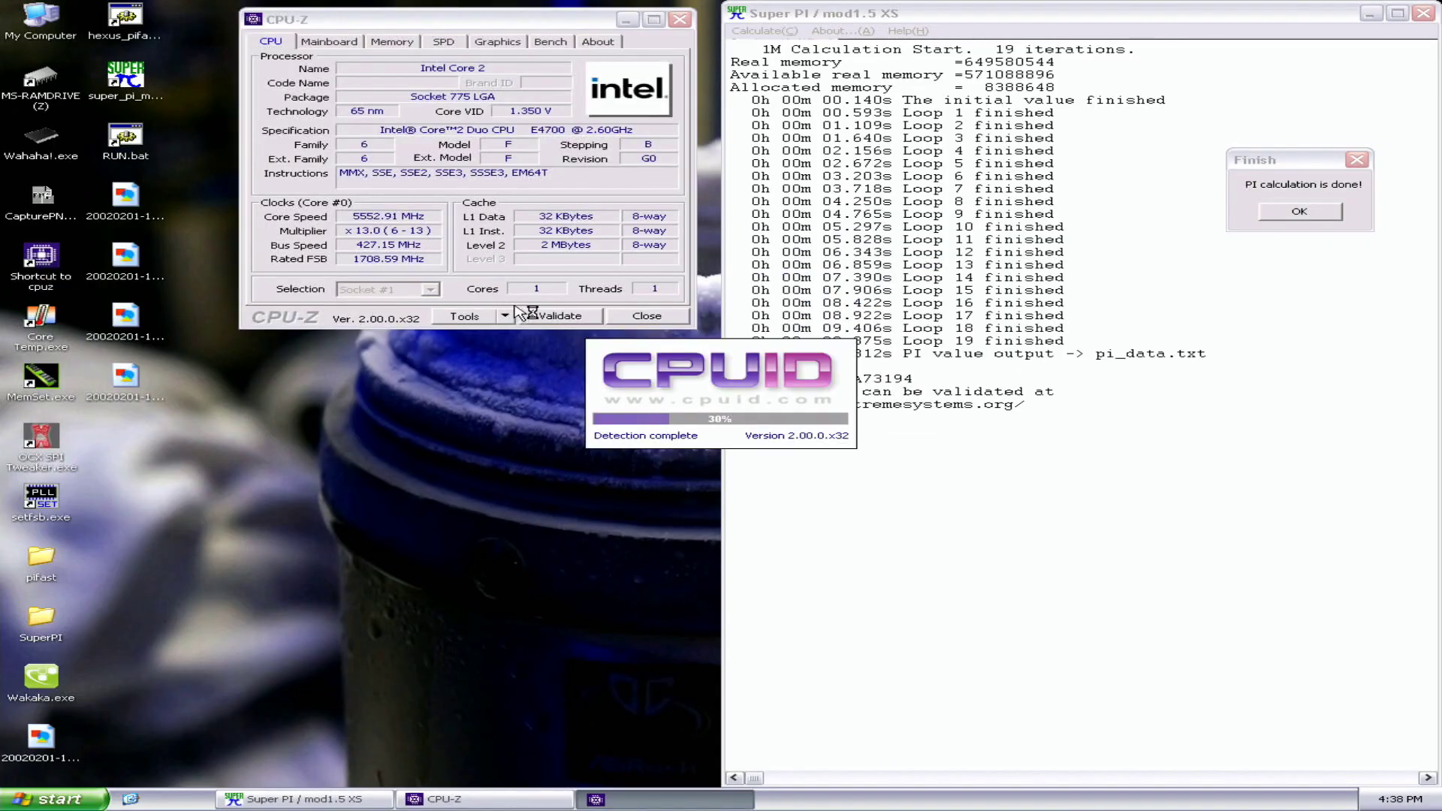
left_click(645, 266)
left_click_drag(691, 248, 425, 358)
left_click(64, 221)
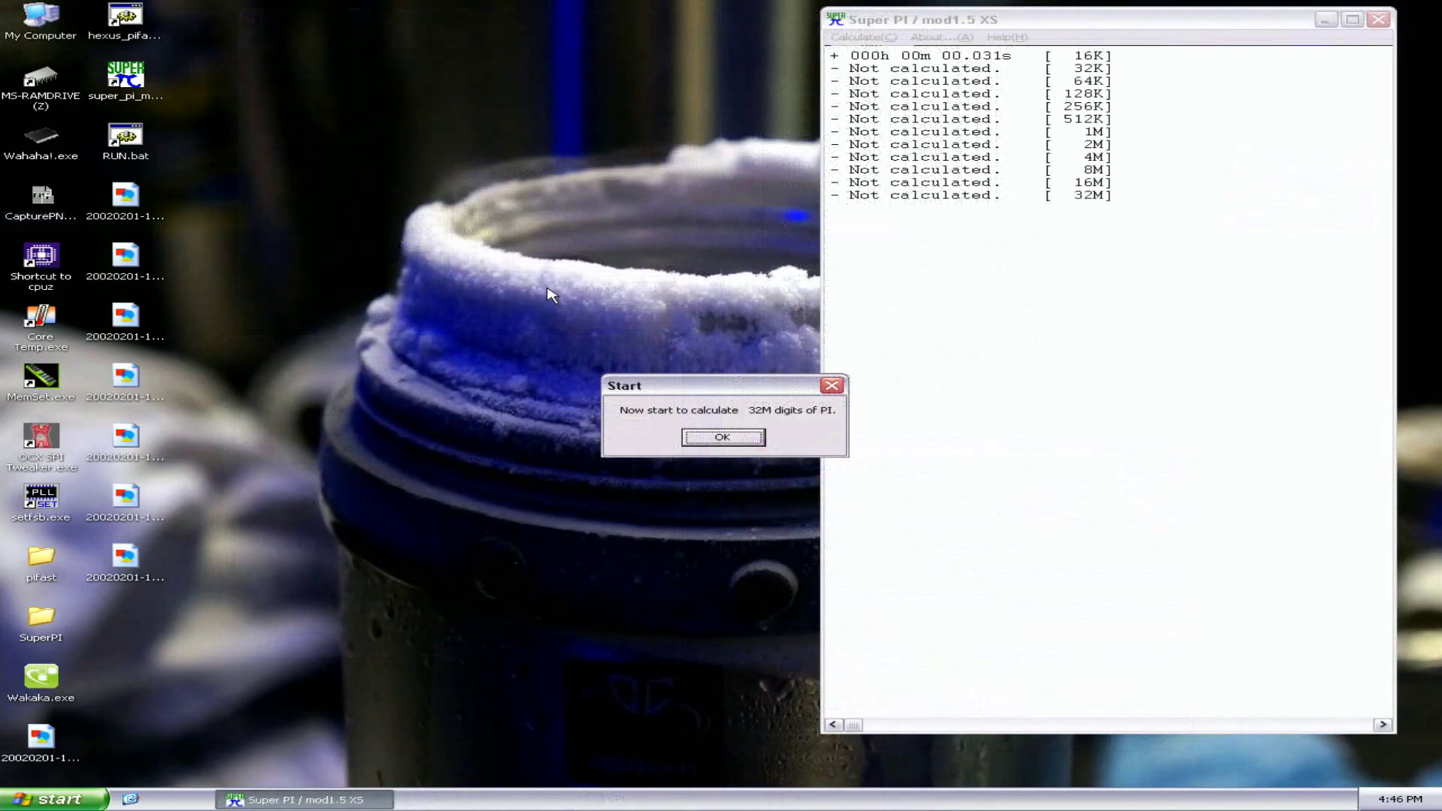
Step: Run the 32M Super PI calculation and move its Finish message over the result window
key("Return")
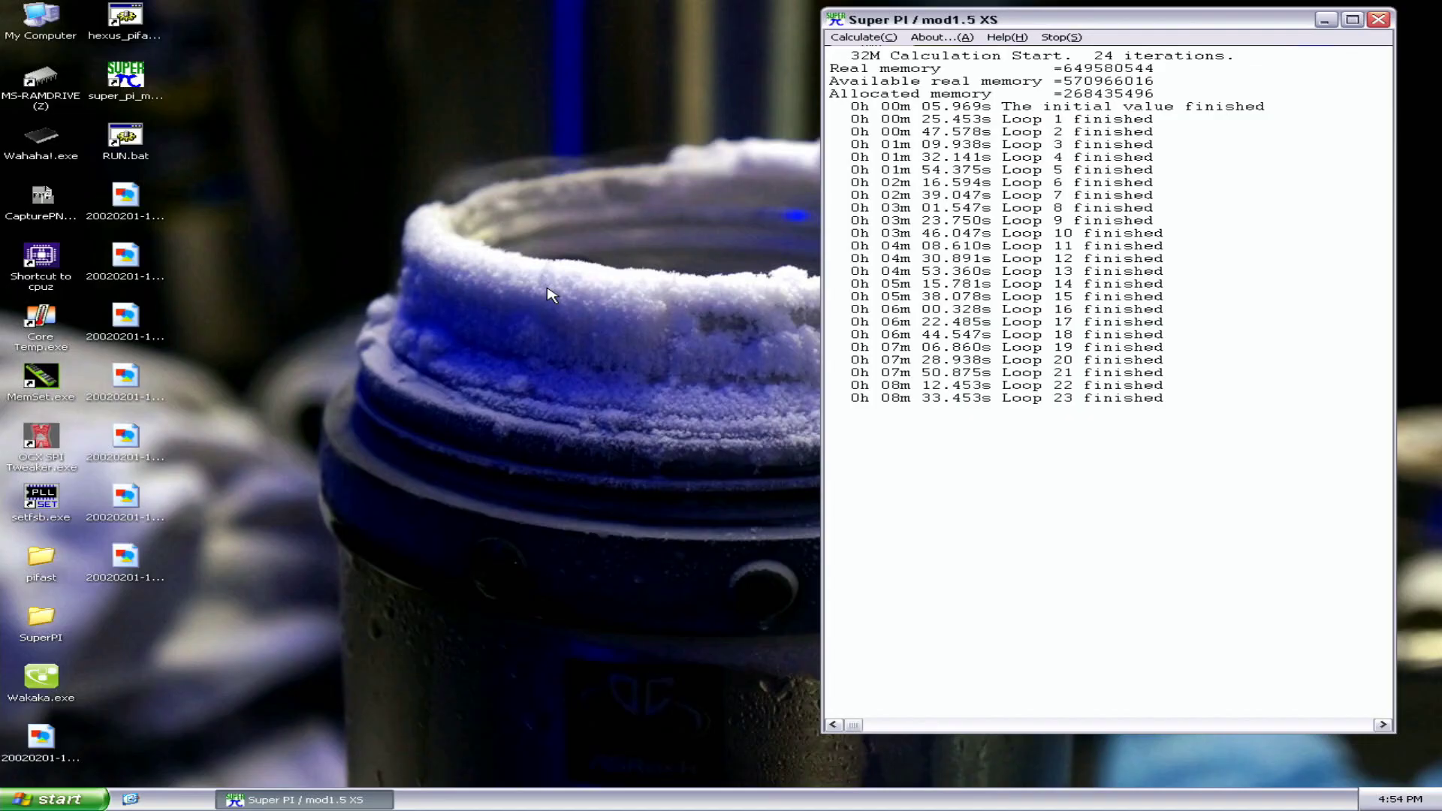
left_click_drag(706, 387, 1252, 271)
Step: Open two CPU-Z windows beside the 32M result, with CPU details above Memory details, and capture the screen
double_click(41, 255)
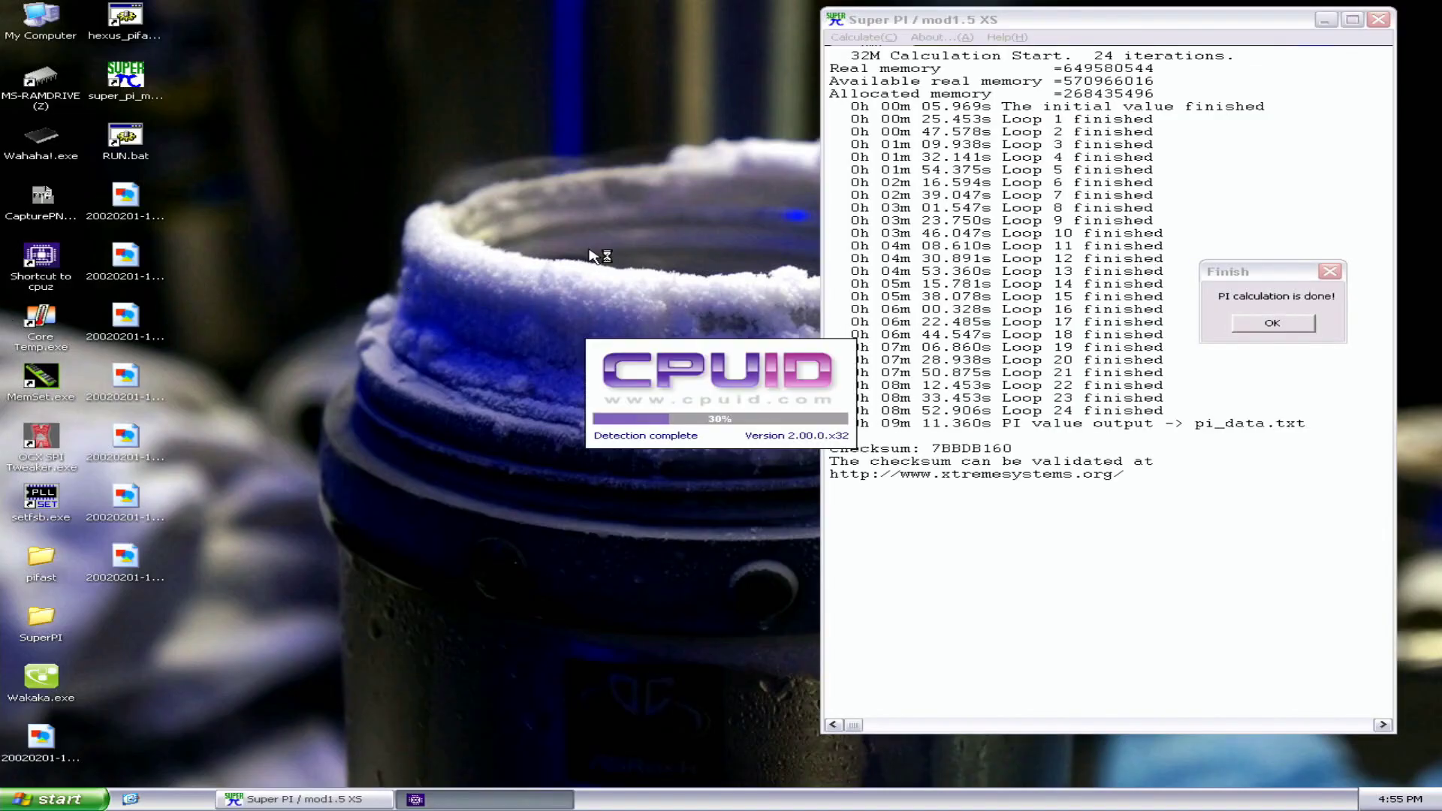
left_click_drag(717, 248, 538, 30)
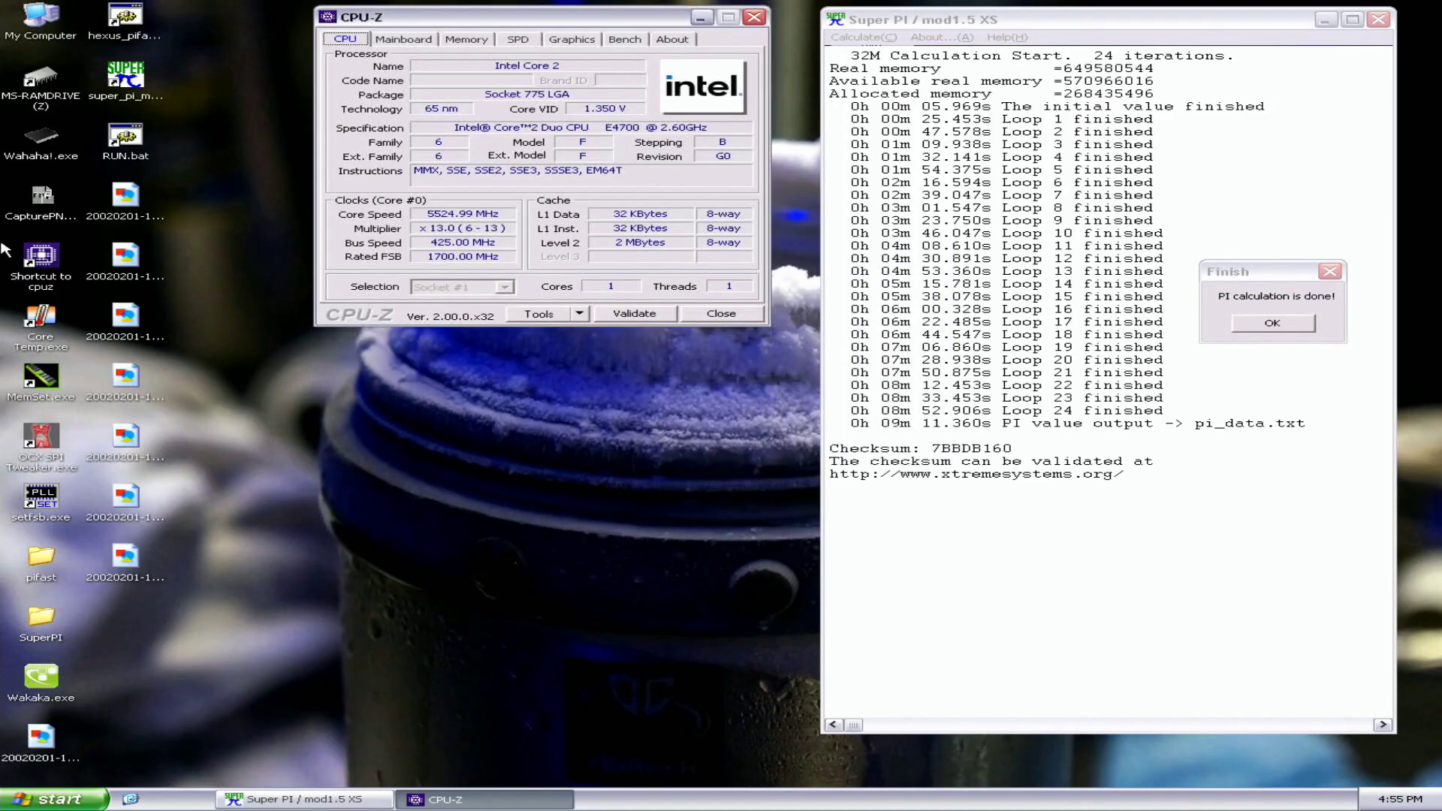
double_click(31, 263)
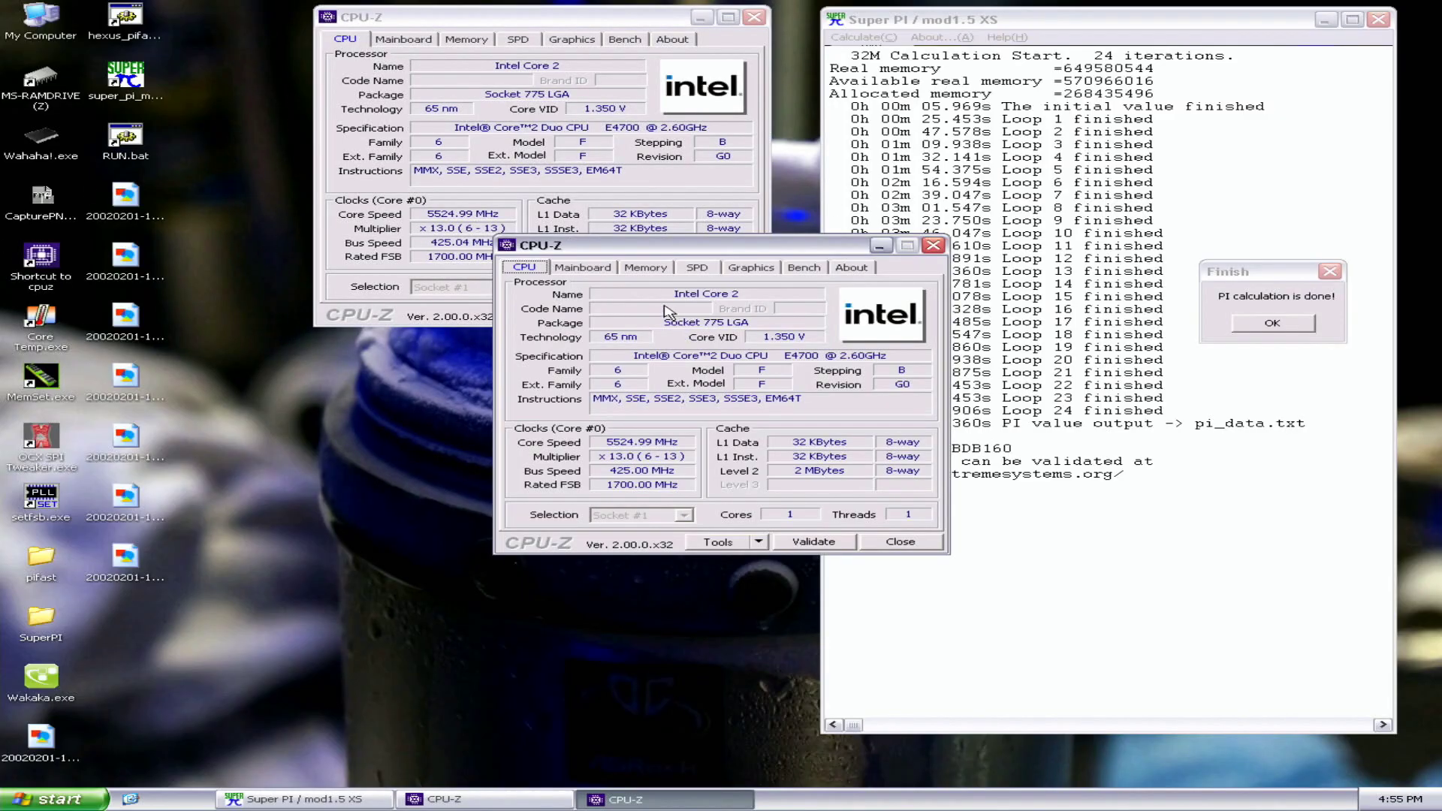
left_click(652, 268)
left_click_drag(683, 249, 497, 351)
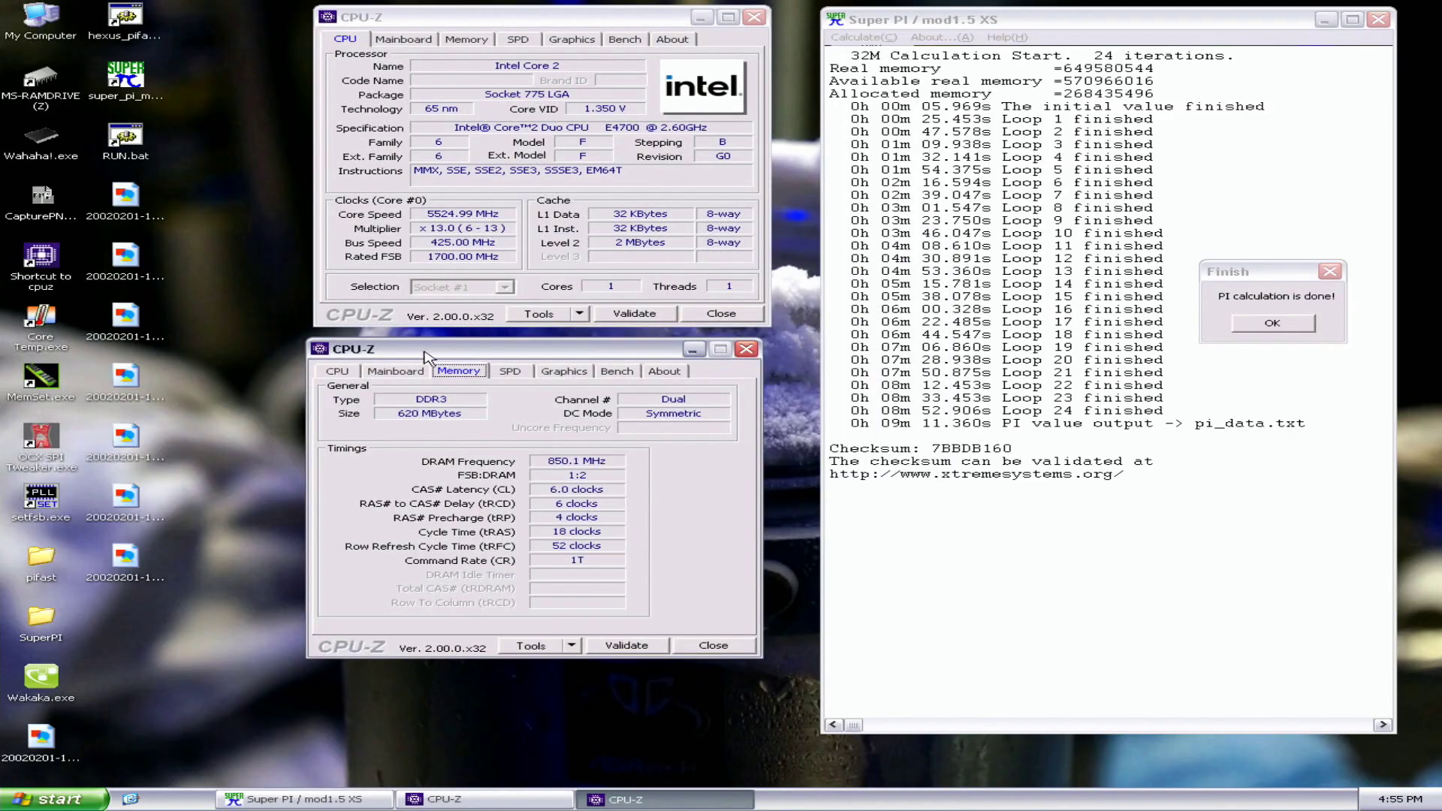
left_click(43, 196)
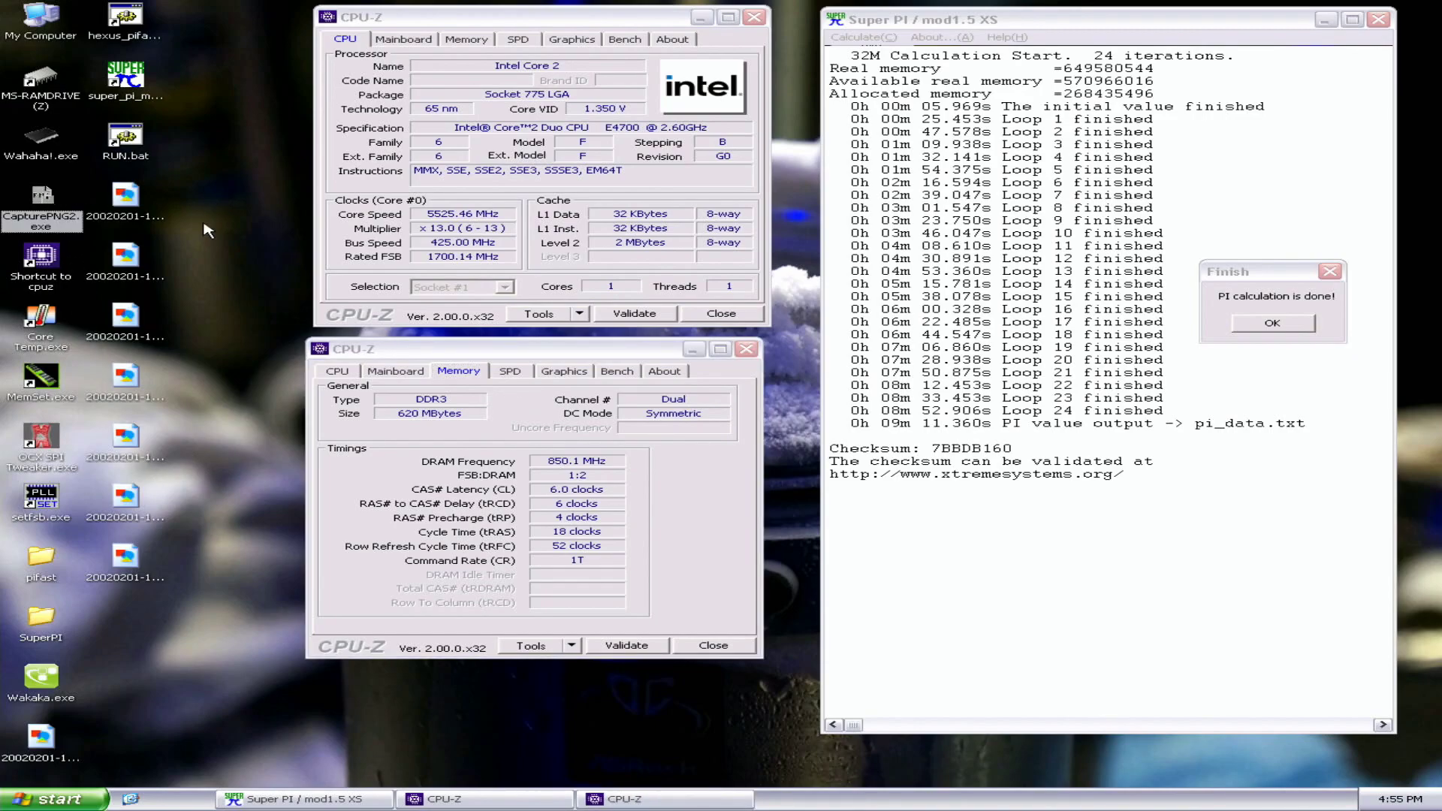
Step: Open a third CPU-Z window on Mainboard details below the 32M result text and capture the screen
double_click(43, 263)
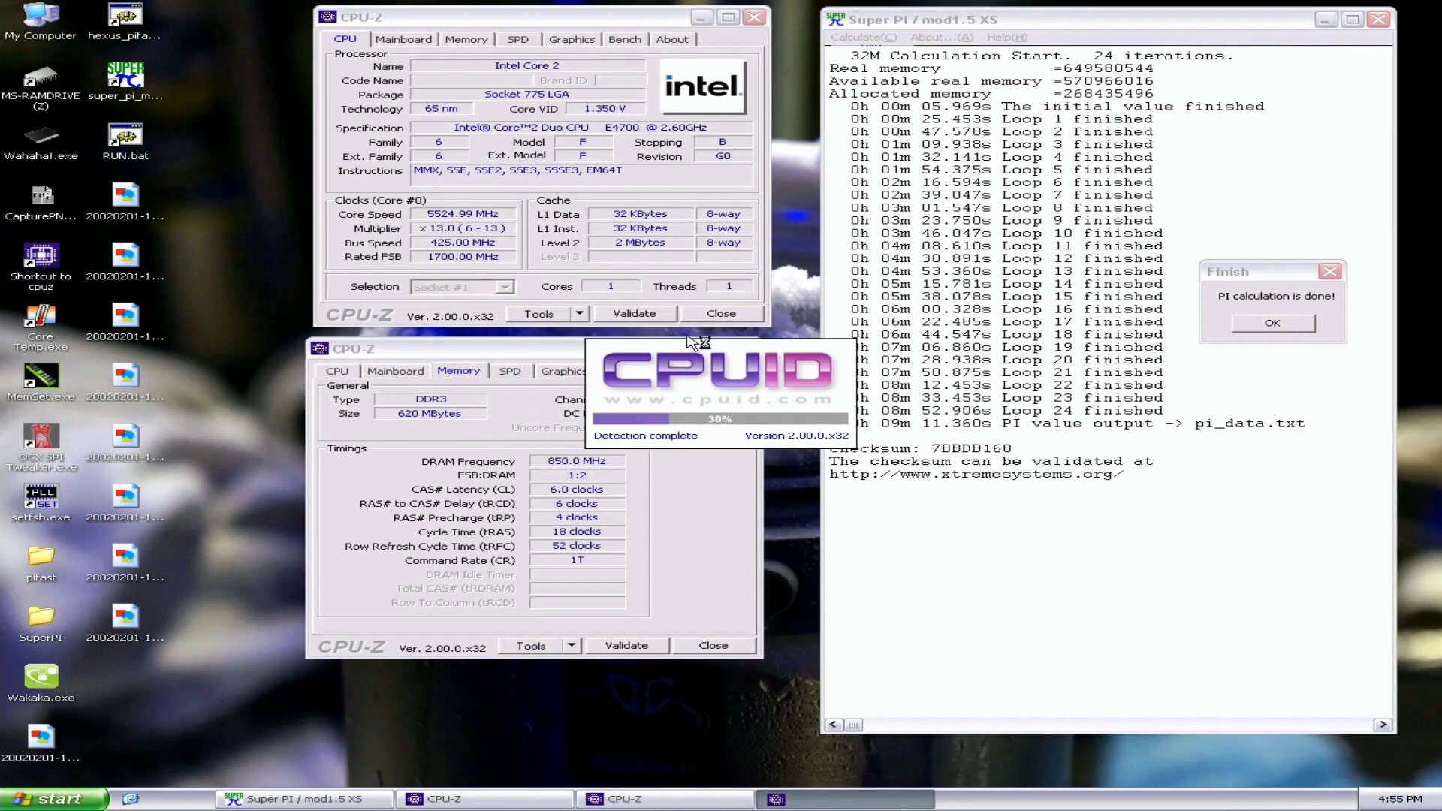
left_click(583, 267)
left_click_drag(623, 252, 932, 506)
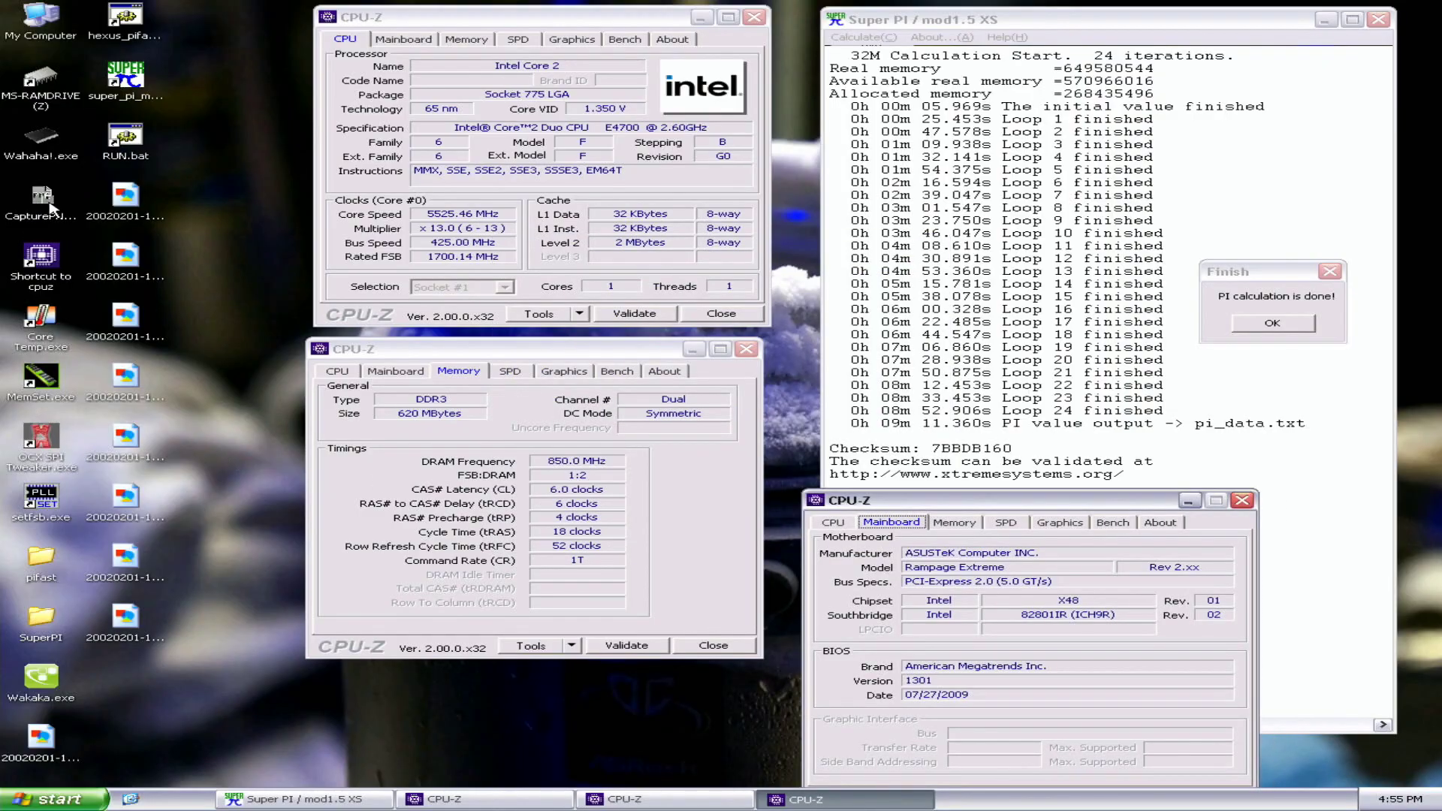
left_click(41, 201)
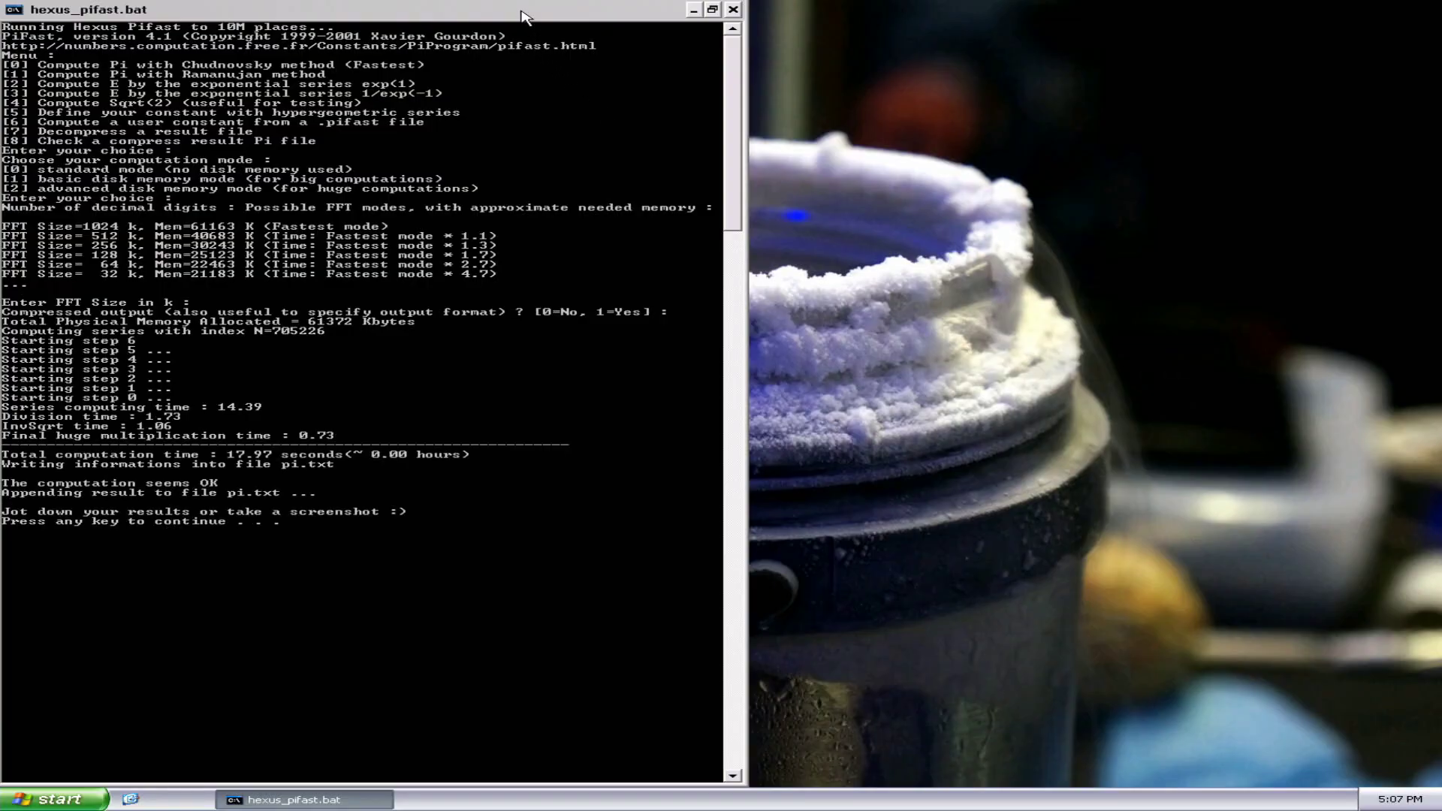
Step: Move the PiFast result window clear of the desktop shortcuts and open two CPU-Z windows beside it, showing CPU details above Memory details
left_click_drag(526, 17, 1218, 21)
double_click(39, 285)
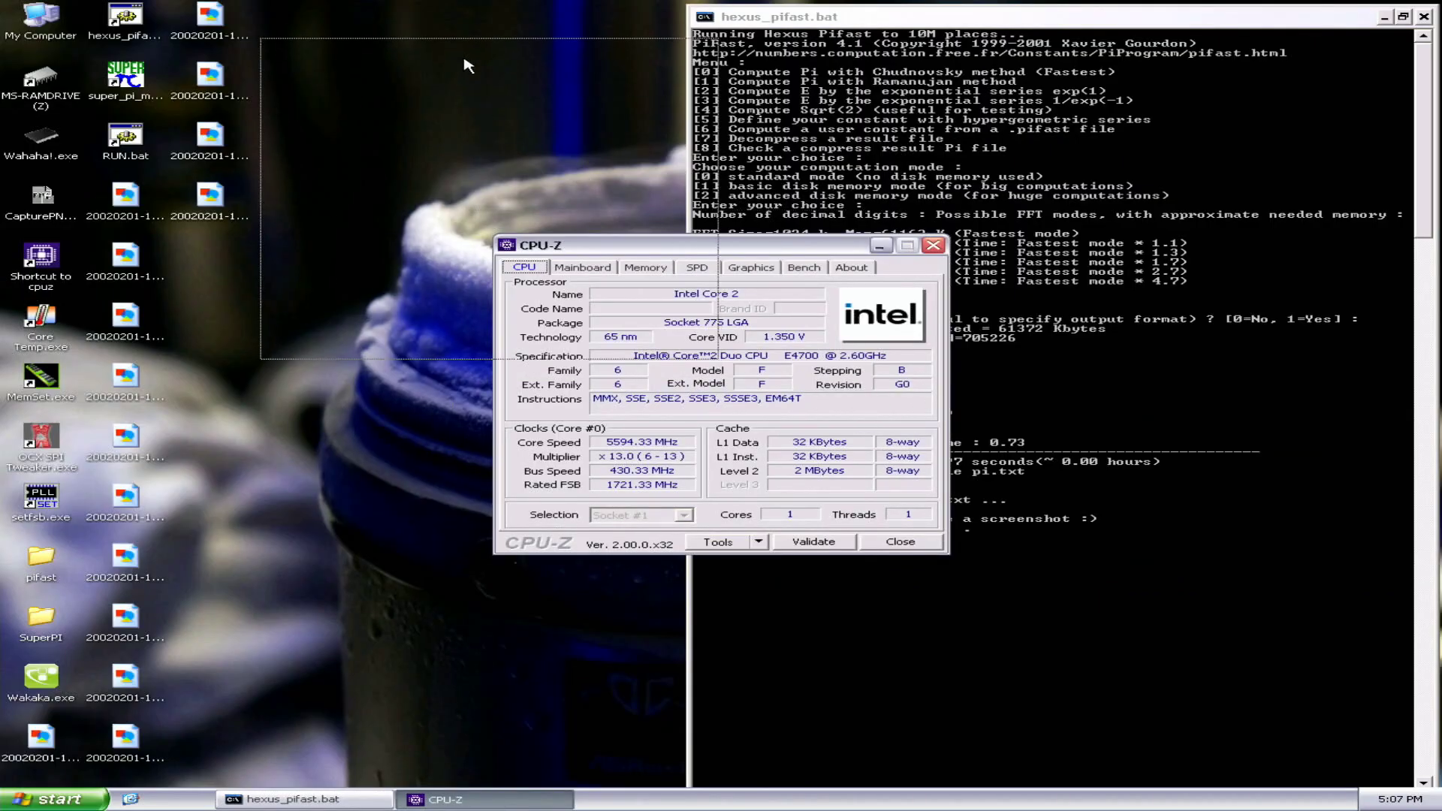
double_click(61, 268)
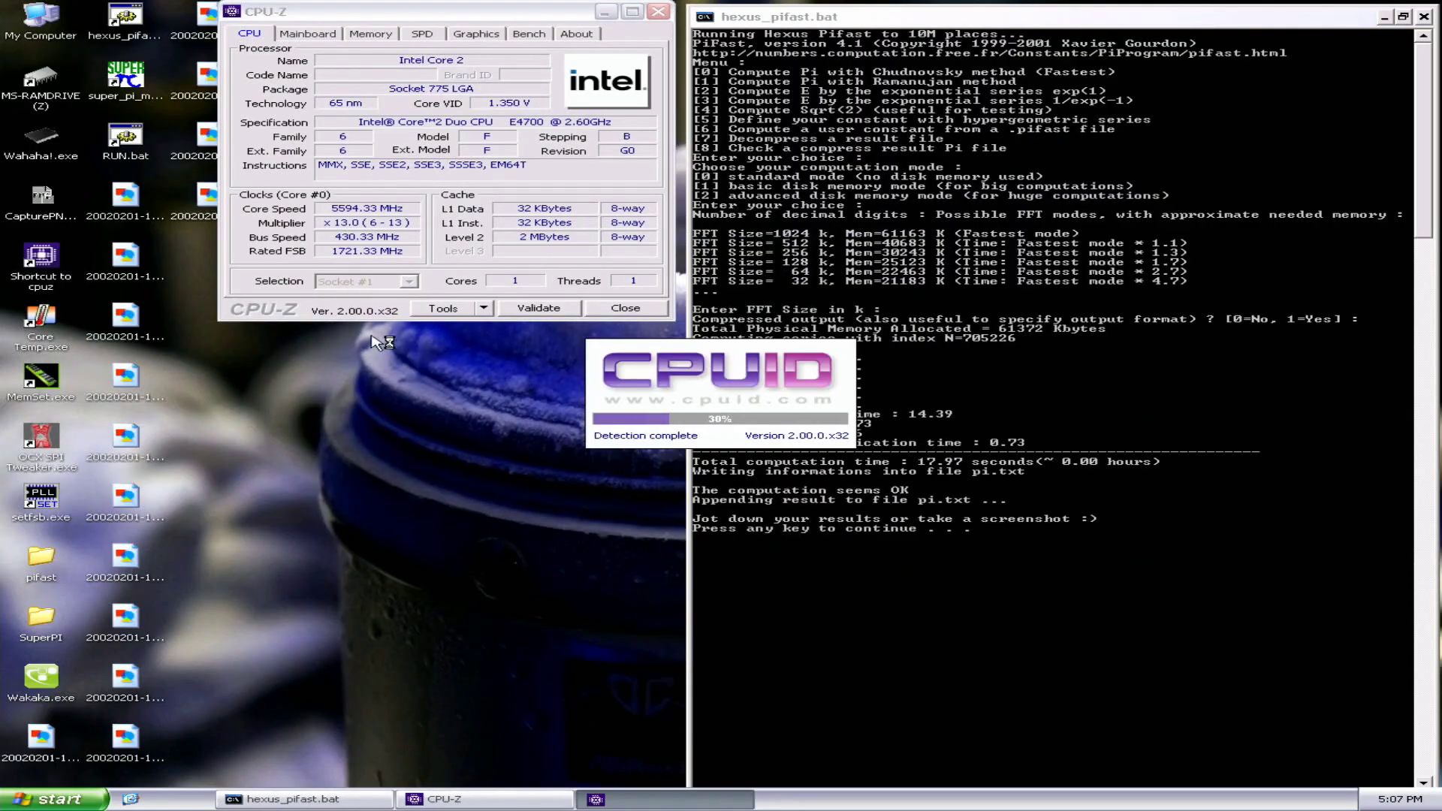
left_click(645, 267)
left_click_drag(662, 251, 371, 357)
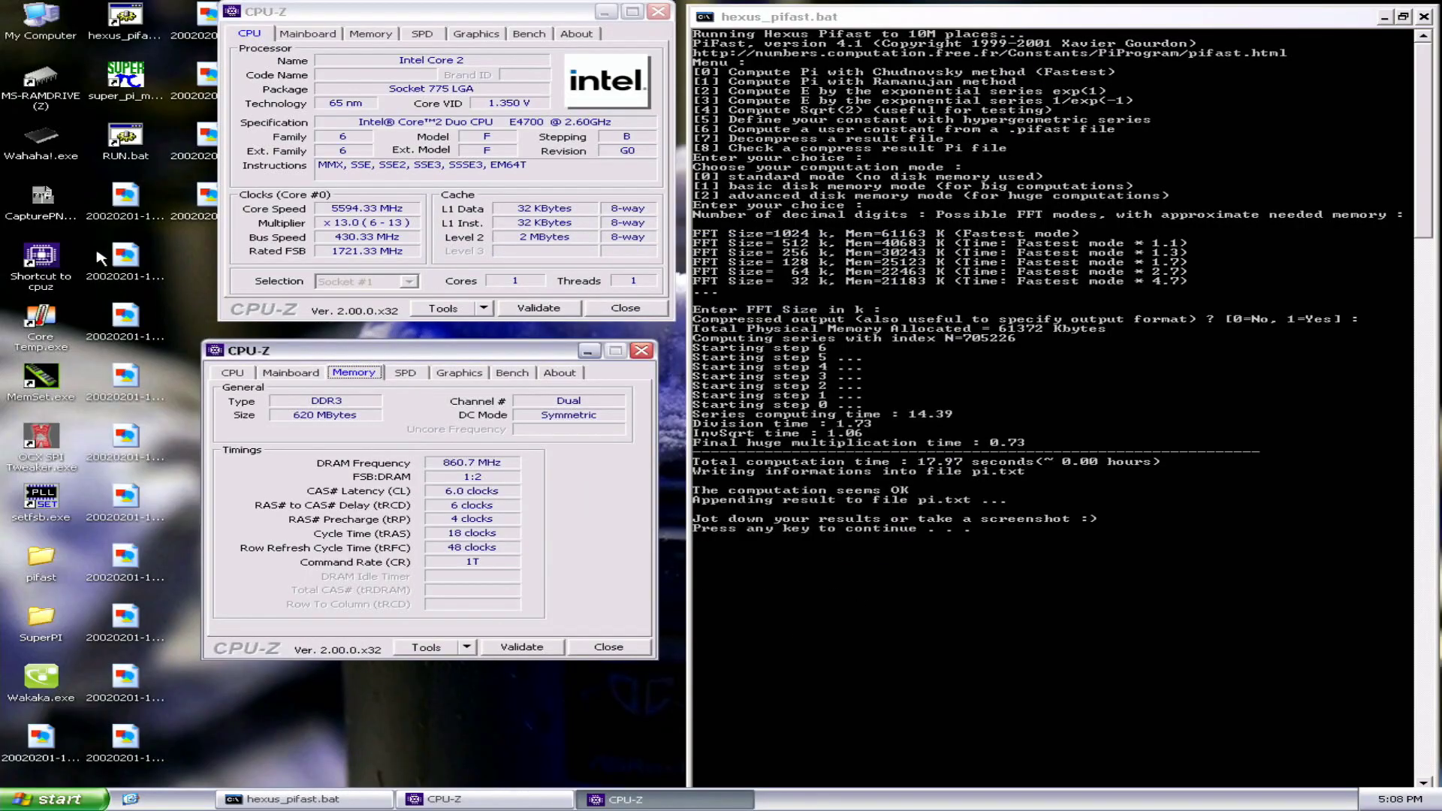
Step: Add a third CPU-Z window with Mainboard details below the PiFast result text, capture the screen, and close that window
double_click(52, 279)
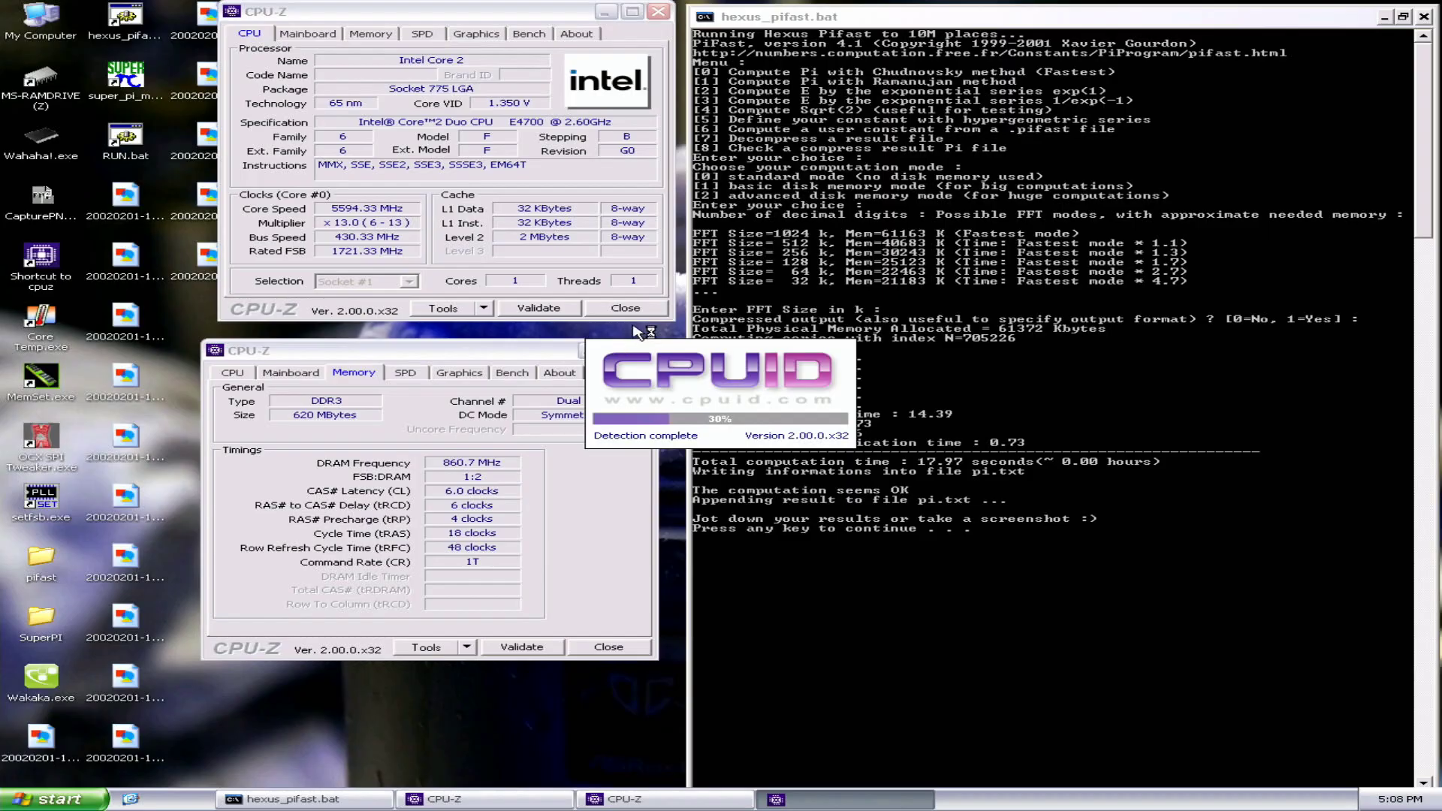
left_click(608, 268)
left_click_drag(621, 258, 799, 569)
left_click(42, 210)
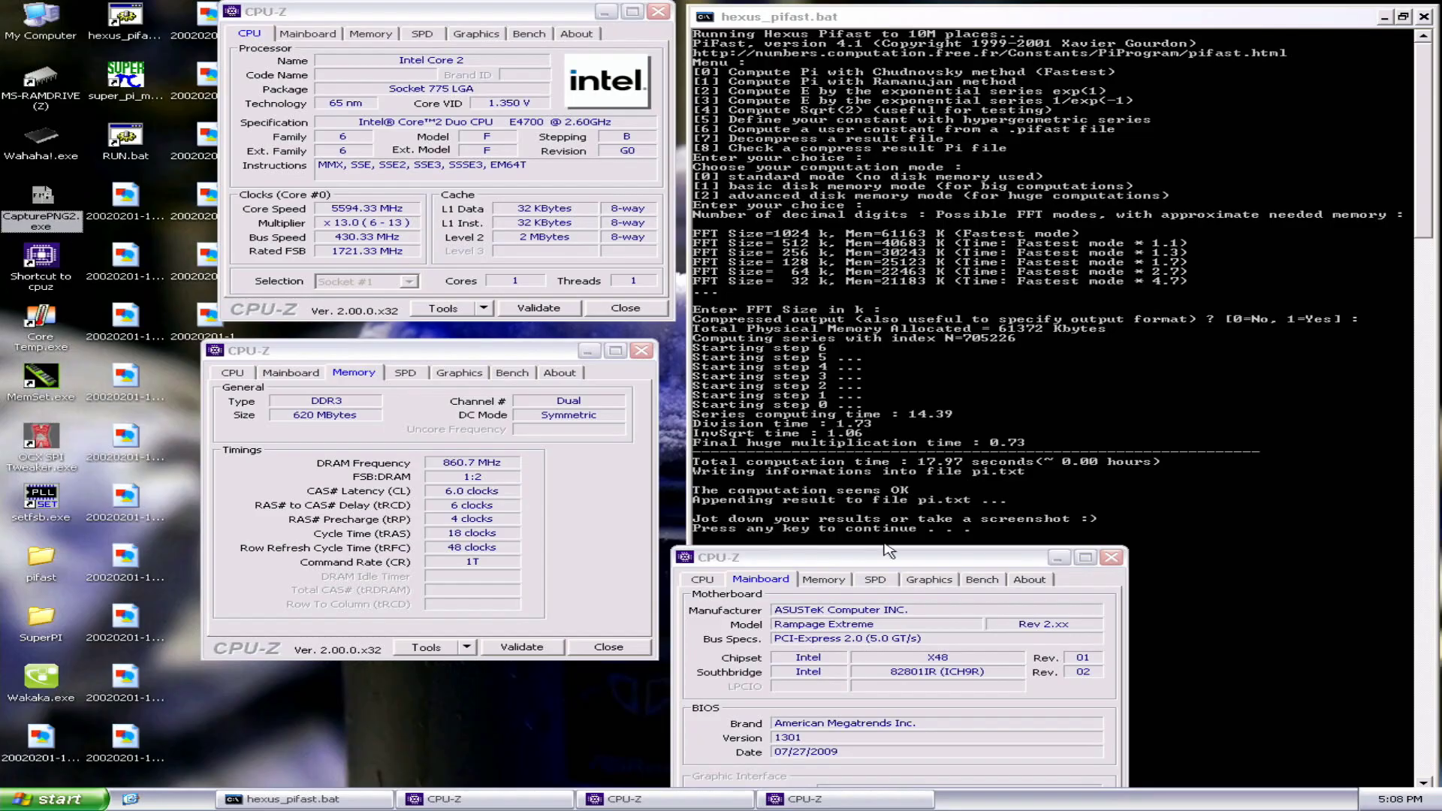
left_click(1111, 557)
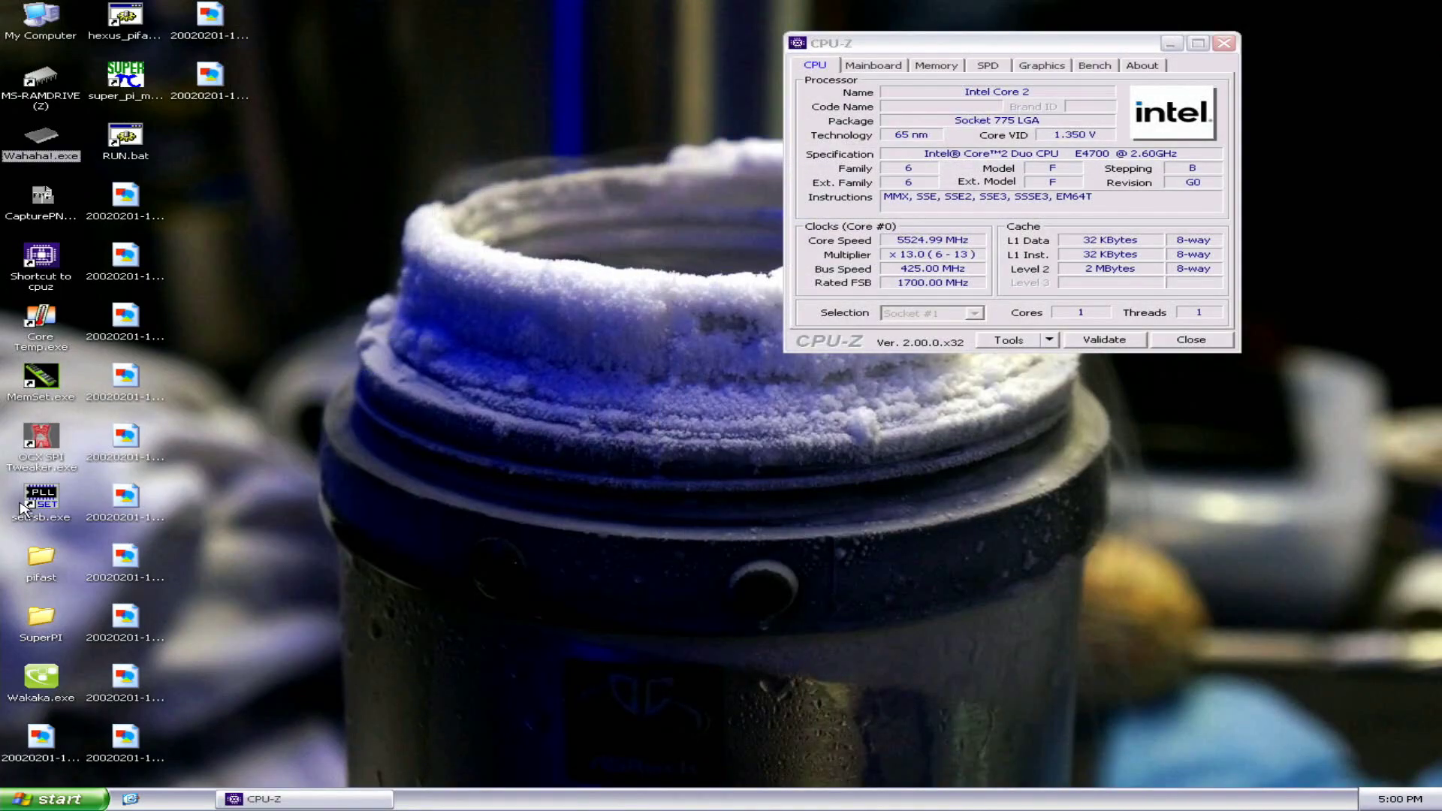
Step: Launch SetFSB and open Task Manager on its list of running processes
double_click(23, 508)
right_click(826, 798)
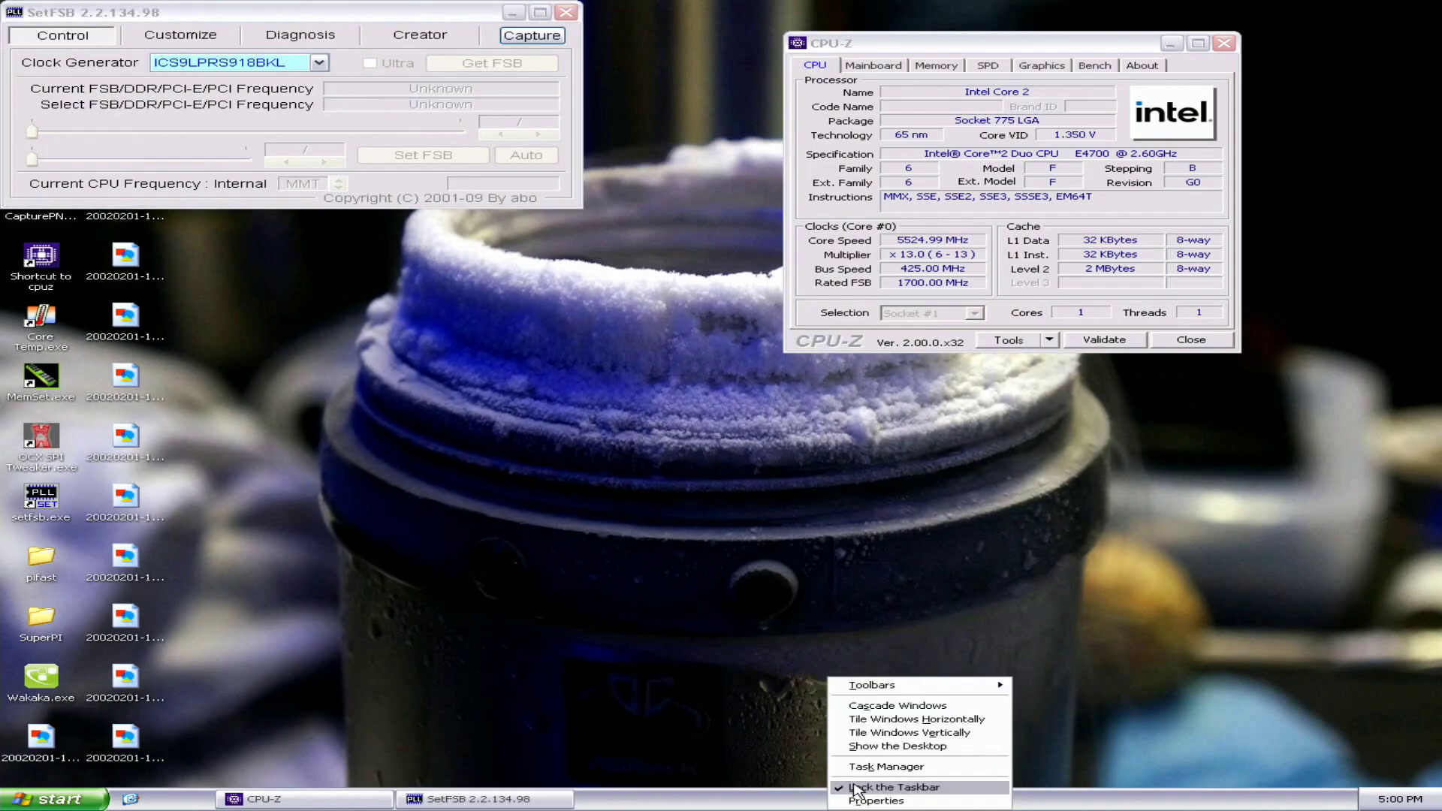
left_click(863, 760)
left_click(1042, 315)
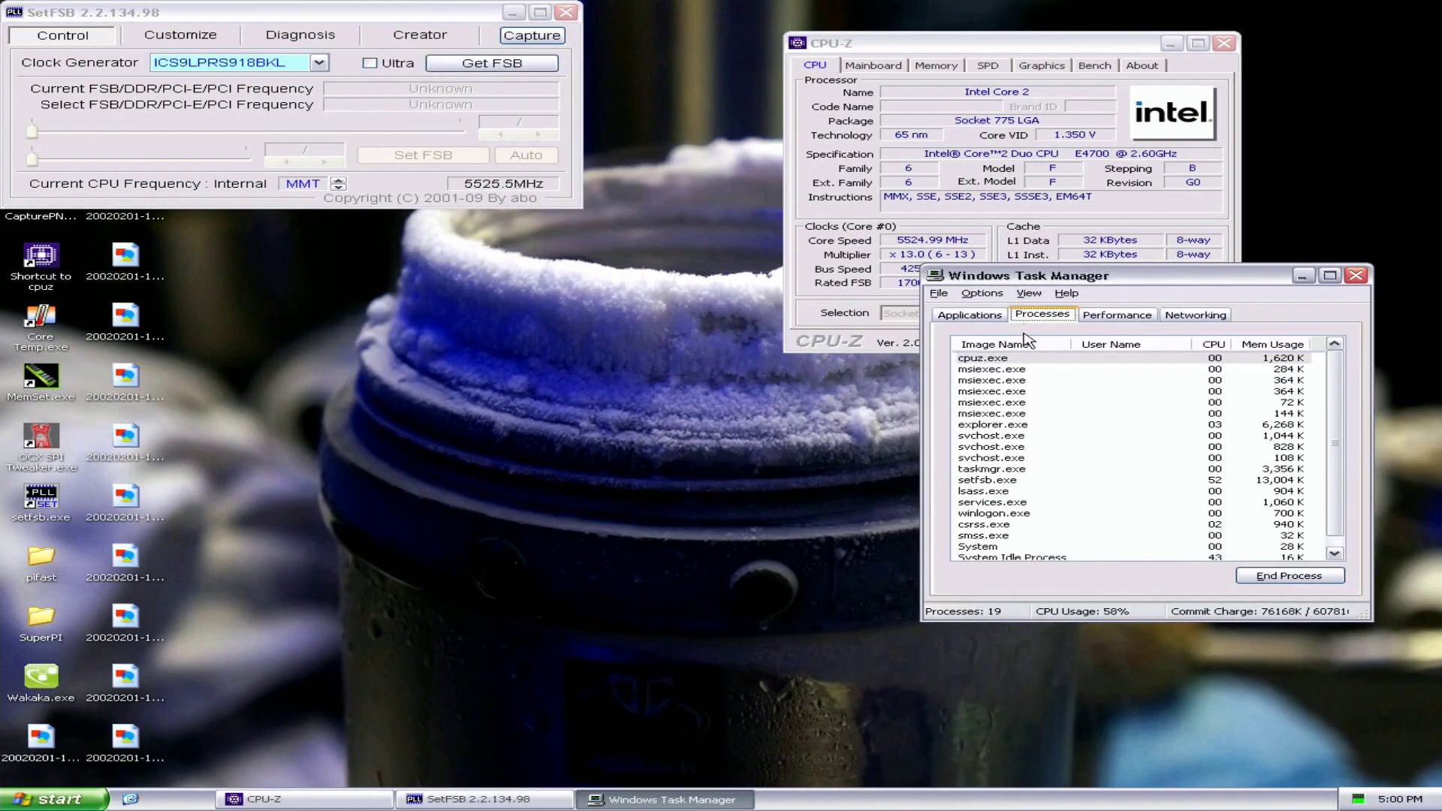
Step: End the explorer.exe and msiexec.exe processes, and close Task Manager
left_click(994, 425)
key("Delete")
key("Return")
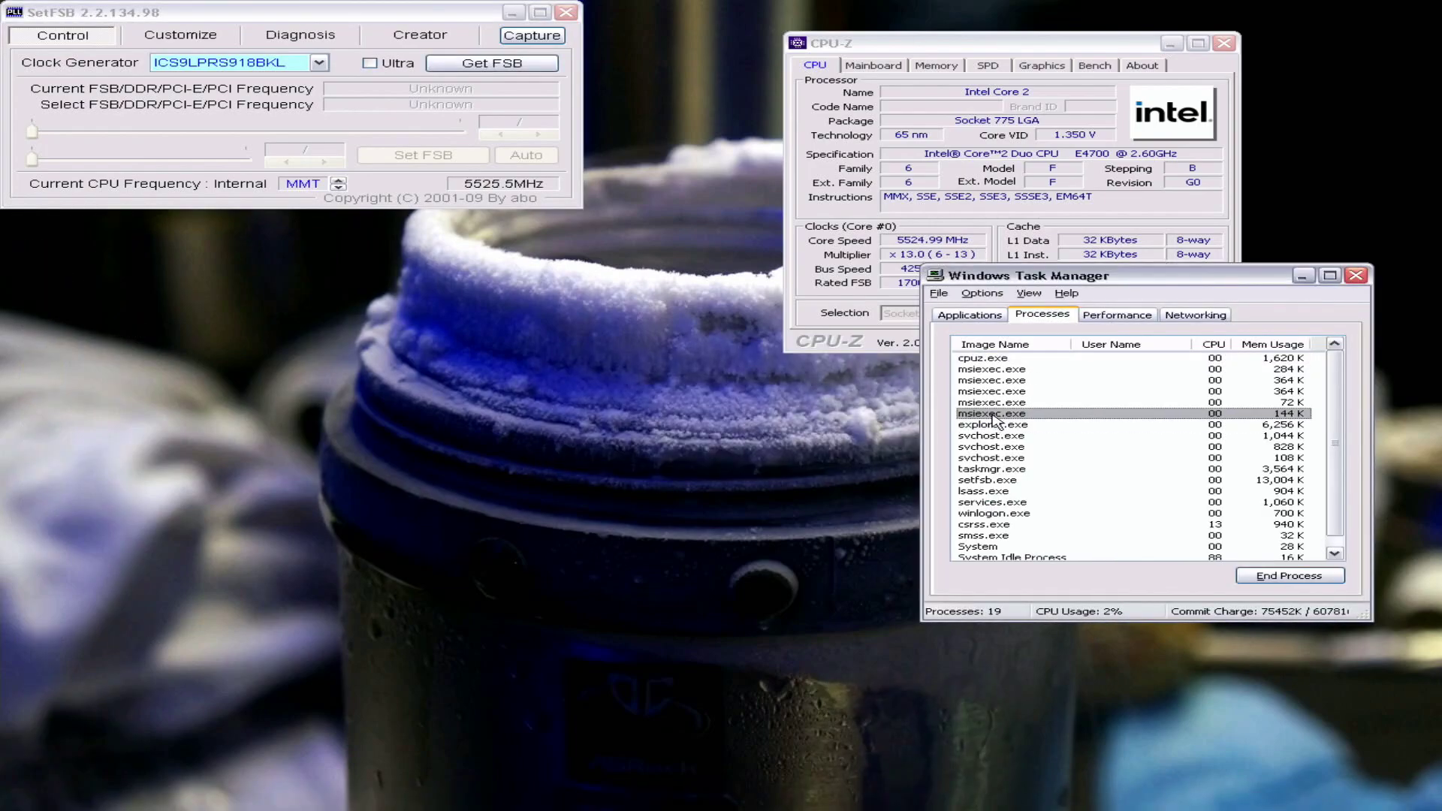
key("Delete")
key("Return")
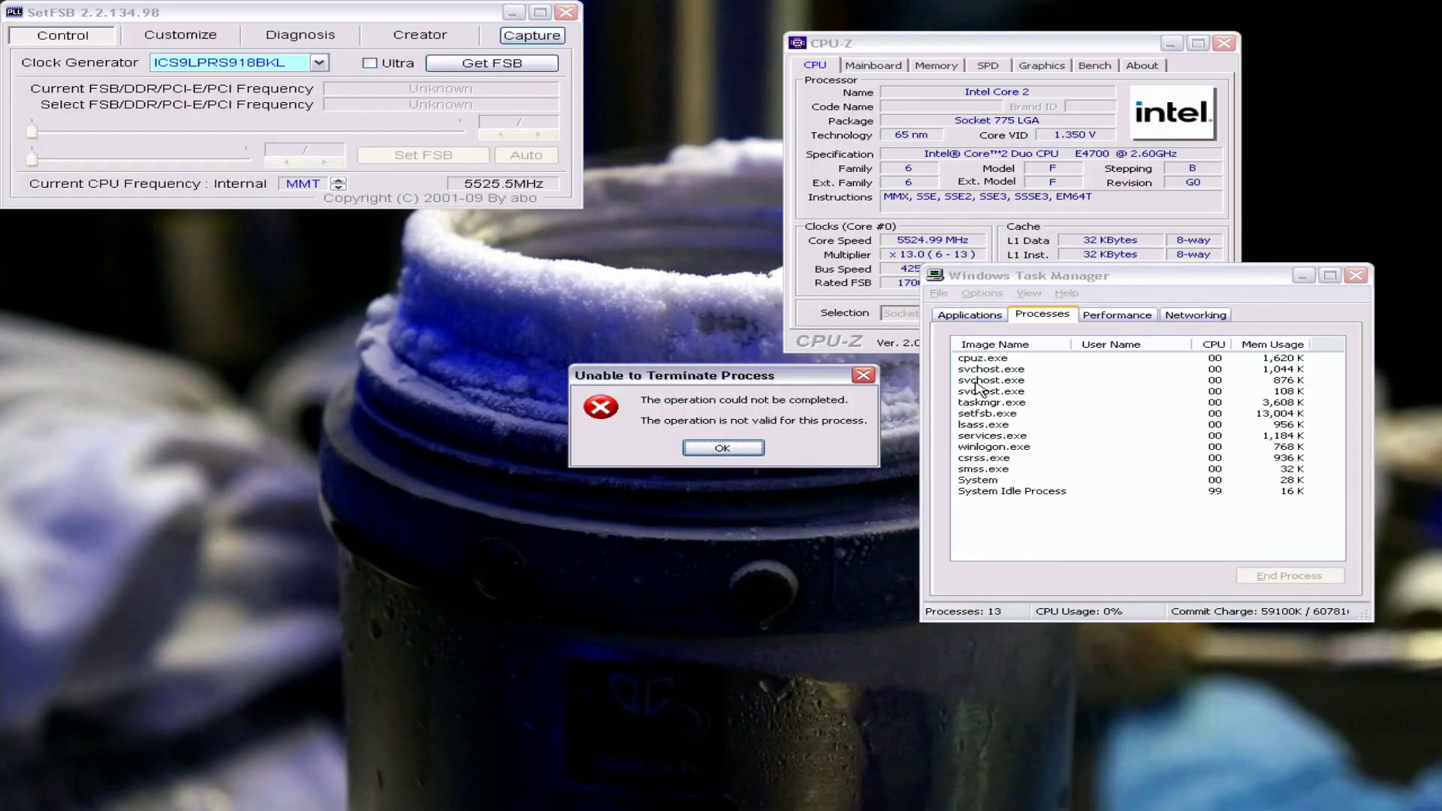
left_click(723, 447)
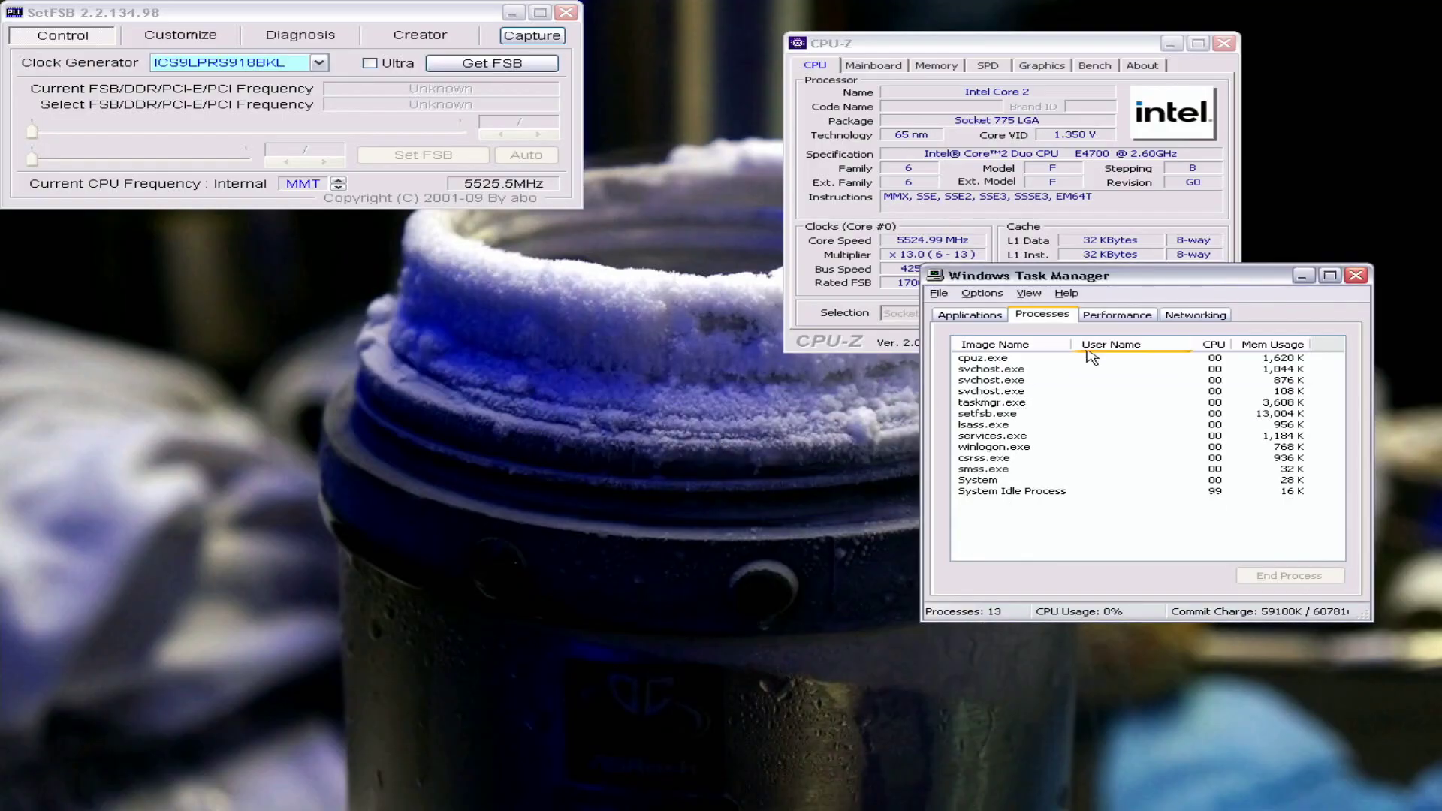
right_click(1030, 358)
left_click(1386, 303)
left_click(1355, 275)
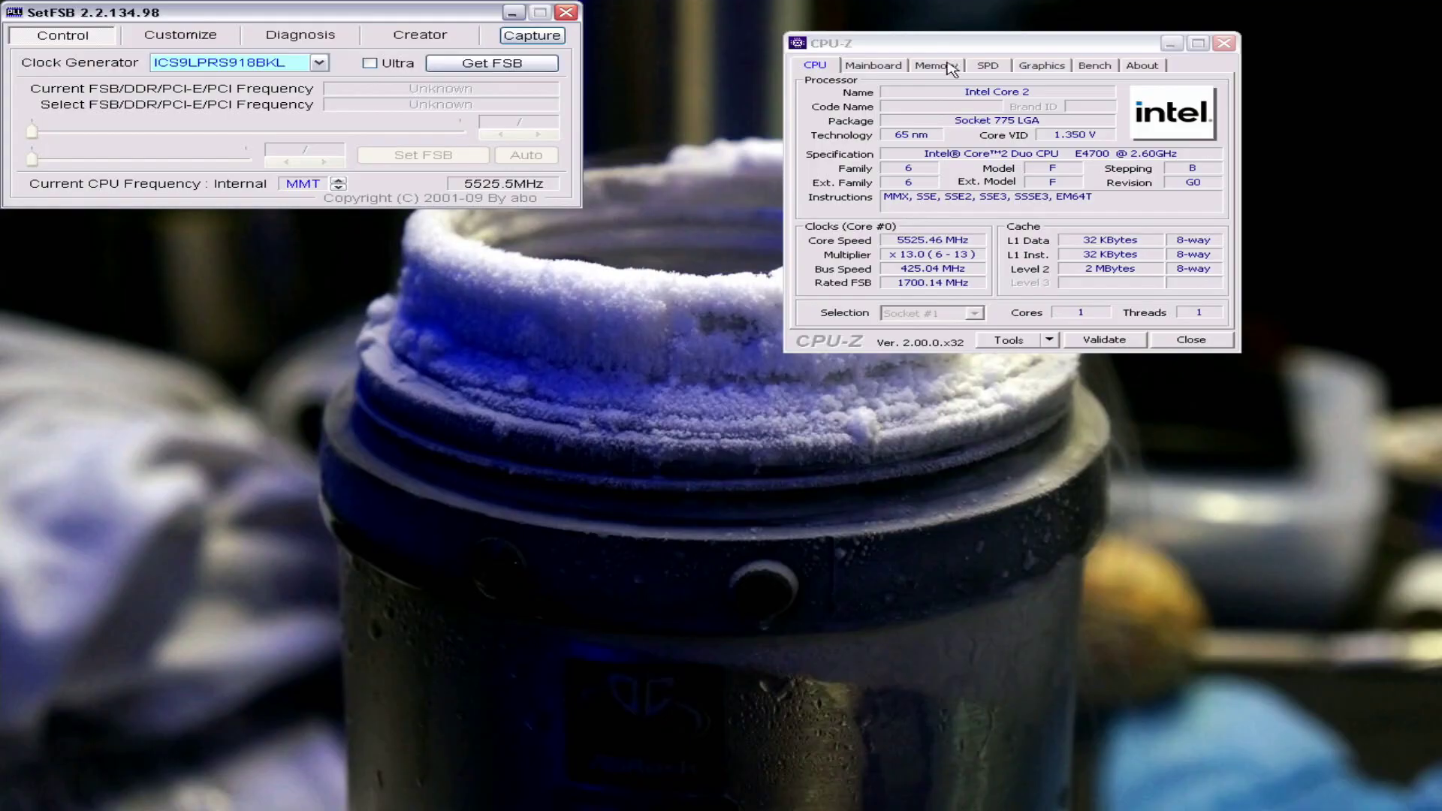
Step: Enable Ultra mode in SetFSB, read the current FSB, and arrange the SetFSB and CPU-Z windows side by side
left_click_drag(950, 45, 193, 214)
left_click_drag(248, 12, 679, 117)
left_click(799, 166)
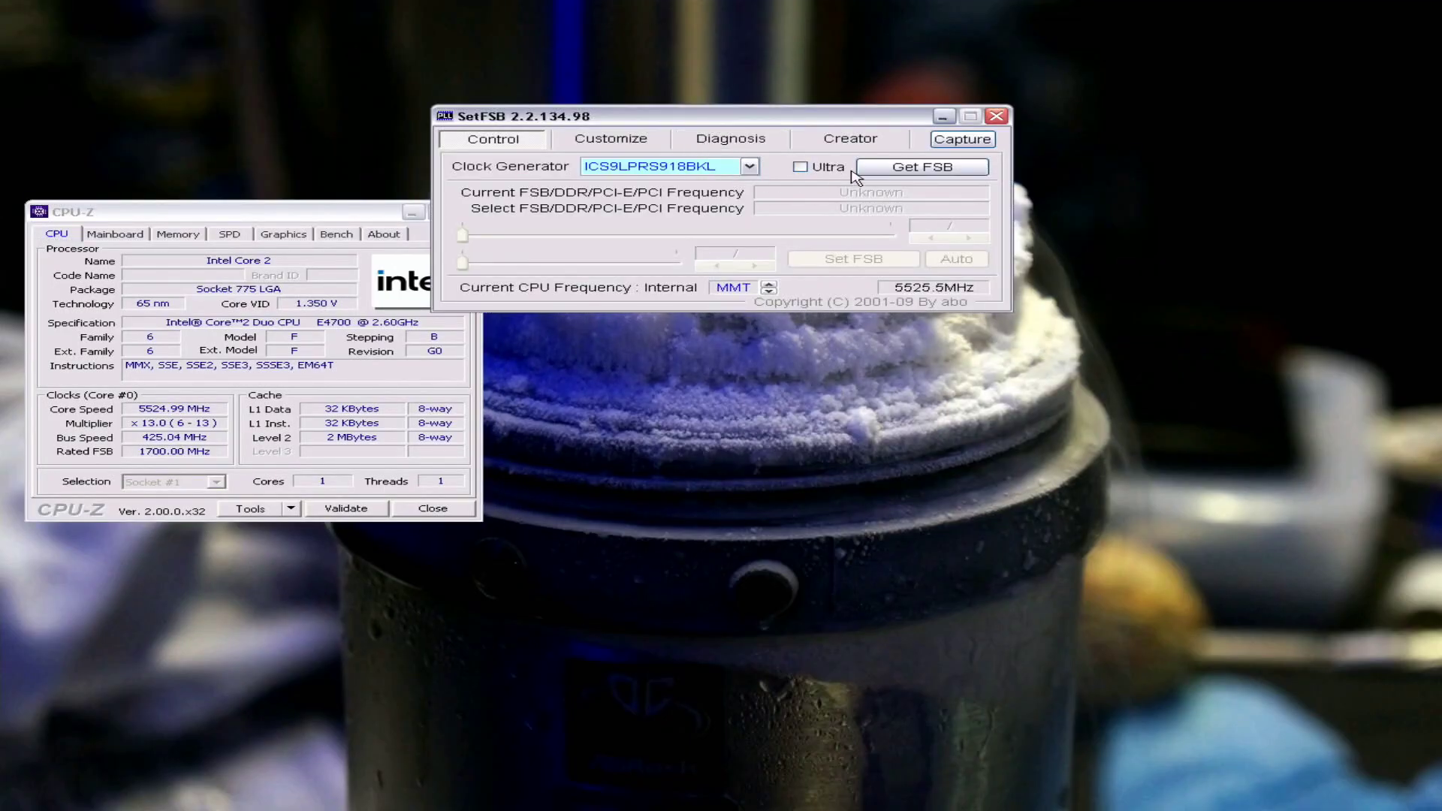
left_click(922, 166)
left_click_drag(314, 220, 1149, 115)
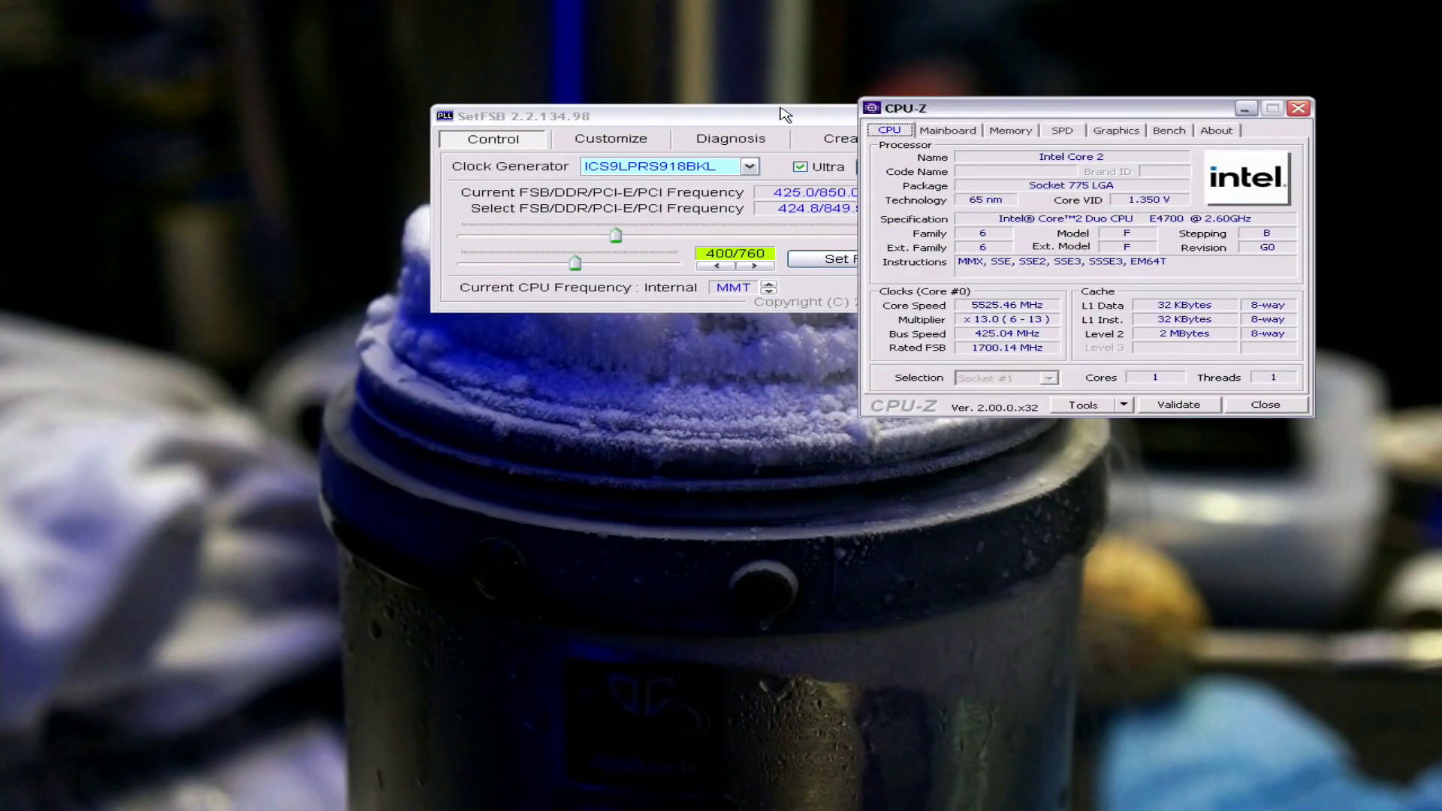
left_click_drag(886, 116, 728, 91)
Step: Raise the SetFSB frequency setting to 276, selecting a 428.7 MHz FSB, and apply it
left_click(820, 215)
left_click(820, 215)
left_click(820, 215)
left_click(820, 215)
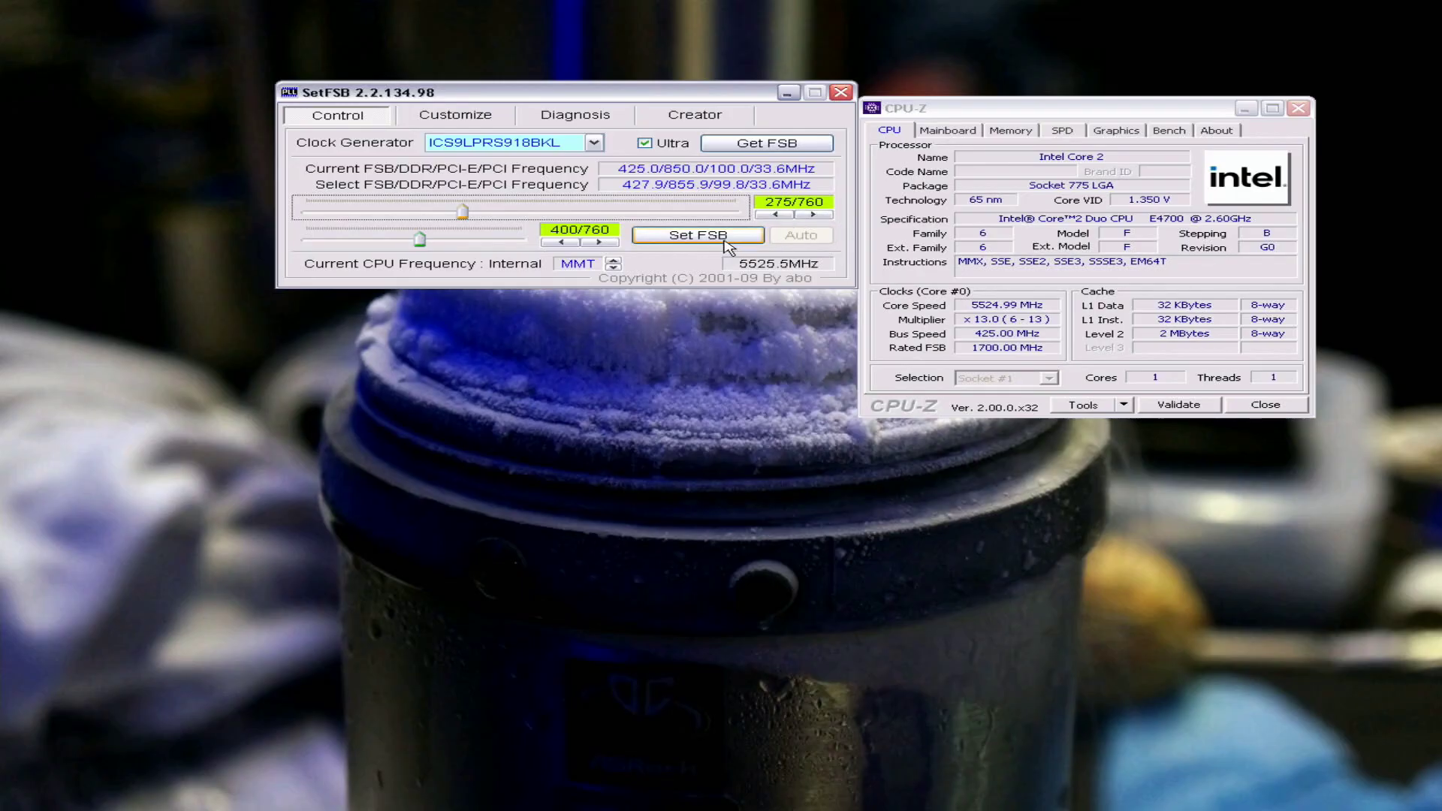
left_click(813, 215)
left_click(747, 235)
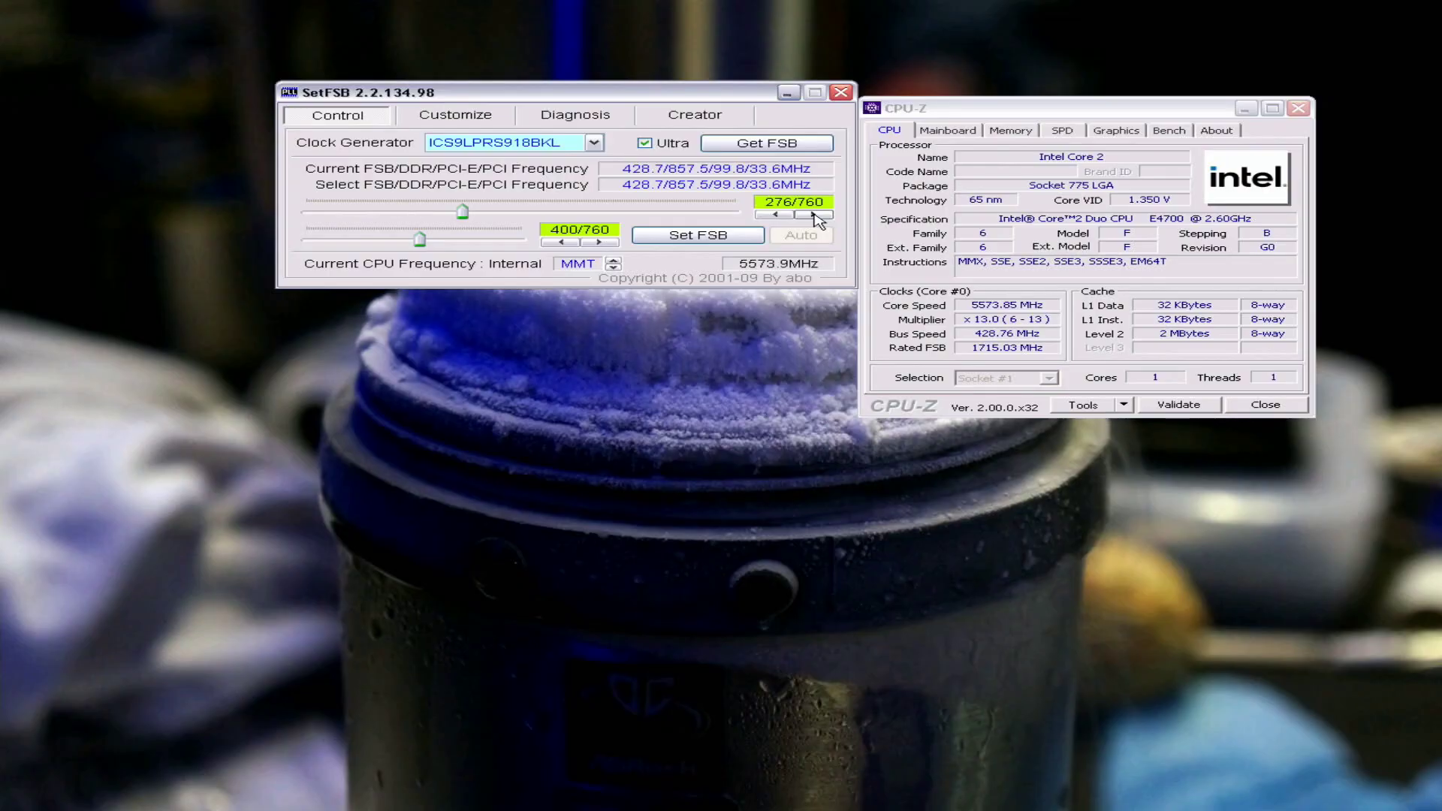
Step: Raise the SetFSB frequency setting to 279 for a 431.1 MHz FSB, apply it, and bring CPU-Z into focus
left_click(814, 215)
left_click(814, 216)
left_click(814, 216)
left_click(698, 235)
left_click(968, 278)
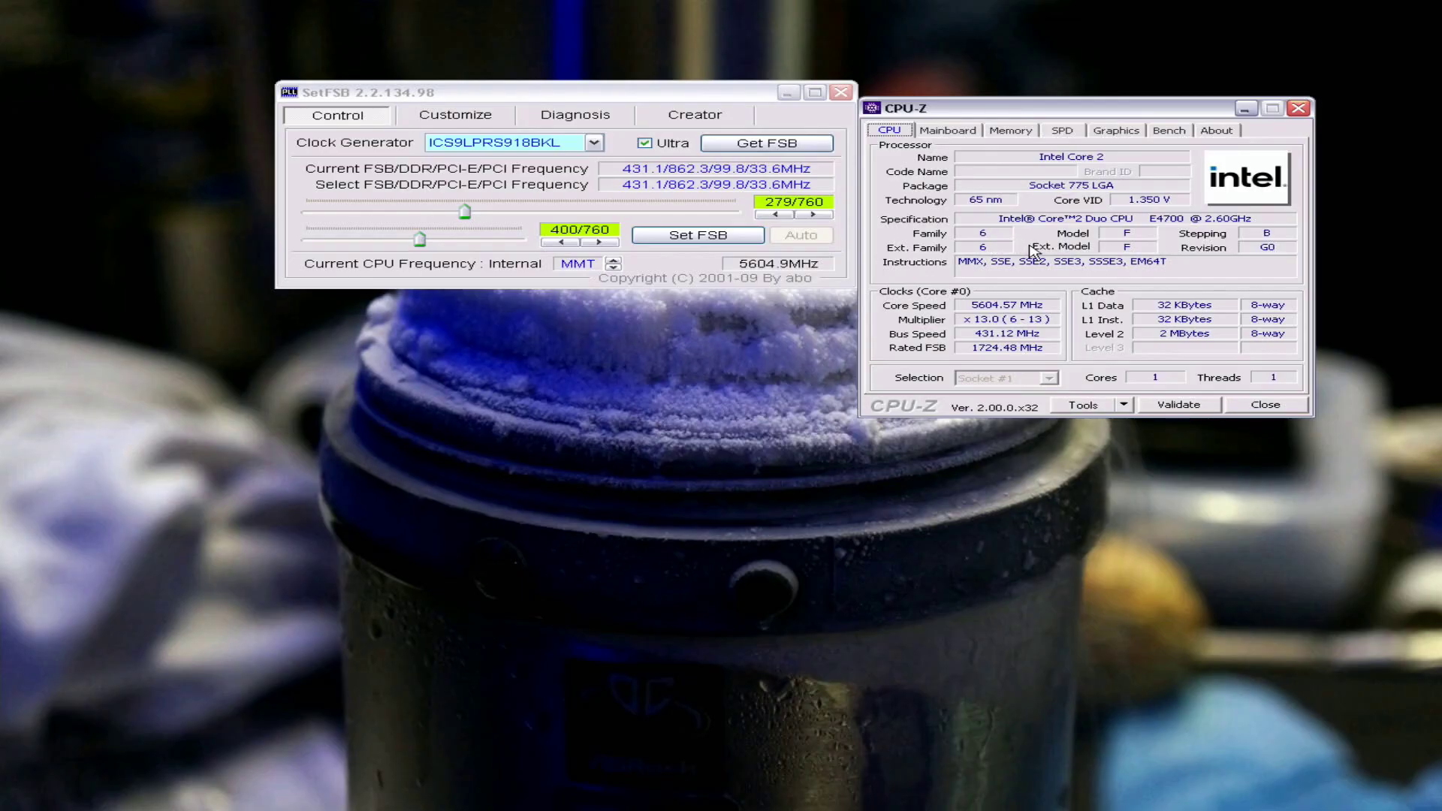
Step: Raise the SetFSB frequency setting to 282 for a 433.5 MHz FSB, apply it, and return focus to CPU-Z
left_click(813, 214)
left_click(812, 214)
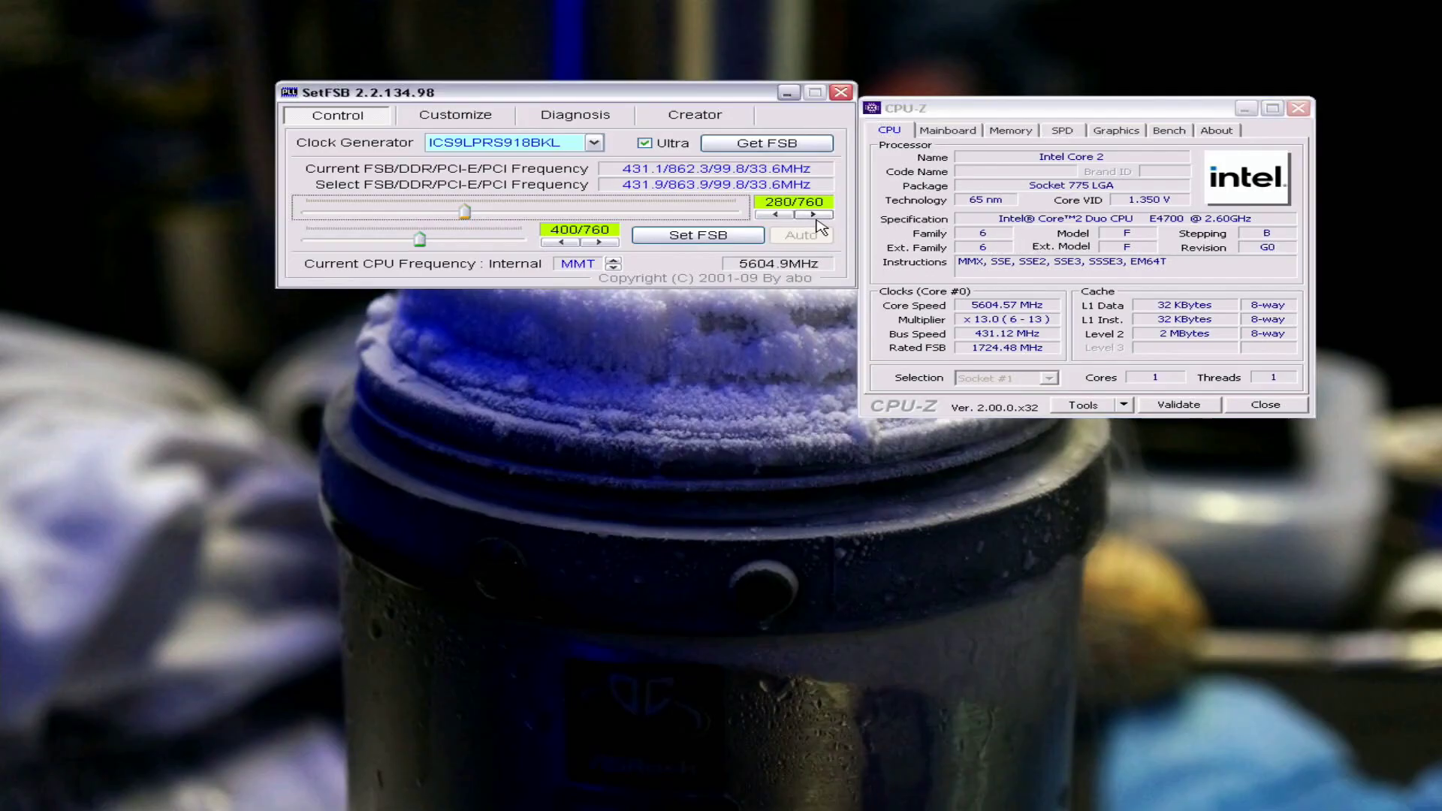
left_click(812, 214)
left_click(695, 235)
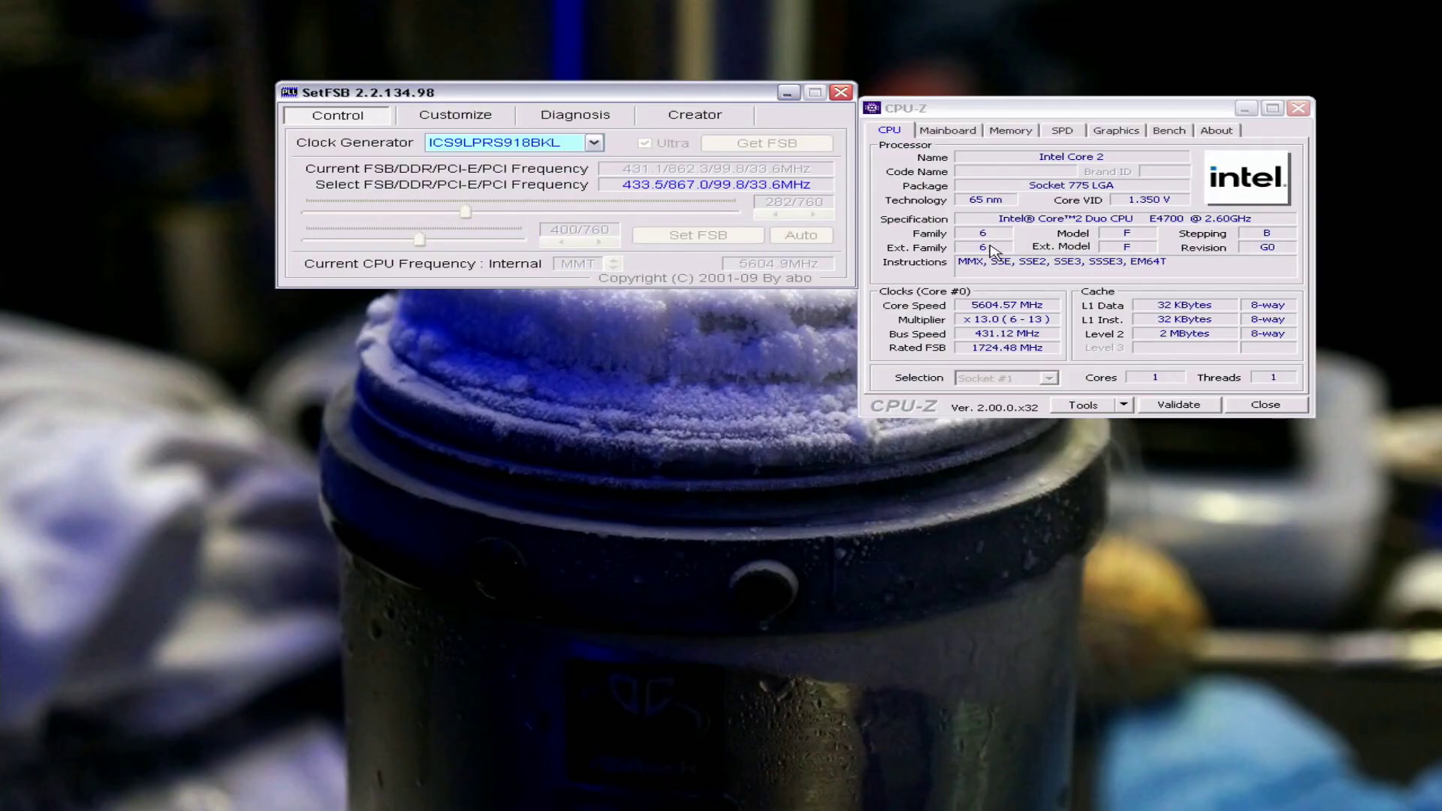
left_click(975, 289)
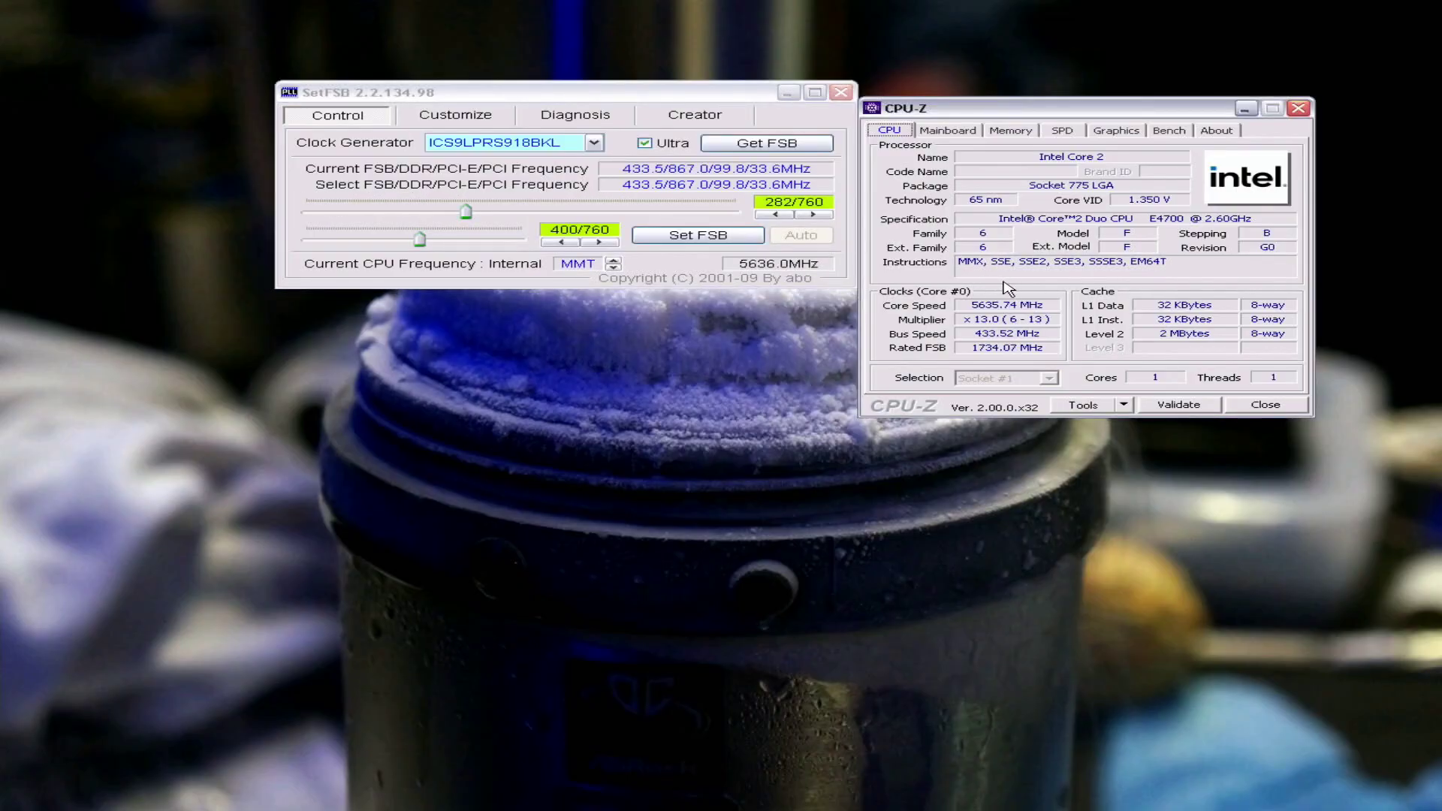